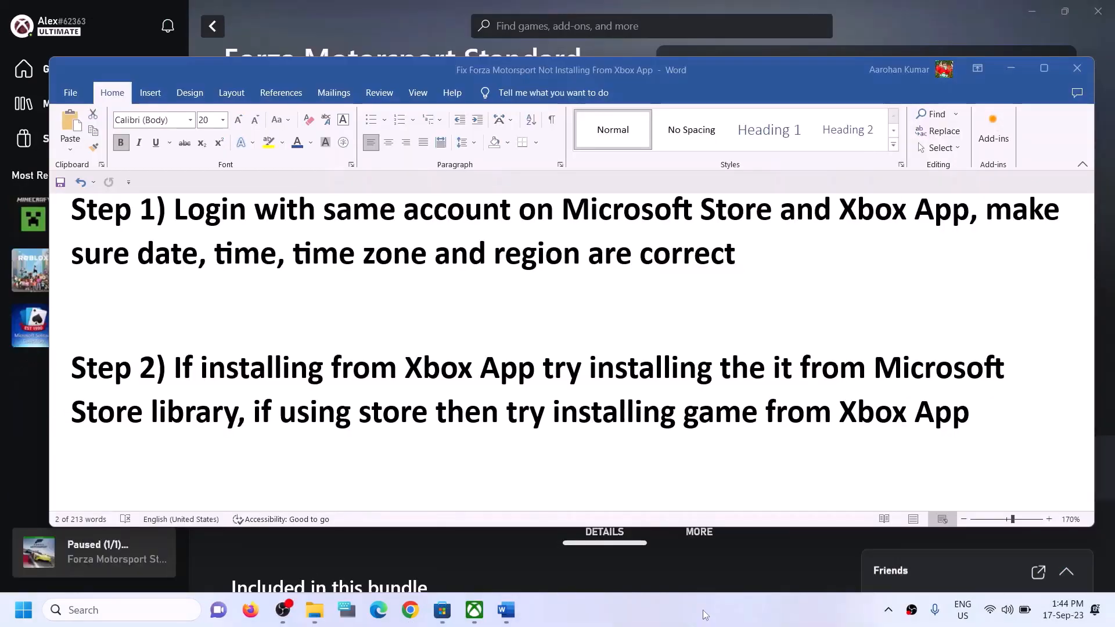
Highlight the same-account login advice under Step 1, and switch to Microsoft Store to sign out of the current account
drag(176, 209, 969, 213)
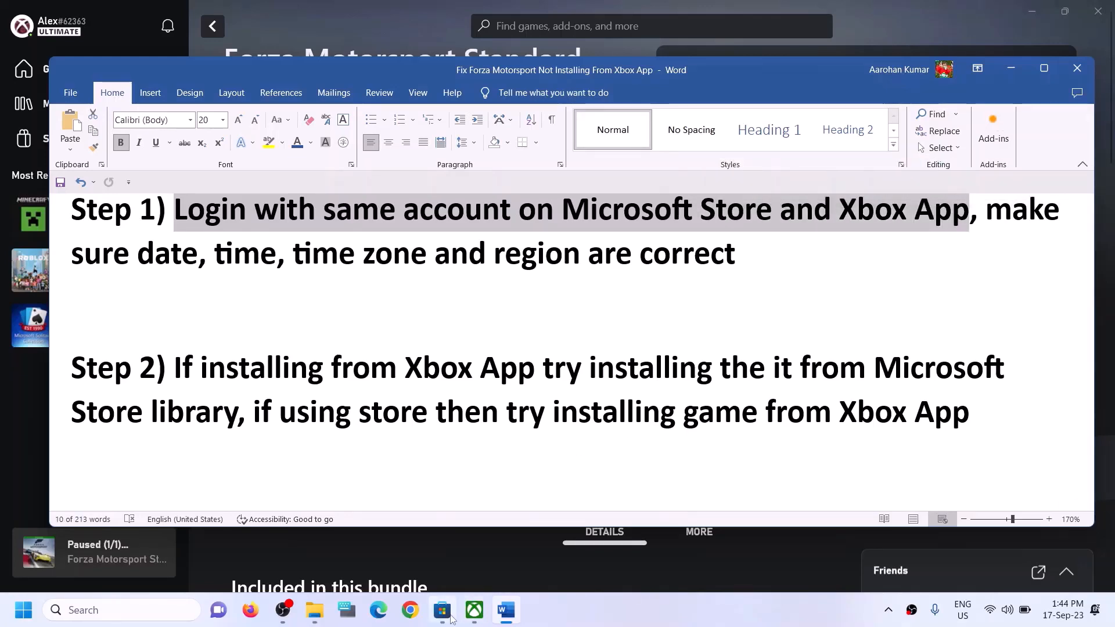
click(450, 615)
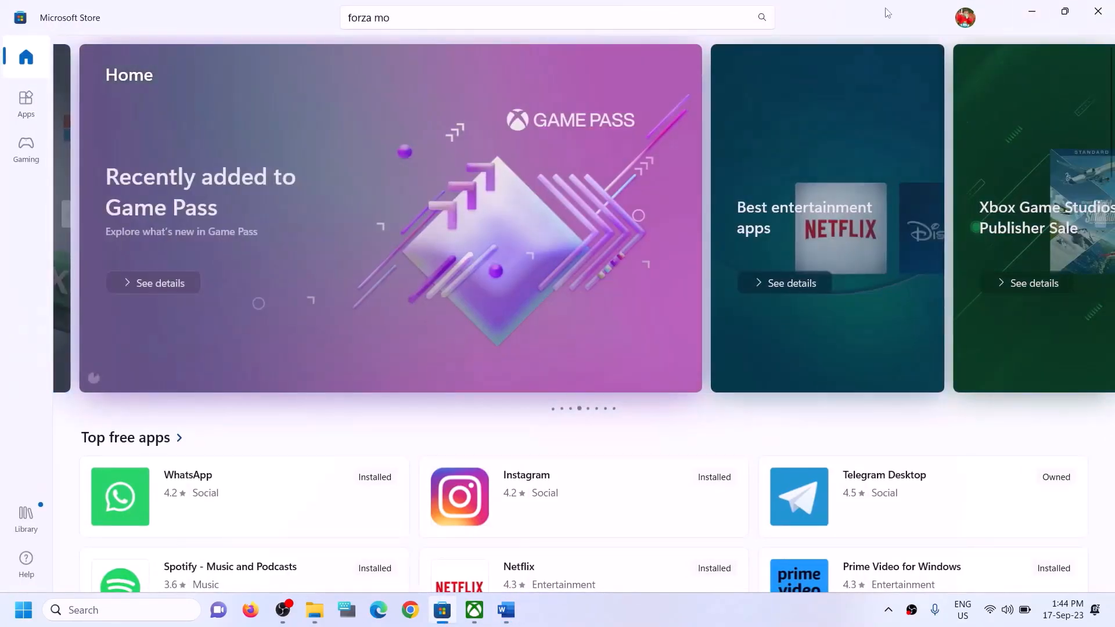
click(966, 18)
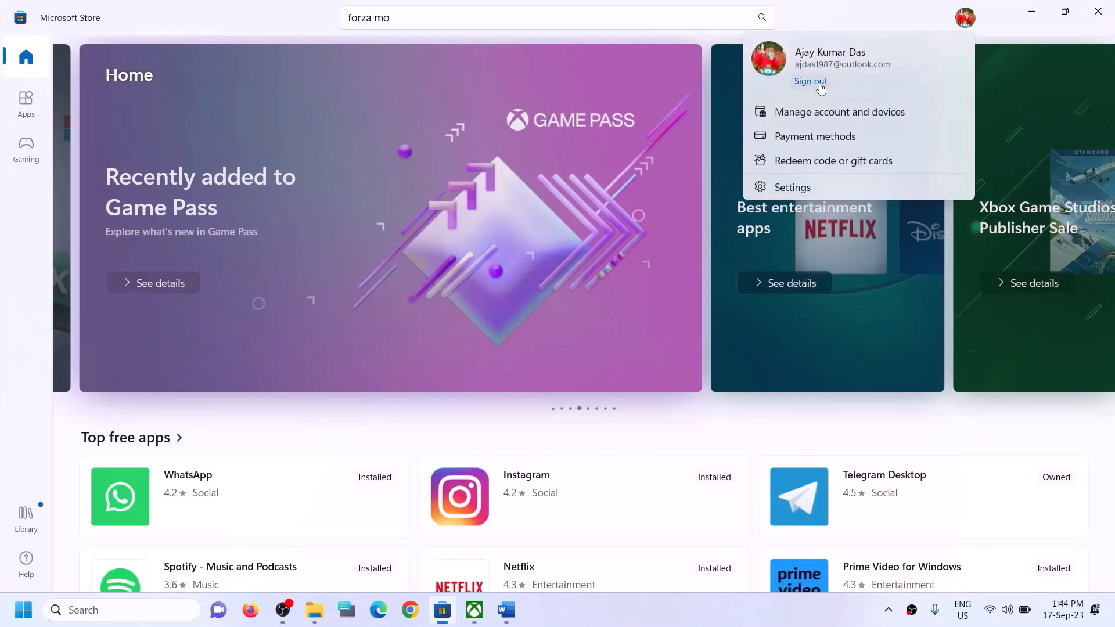
click(819, 83)
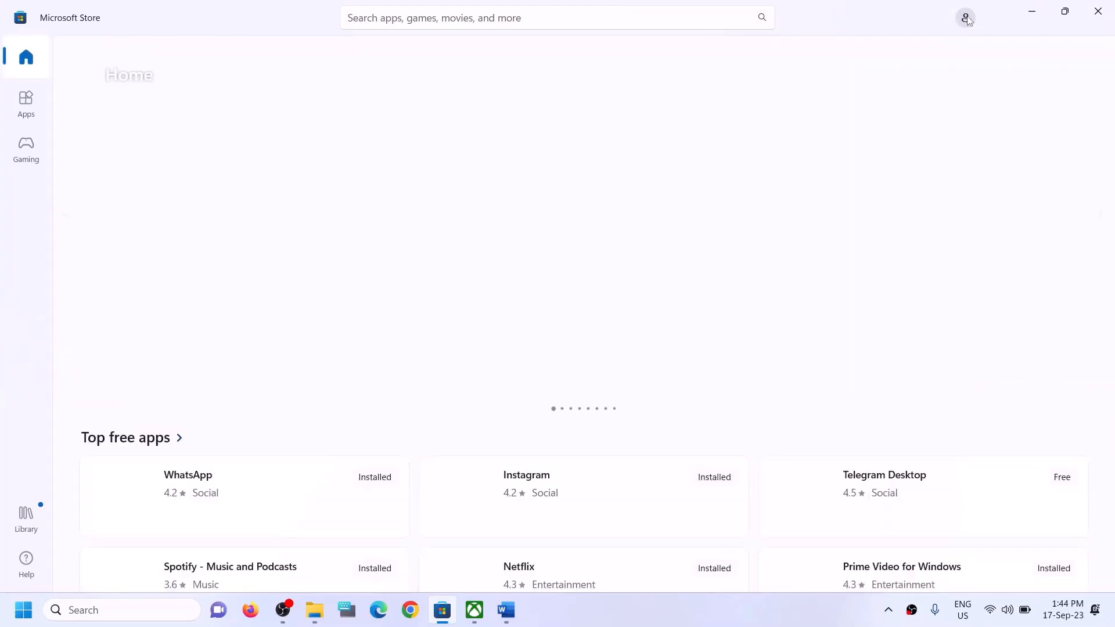
Sign in to Microsoft Store with the saved Outlook Microsoft account, entering the account PIN to verify identity
click(966, 18)
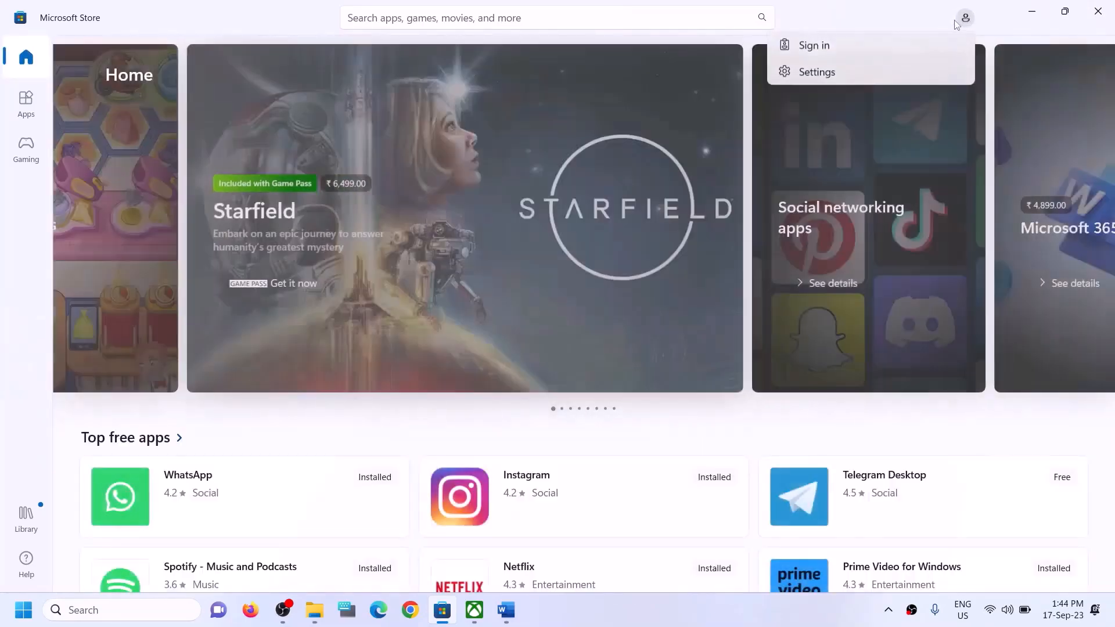
click(821, 43)
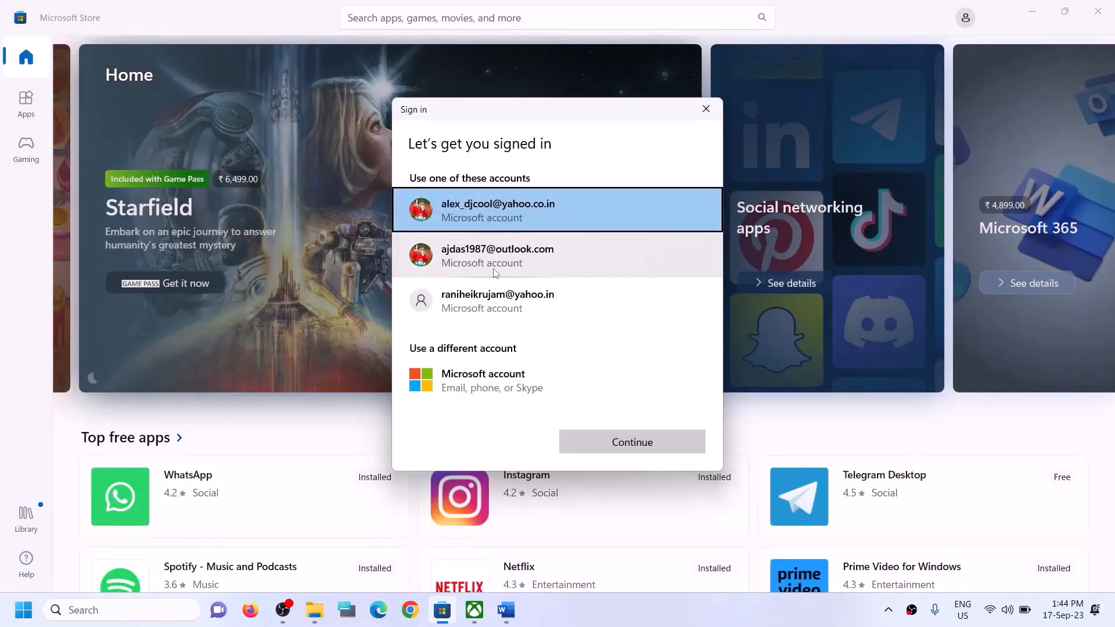
click(493, 270)
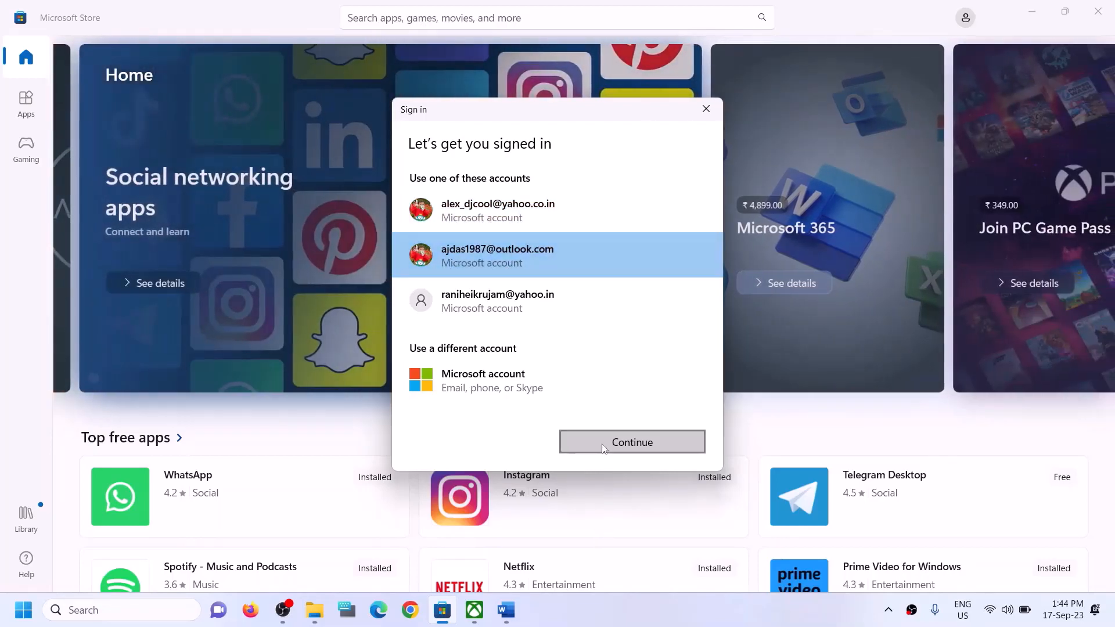
click(602, 444)
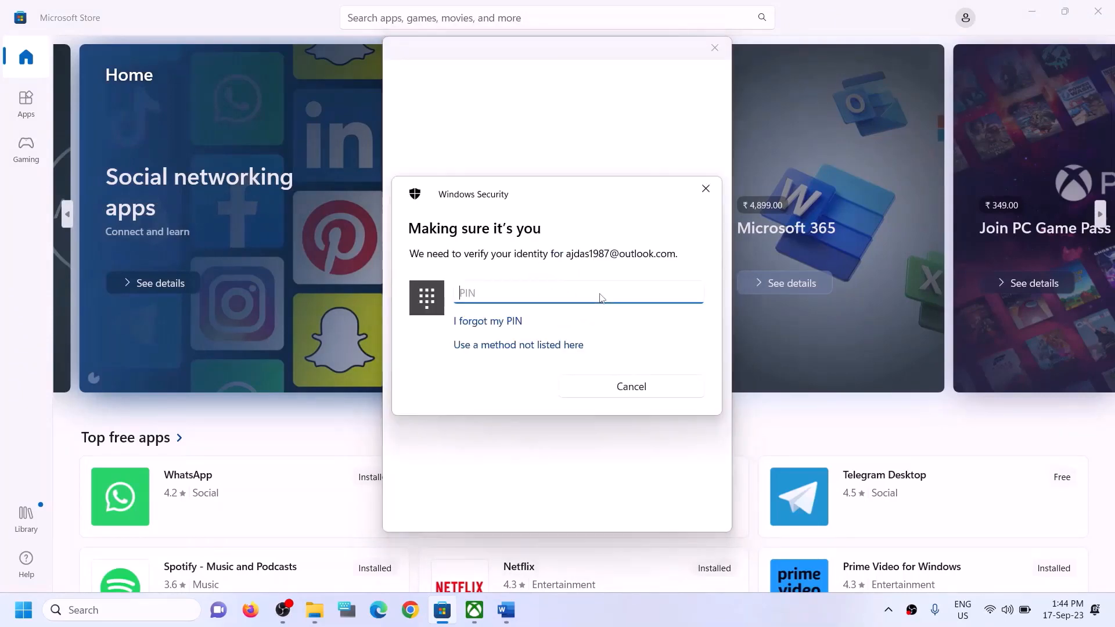
text(••••)
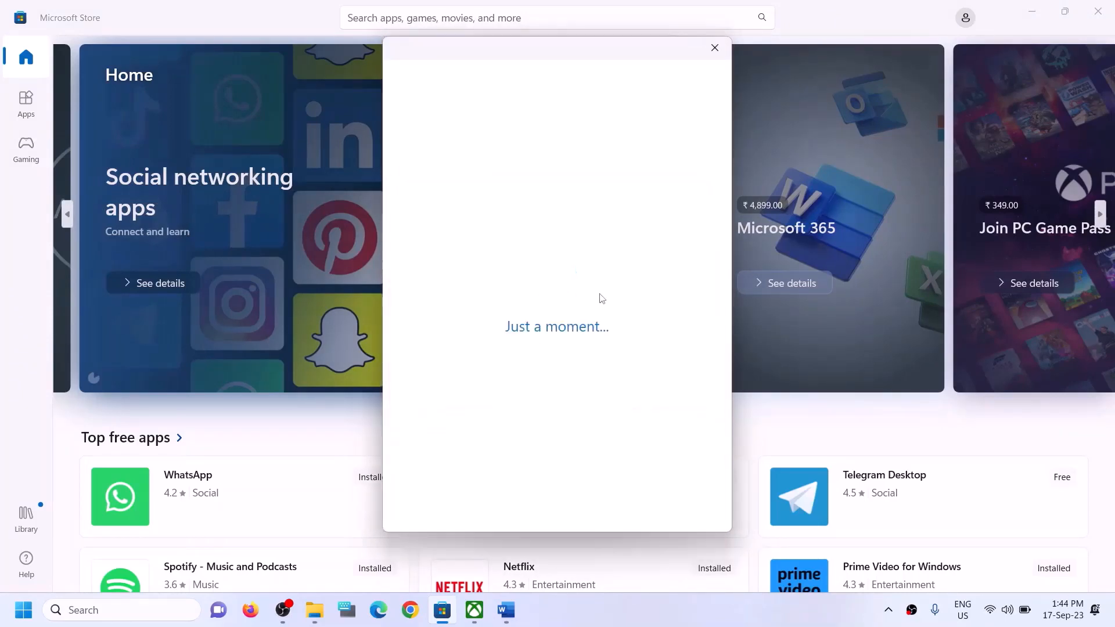
Switch to the Xbox app and sign out of the current profile
click(478, 619)
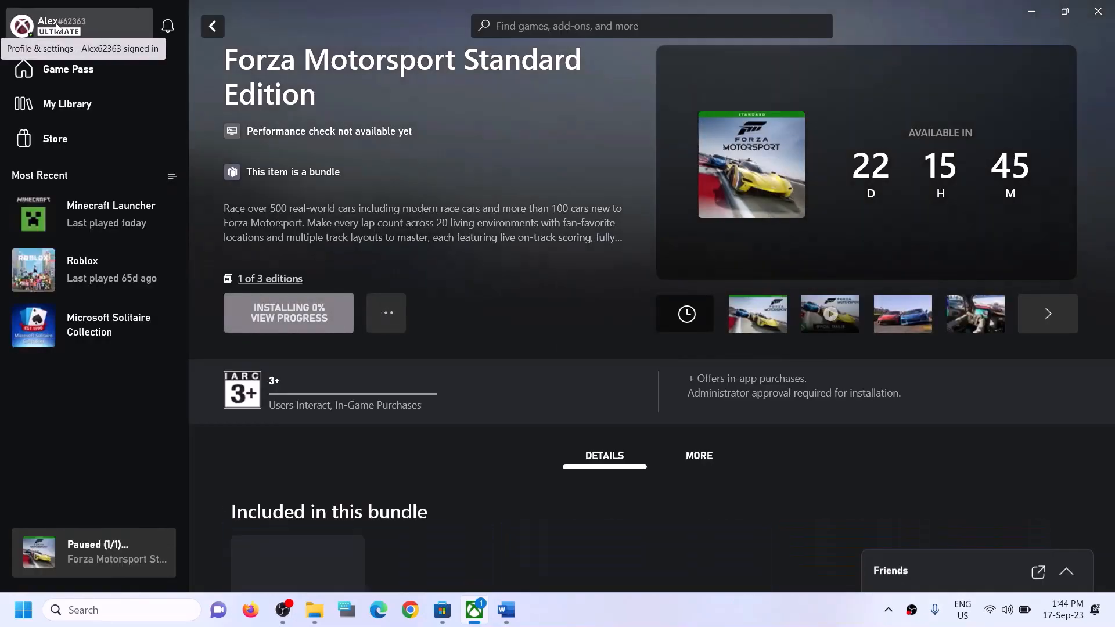
click(57, 26)
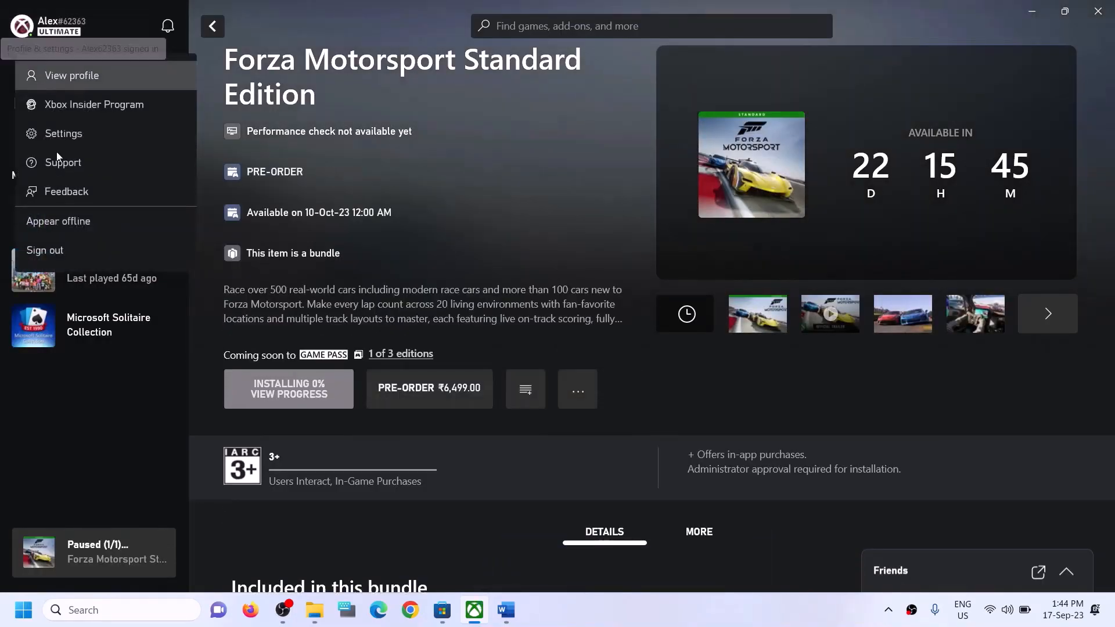
click(40, 253)
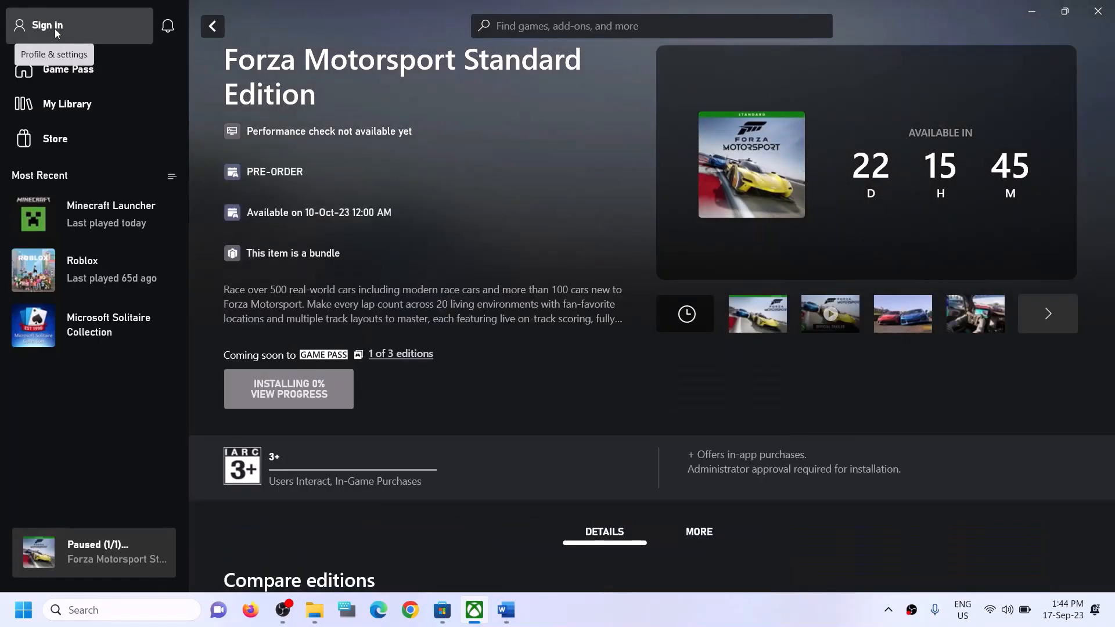
Sign in to the Xbox app by switching to the same Outlook Microsoft account used in Microsoft Store, and proceed with Let's Play
click(55, 29)
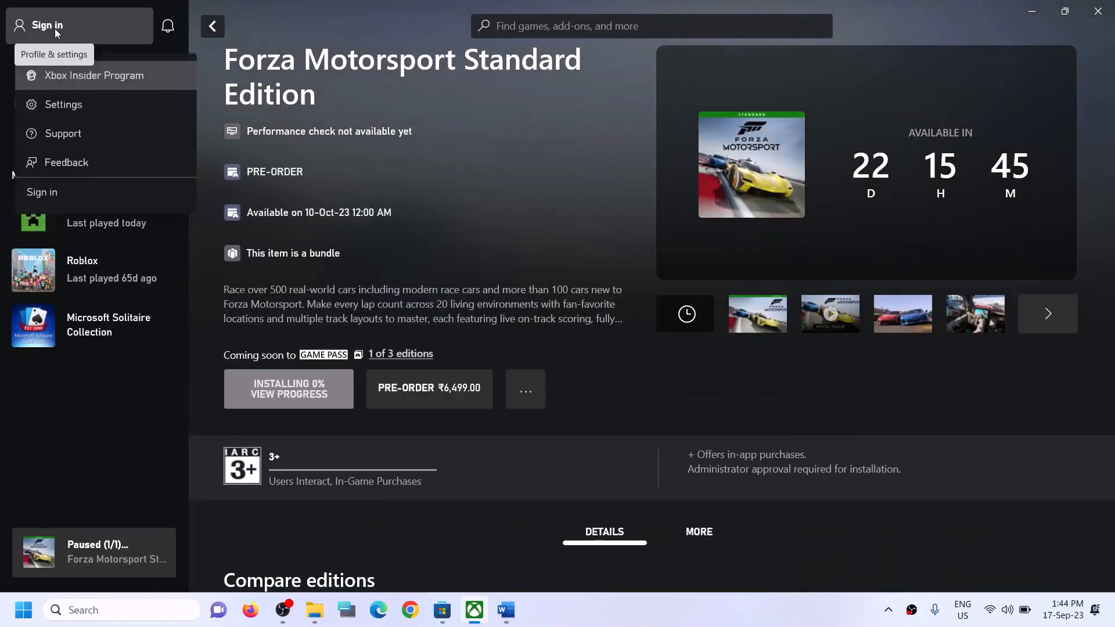
click(40, 194)
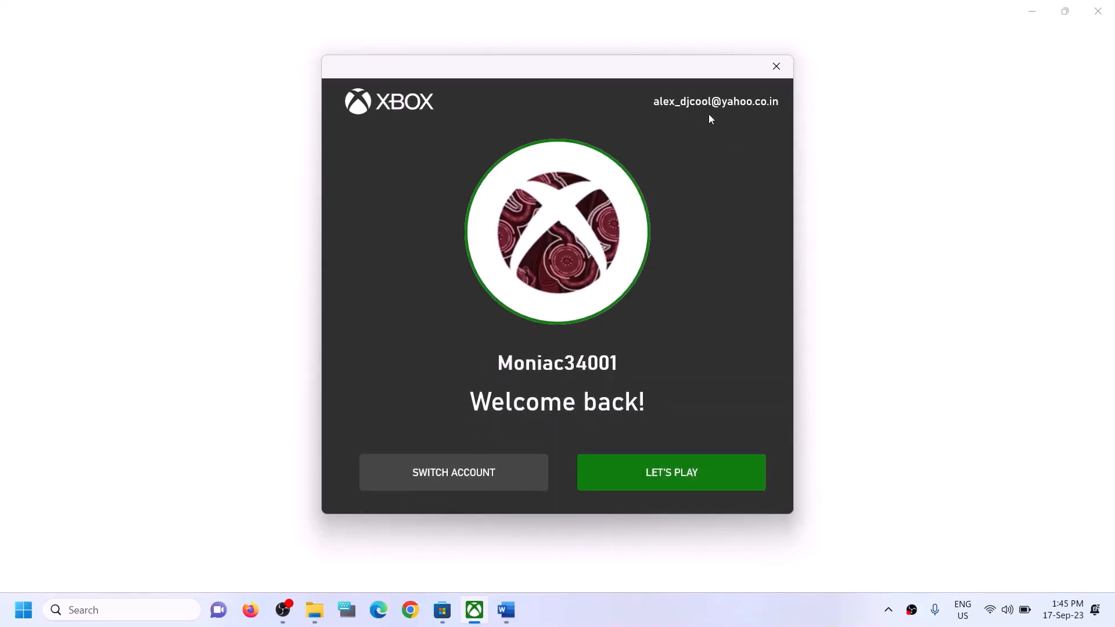
click(444, 472)
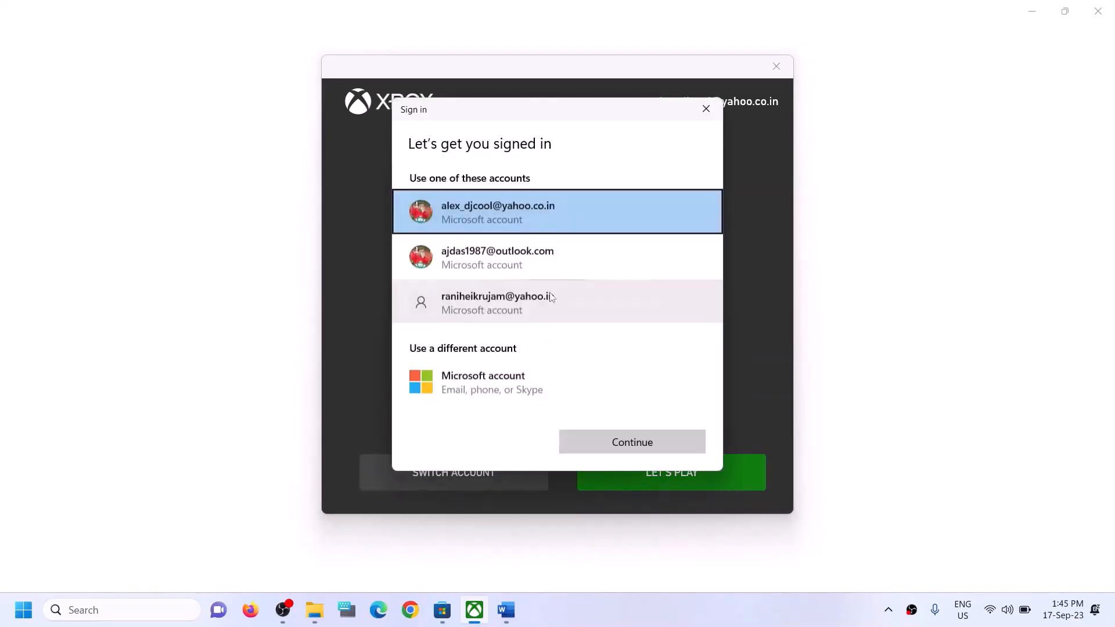
click(477, 256)
click(640, 448)
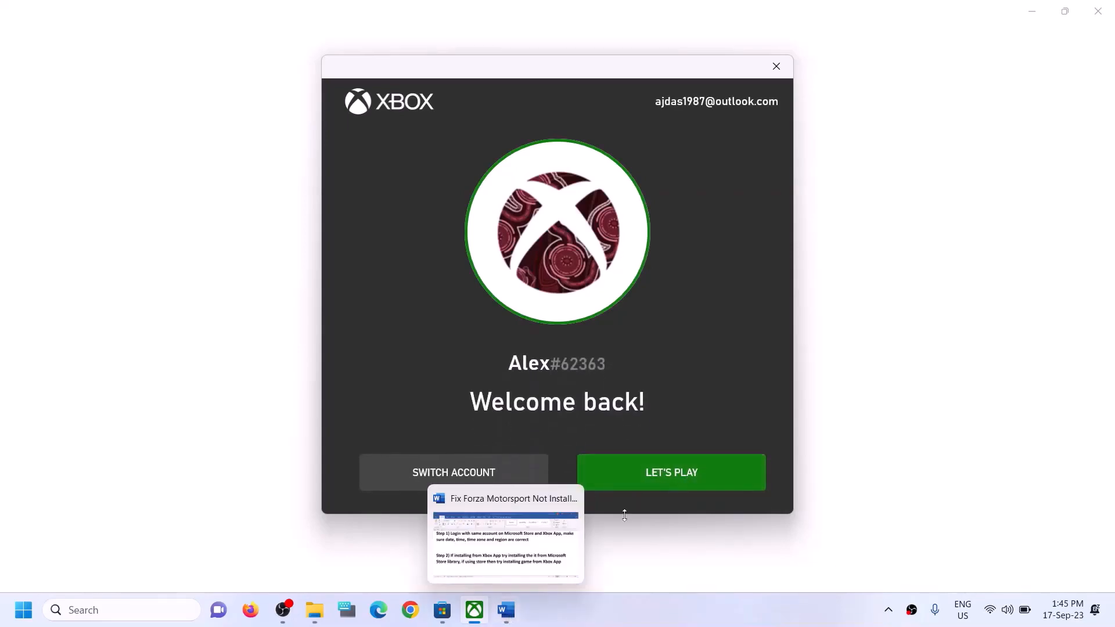
click(627, 489)
Highlight the Store library advice under Step 2 in Word, and try to resume the paused Forza Motorsport download from the Microsoft Store library
click(506, 611)
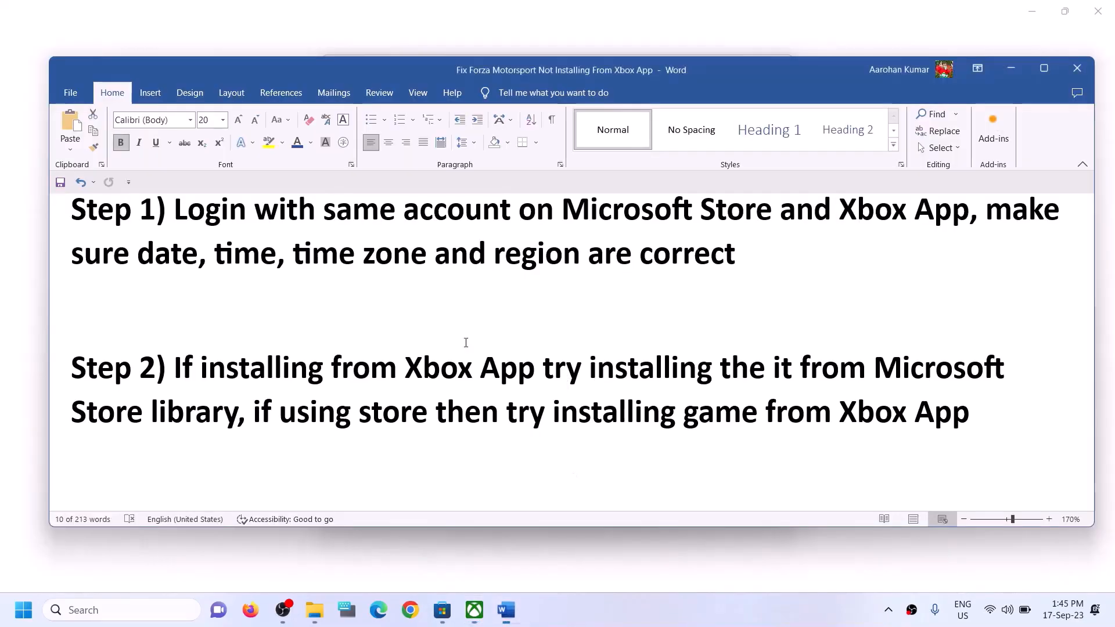
drag(178, 368, 237, 424)
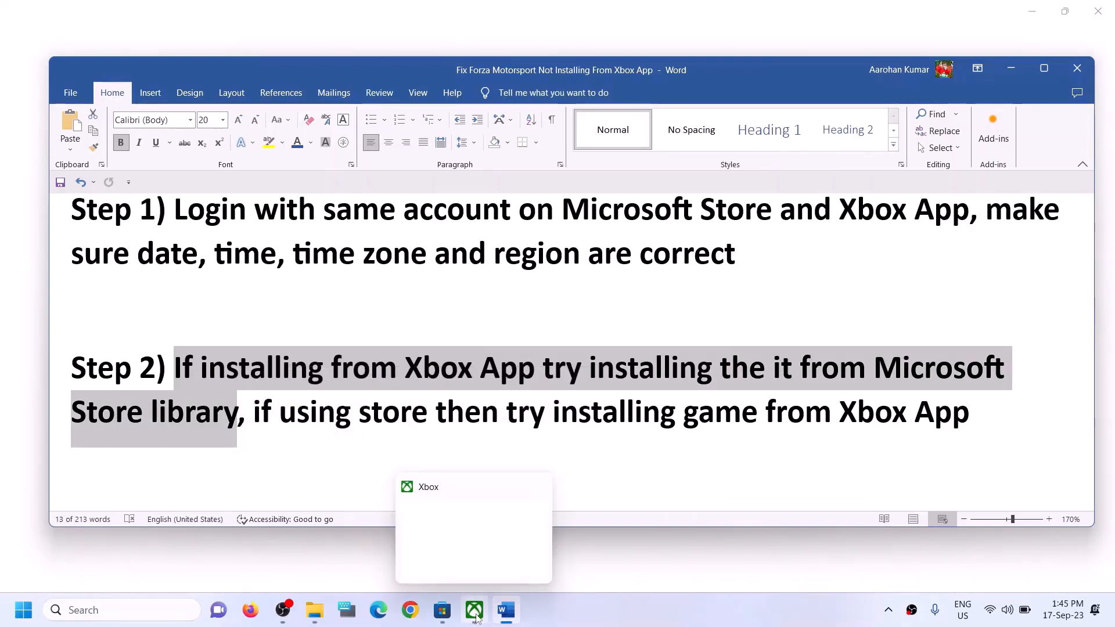
click(450, 619)
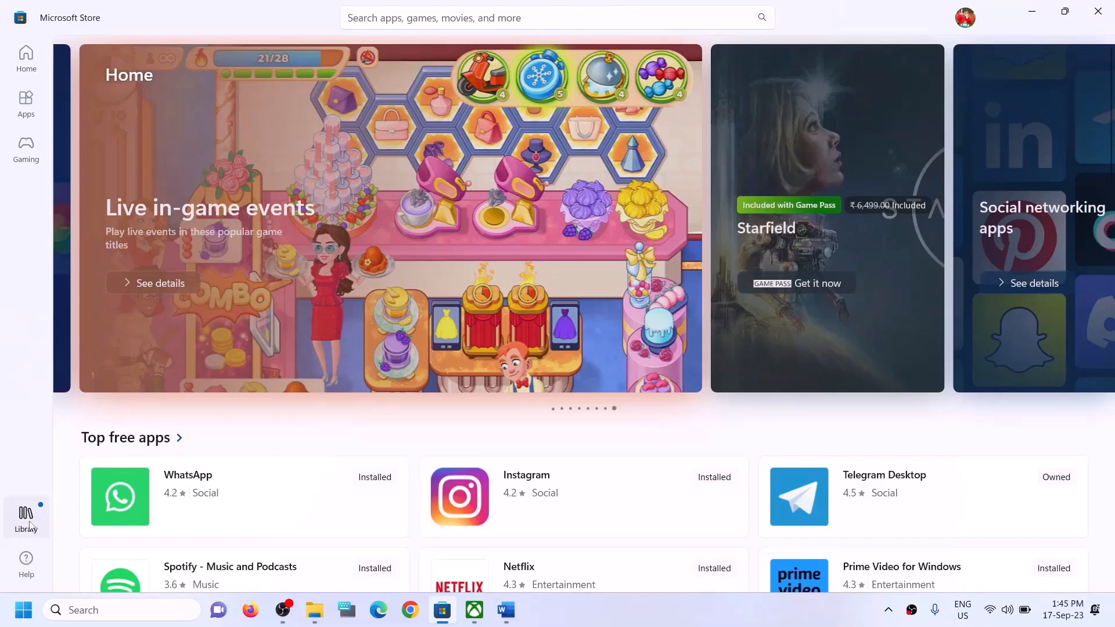
click(28, 519)
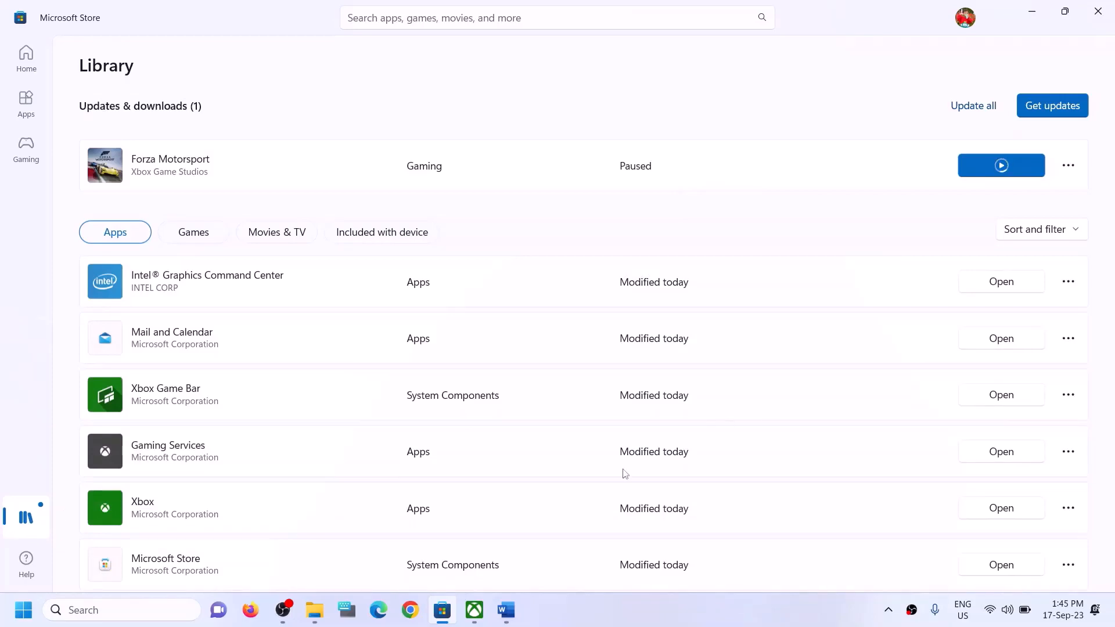
click(477, 613)
click(448, 616)
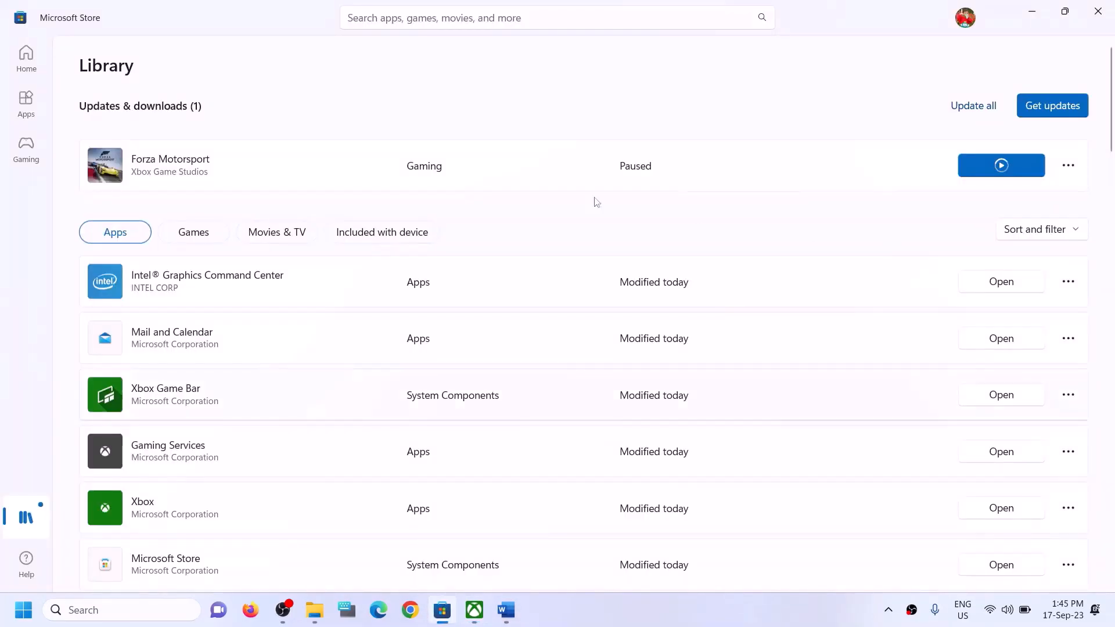
scroll(809, 373, down, 1)
scroll(809, 373, down, 8)
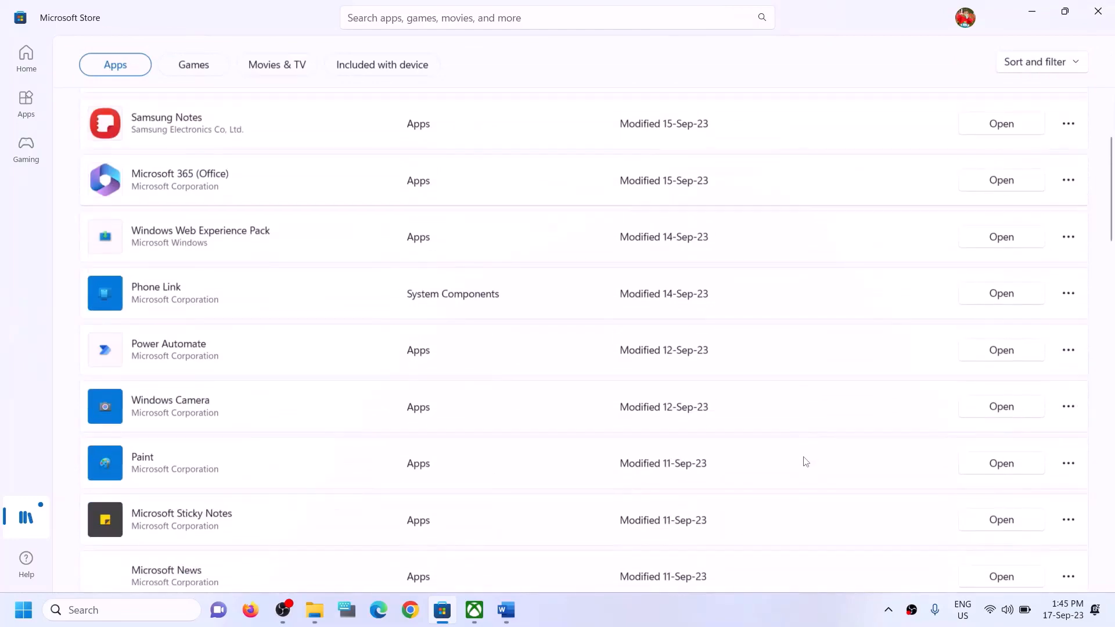
scroll(801, 463, up, 10)
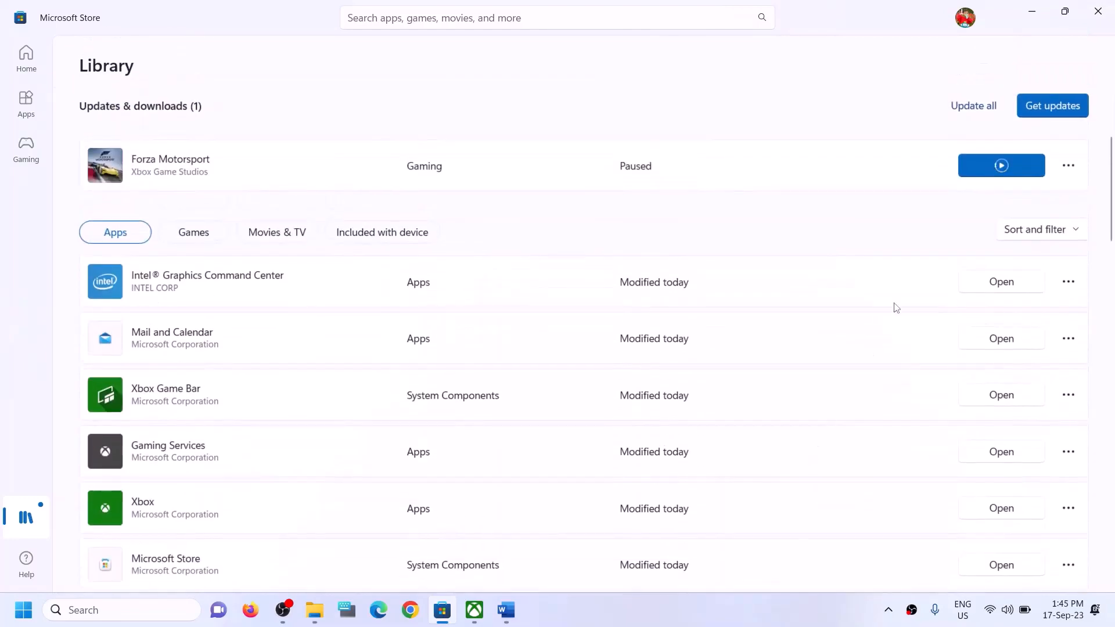
click(1008, 167)
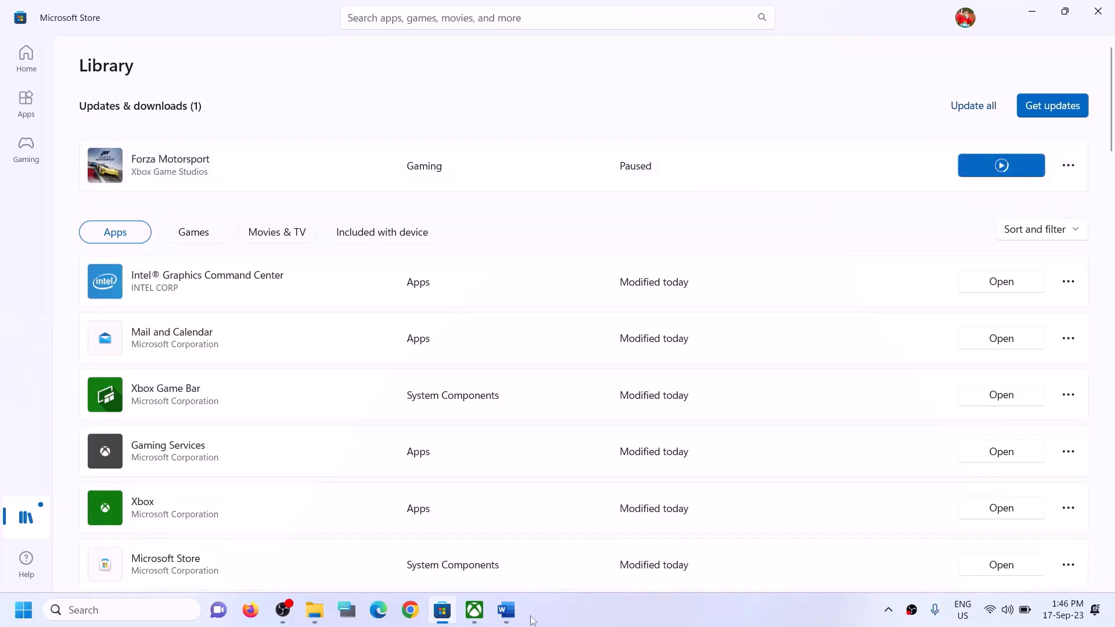
Switch to Word and highlight the Step 2 advice for Store users to try installing the game from the Xbox App
click(506, 610)
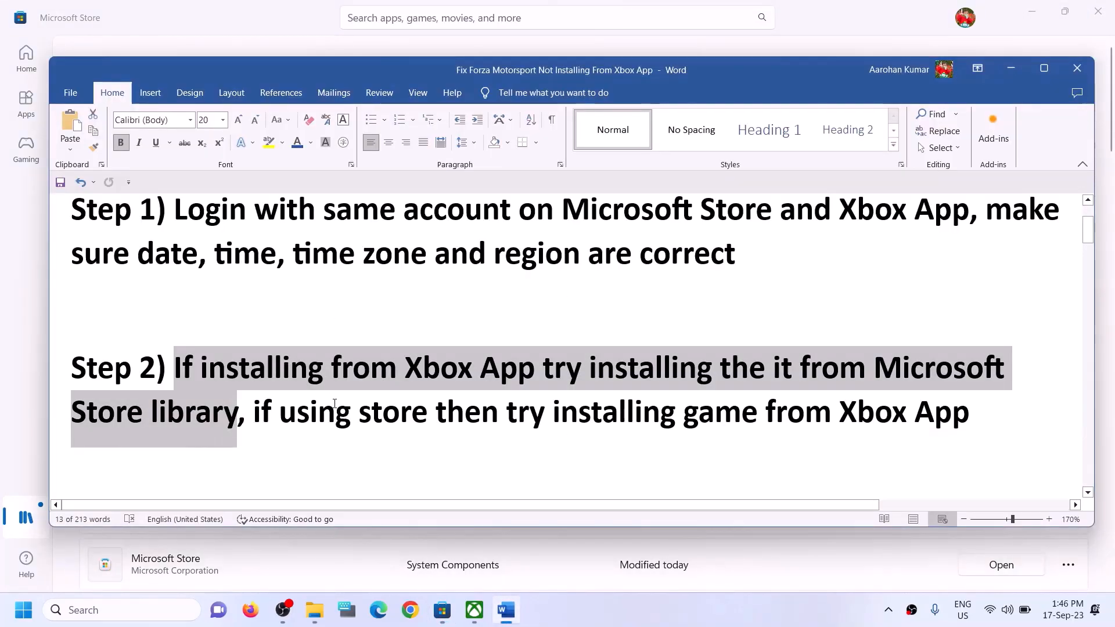
drag(254, 409, 765, 410)
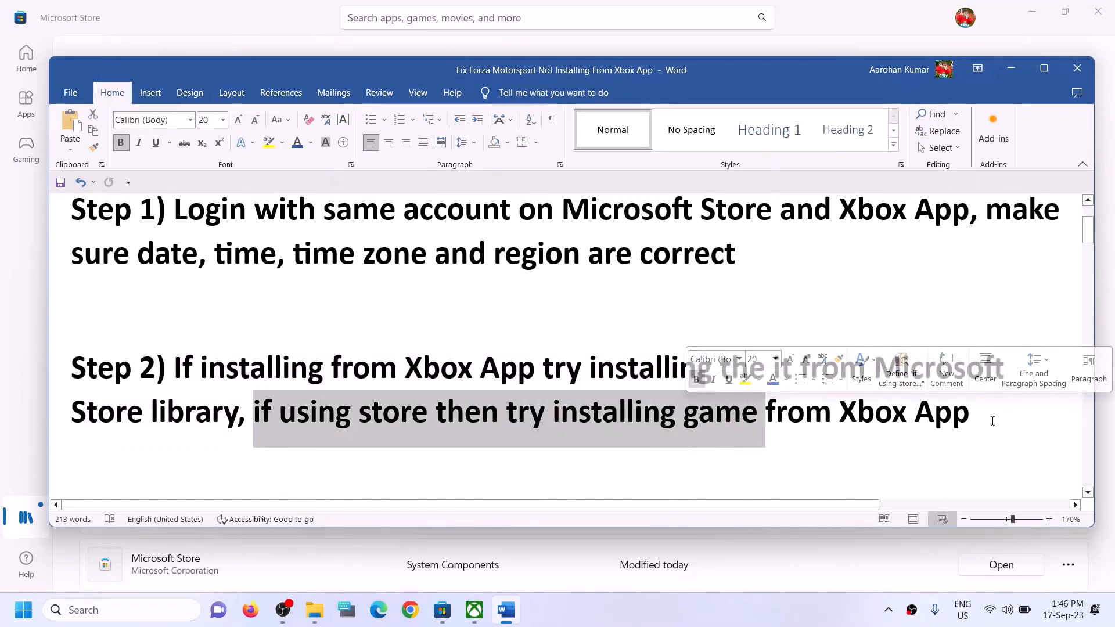
click(430, 412)
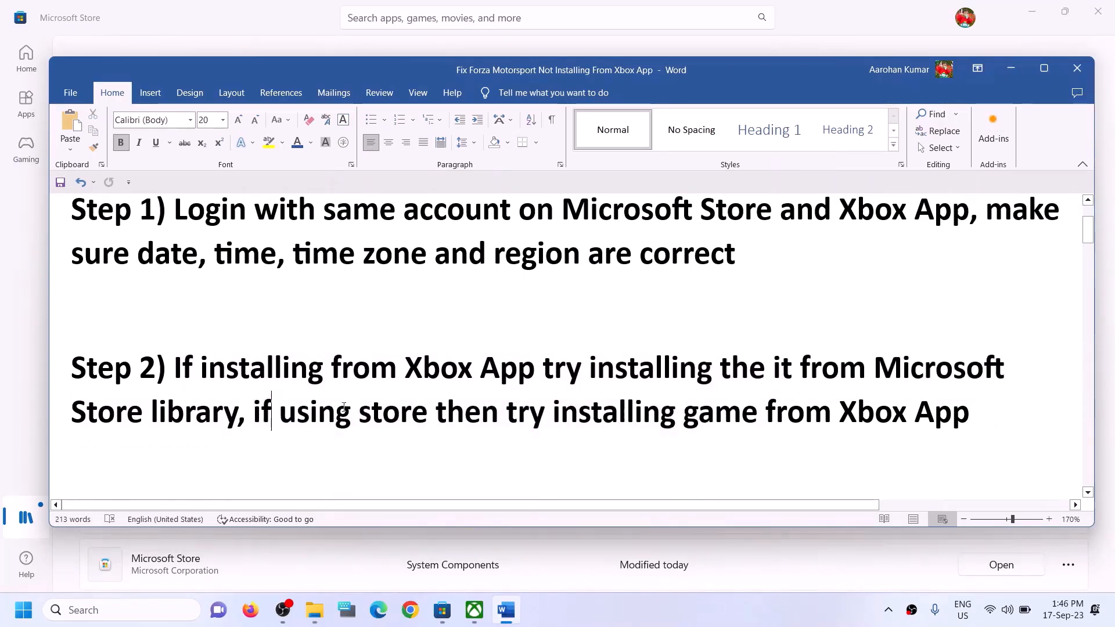
drag(255, 413, 436, 414)
drag(555, 413, 922, 417)
click(399, 413)
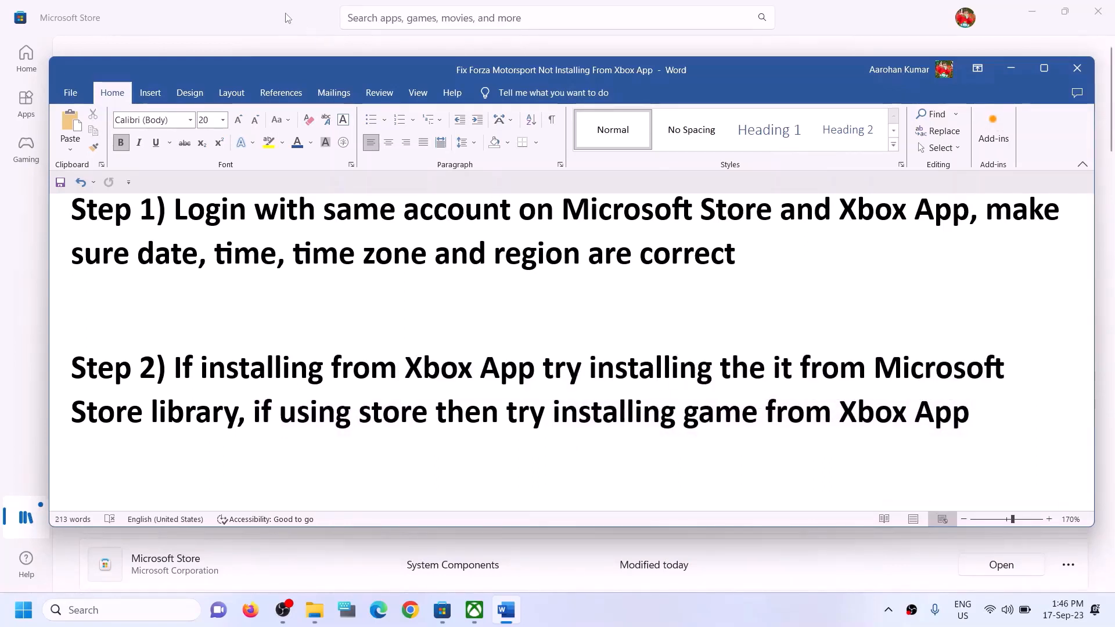
Switch to the Xbox app and search for "forza", closing the suggestions without picking a game
click(181, 29)
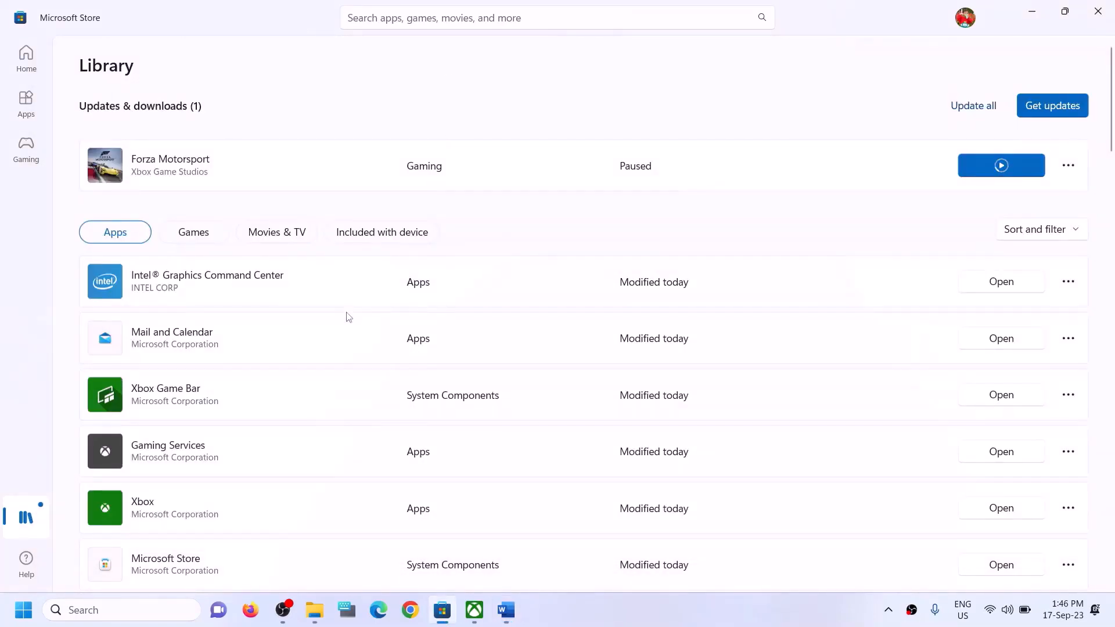
click(474, 610)
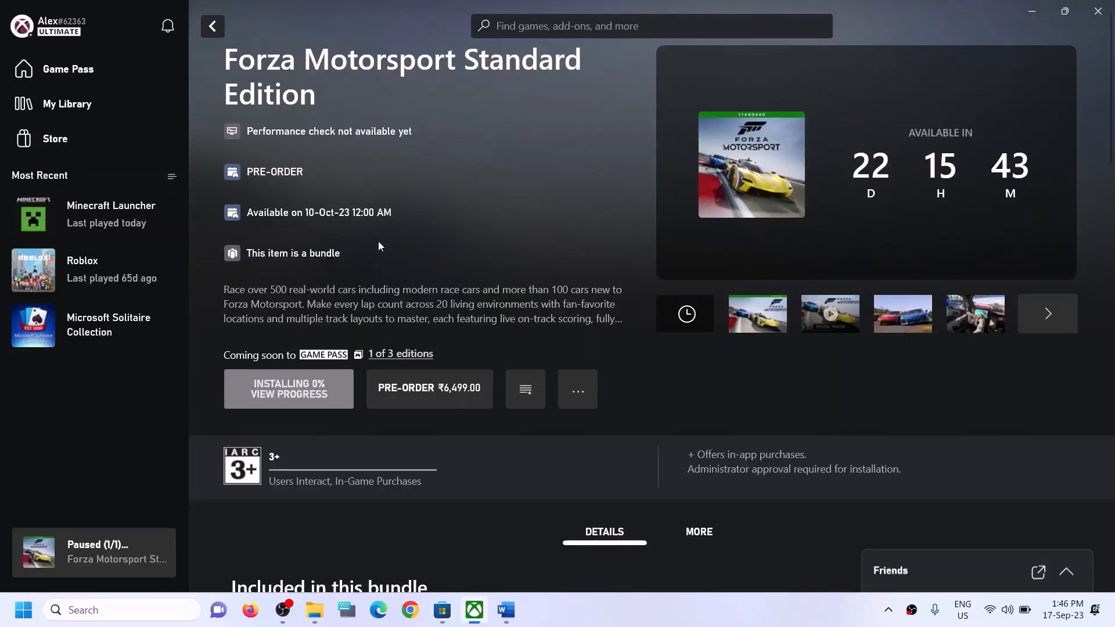
click(577, 26)
text(fo)
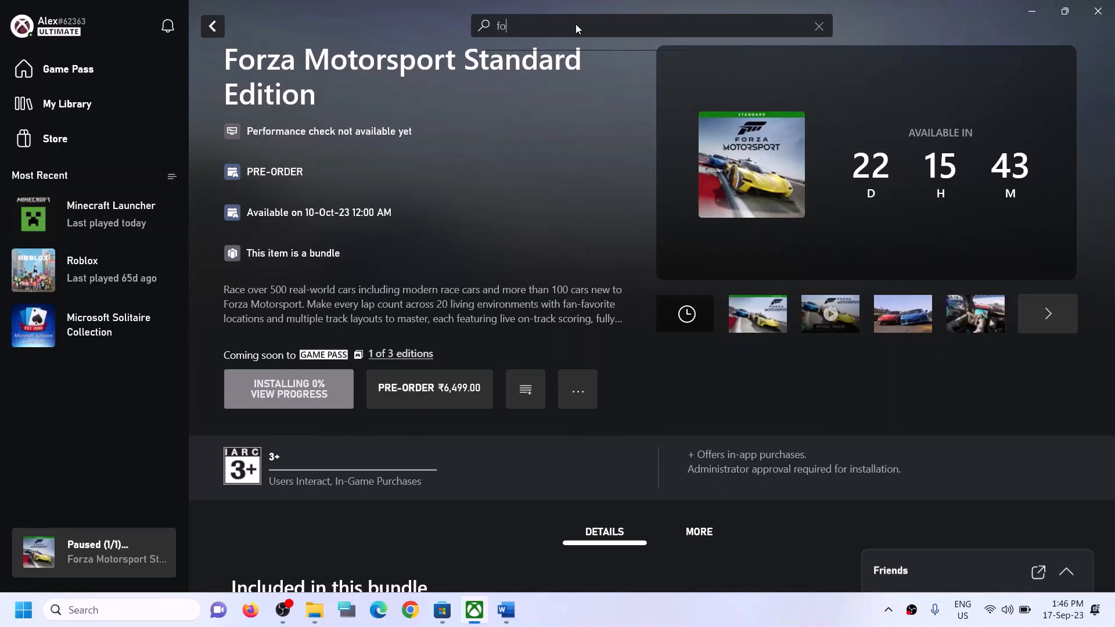
text(rza)
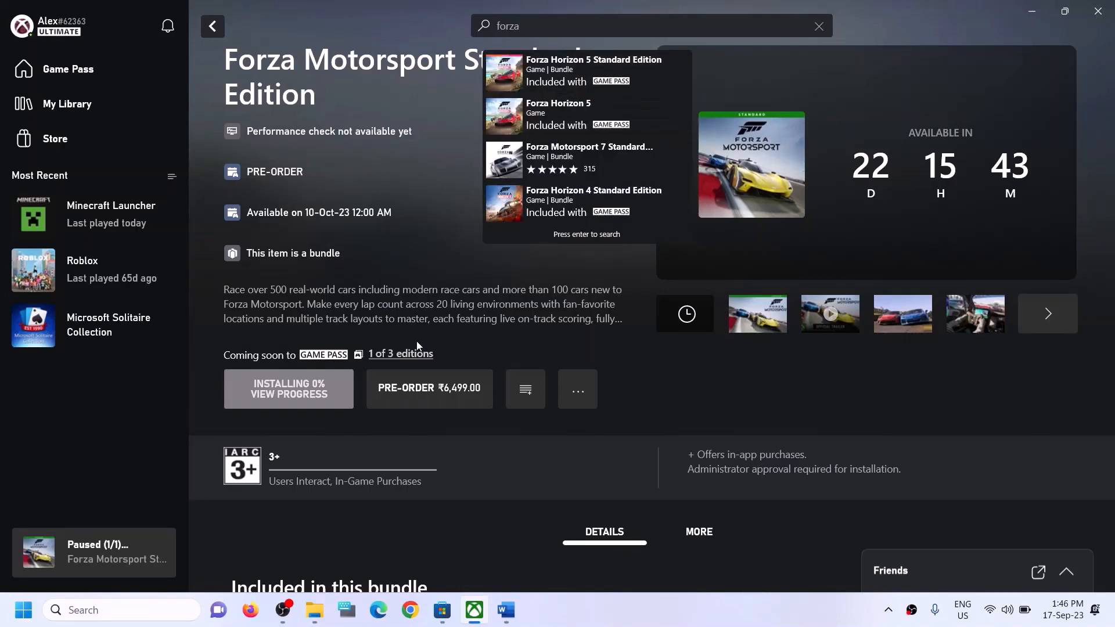
click(457, 249)
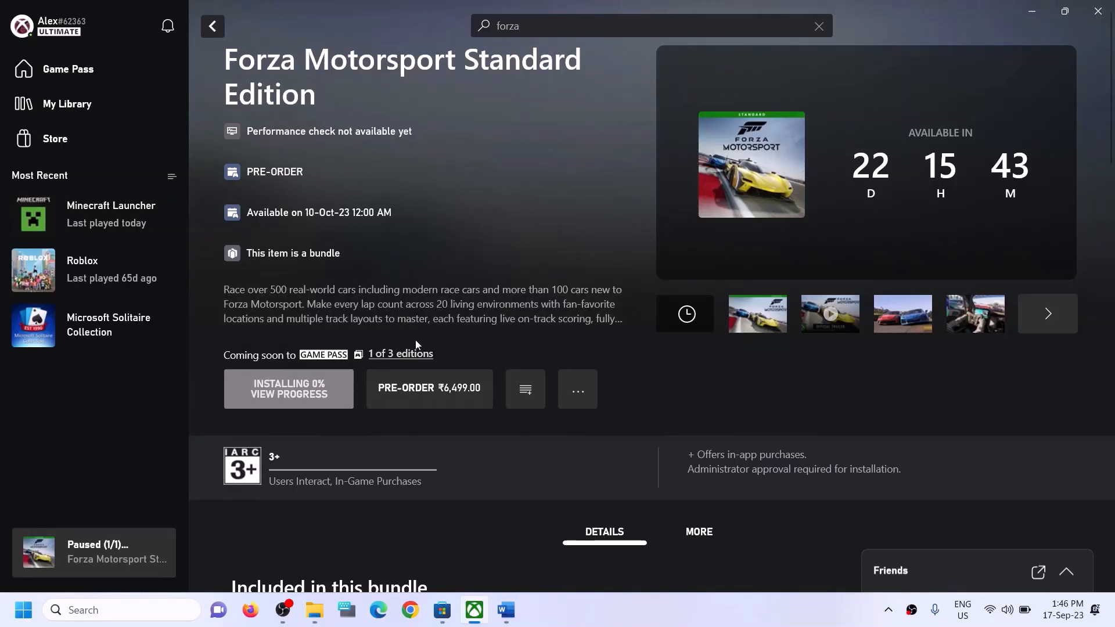
click(127, 611)
text(xb)
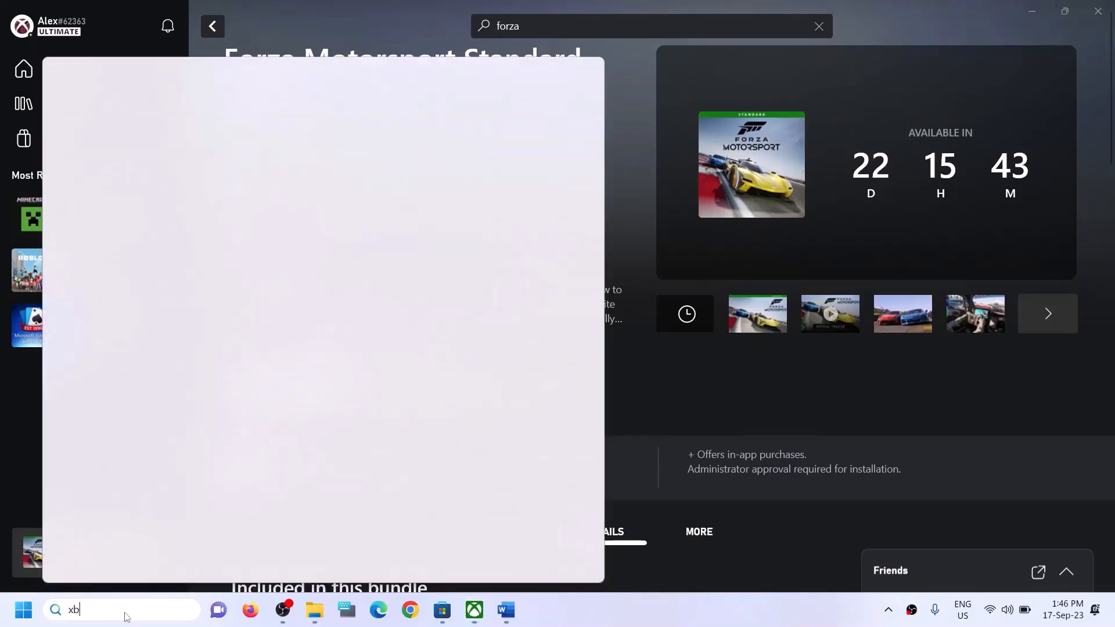
text(ox)
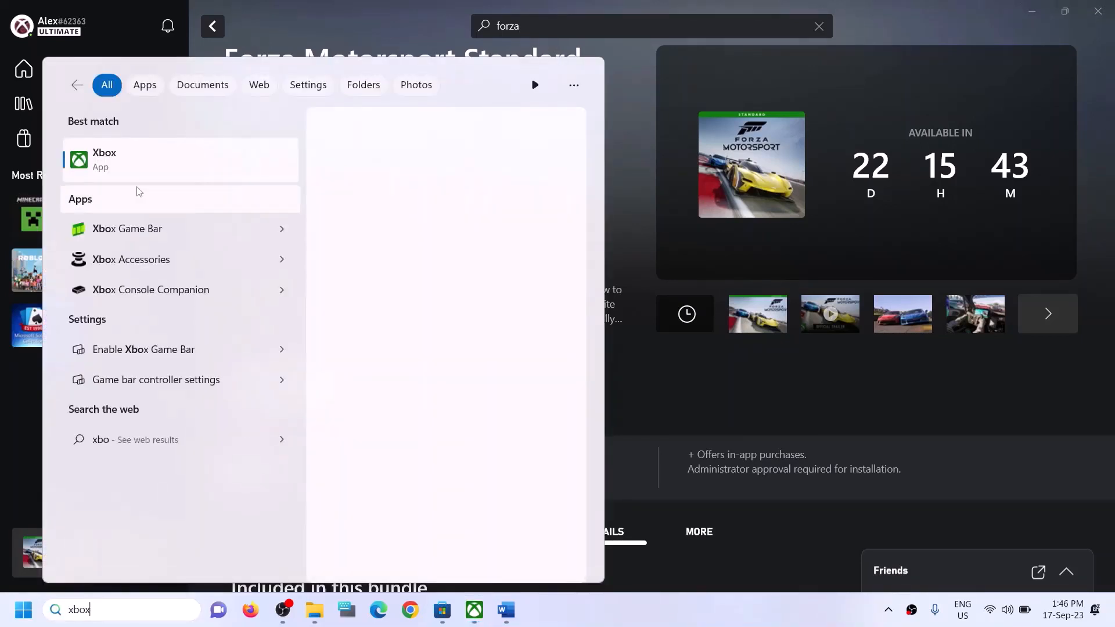
click(625, 148)
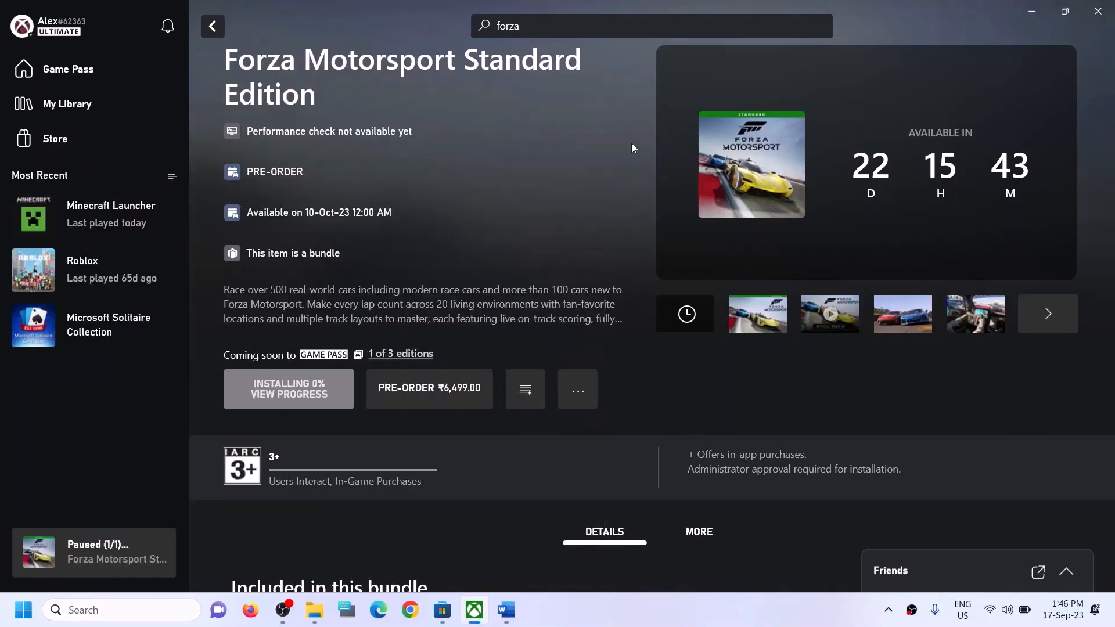
Switch to Word and copy the complete Get-AppxPackage PowerShell command given under Step 3
click(506, 610)
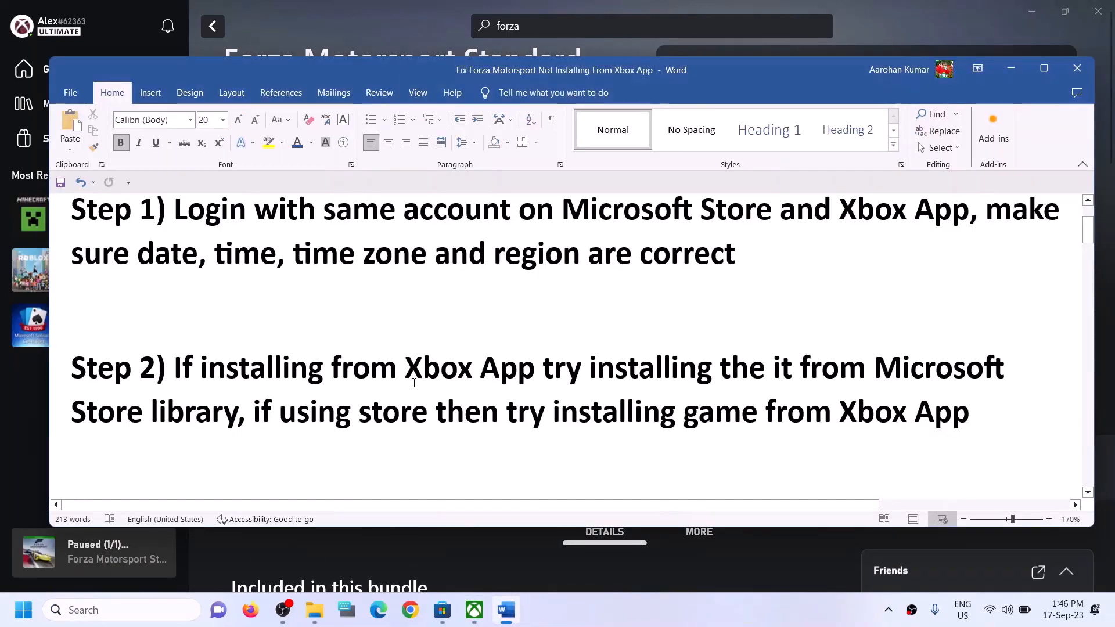
scroll(409, 376, down, 5)
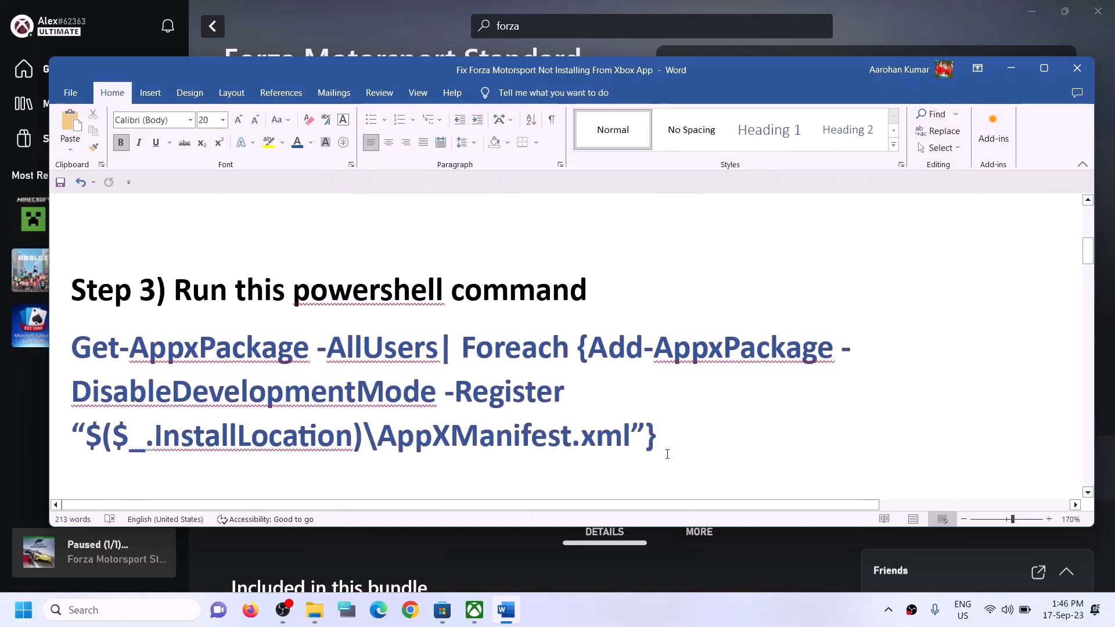
drag(667, 435, 114, 367)
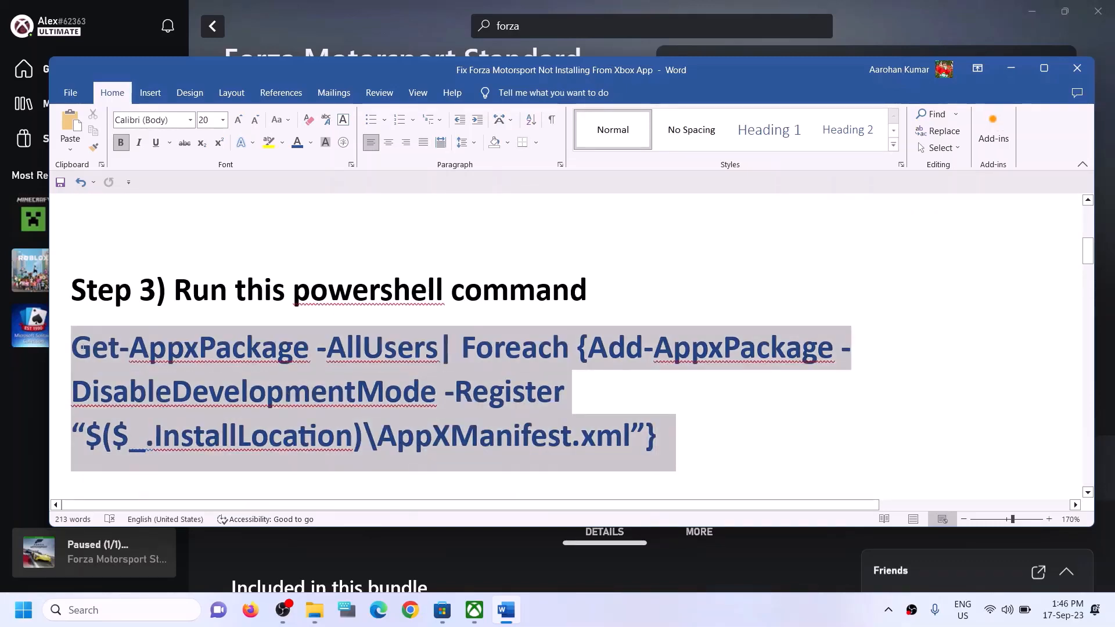
right_click(114, 368)
click(142, 192)
Open Windows PowerShell as administrator, approve the elevation, and run the copied Get-AppxPackage -AllUsers re-registration command
click(113, 609)
text(po)
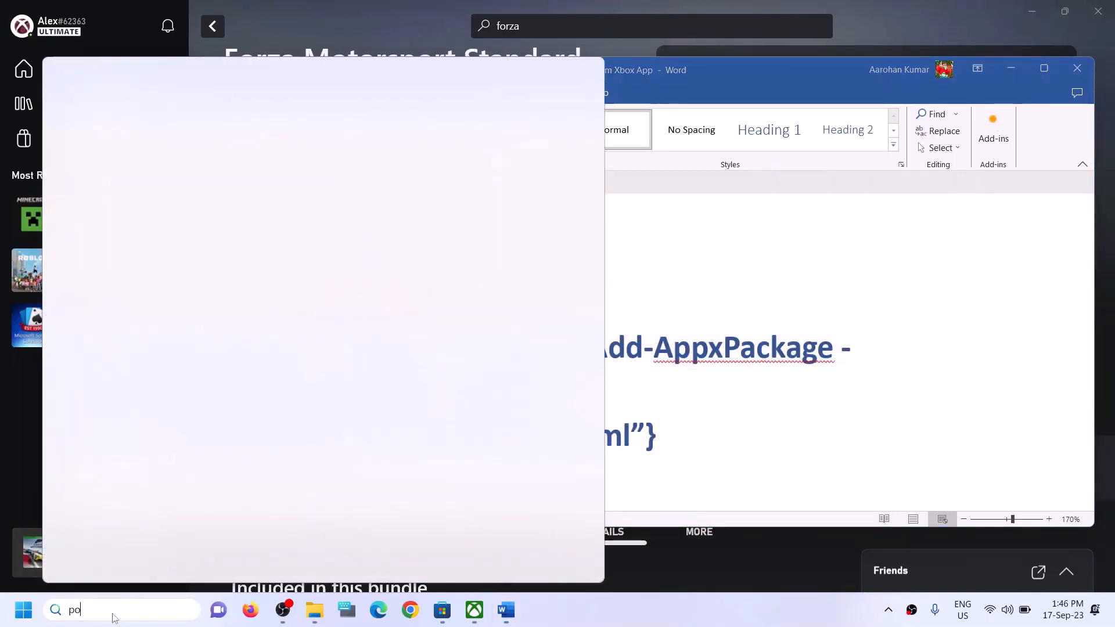
text(wershell)
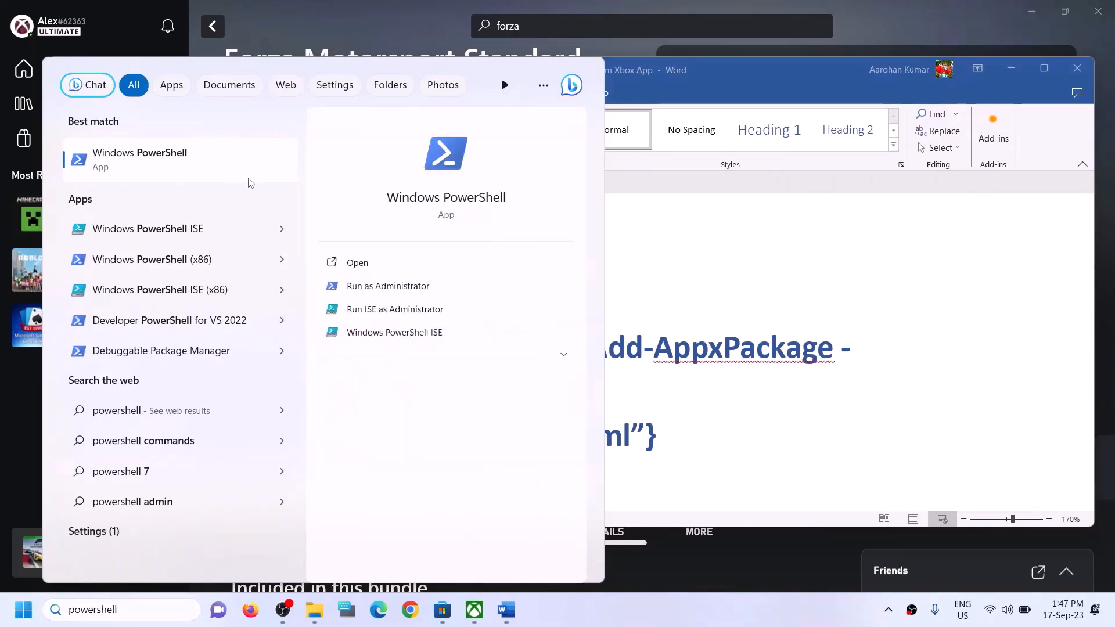
right_click(164, 169)
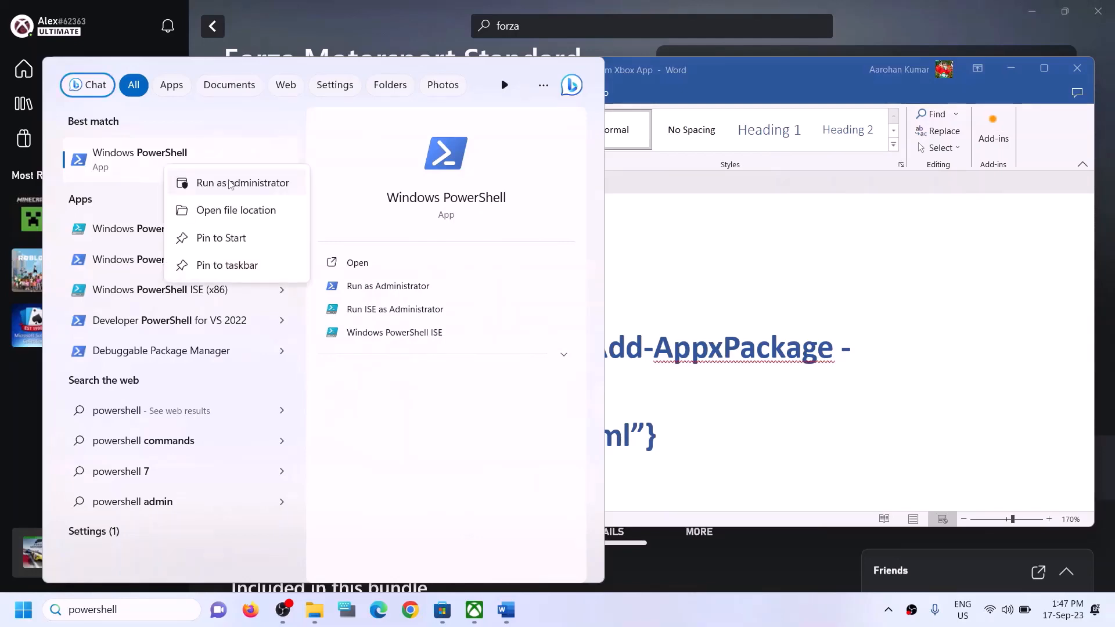
key(Escape)
key(ctrl+shift+Return)
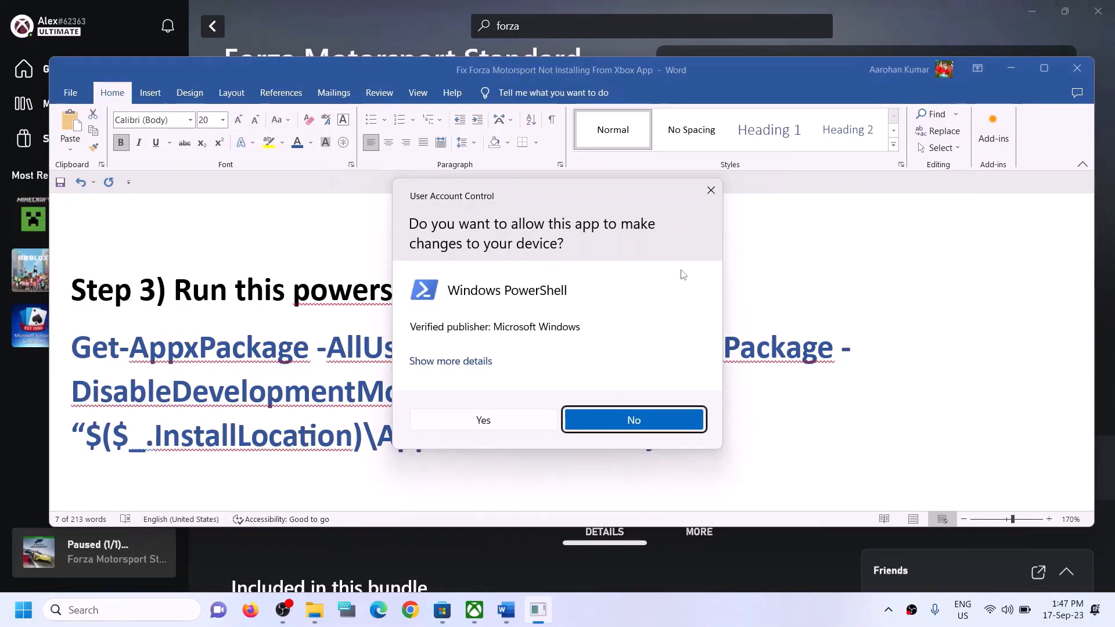
key(alt+y)
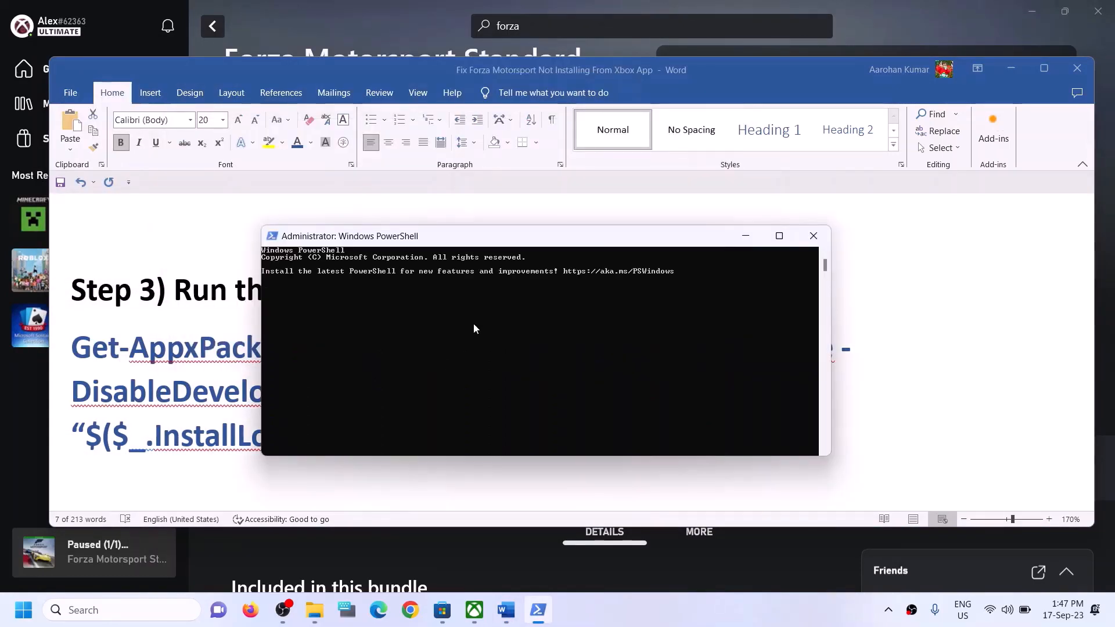
key(ctrl+v)
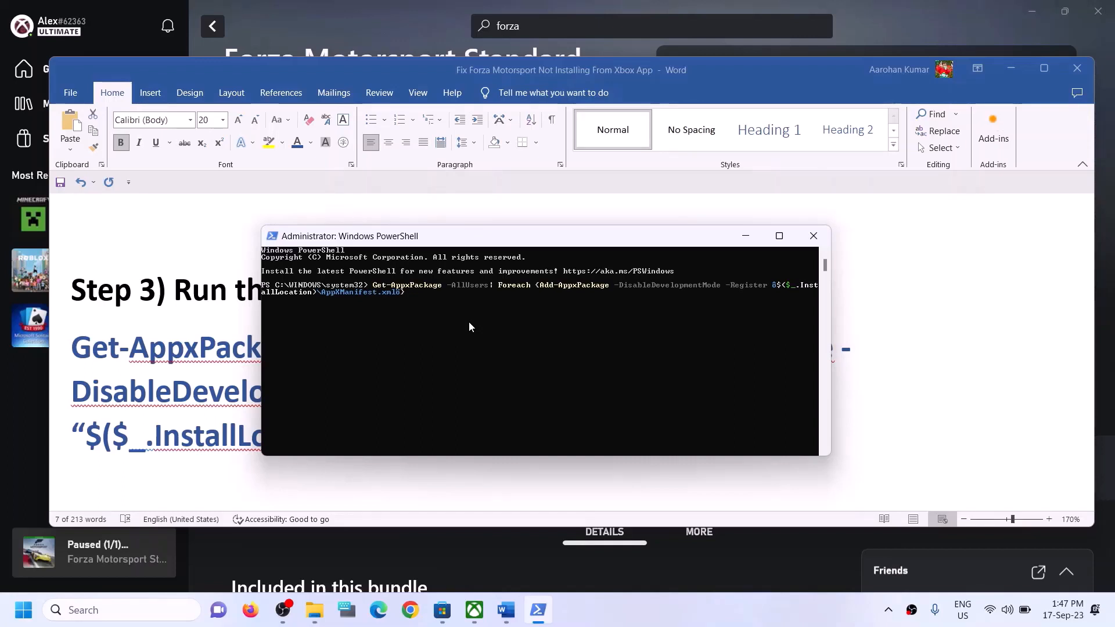
key(Return)
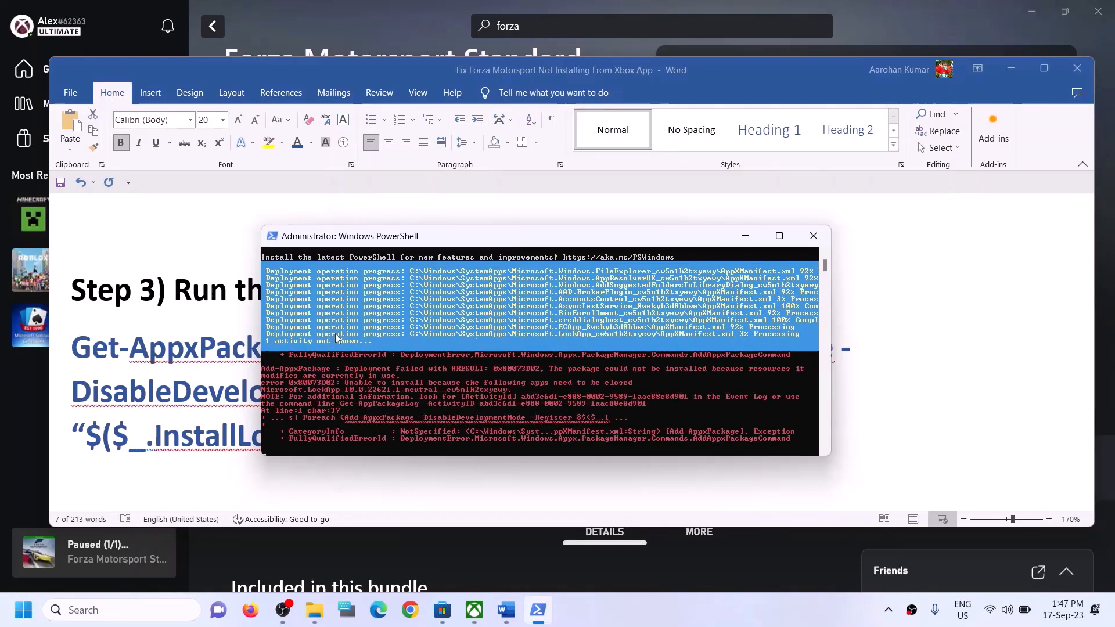
Return to Word and highlight the Step 4 heading text "Delete Microsoft Store Local Cache Files"
click(905, 317)
scroll(349, 357, down, 1)
scroll(350, 356, down, 3)
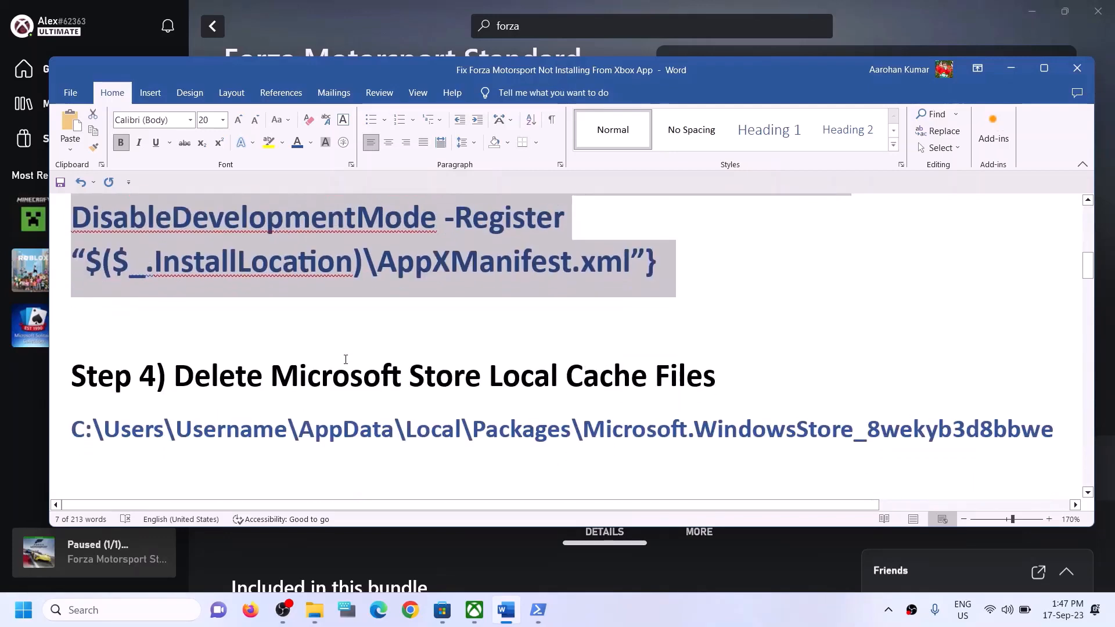
scroll(250, 362, up, 1)
drag(249, 362, 714, 378)
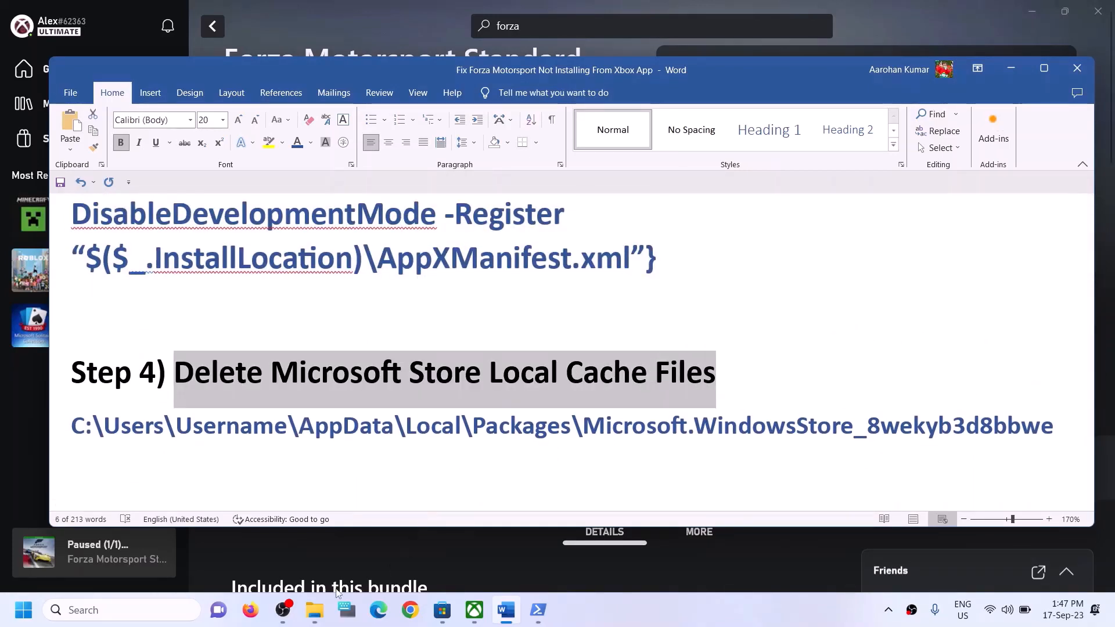
Switch to File Explorer and open the Test user folder under Users on Local Disk (C:)
click(326, 604)
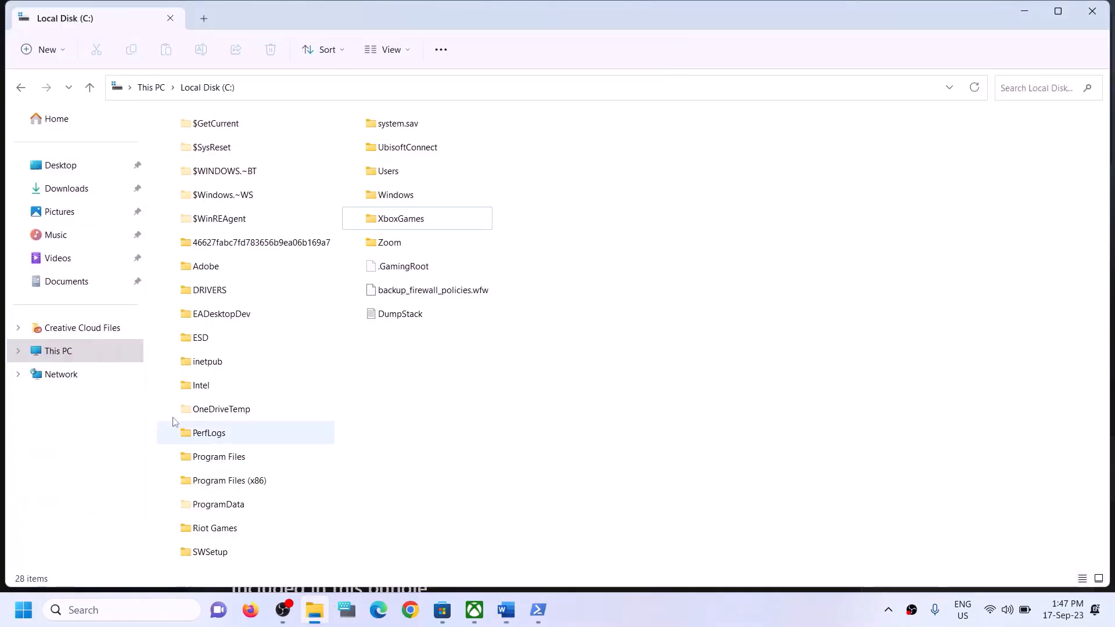
click(74, 350)
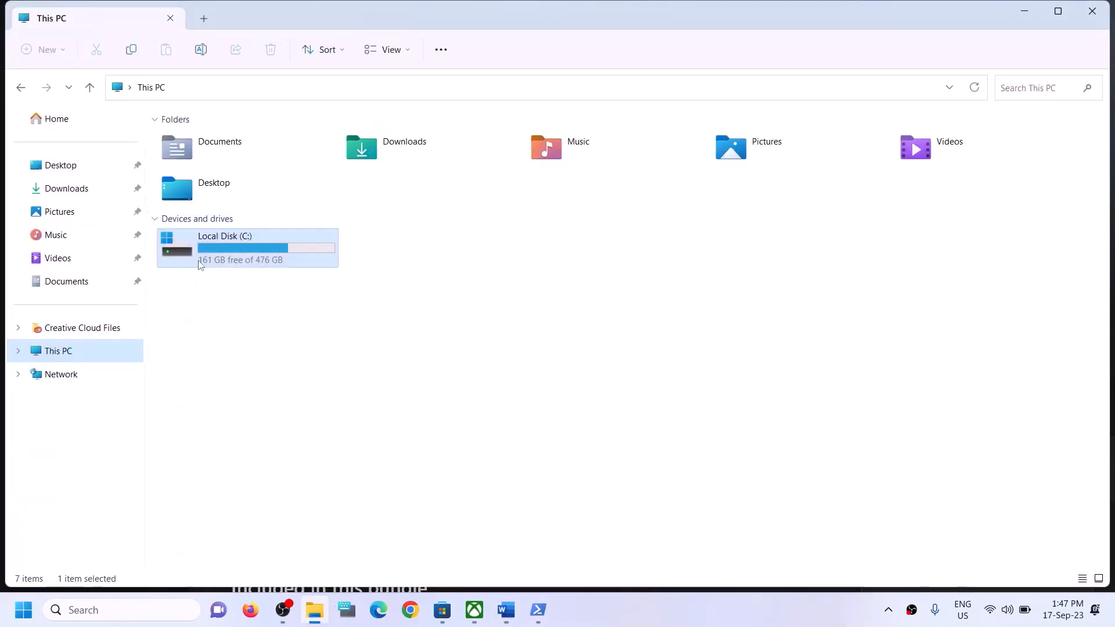
double_click(177, 260)
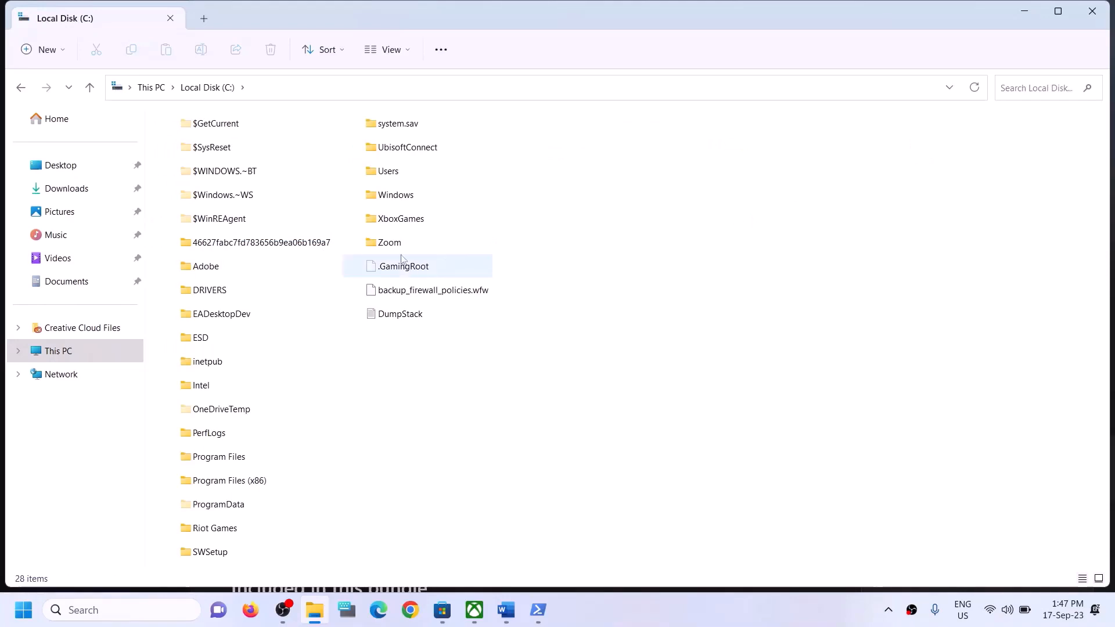
click(413, 170)
double_click(400, 173)
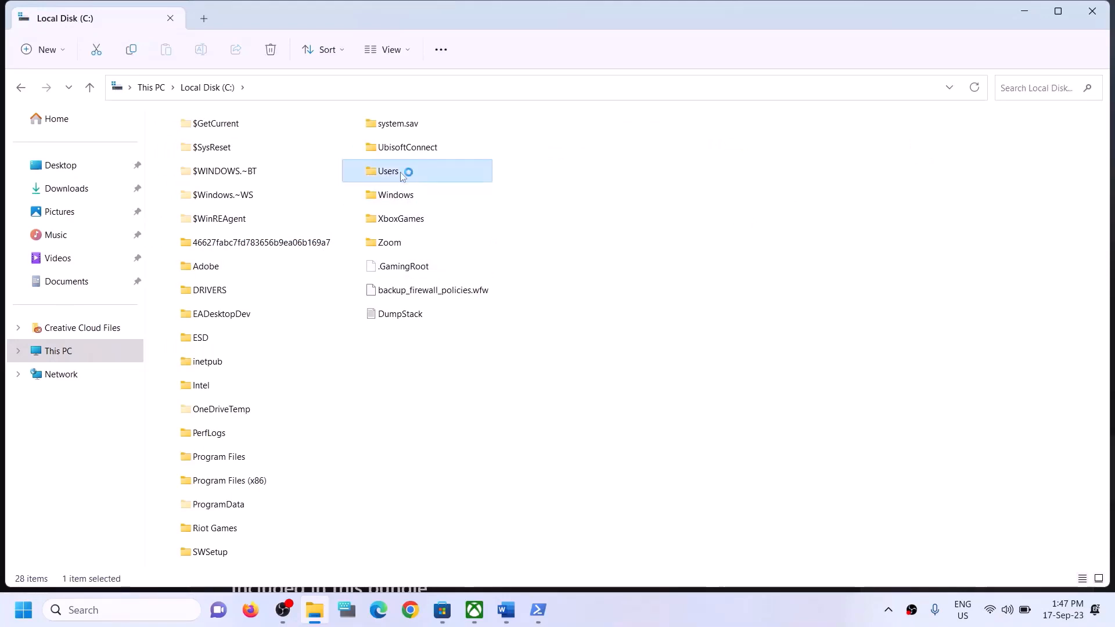
click(247, 189)
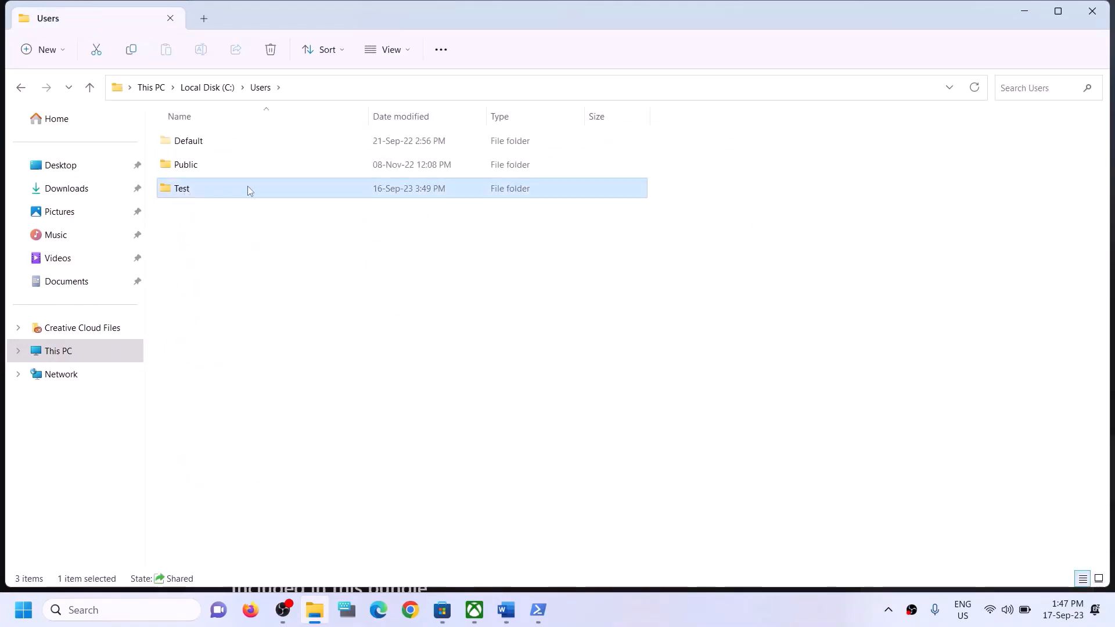
double_click(213, 186)
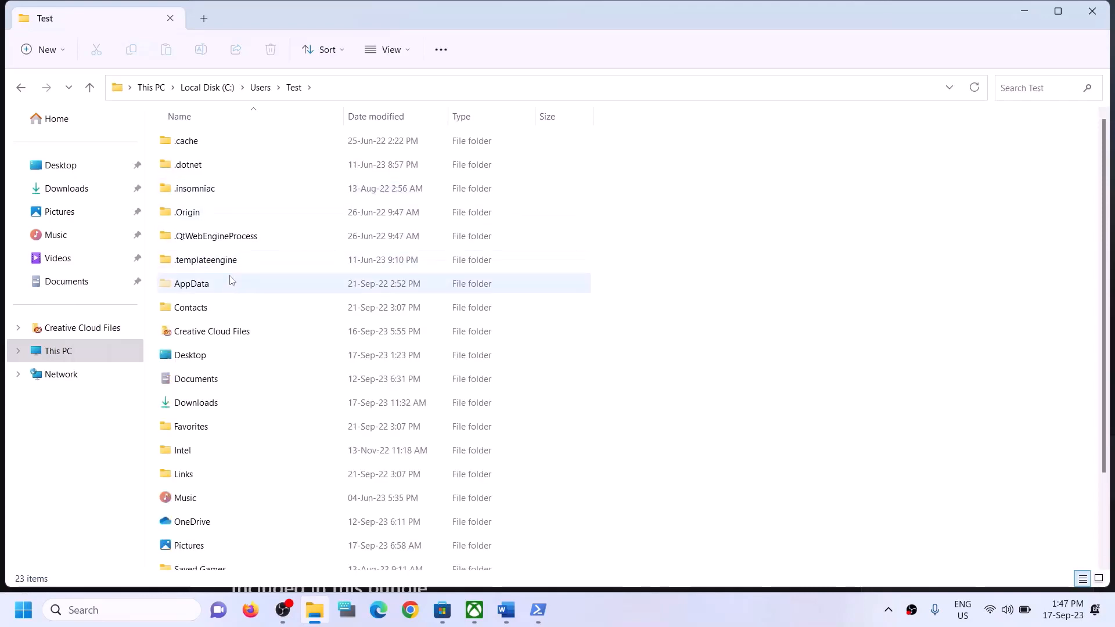
Check the Hidden items display option that controls whether the AppData folder is shown
click(195, 289)
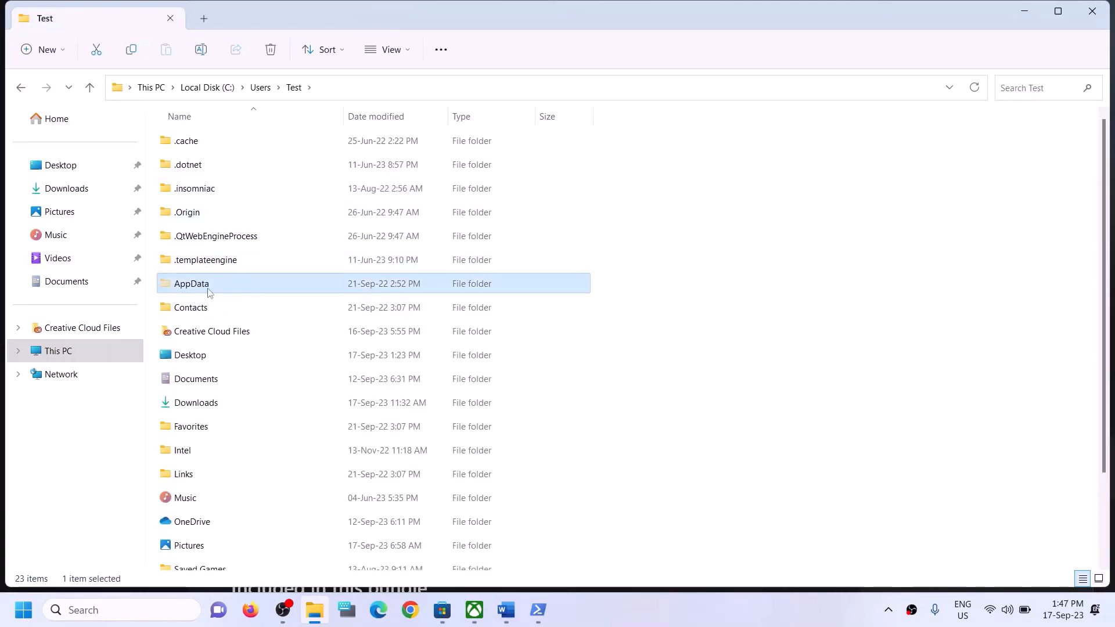
click(406, 49)
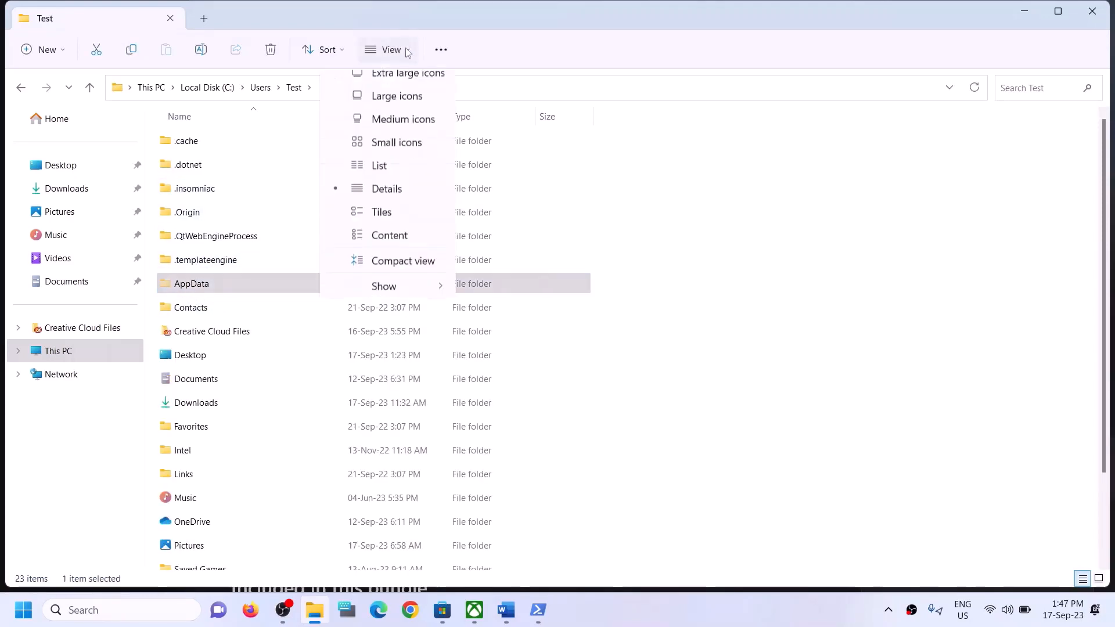
mouse_move(385, 297)
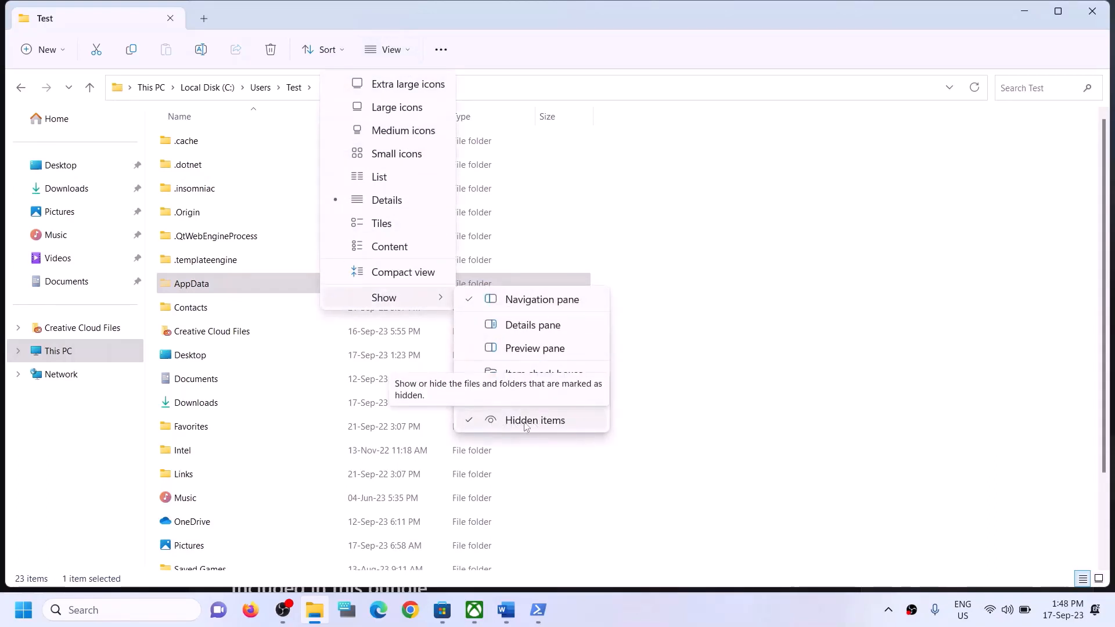
click(207, 288)
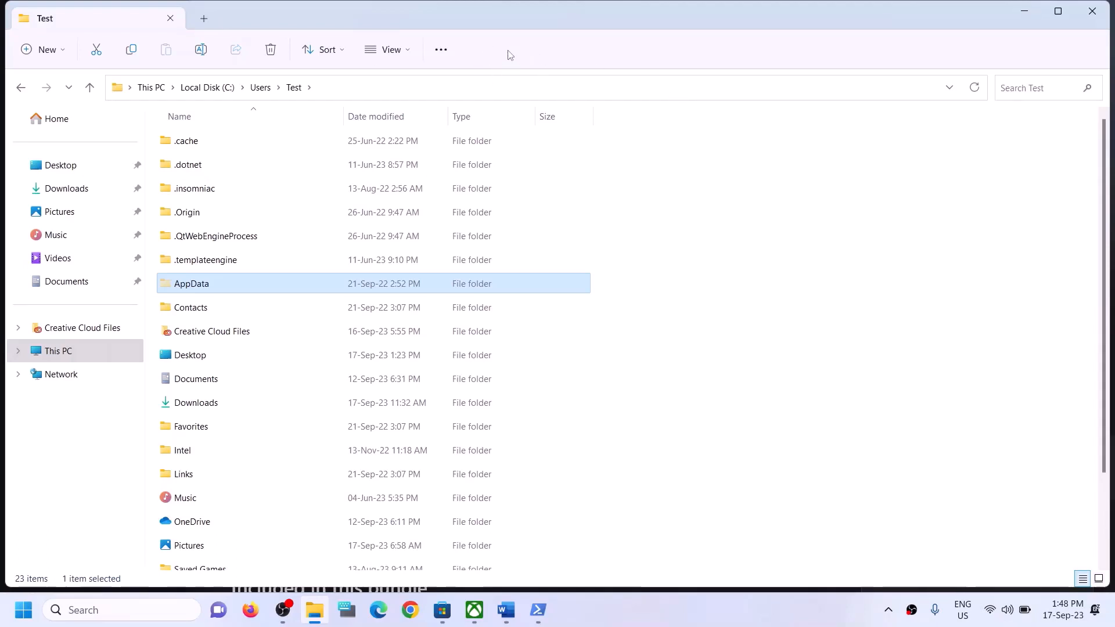
Open the Packages folder inside AppData\Local of the Test user folder
click(186, 287)
click(240, 281)
double_click(240, 284)
double_click(237, 141)
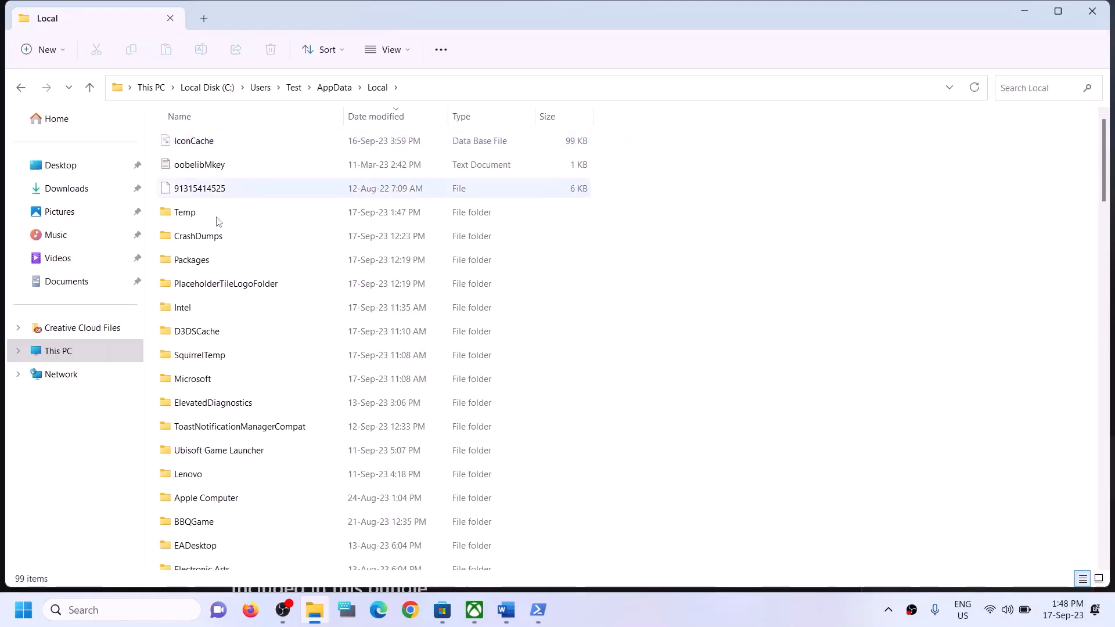
click(224, 261)
double_click(225, 264)
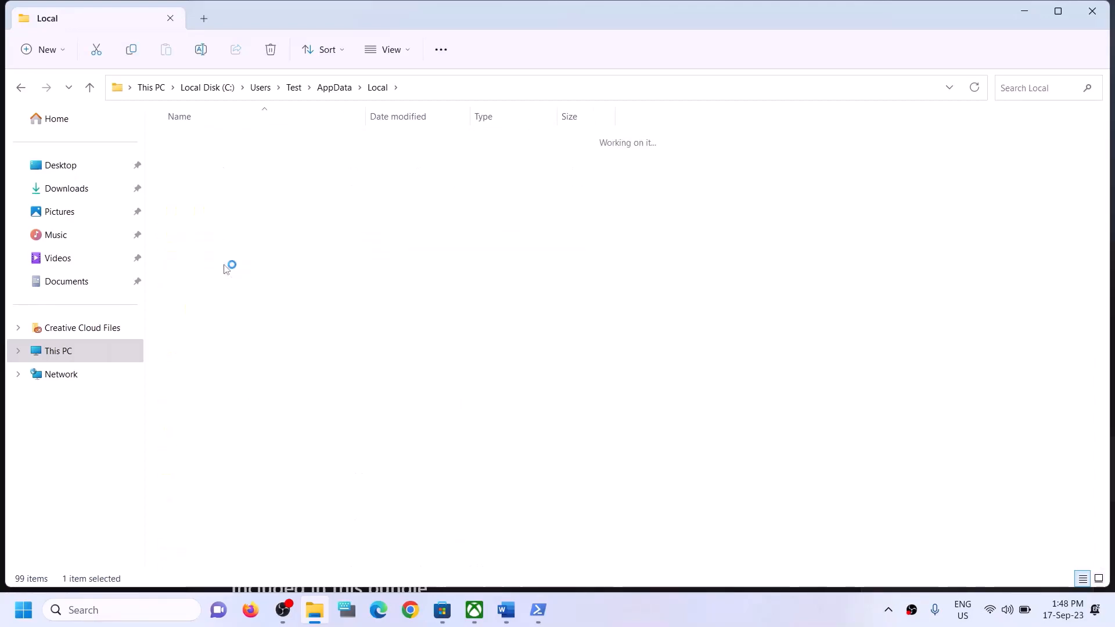
Find the Microsoft.WindowsStore_8wekyb3d8bbwe folder inside Packages and open it
click(241, 356)
scroll(247, 384, down, 20)
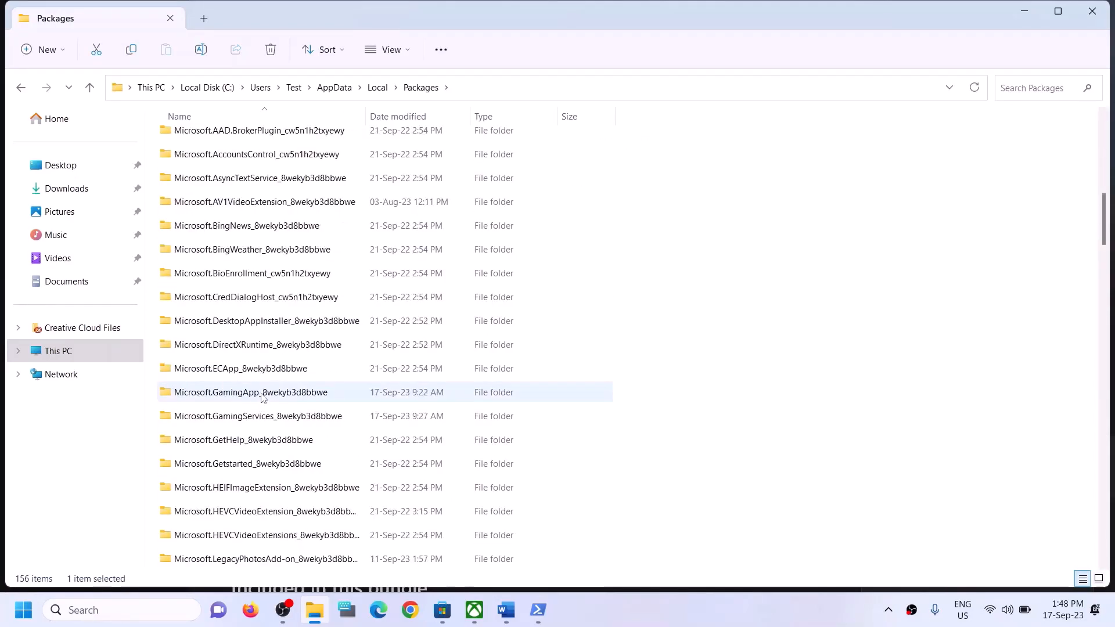
scroll(262, 397, down, 18)
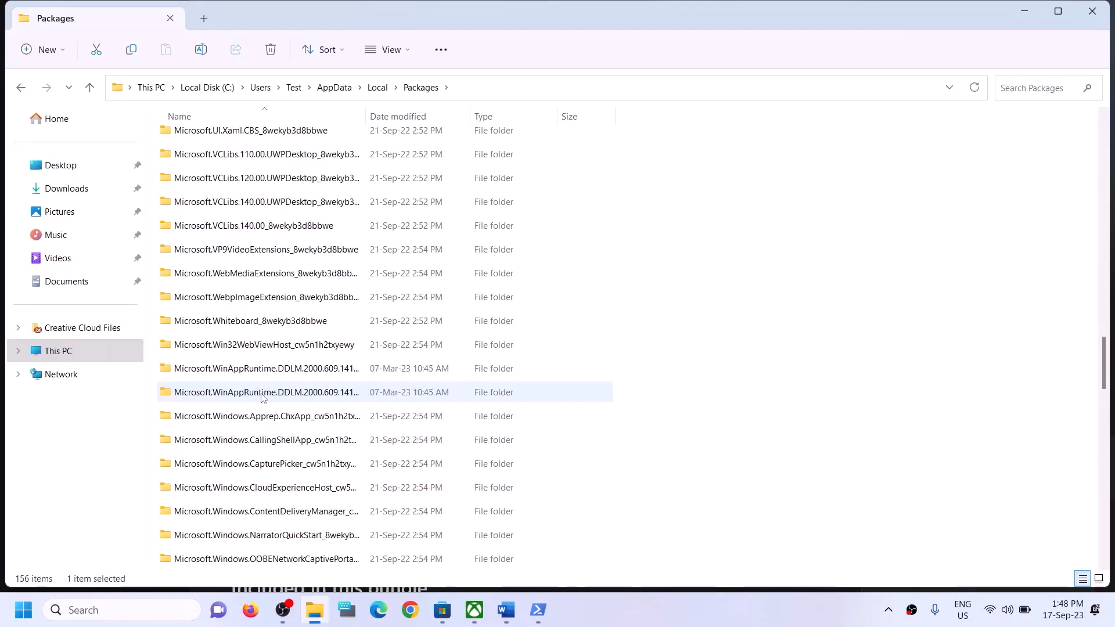
scroll(262, 397, down, 1)
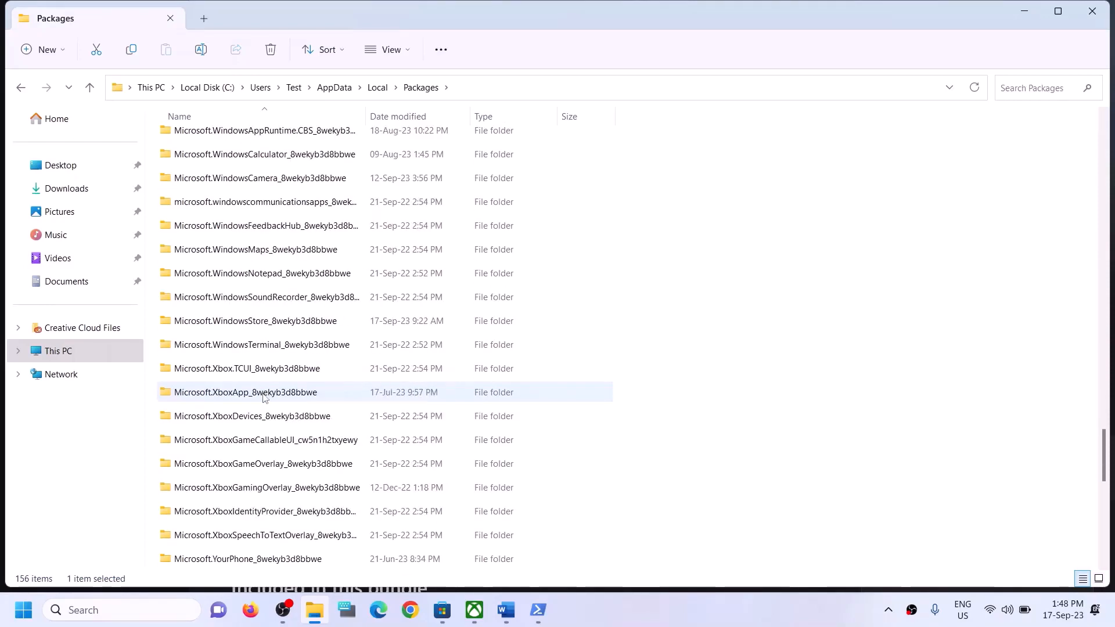
scroll(292, 394, down, 3)
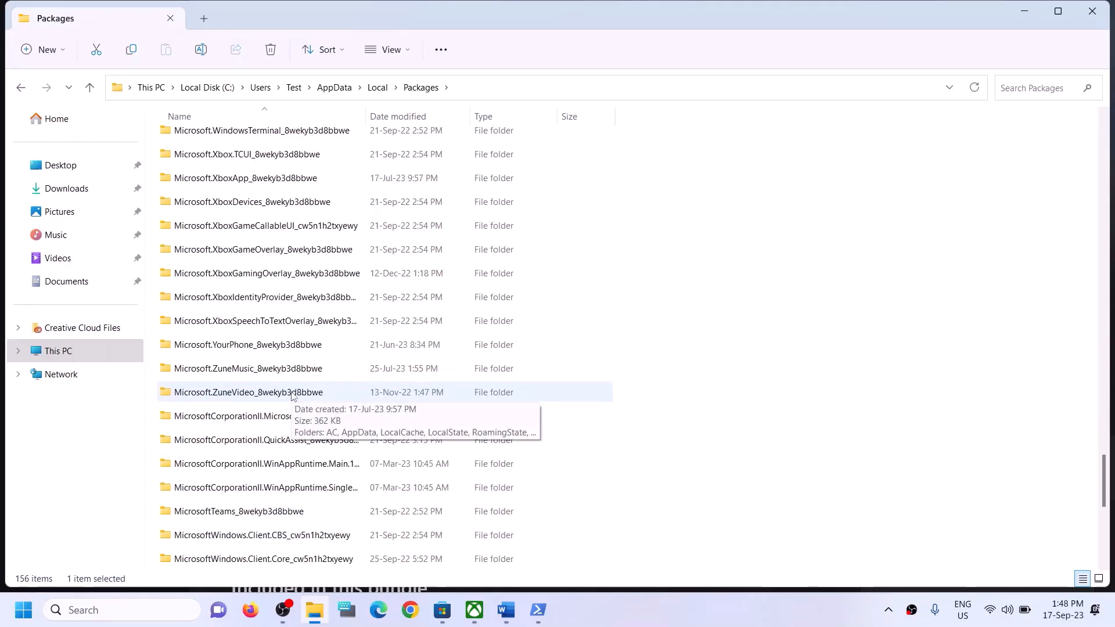
scroll(292, 395, down, 4)
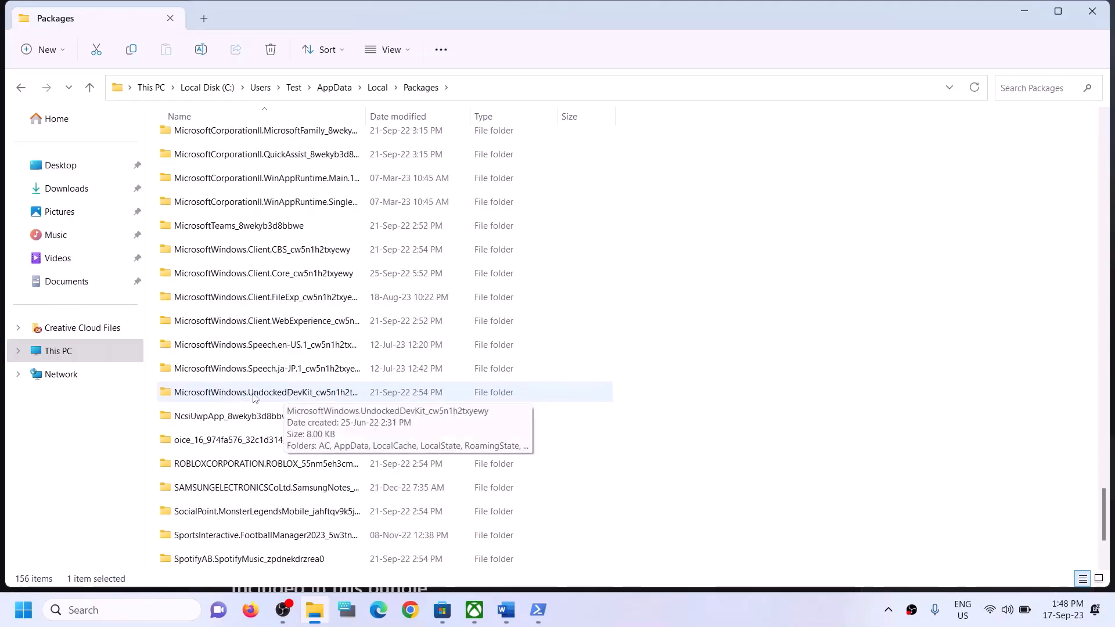
scroll(272, 420, down, 2)
scroll(255, 406, up, 1)
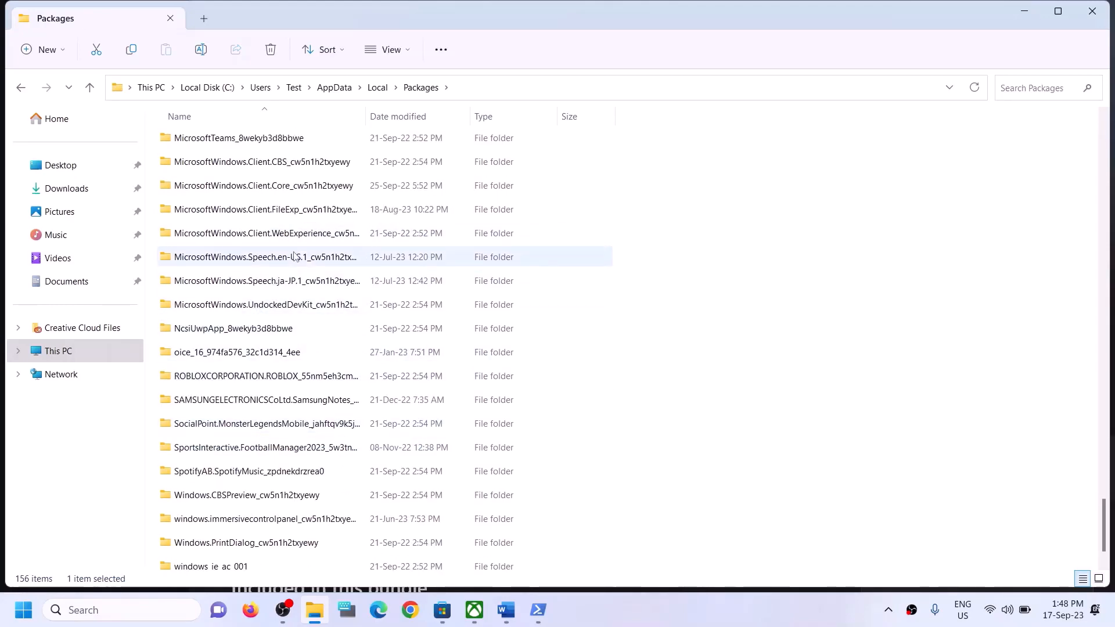
scroll(295, 257, up, 2)
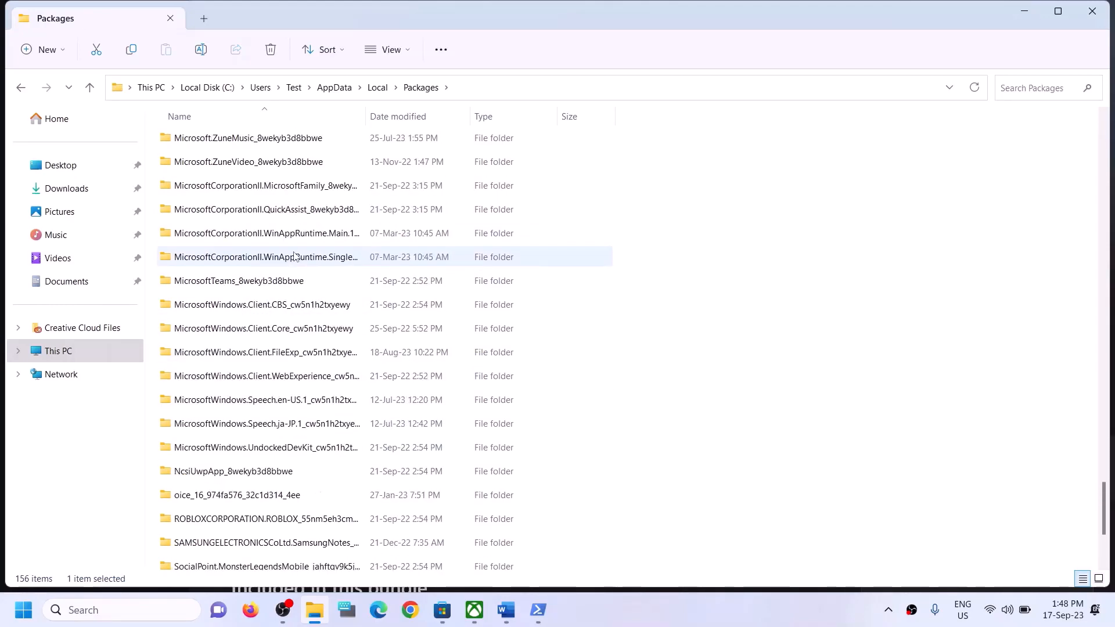
click(277, 452)
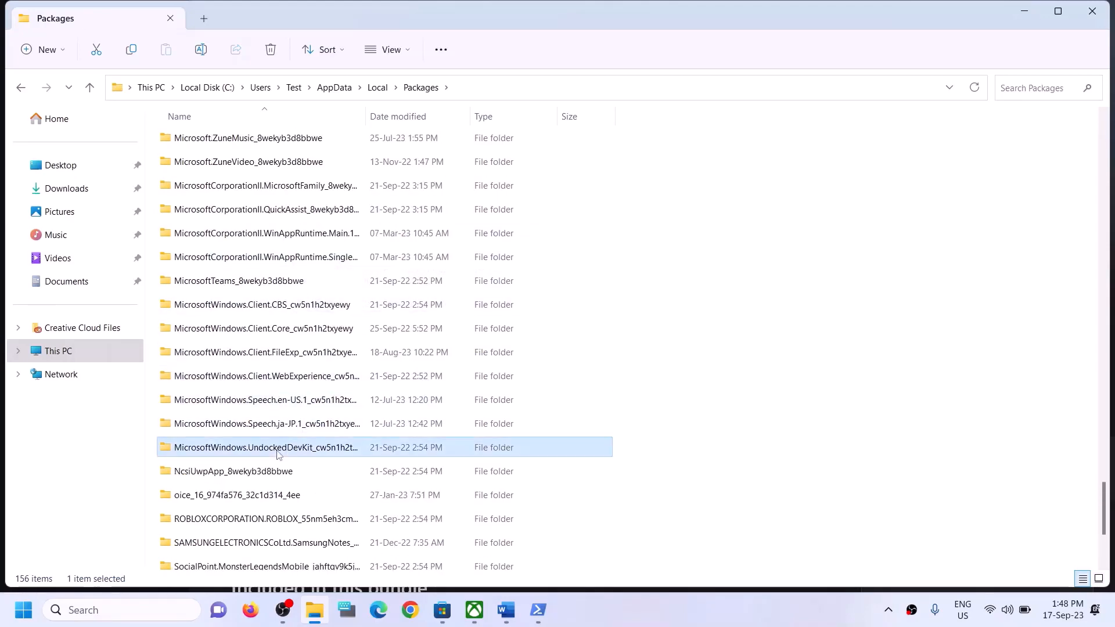
click(279, 309)
click(284, 377)
click(288, 411)
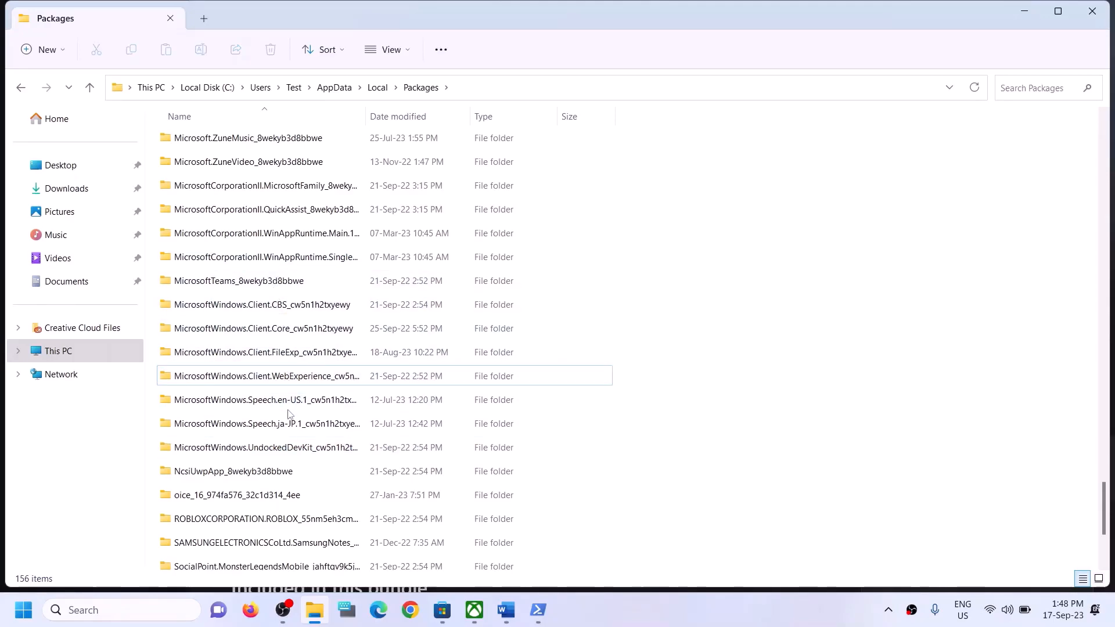
scroll(298, 428, down, 1)
scroll(292, 343, up, 2)
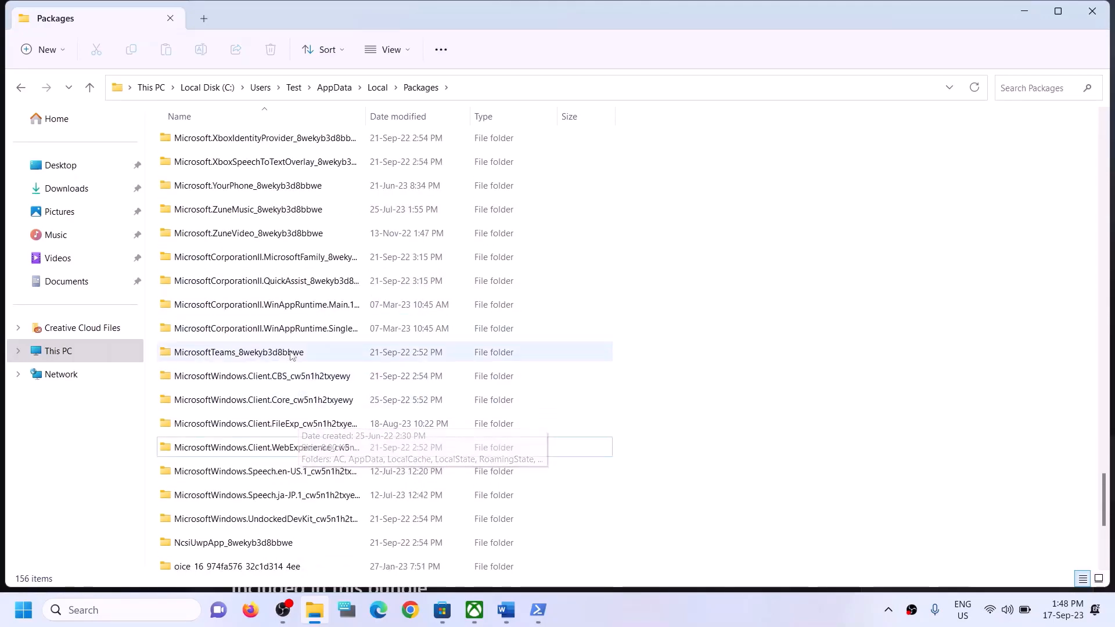
scroll(290, 307, up, 1)
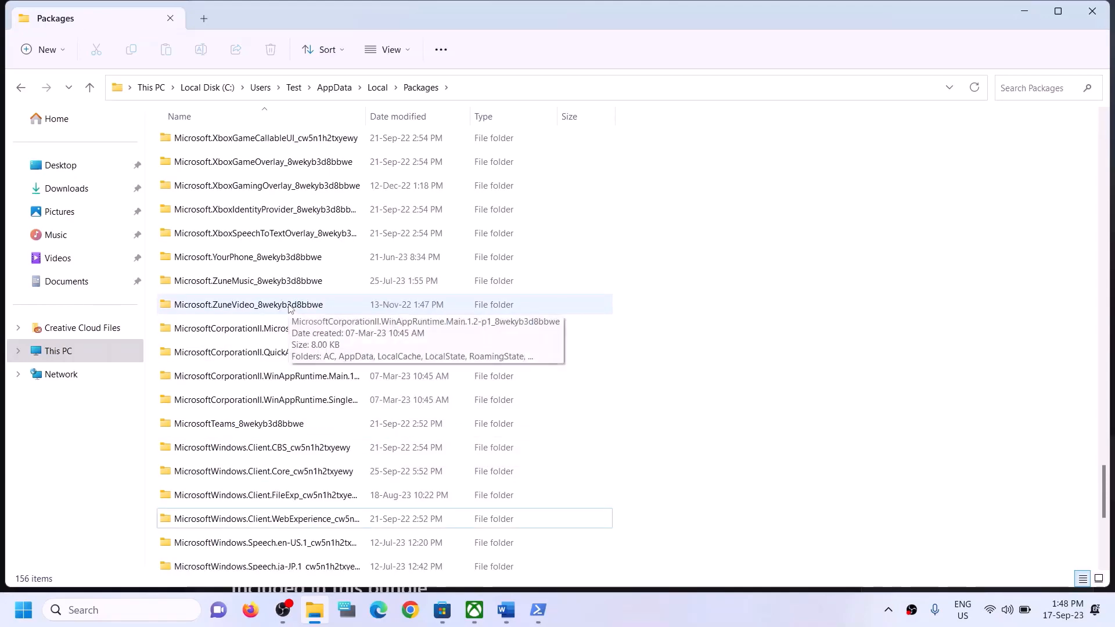
scroll(289, 295, up, 4)
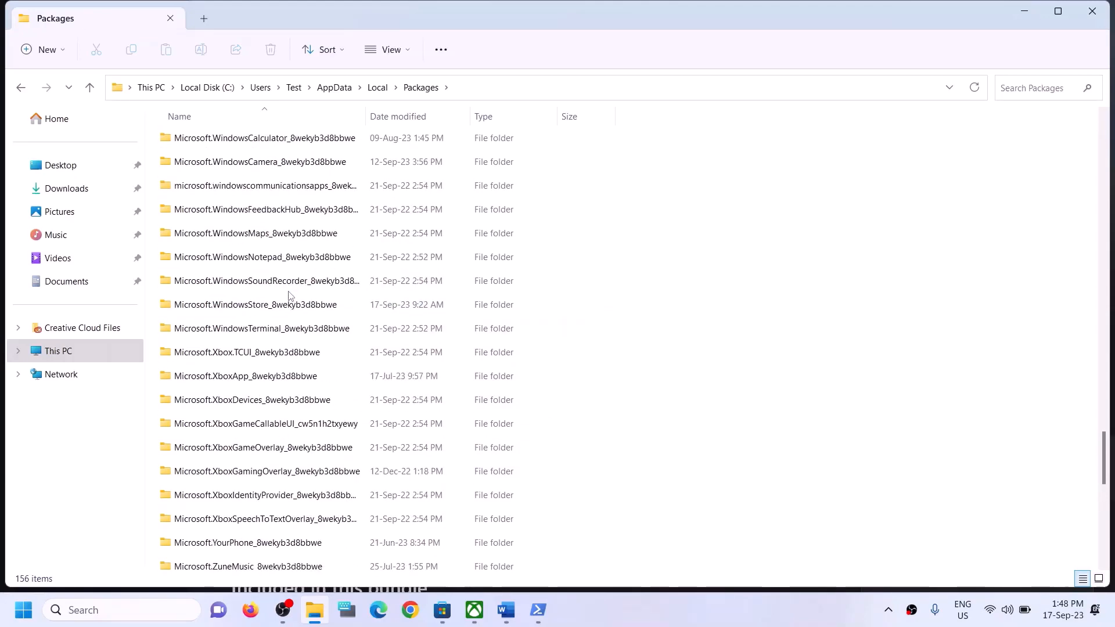
click(255, 306)
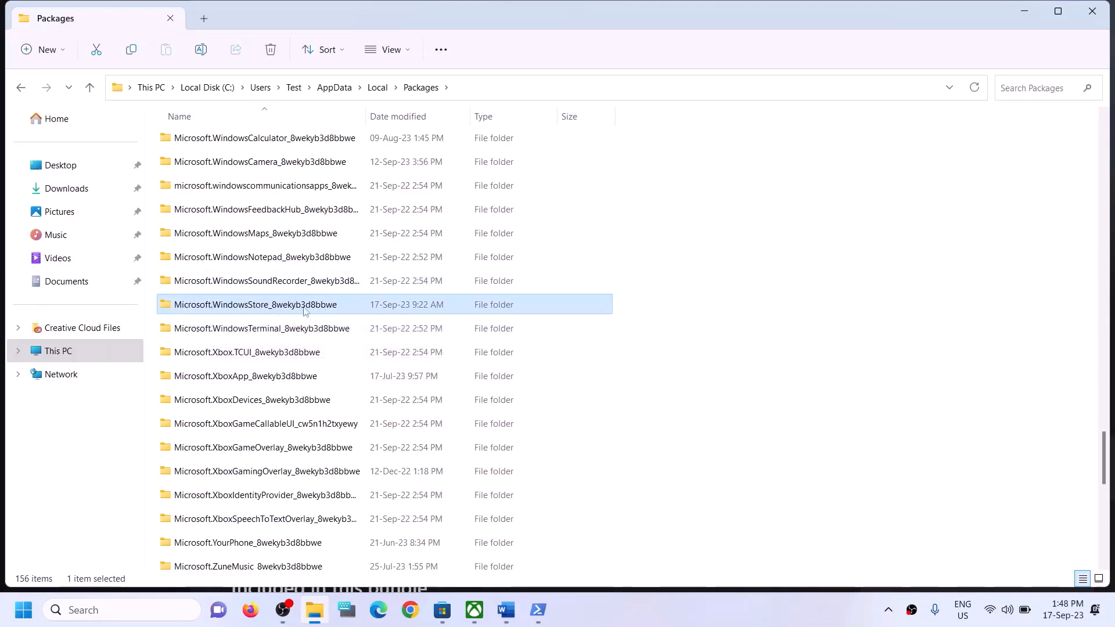
double_click(239, 304)
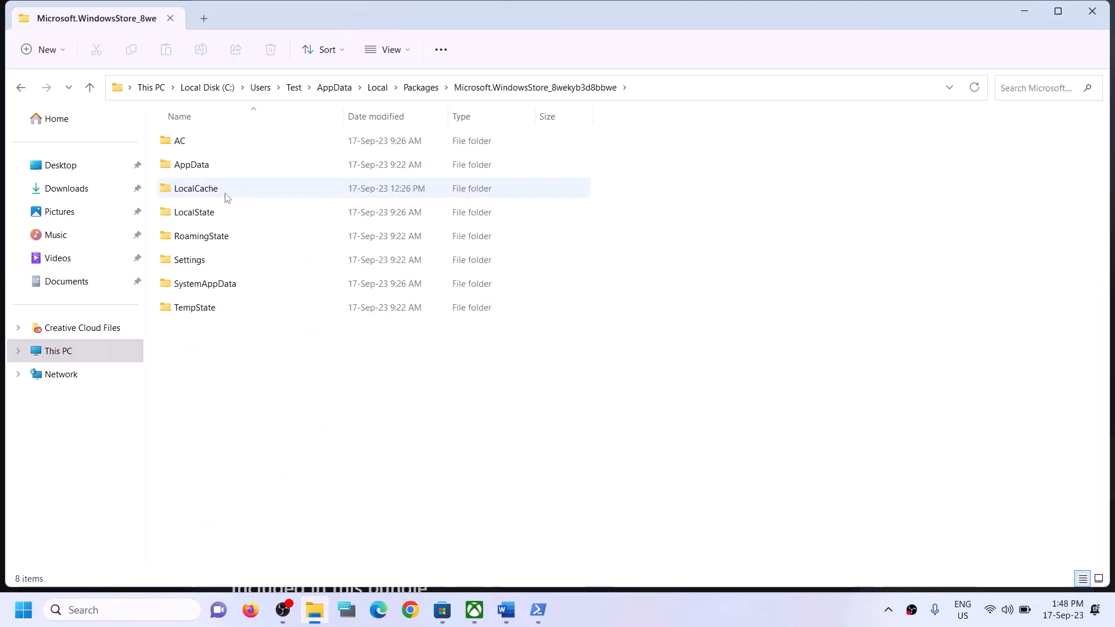
Try to delete the LocalCache folder from the Microsoft Store package folder, and close the File Explorer window
click(212, 194)
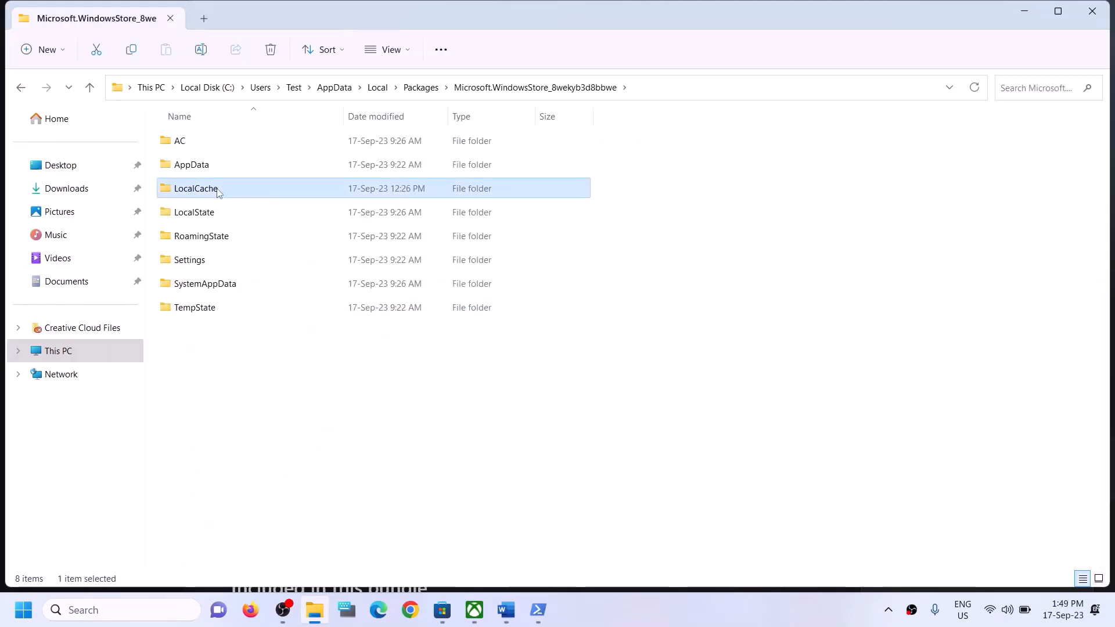
right_click(220, 189)
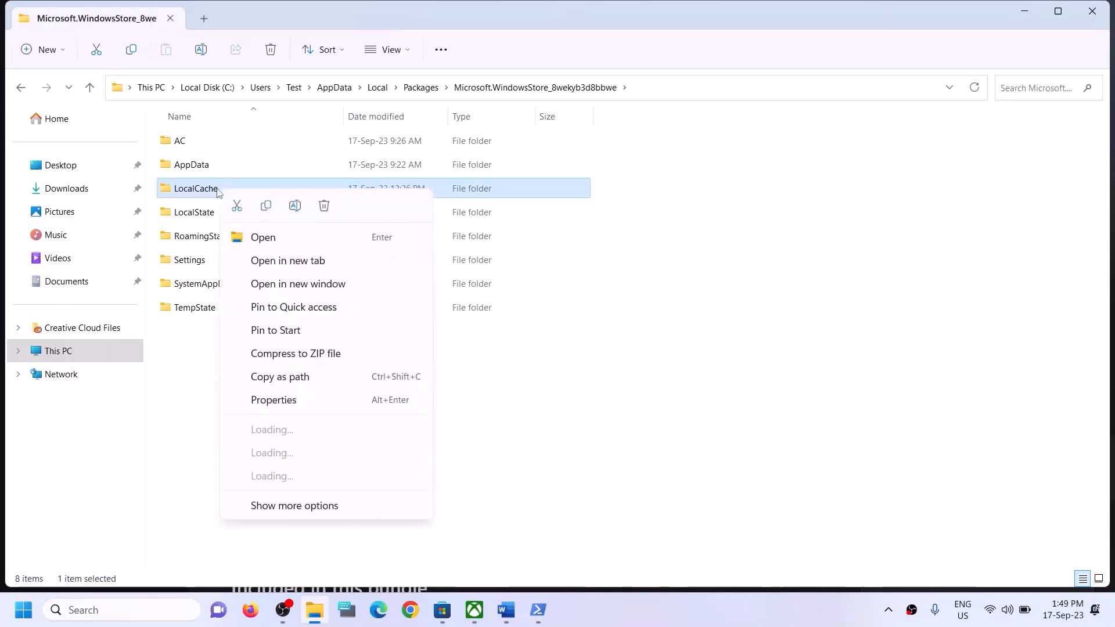
click(323, 206)
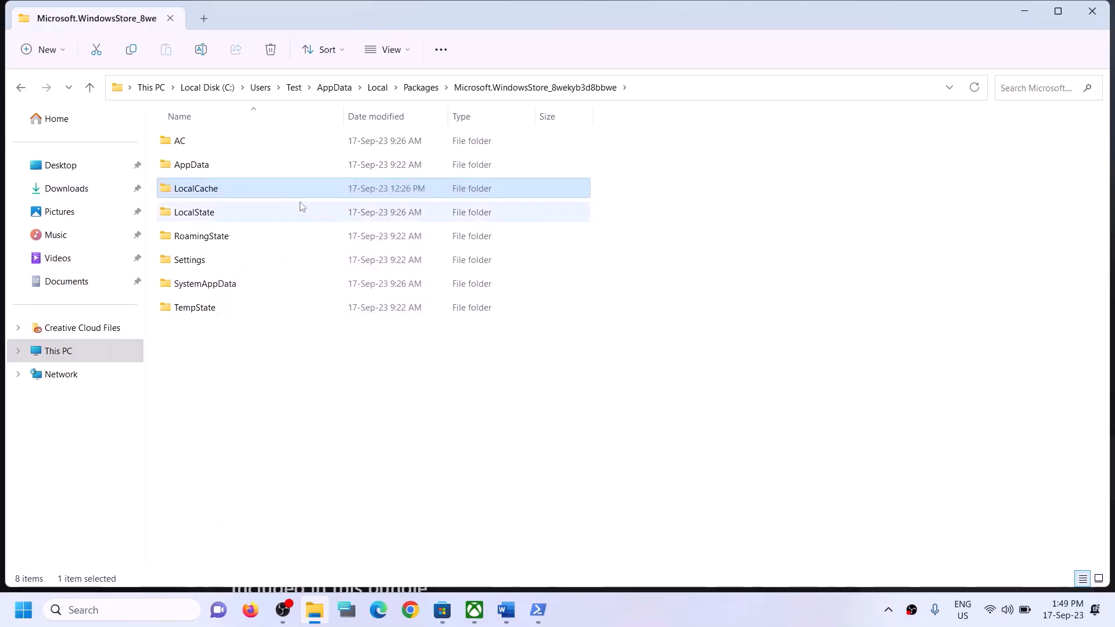
click(1087, 17)
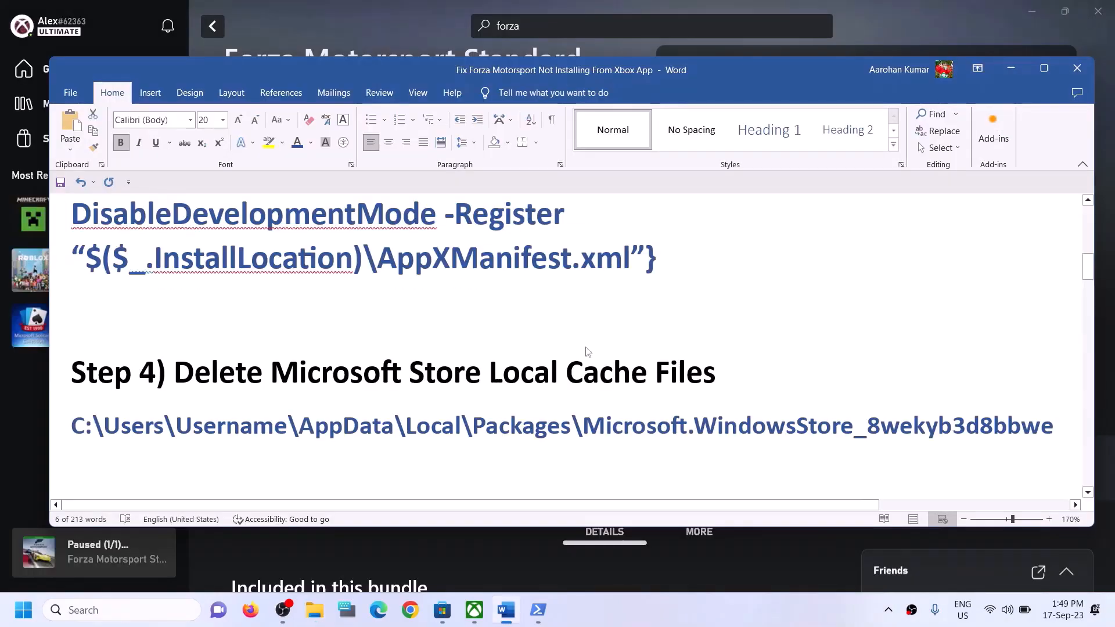
Highlight the Step 4 heading text in the Word document, followed by the Step 5 heading text "Repair/reset Xbox App/Store"
drag(716, 374, 175, 374)
scroll(230, 401, down, 3)
scroll(229, 401, up, 1)
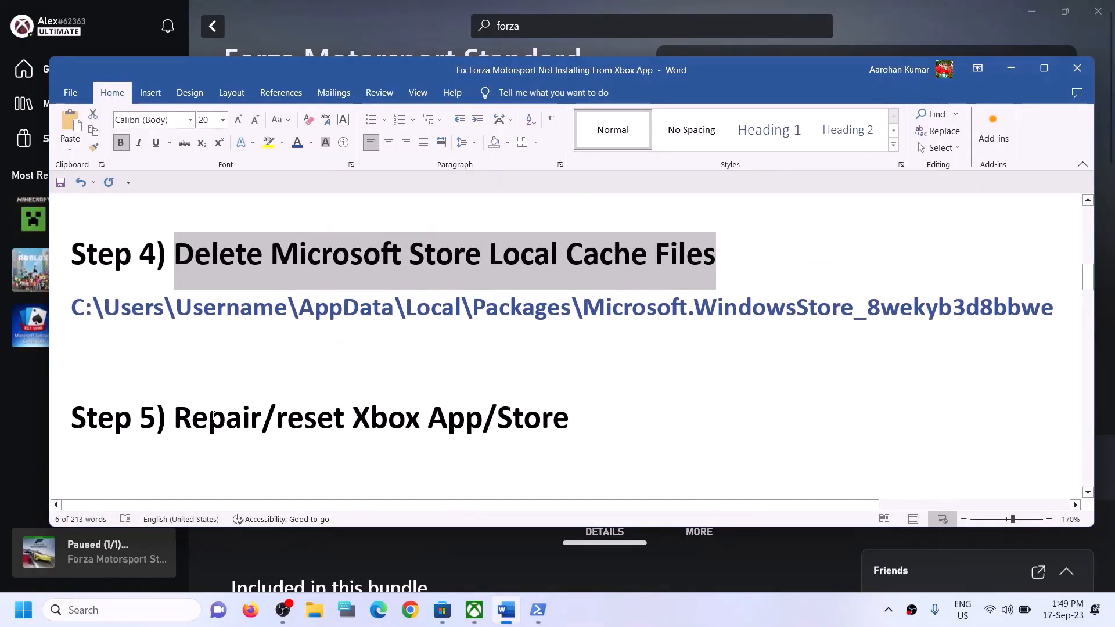
drag(174, 420, 514, 434)
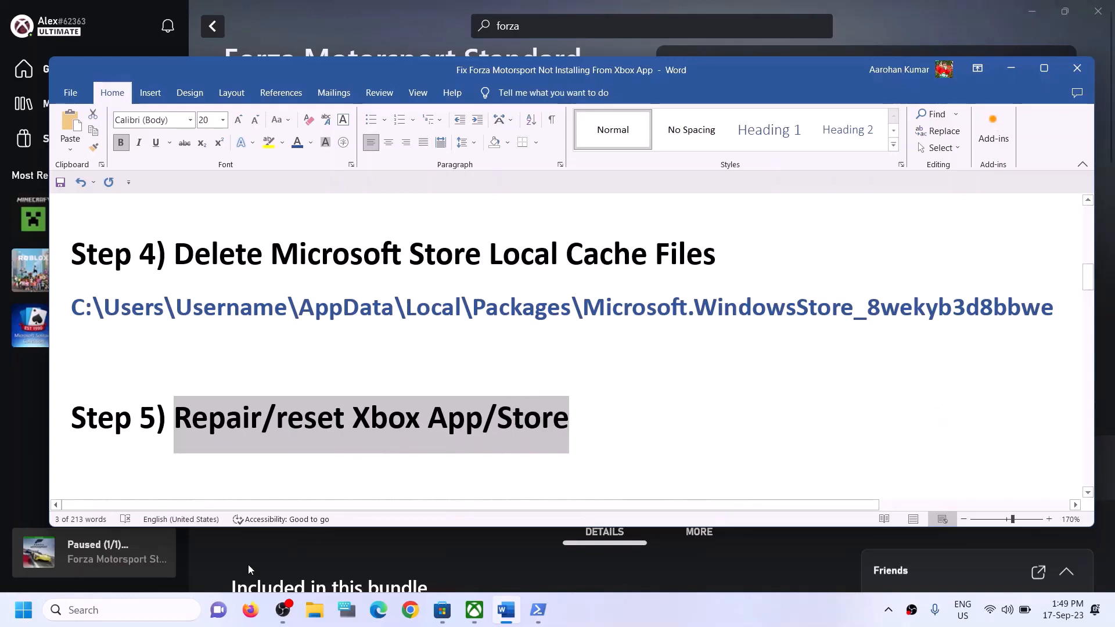
Search Windows for "xbox" and open the app settings of the Xbox app
click(154, 611)
text(xb)
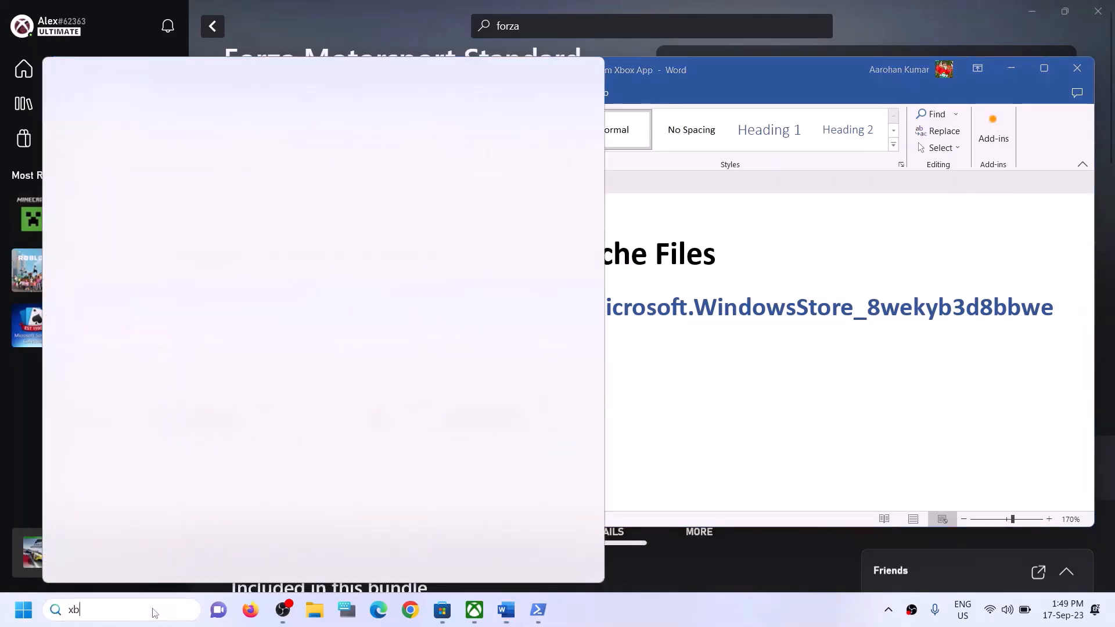
text(ox)
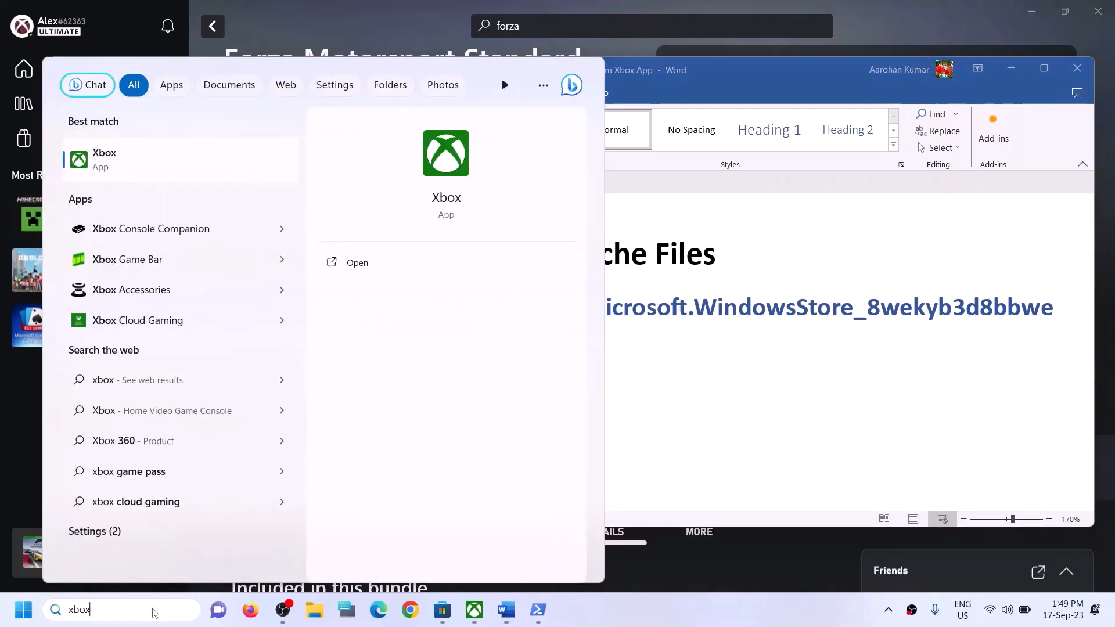
right_click(138, 163)
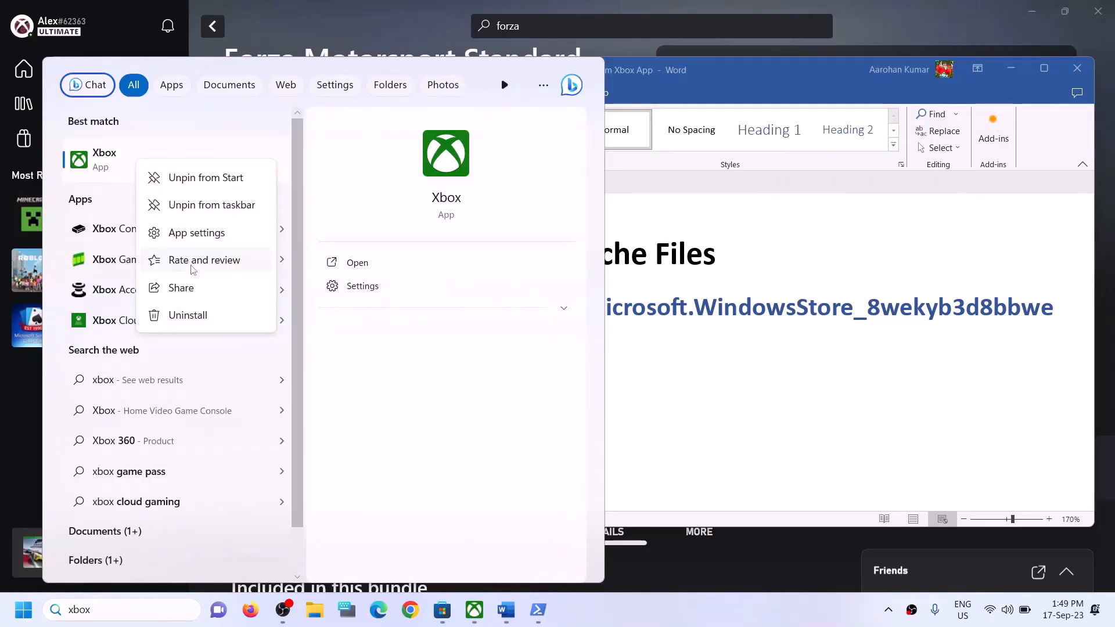
click(191, 232)
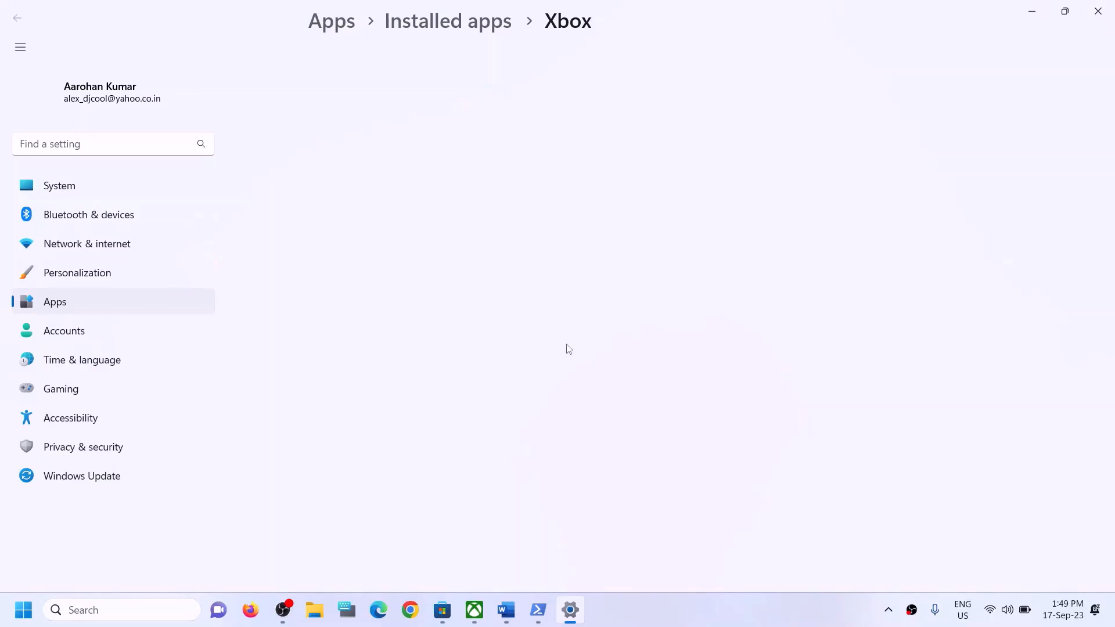
Repair the Xbox app and reset it, confirming the deletion of its data
scroll(453, 371, down, 4)
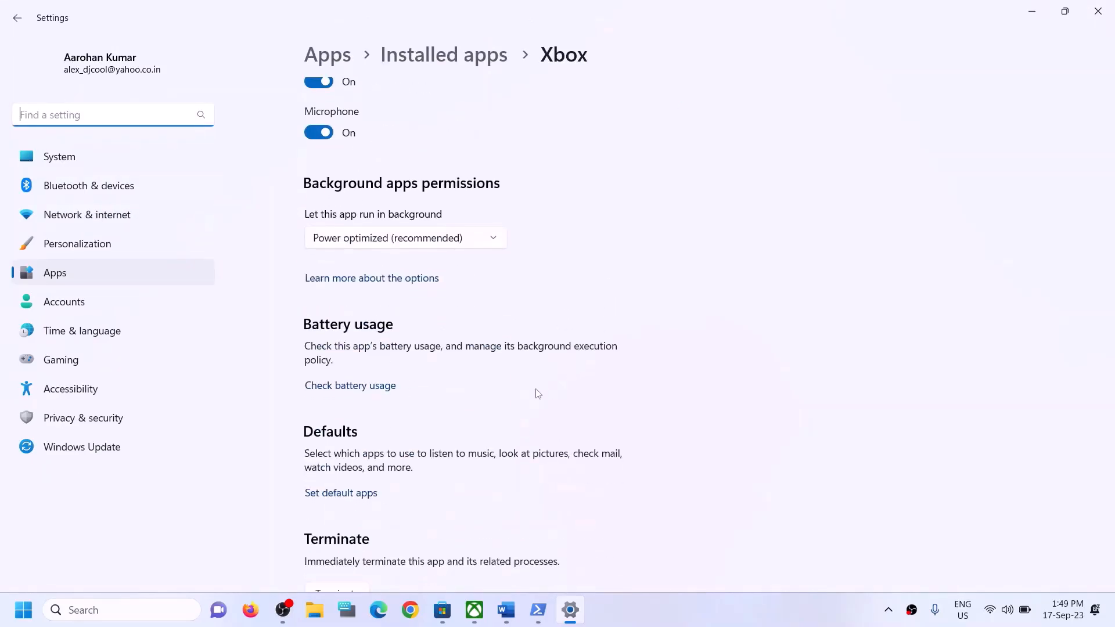
scroll(540, 377, down, 8)
scroll(427, 316, up, 3)
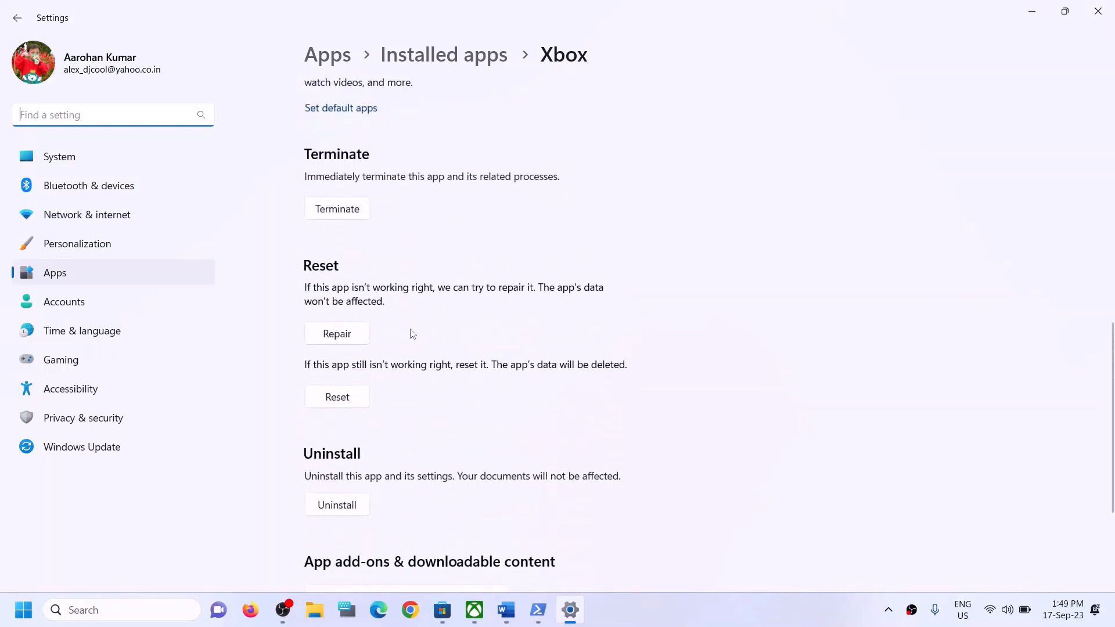
click(342, 339)
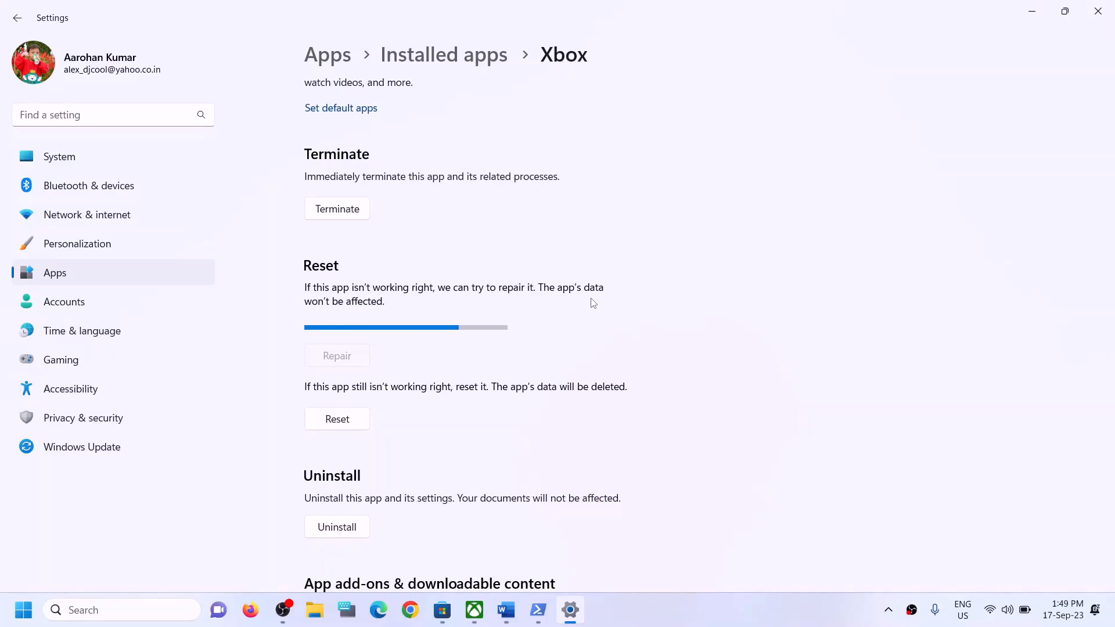
click(340, 406)
click(403, 358)
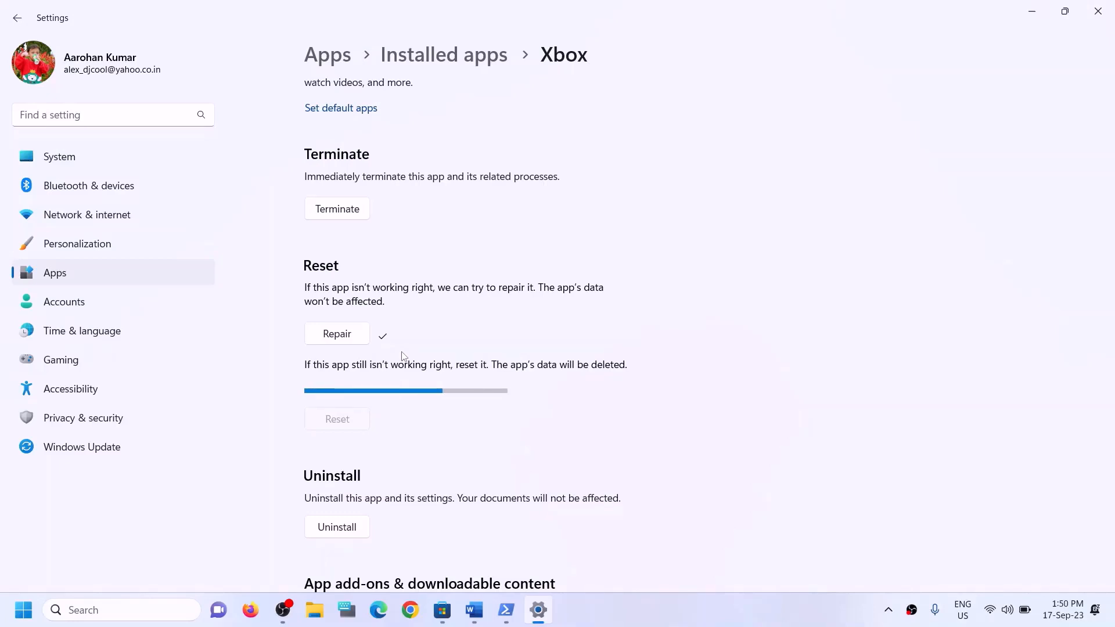
Search Windows for "store" and open the app settings of Microsoft Store
click(133, 613)
text(store)
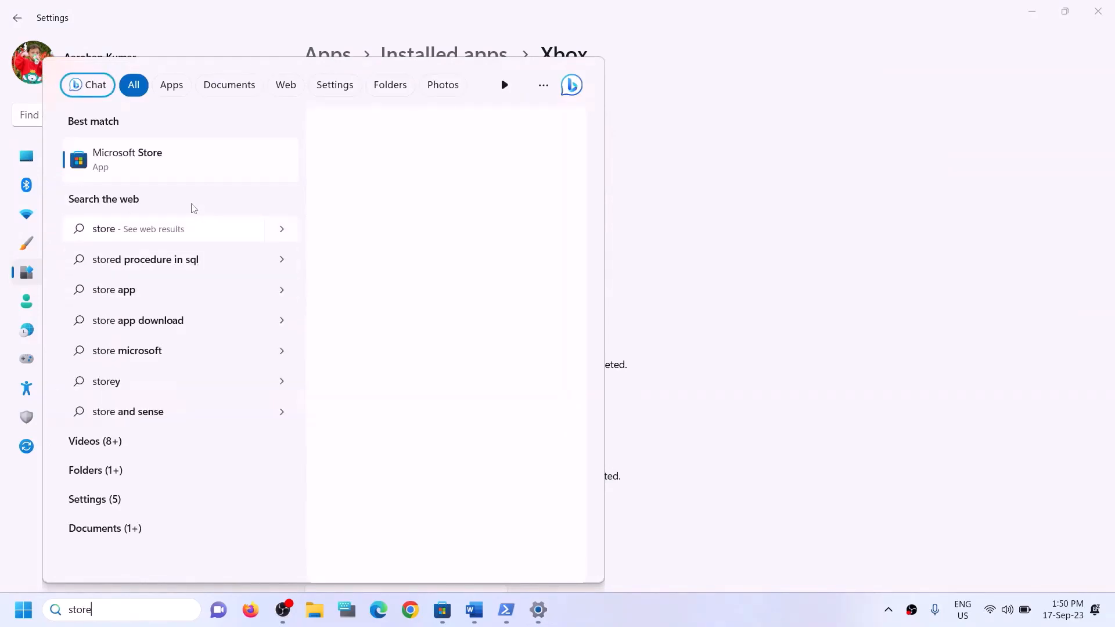
right_click(171, 177)
click(209, 249)
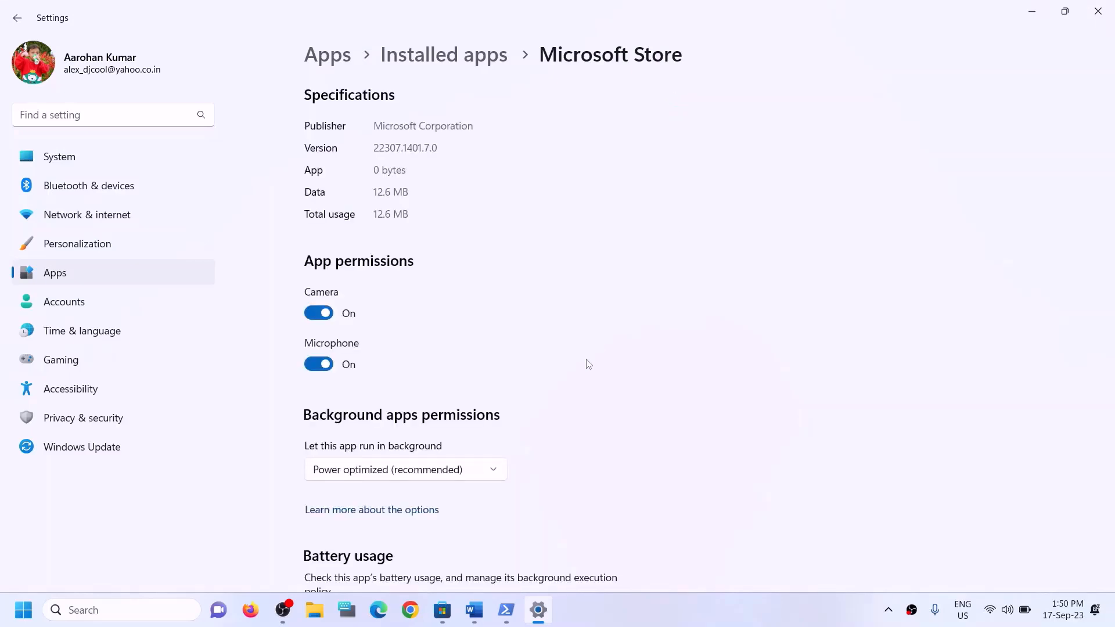
Repair the Microsoft Store app and reset it, confirming the deletion of its data
scroll(487, 430, down, 10)
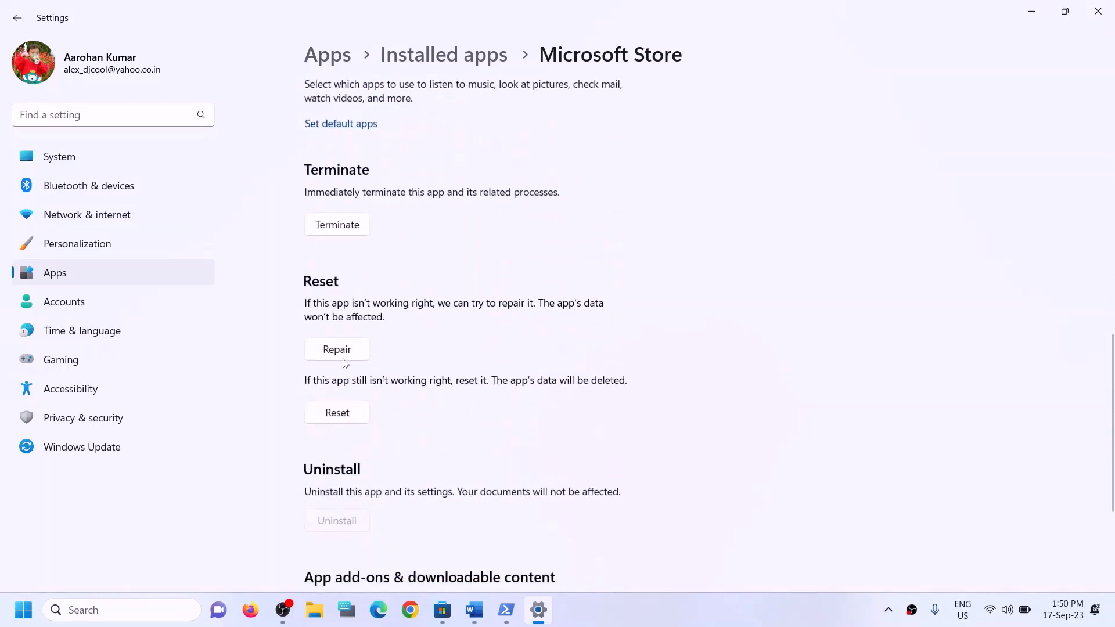
click(342, 354)
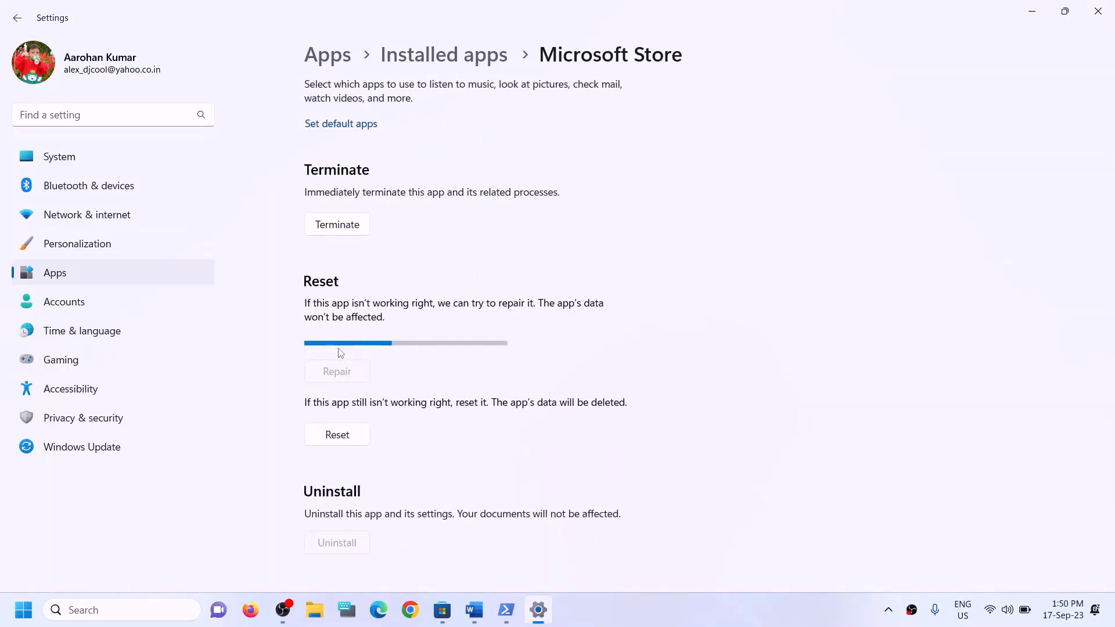
click(351, 419)
click(414, 377)
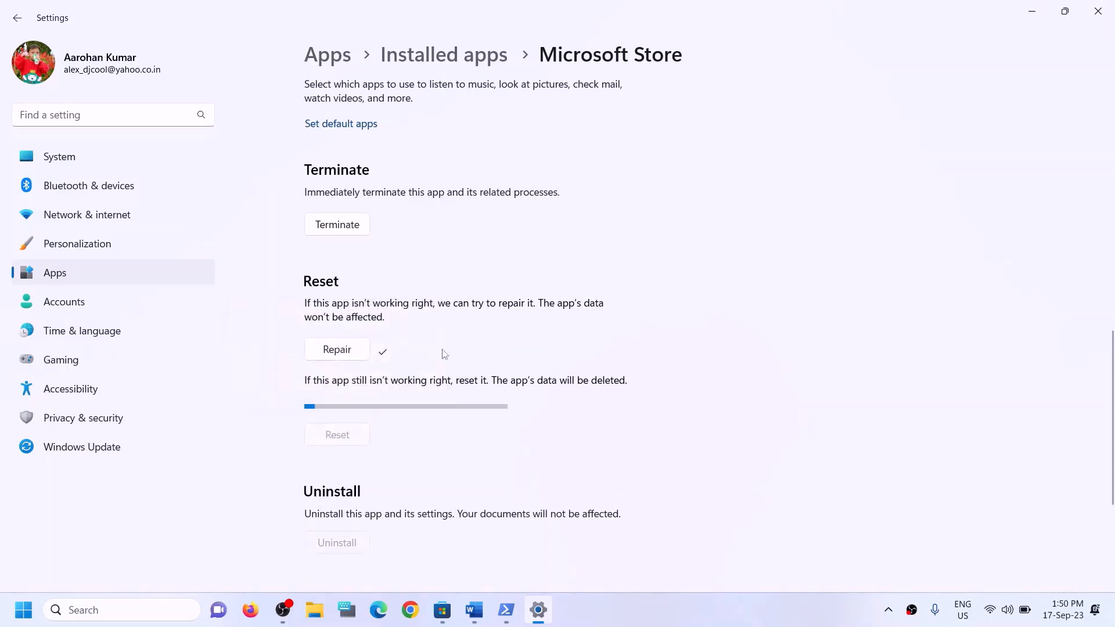
Switch to the Word instructions and highlight the Step 6 text about updating the Xbox App/Store from the store library
click(484, 612)
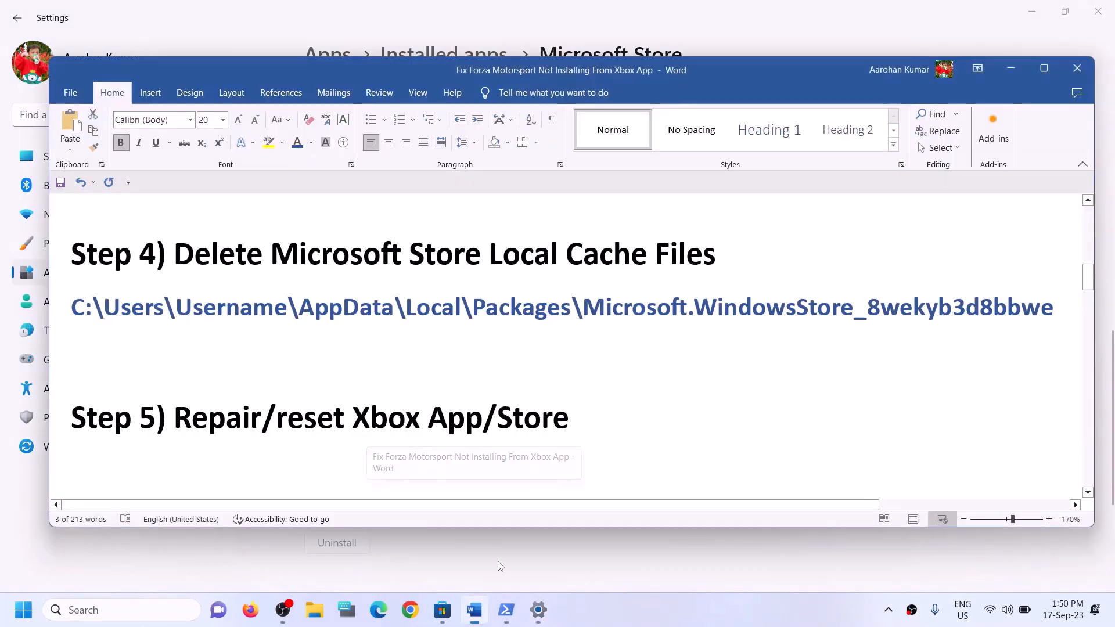
scroll(279, 418, down, 2)
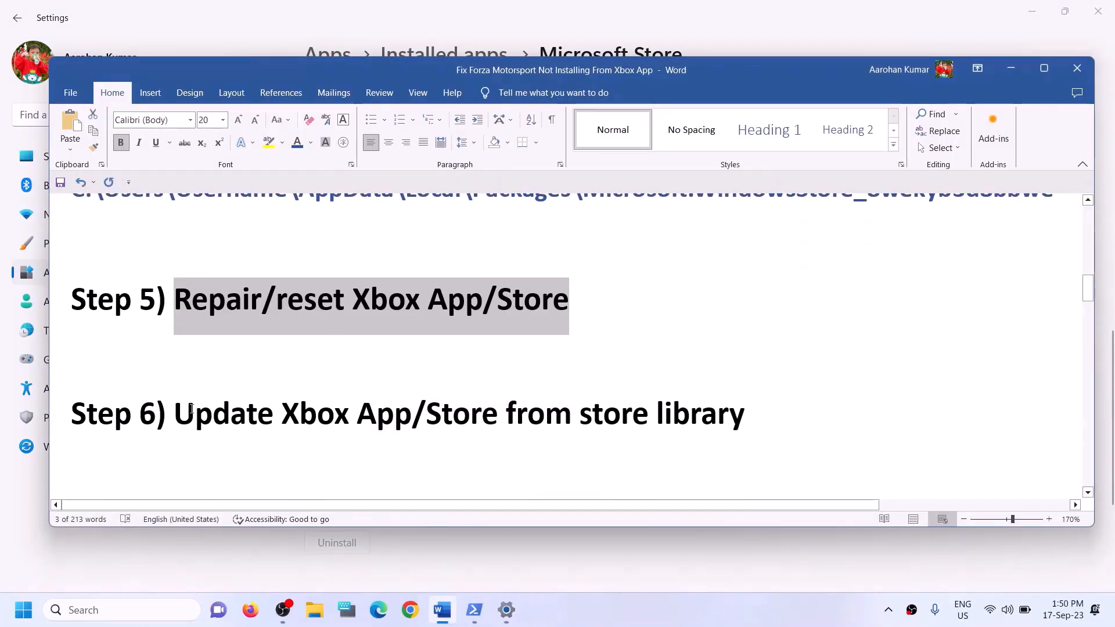
drag(175, 415, 436, 417)
drag(617, 419, 744, 419)
Search Windows for "store" and open Microsoft Store, maximizing its window
click(134, 608)
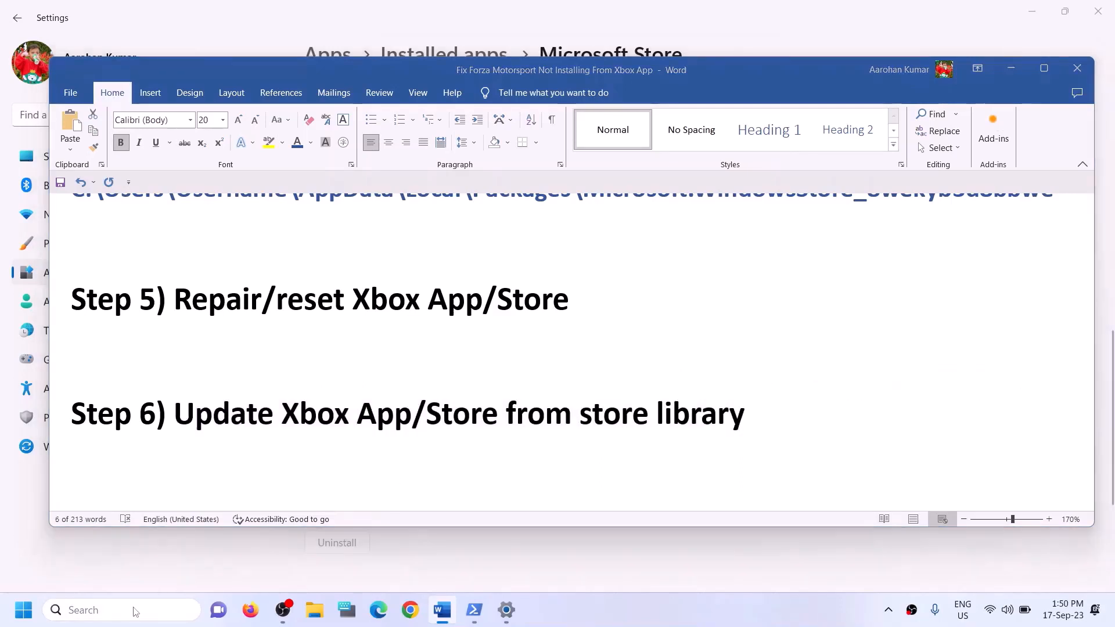
text(store)
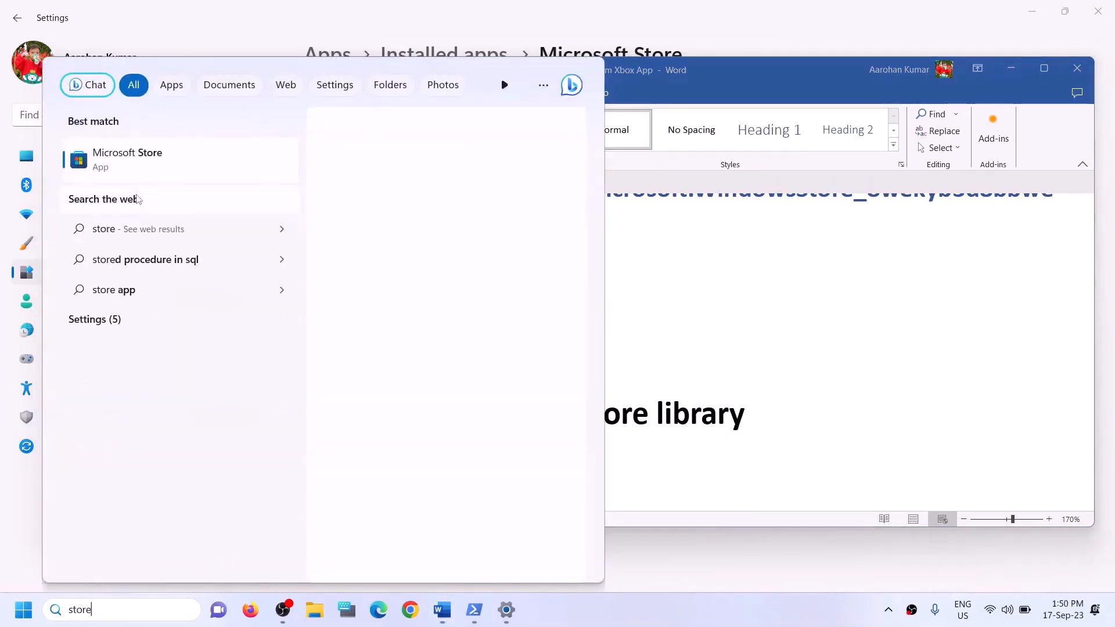
click(135, 197)
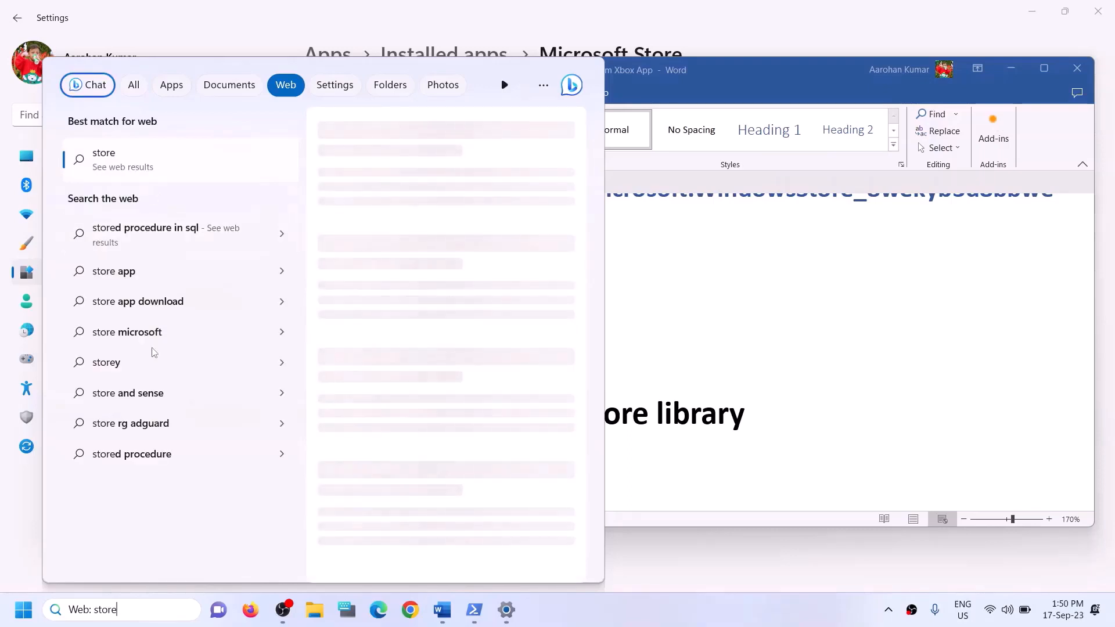
click(106, 605)
text(s)
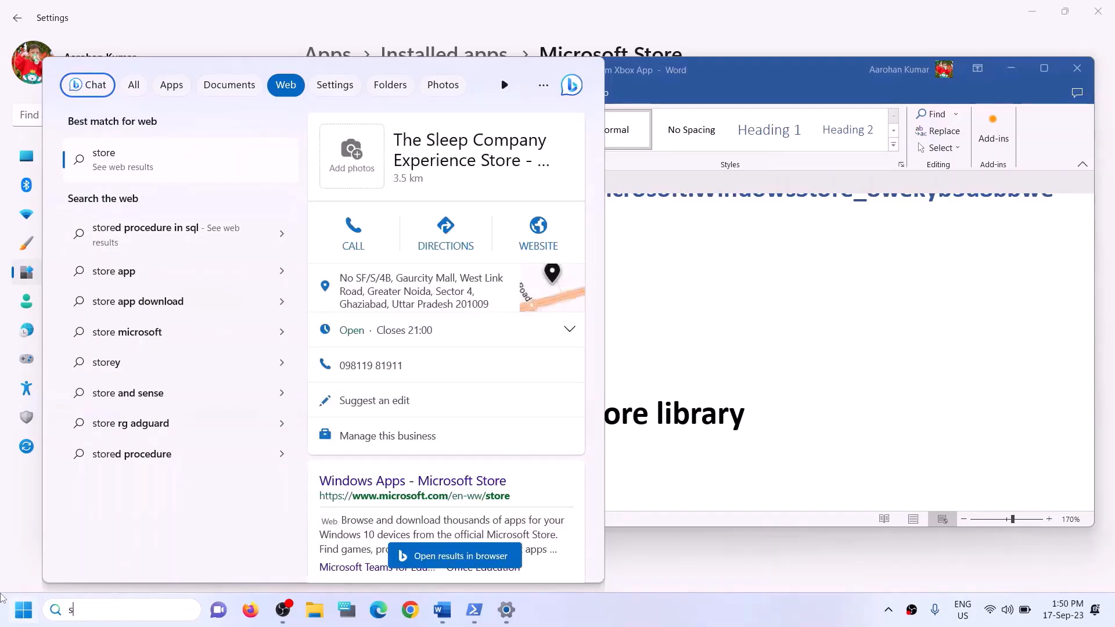
text(tore)
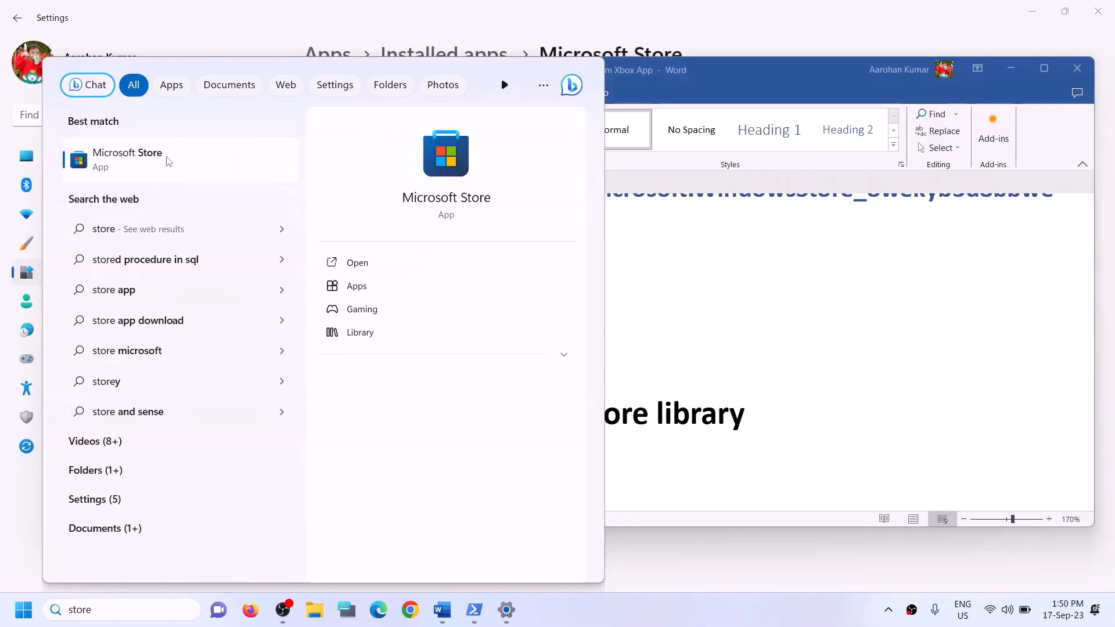
click(427, 174)
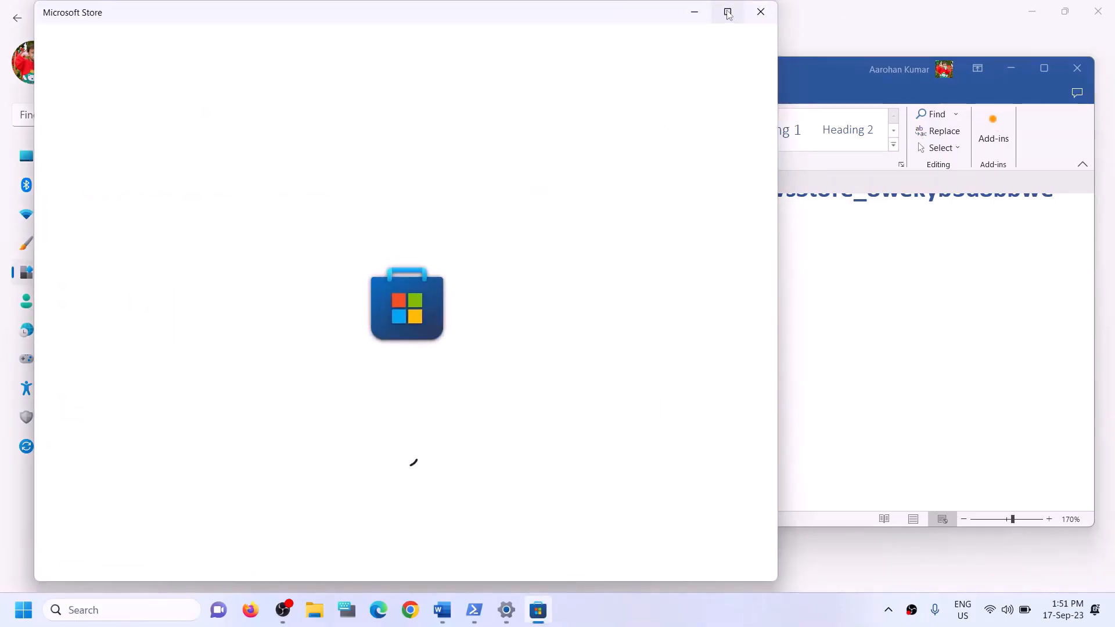
click(728, 12)
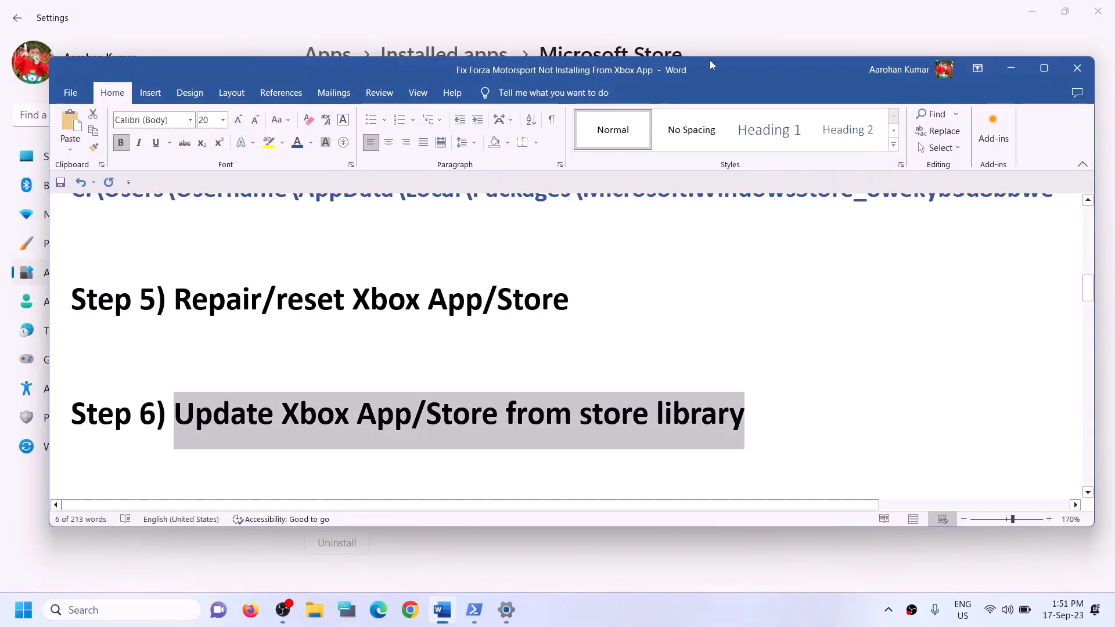
click(89, 612)
text(s)
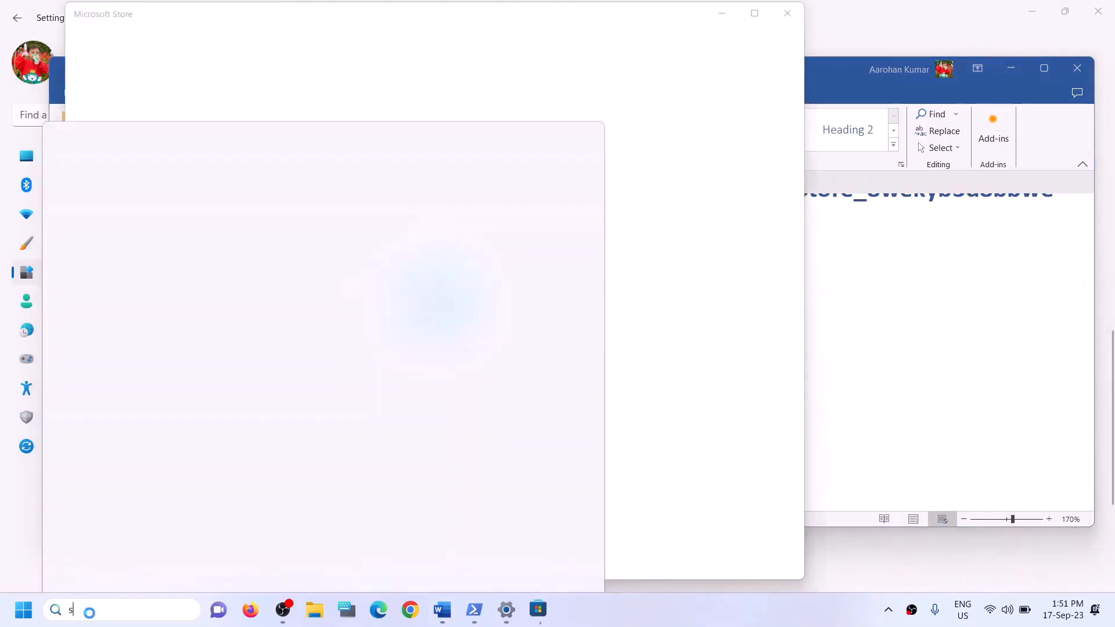
text(team)
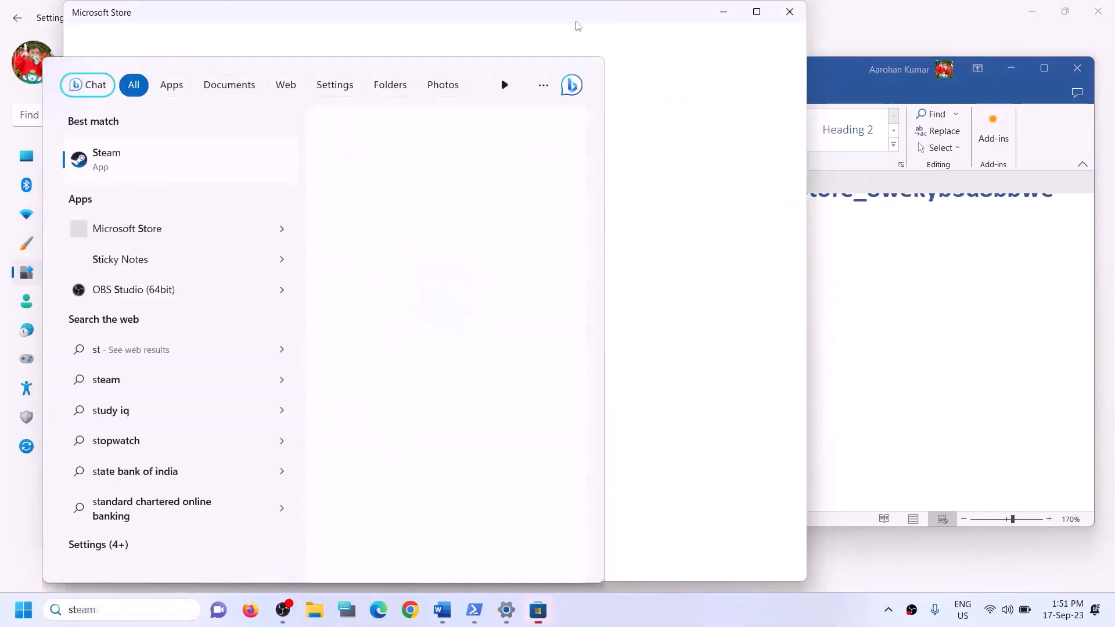
Get updates from the library of the maximized Microsoft Store and close the Store
click(756, 12)
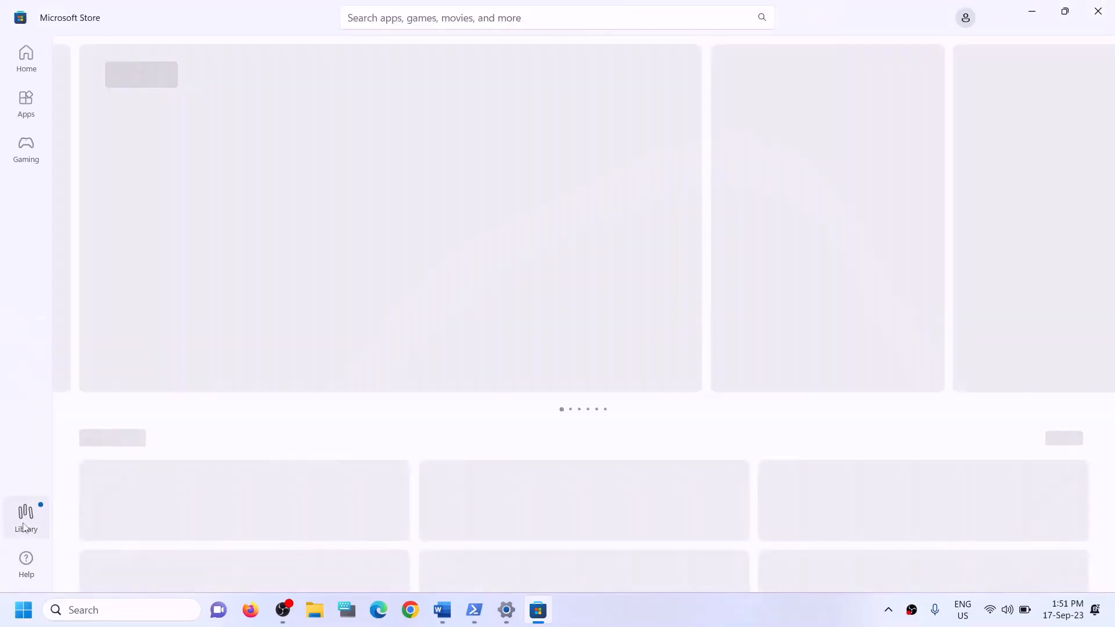
click(25, 518)
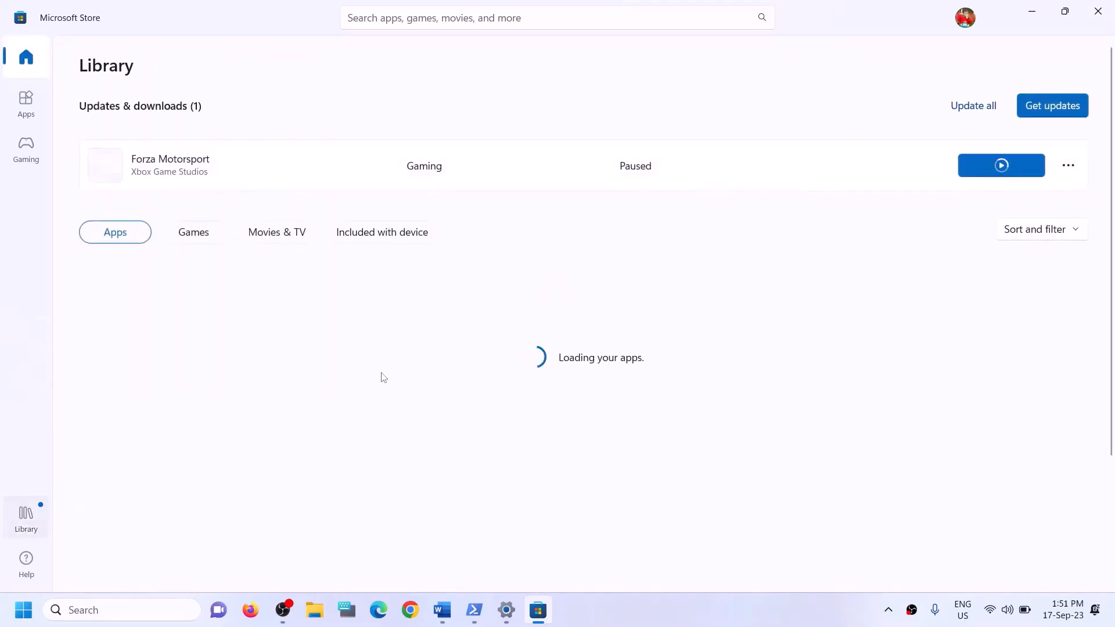
click(1051, 109)
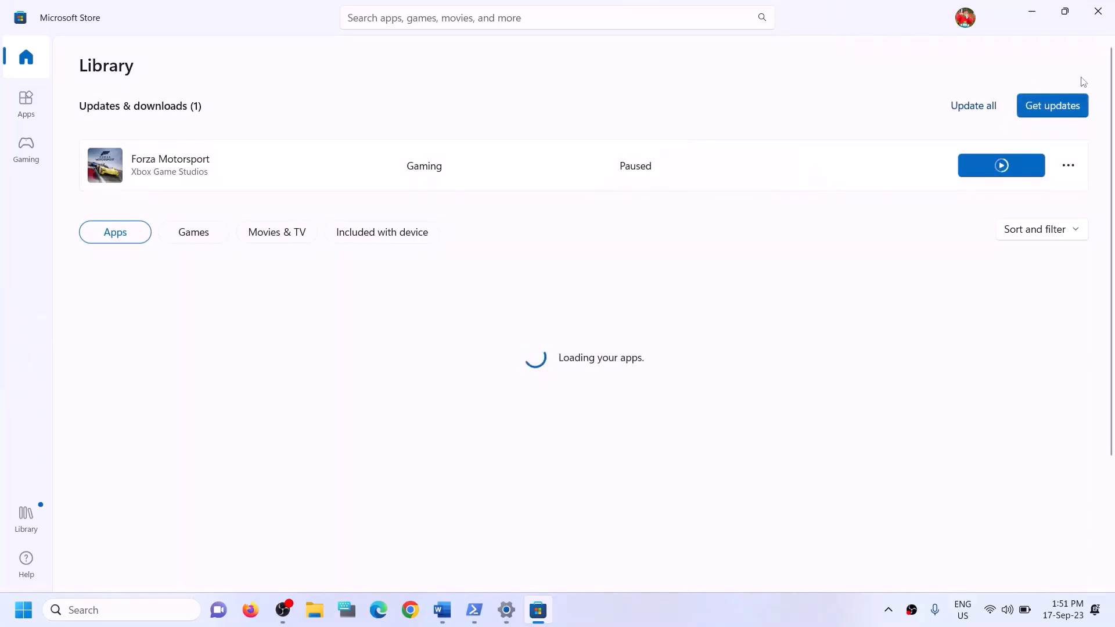
click(1097, 17)
Highlight "Xbox identity provider and Gaming services" in Step 7 of the Word instructions
scroll(391, 398, down, 2)
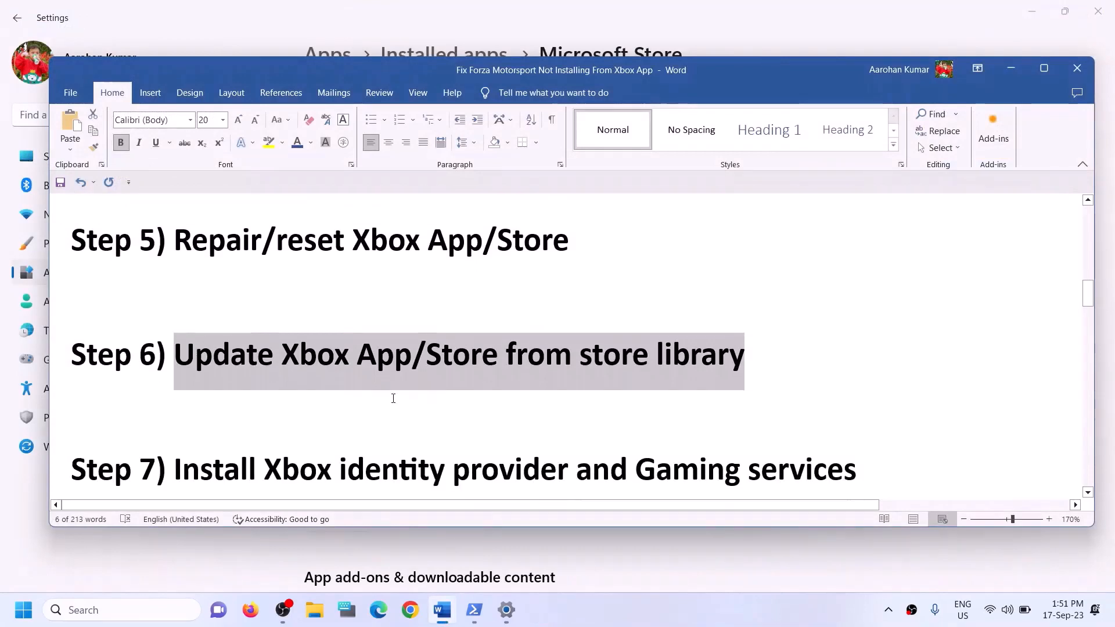
scroll(392, 398, up, 1)
scroll(392, 399, down, 2)
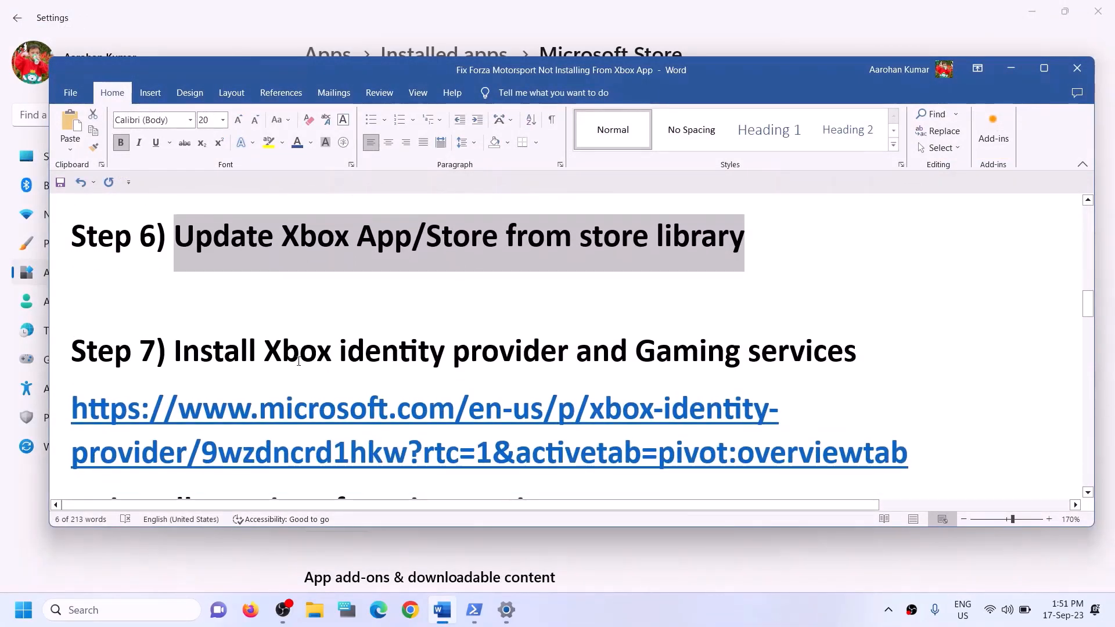
drag(262, 345, 856, 348)
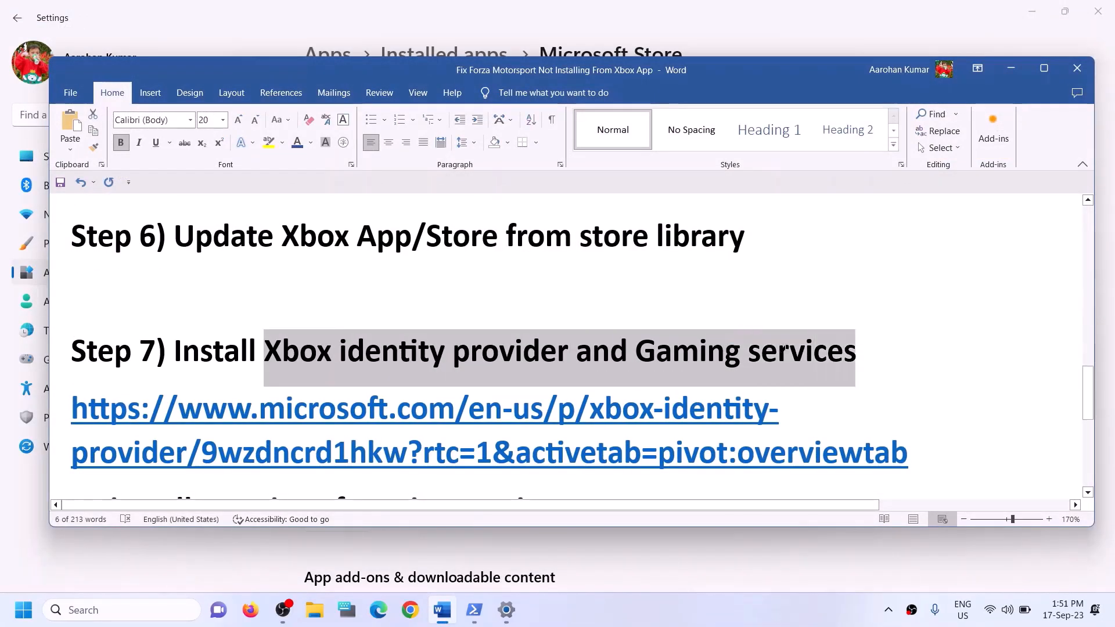
Copy the Xbox Identity Provider link under Step 7 and open it in Chrome
scroll(863, 370, down, 1)
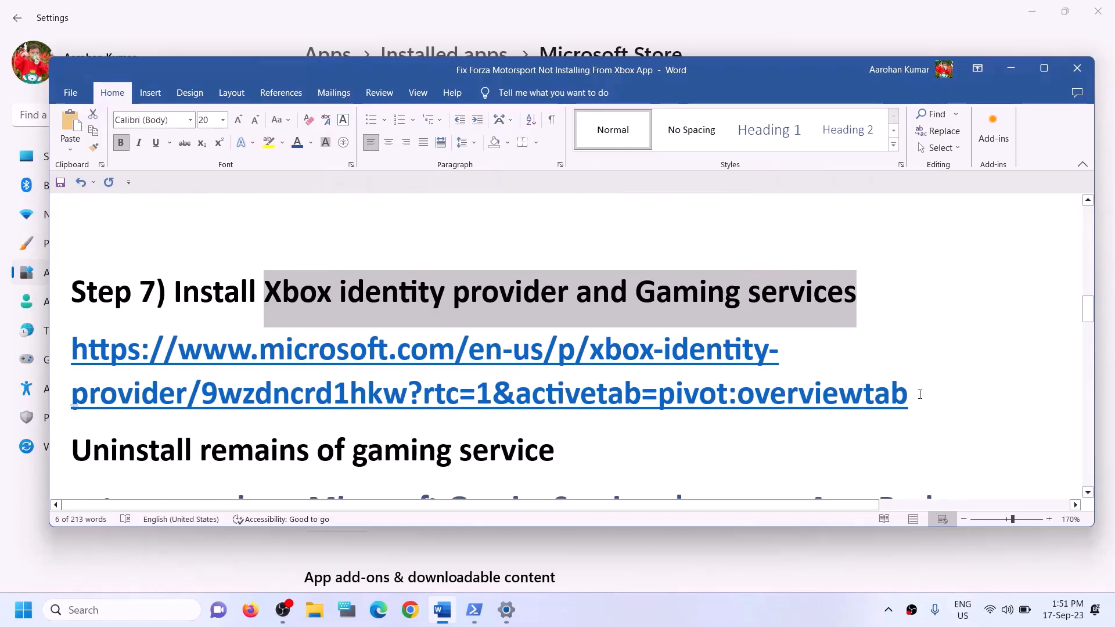
triple_click(922, 403)
key(ctrl+c)
click(411, 610)
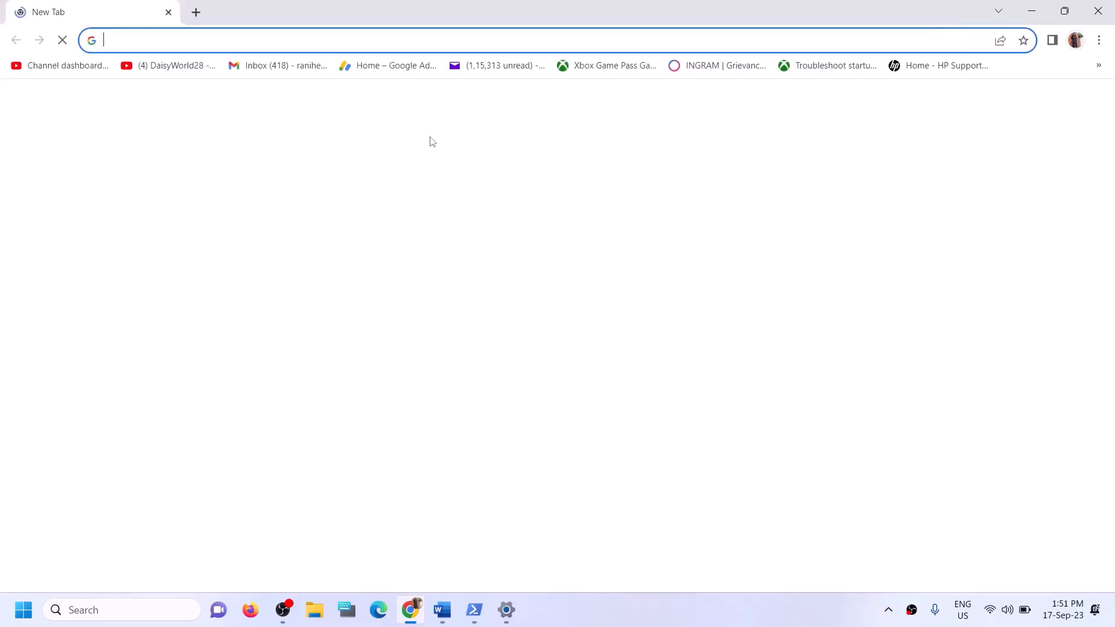
key(ctrl+v)
key(Return)
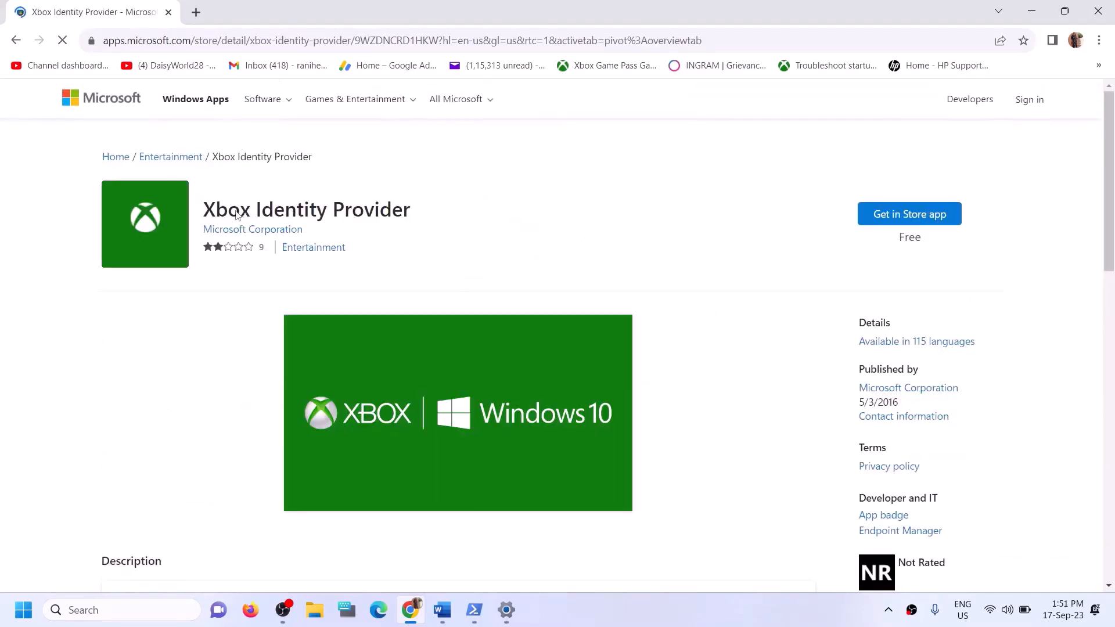
Open the Xbox Identity Provider listing in the Microsoft Store app from its web page, and close the listing window
drag(226, 216, 352, 216)
click(885, 219)
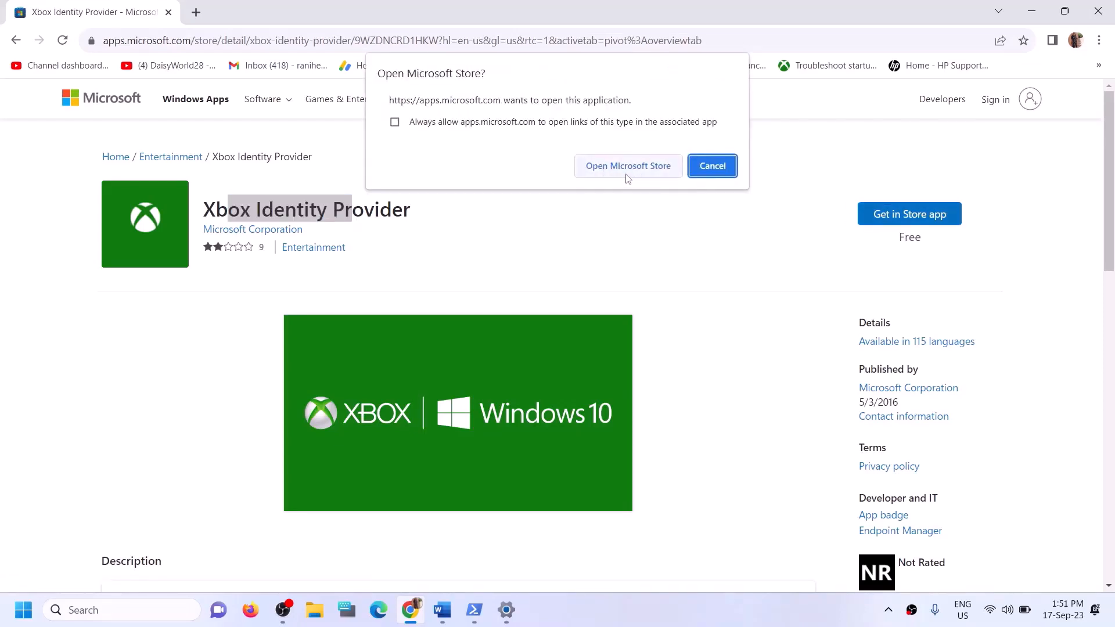
click(608, 174)
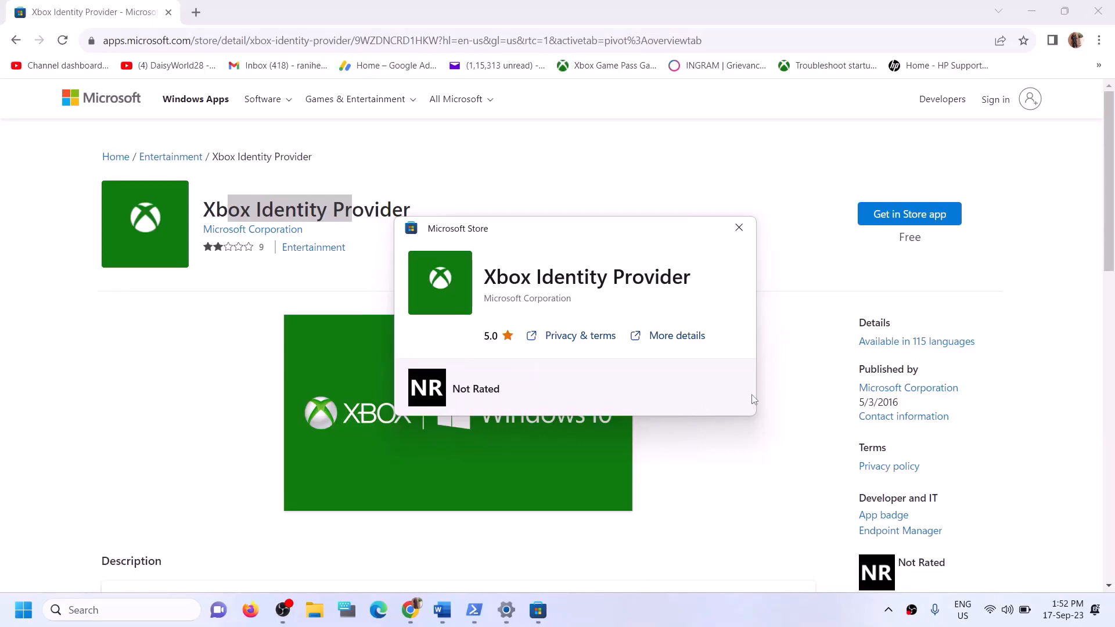
click(739, 227)
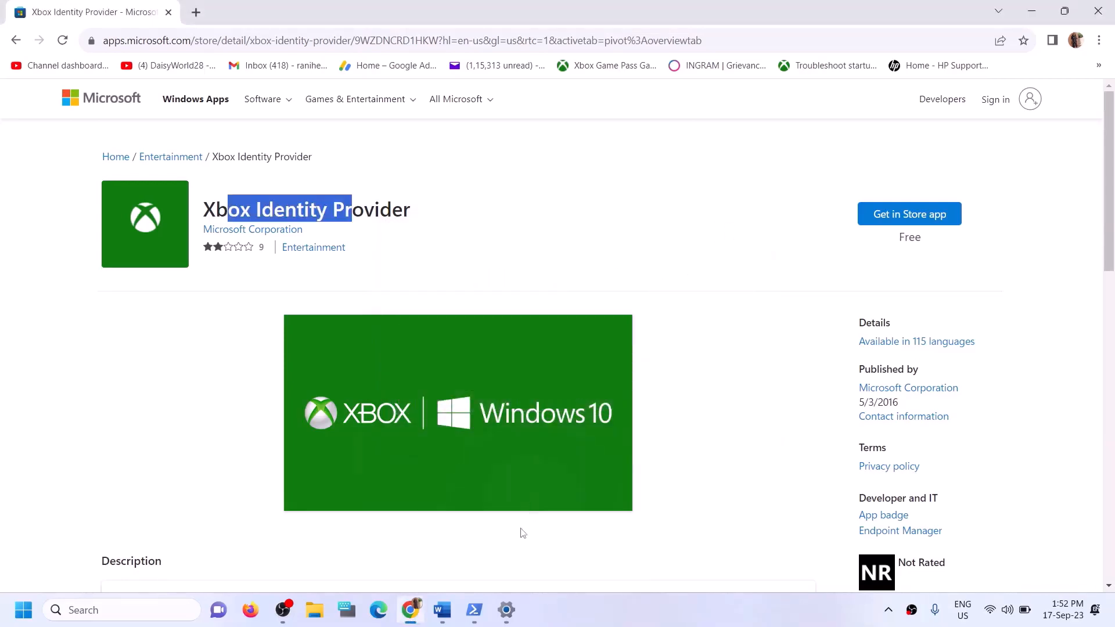
Switch to the Word instructions and copy the get-appxpackage command for uninstalling the remains of gaming service
click(450, 621)
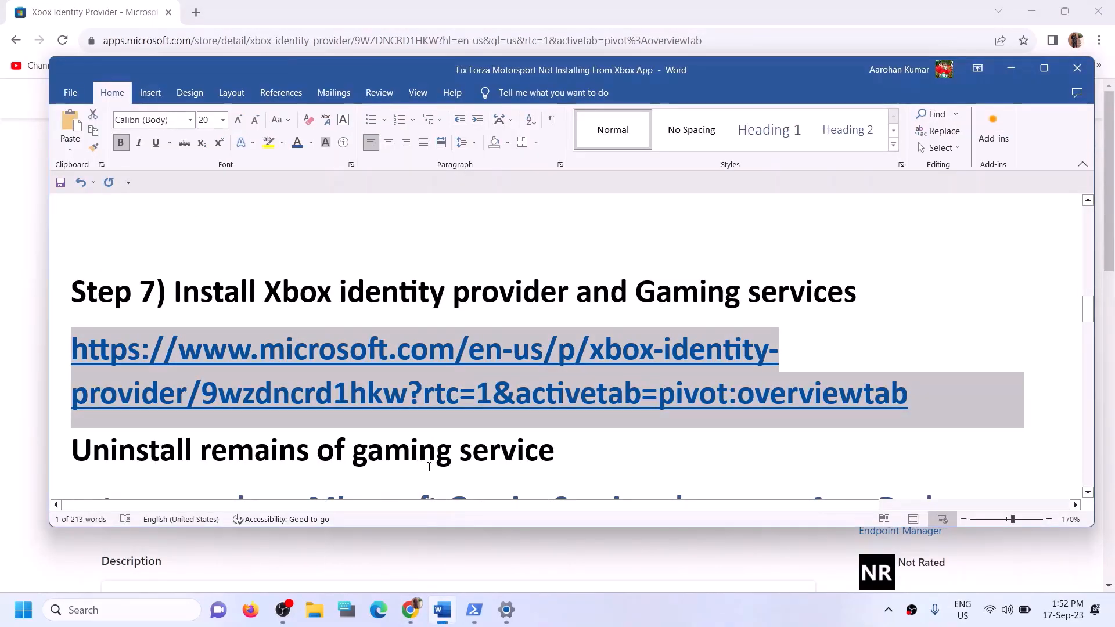
scroll(198, 395, down, 3)
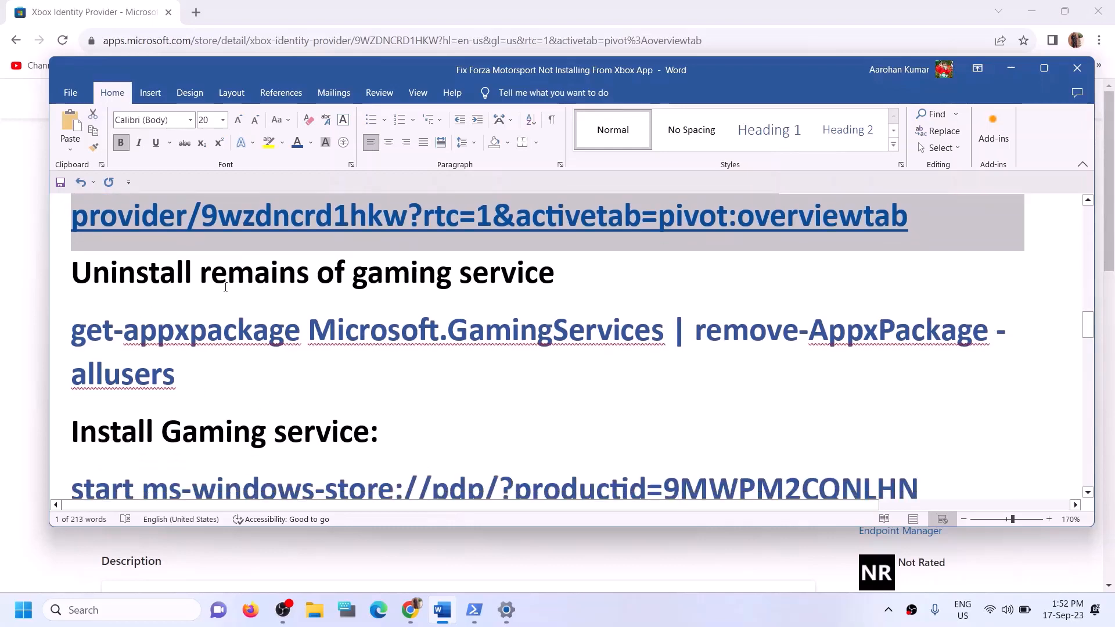
triple_click(97, 357)
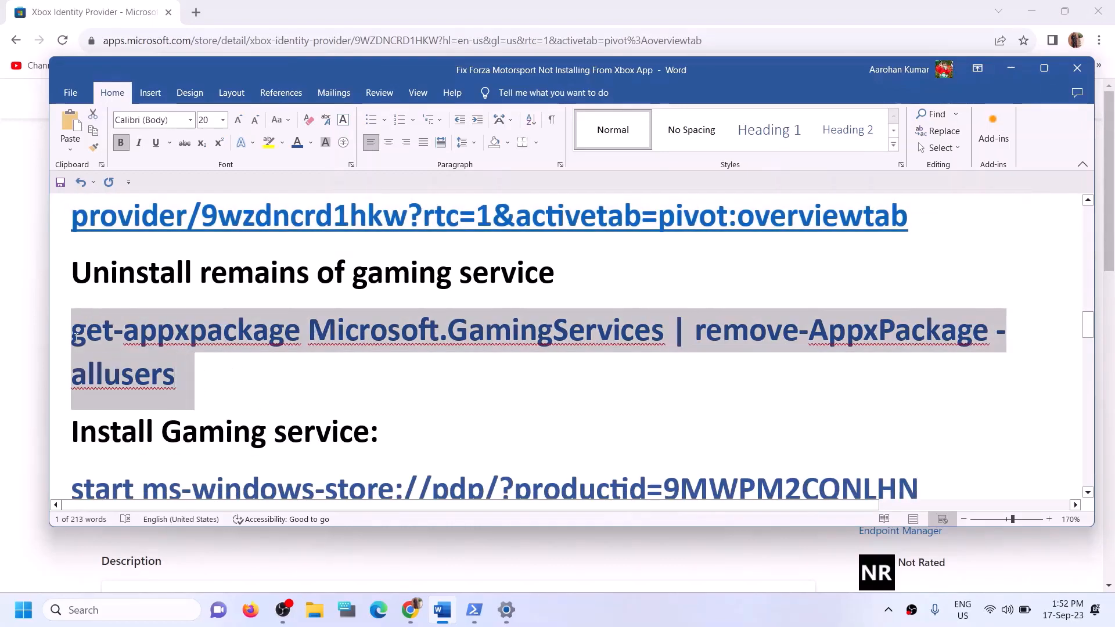
right_click(97, 357)
click(131, 404)
Open Windows PowerShell as administrator and run get-appxpackage Microsoft.GamingServices | remove-AppxPackage -allusers
click(155, 606)
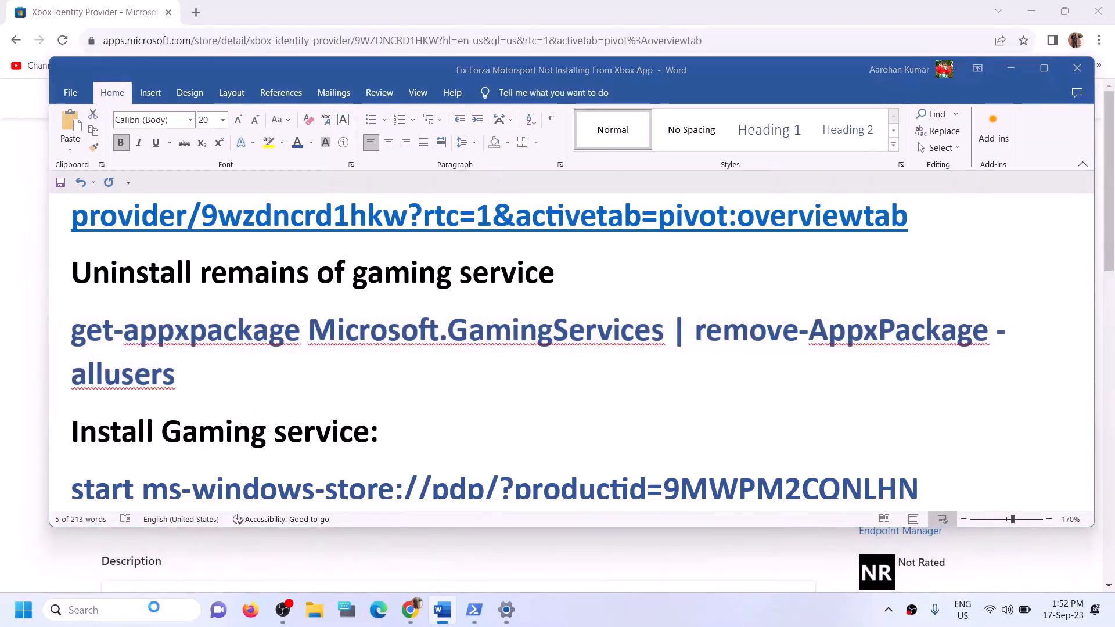
text(powershell)
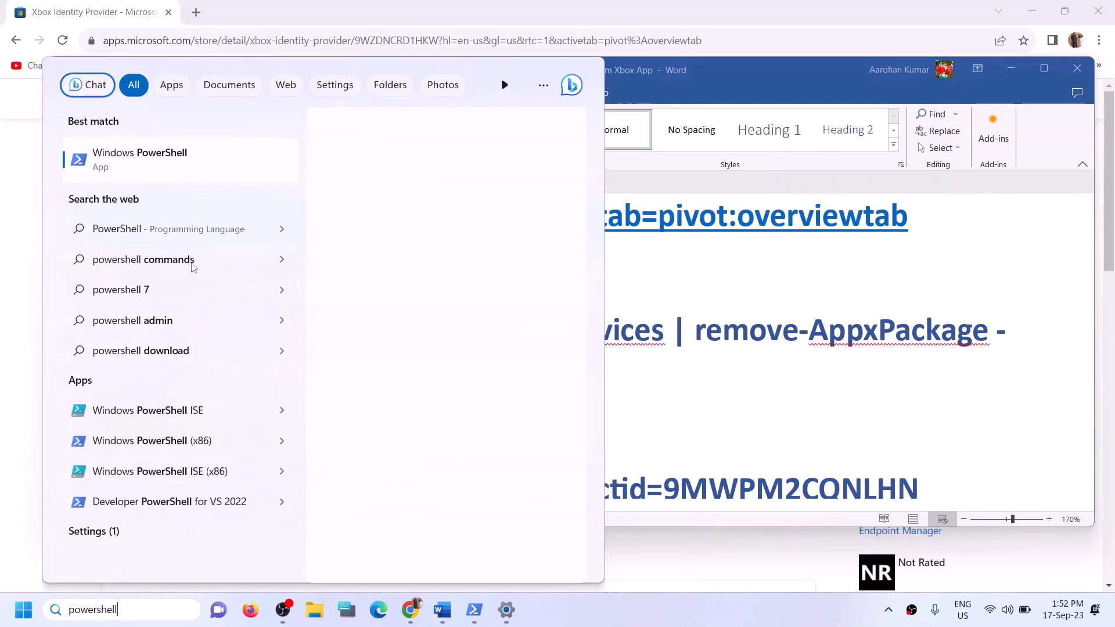
right_click(297, 181)
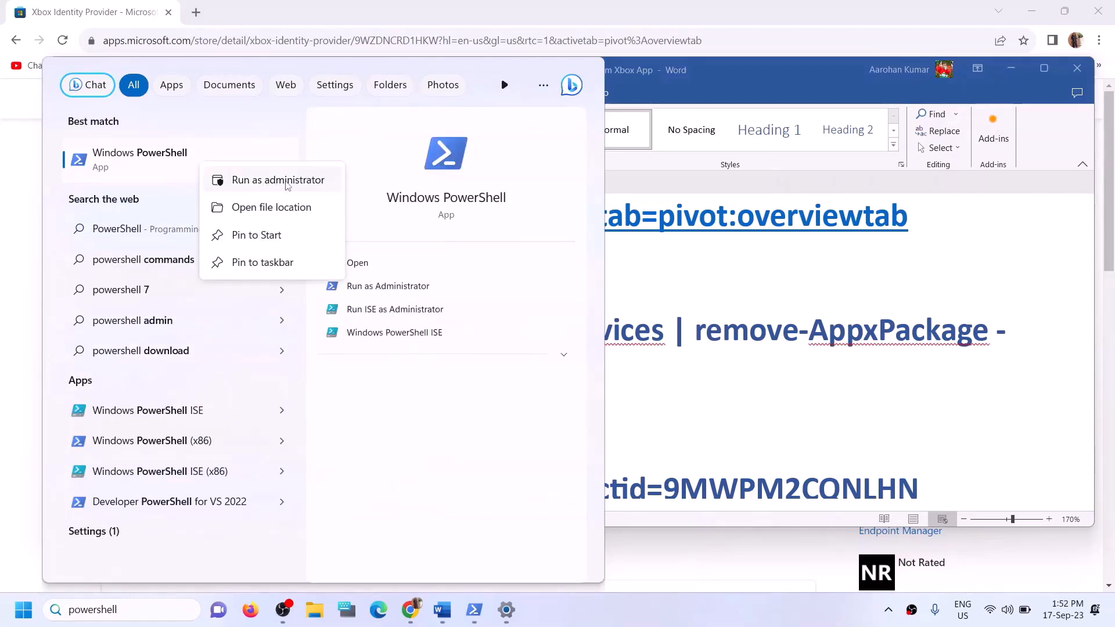
click(286, 181)
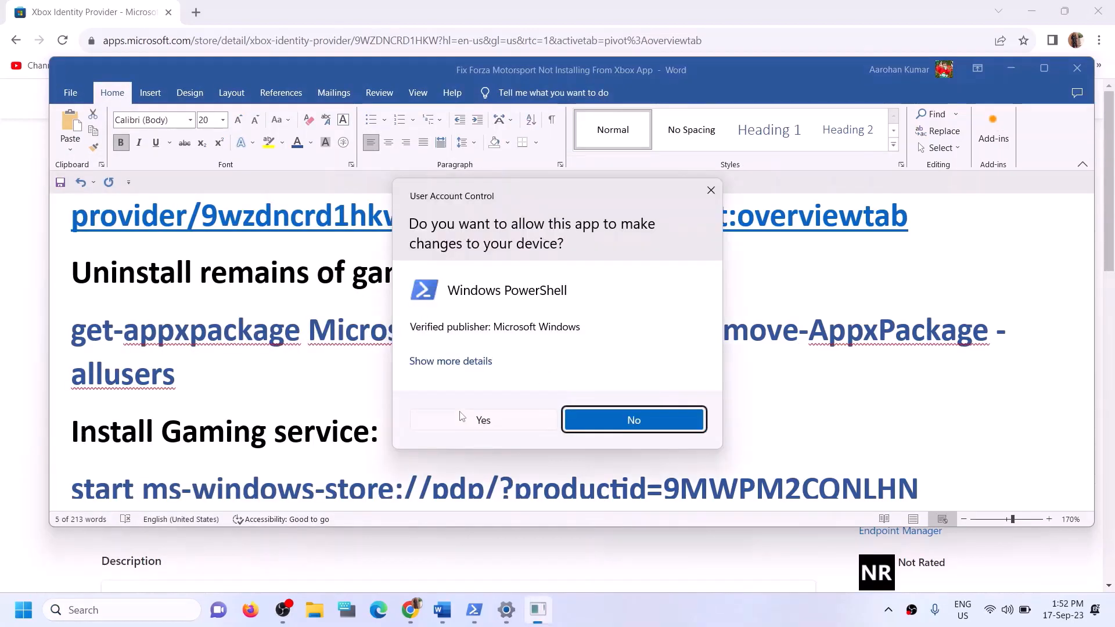
click(460, 416)
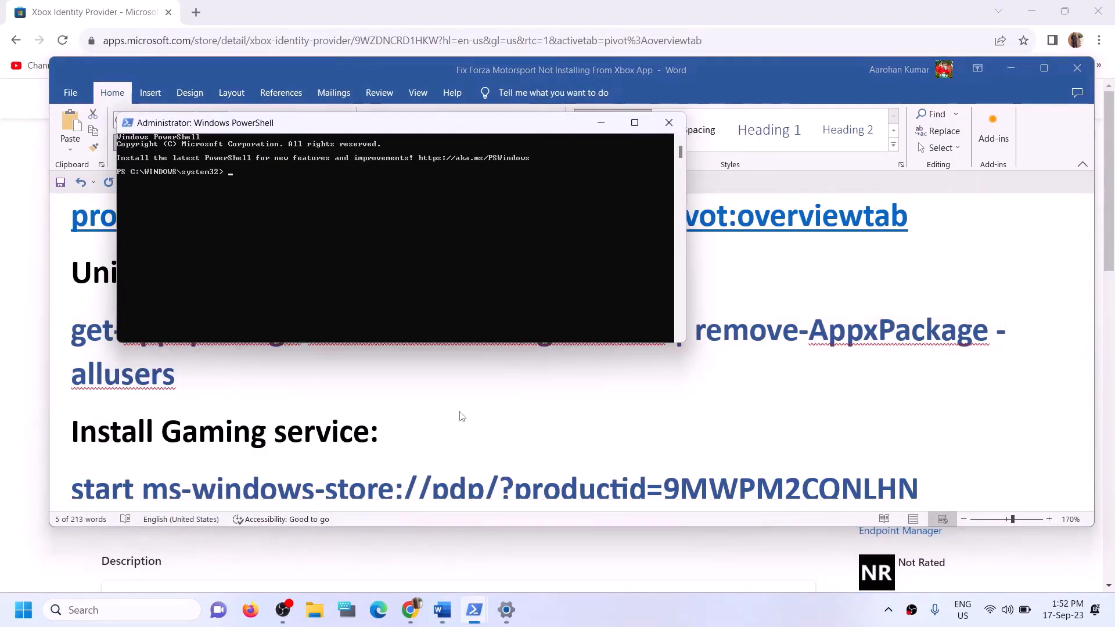
key(ctrl+v)
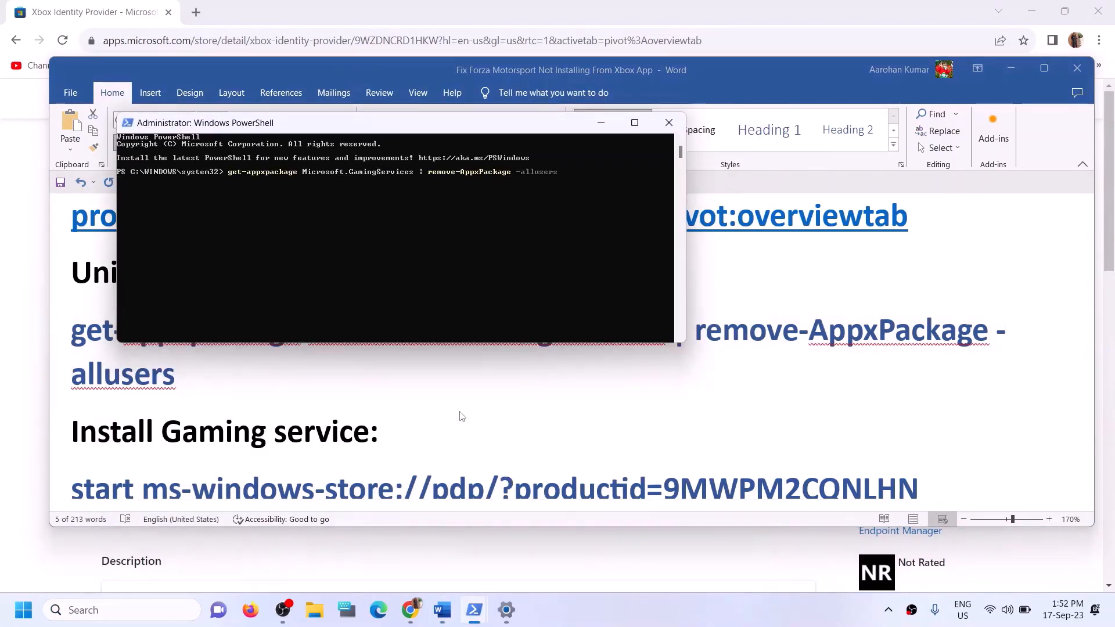
Copy the Gaming service install command from Word and run start ms-windows-store://pdp/?productid=9MWPM2CQNLHN in PowerShell
key(alt+Tab)
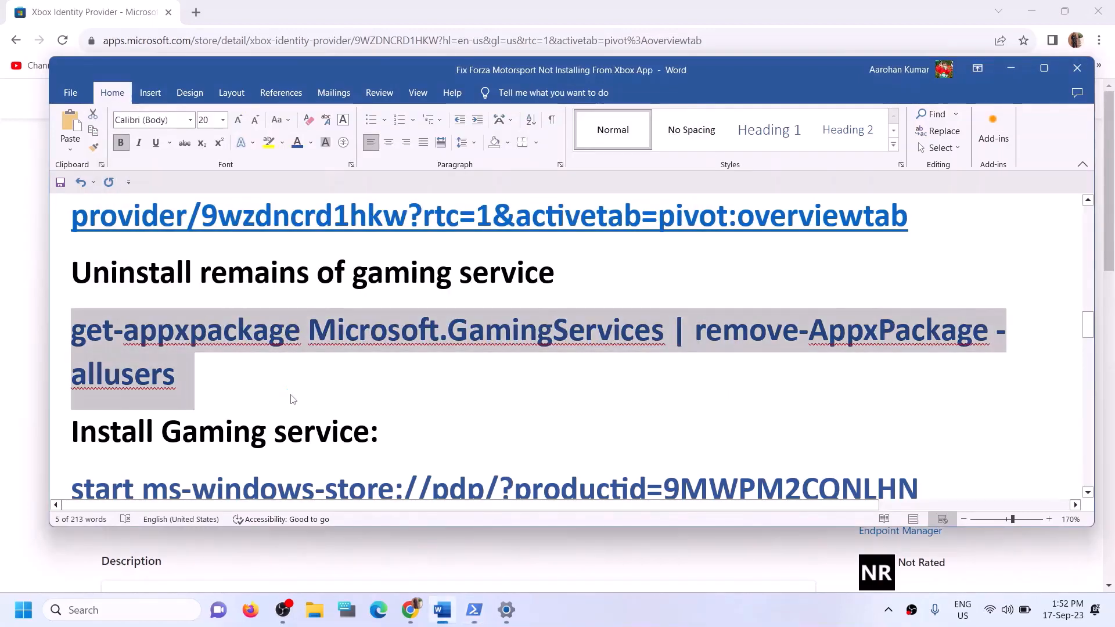
scroll(407, 380, down, 2)
drag(923, 372, 72, 375)
key(alt+Tab)
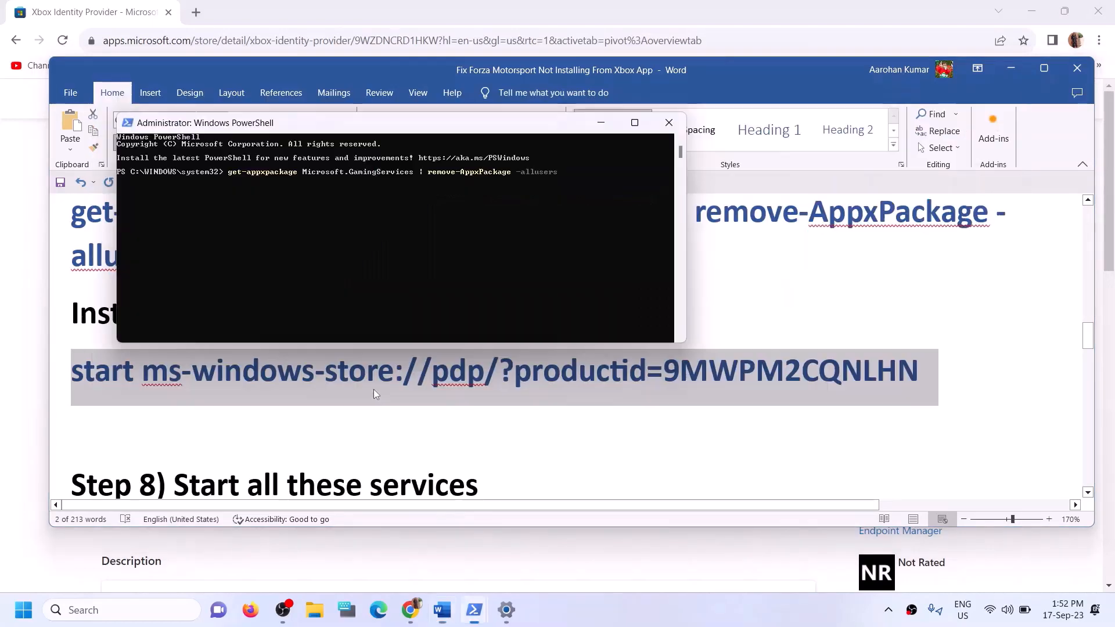
key(ctrl+v)
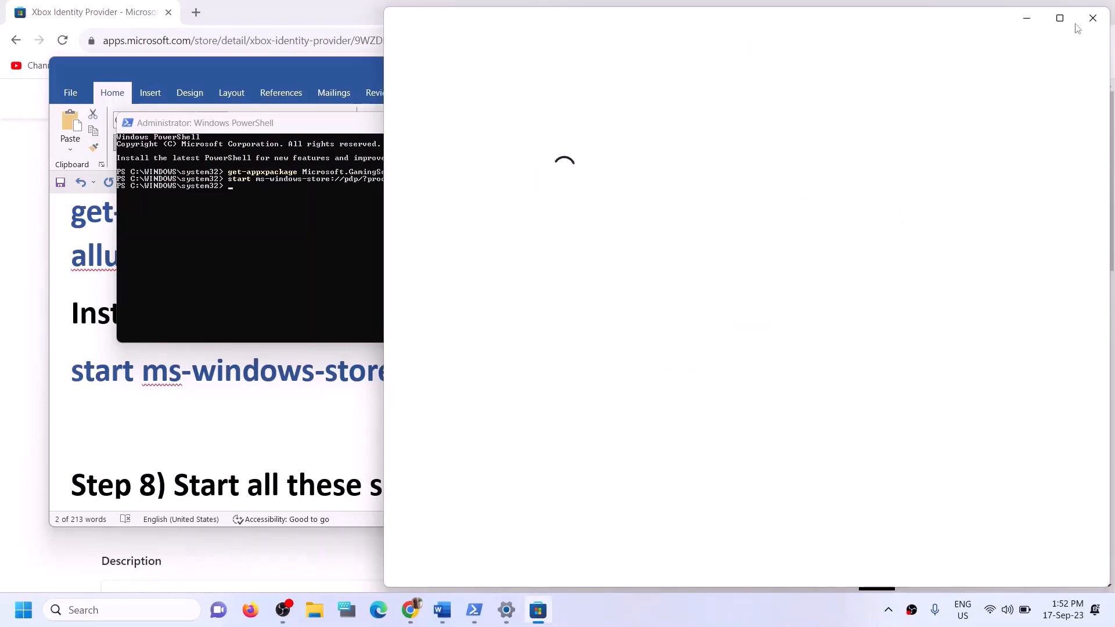
Maximize the Microsoft Store window and install Gaming Services from its listing
click(1065, 21)
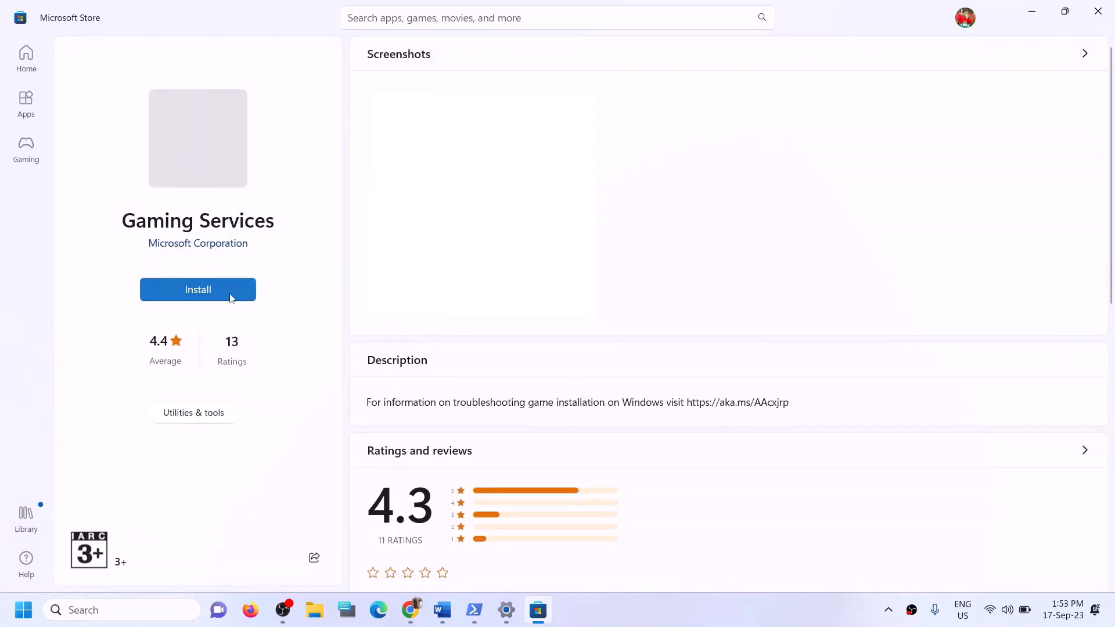
click(213, 297)
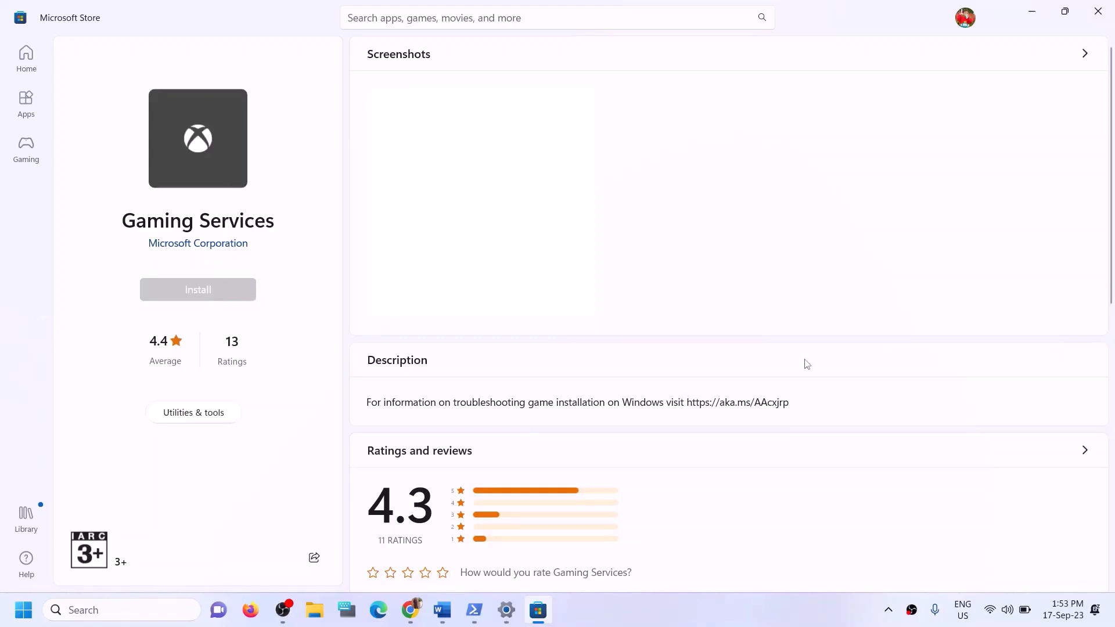
click(479, 422)
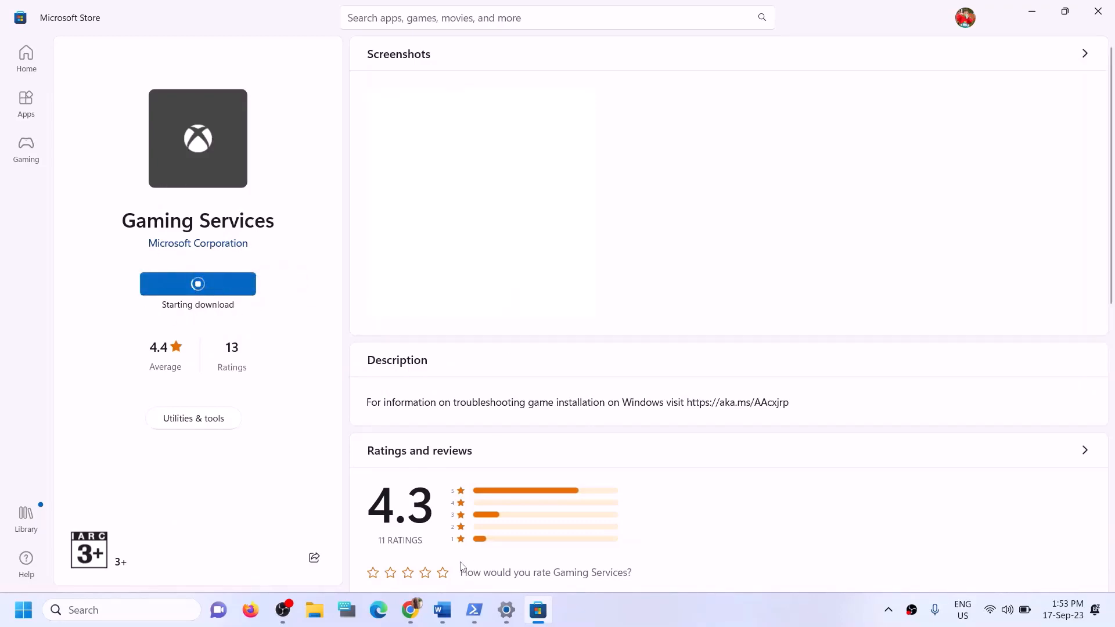
Switch to the Word instructions and highlight the Step 8 heading about starting all these services
click(441, 609)
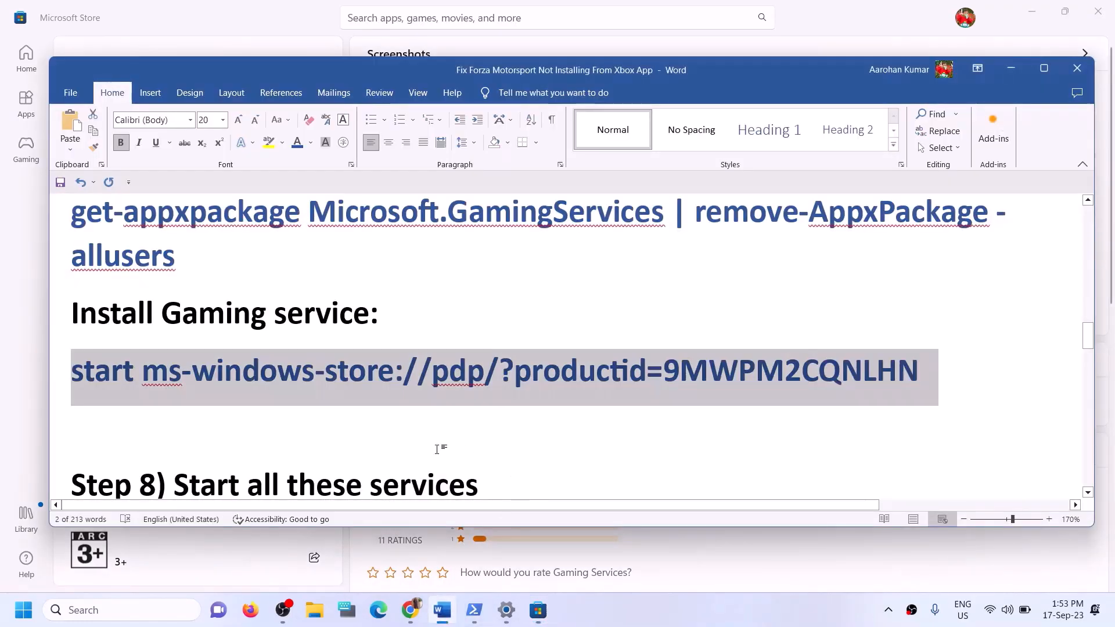
scroll(436, 448, down, 5)
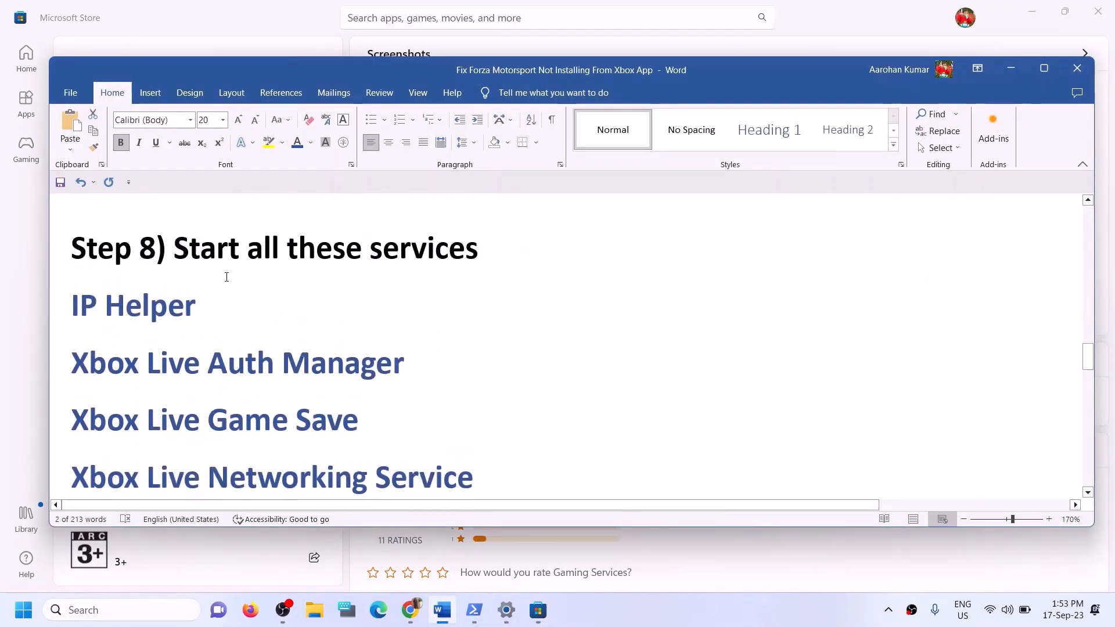
drag(172, 247, 535, 287)
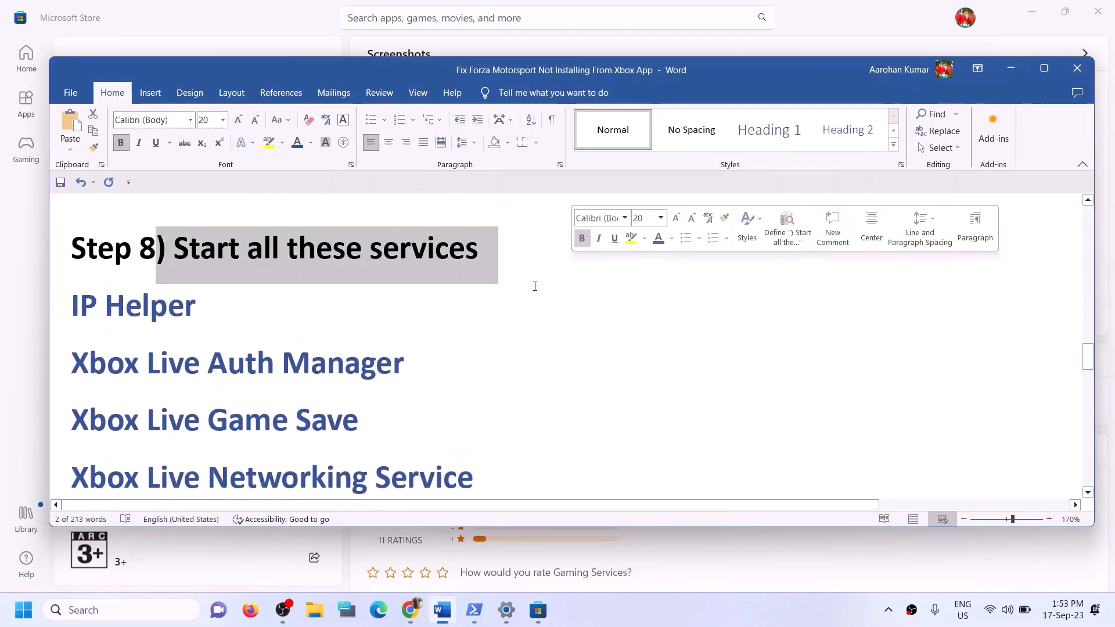
Search Windows for services and open the Services app
click(145, 611)
text(services)
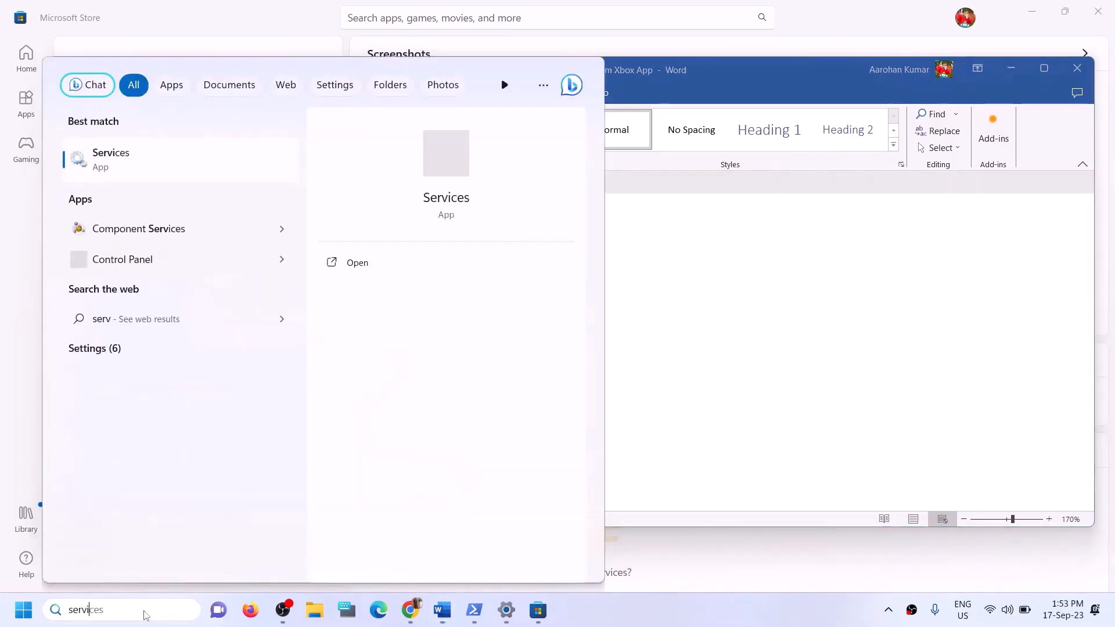
click(122, 160)
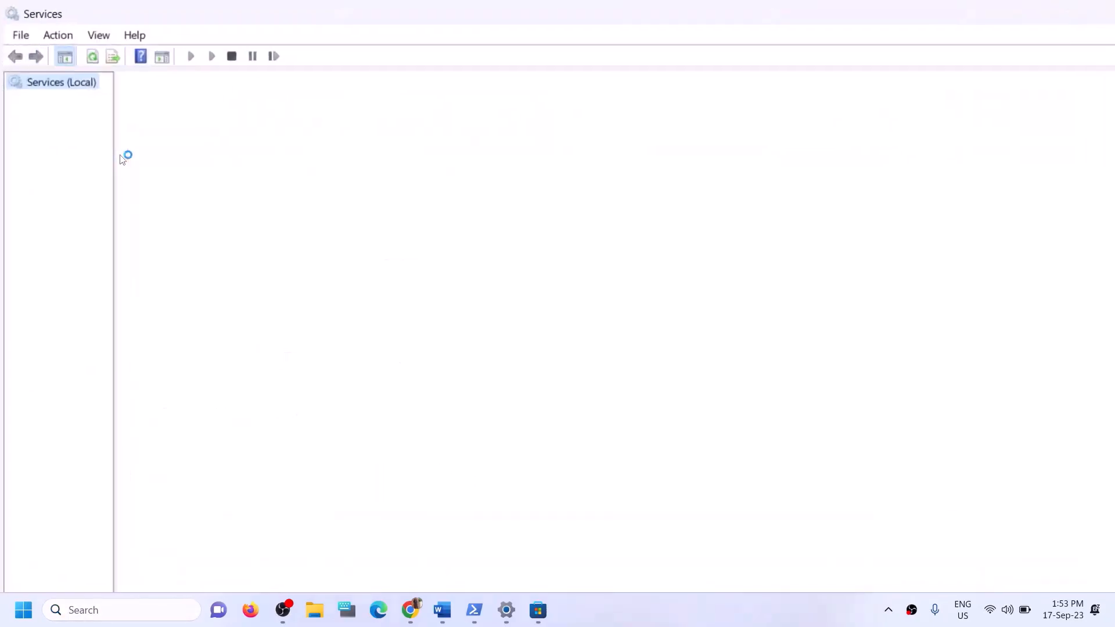
Find the IP Helper service, set its startup type to Automatic, and apply the change
click(348, 376)
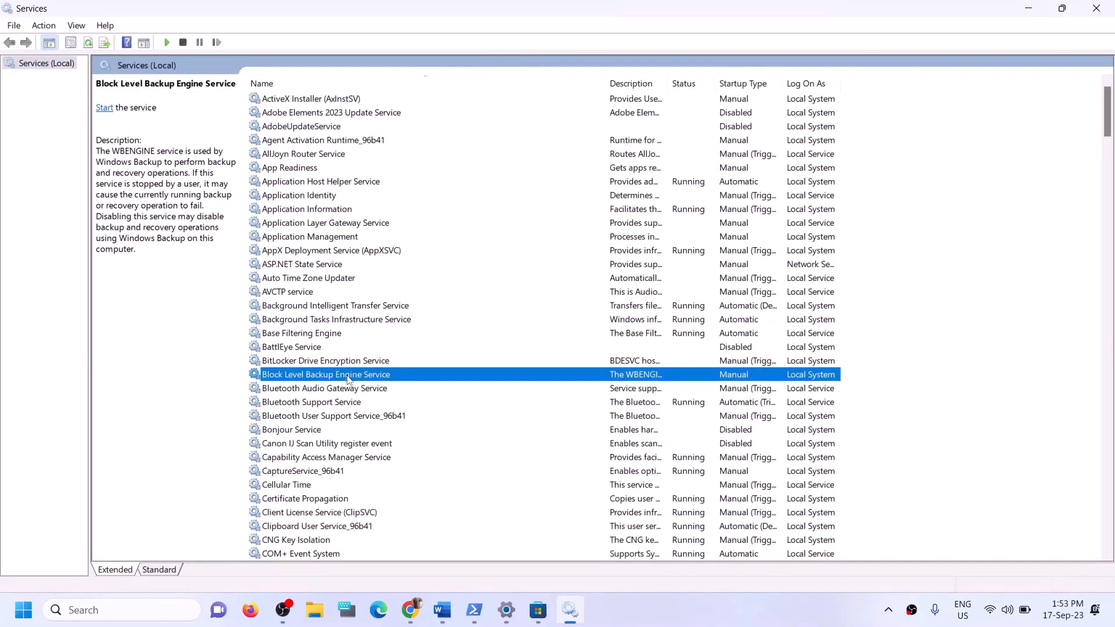
key(i)
click(292, 324)
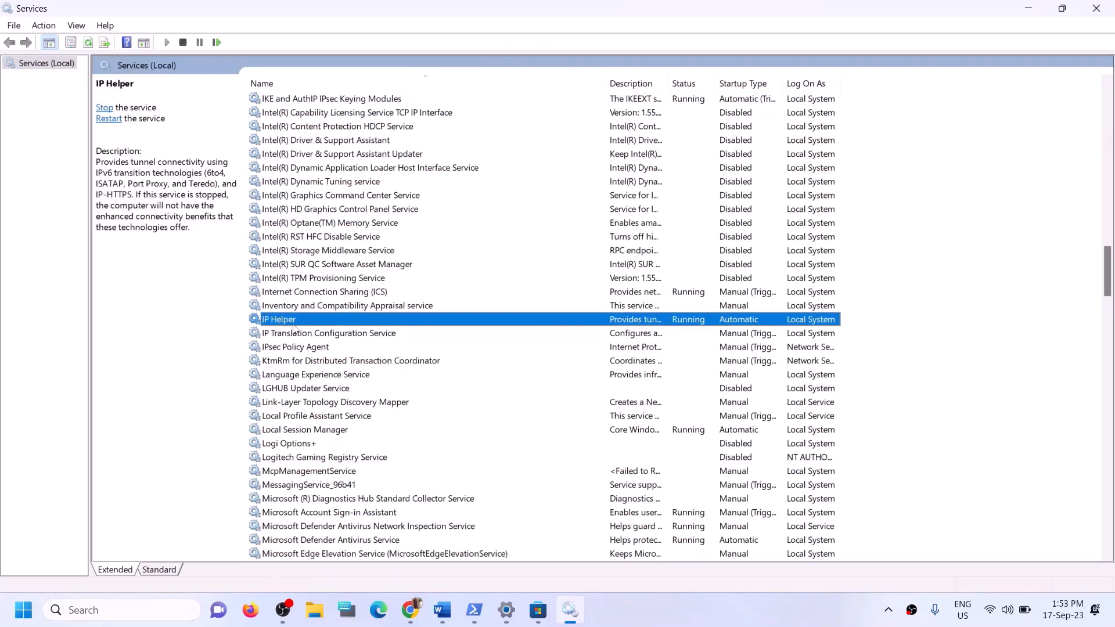
double_click(294, 325)
click(534, 288)
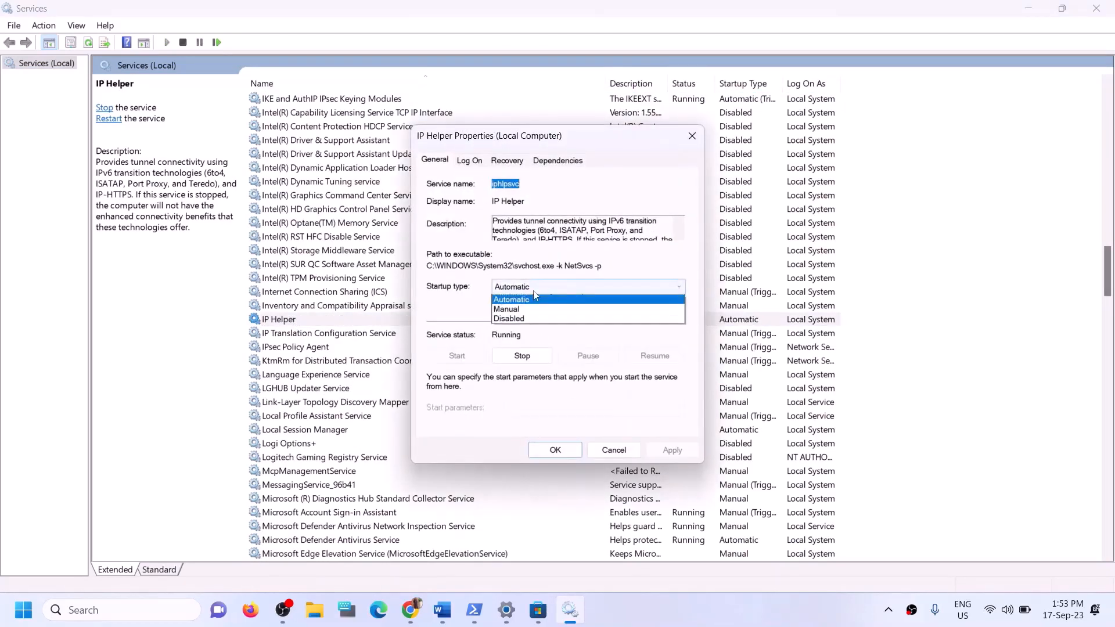
click(522, 319)
click(525, 287)
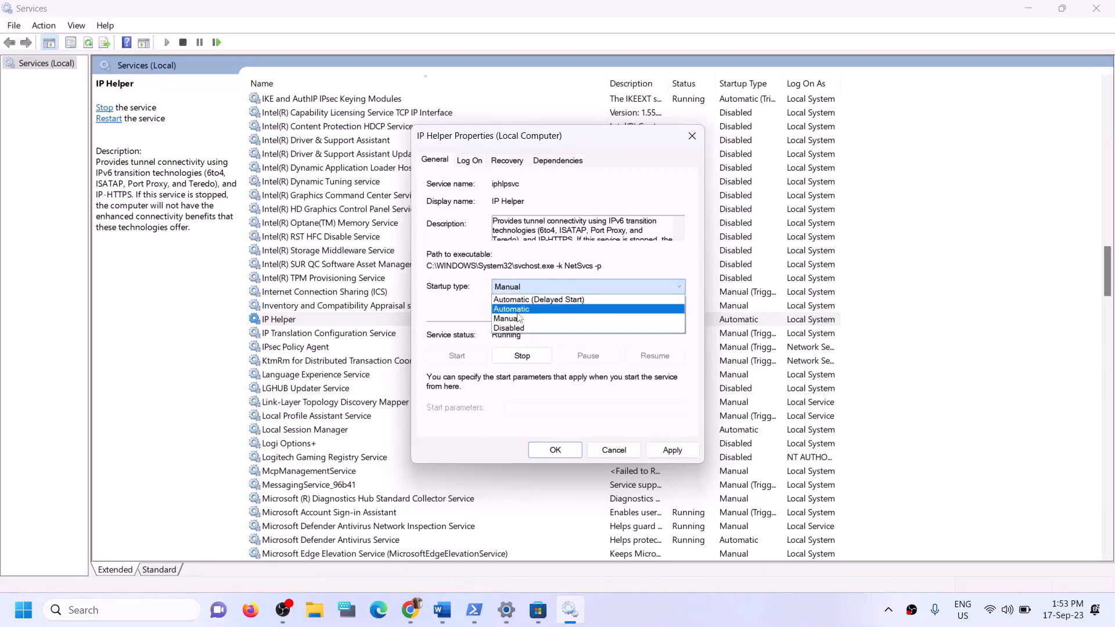
click(521, 309)
click(668, 450)
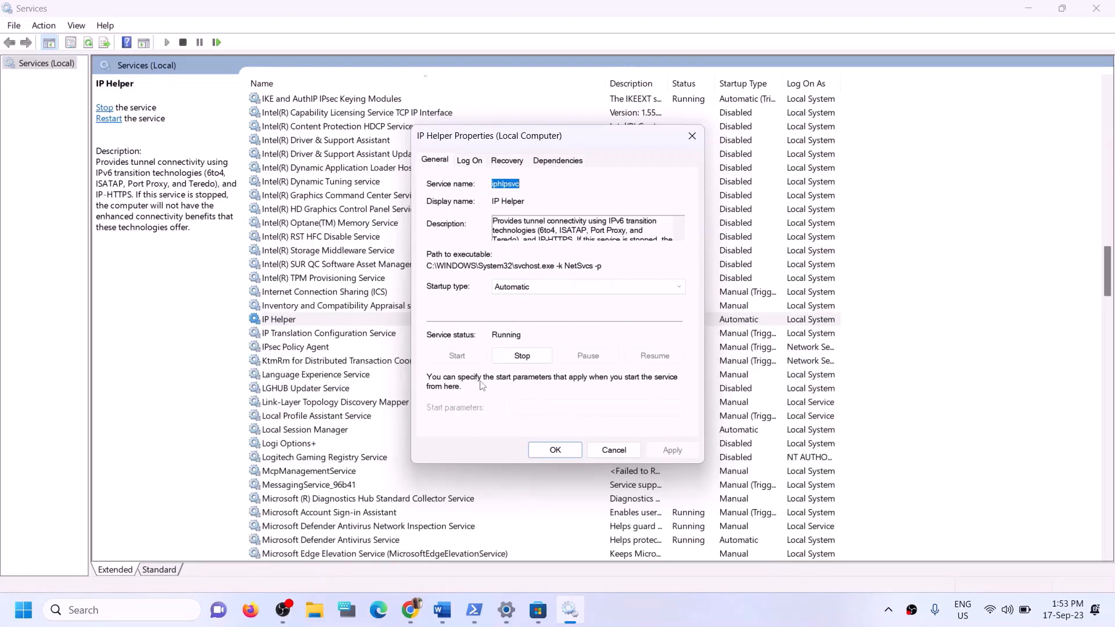
click(545, 447)
Find the Xbox Accessory Management Service, set its startup type to Automatic, and apply the setting
click(372, 447)
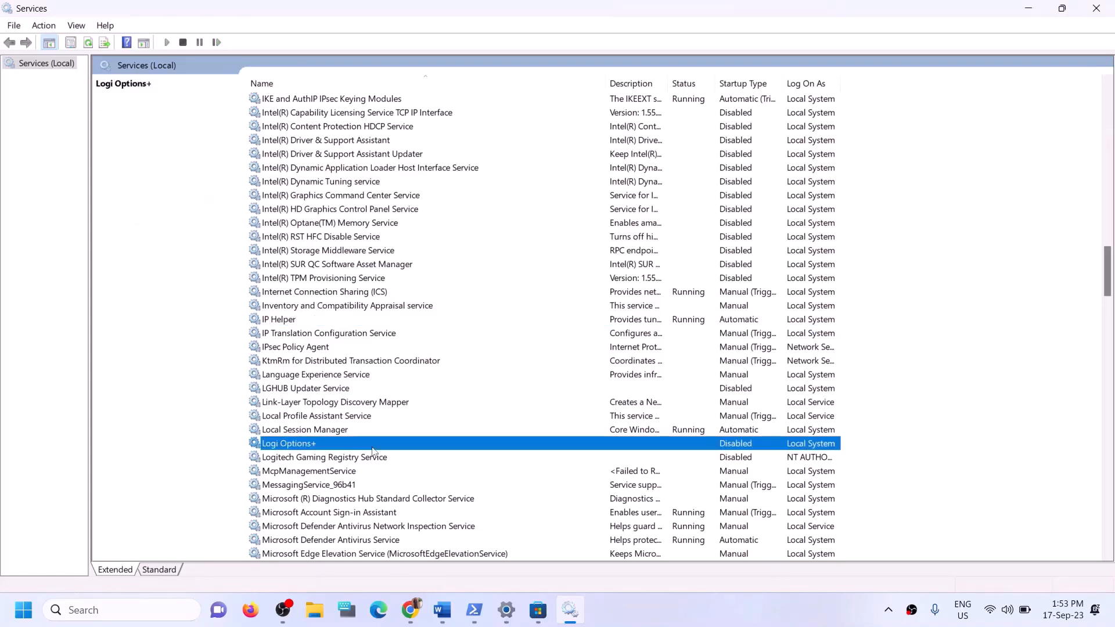
key(x)
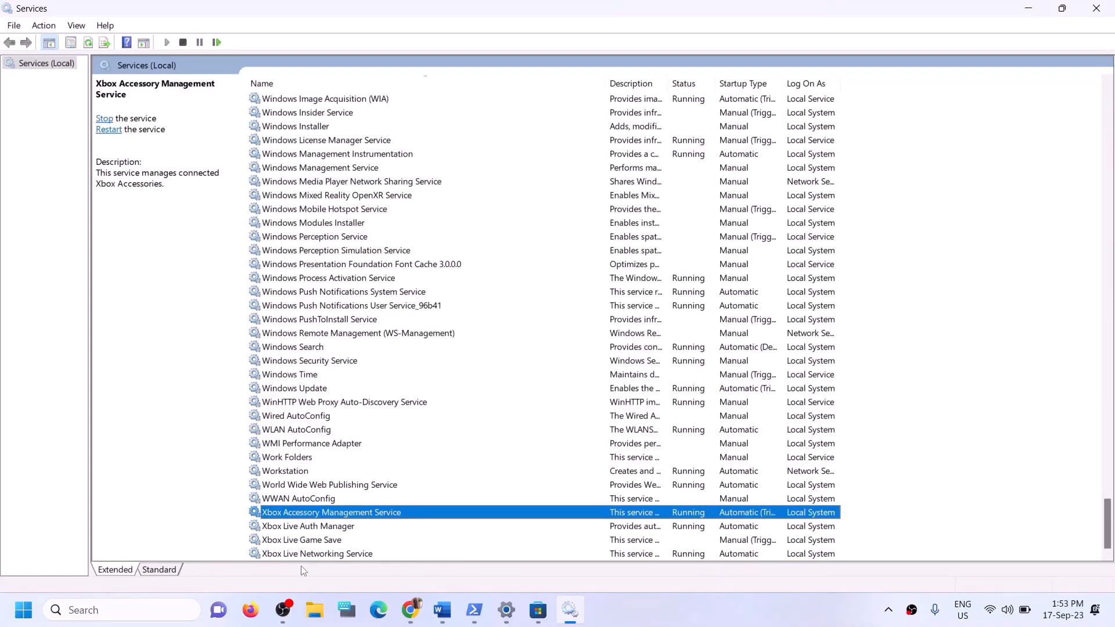
double_click(381, 516)
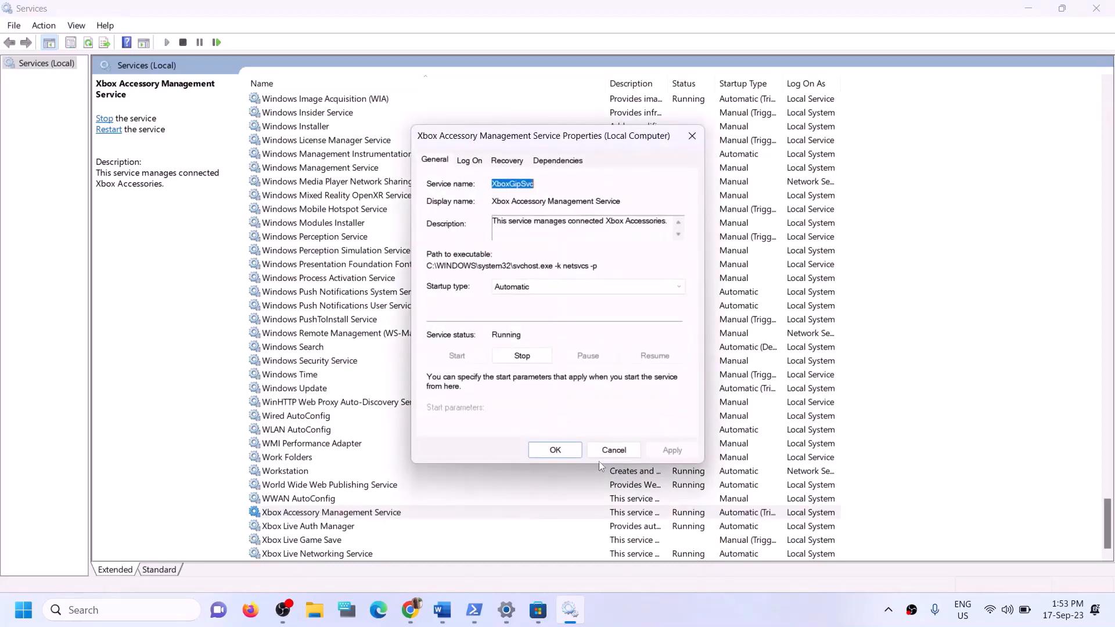
click(564, 288)
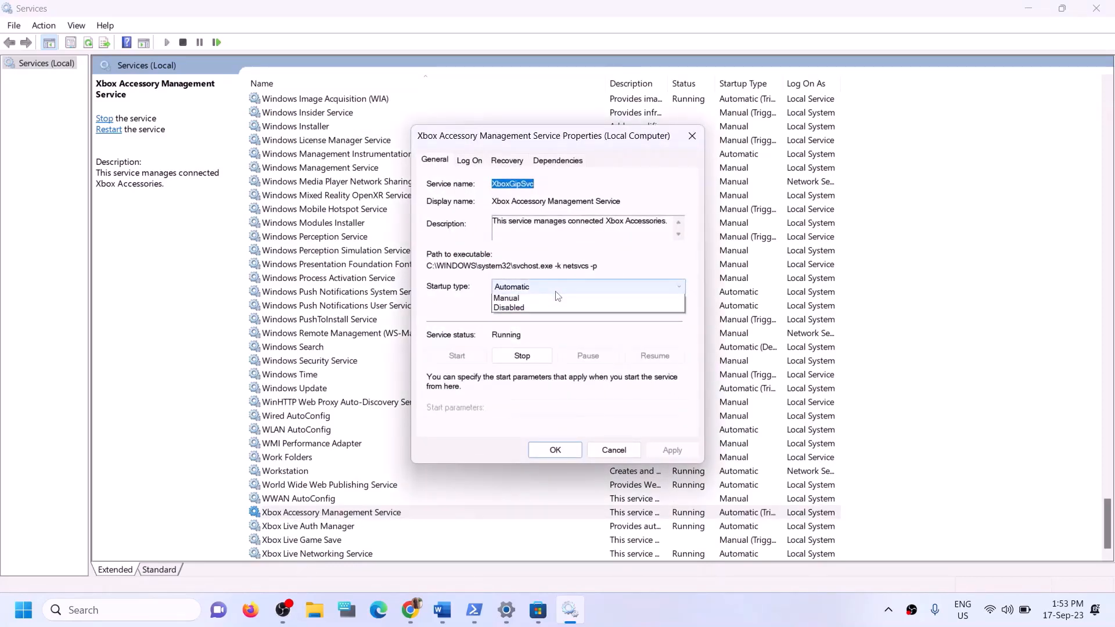
click(559, 310)
click(672, 451)
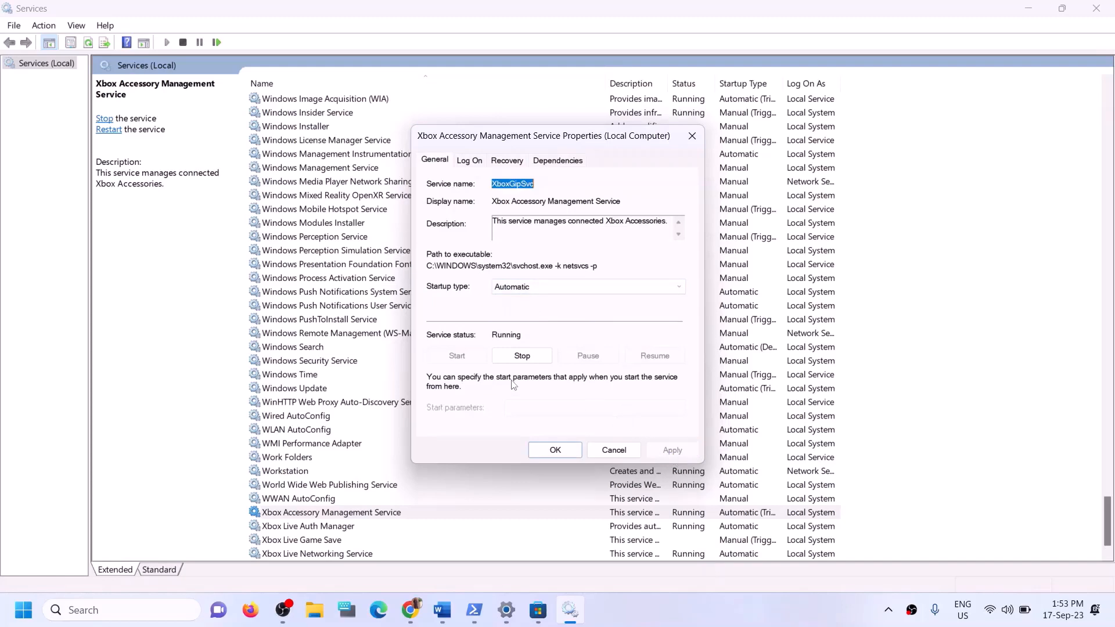
click(554, 450)
Set the Xbox Live Auth Manager service's startup type to Automatic and apply it
double_click(326, 528)
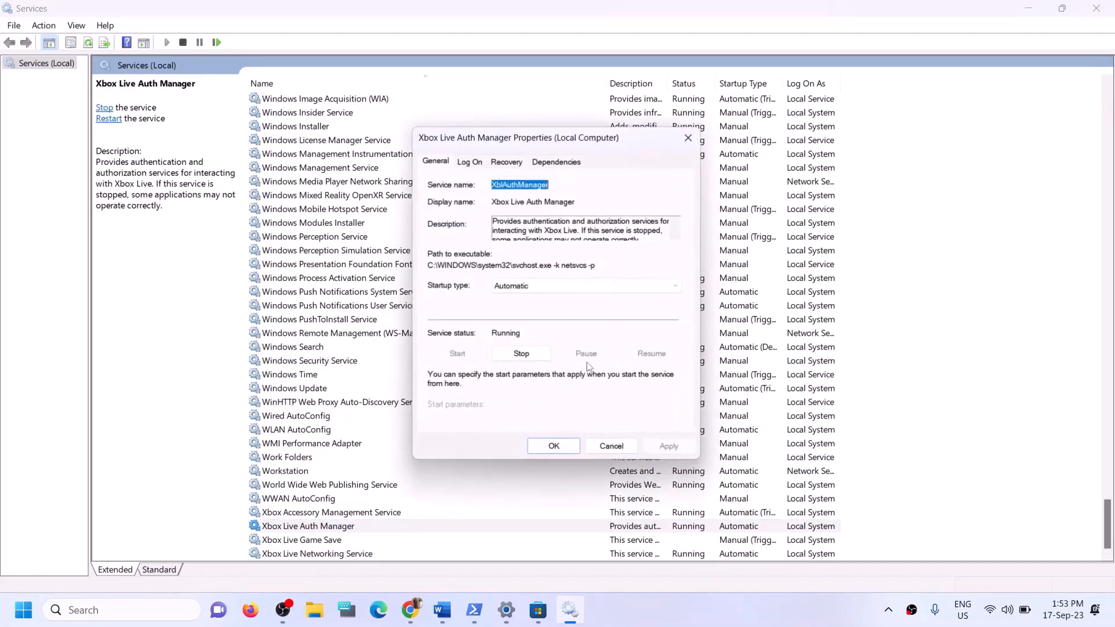
click(567, 286)
click(522, 313)
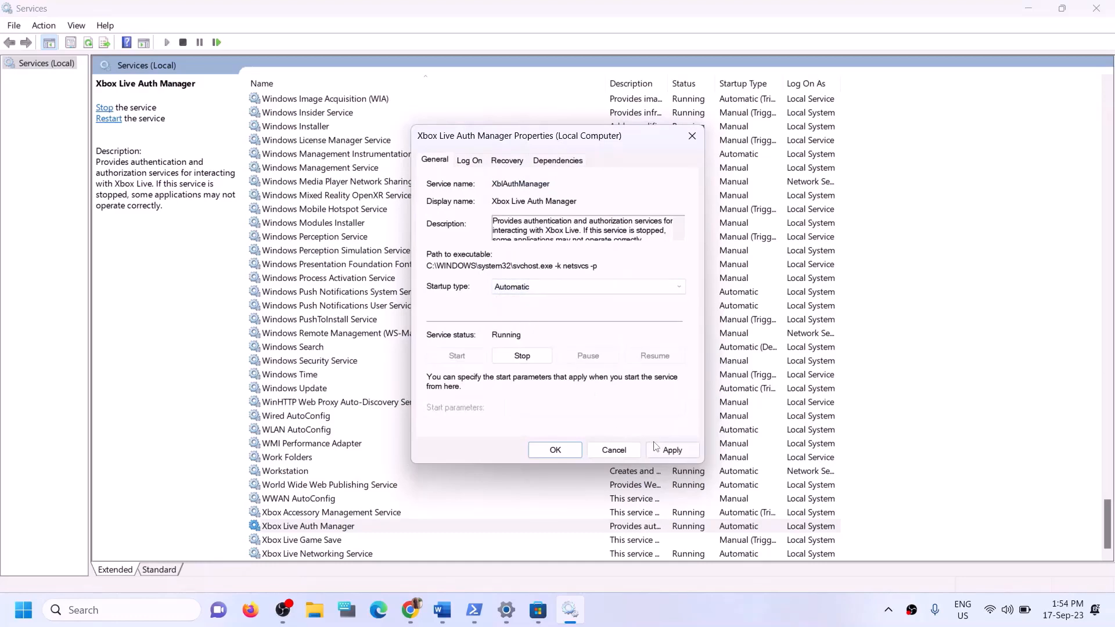
click(648, 448)
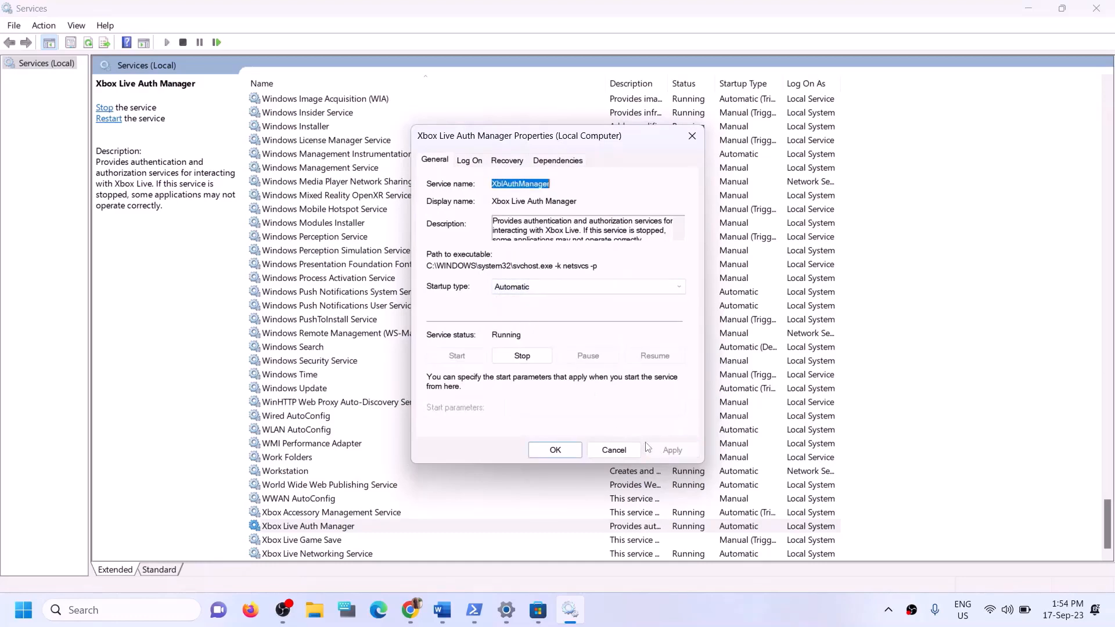
click(565, 453)
Set the Xbox Live Game Save service's startup type to Automatic, apply it, and start the service
double_click(314, 540)
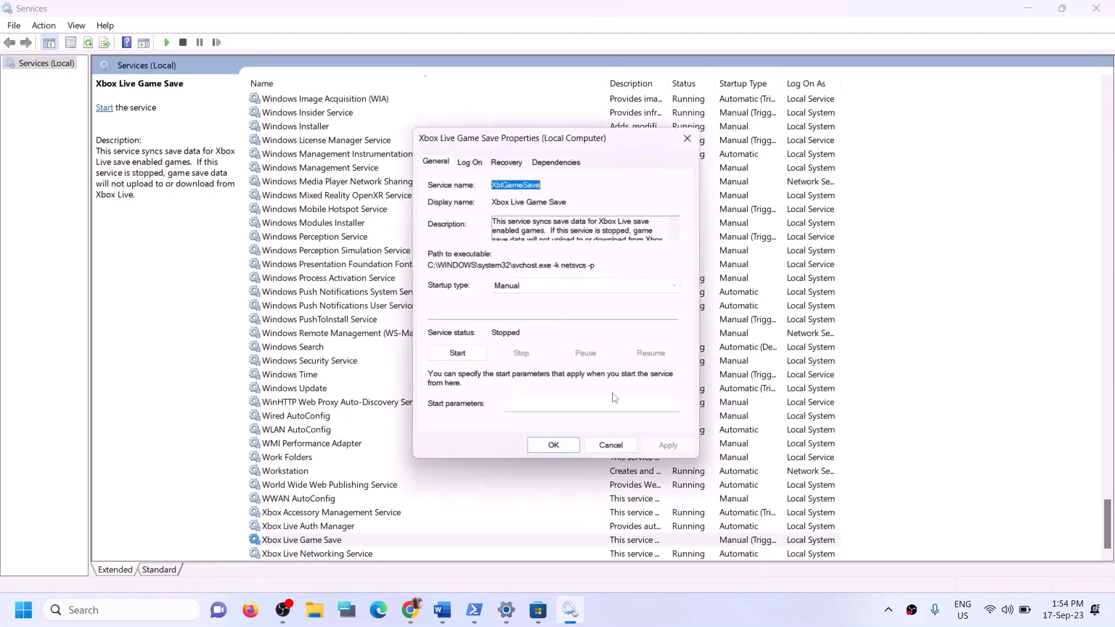
click(546, 286)
click(511, 308)
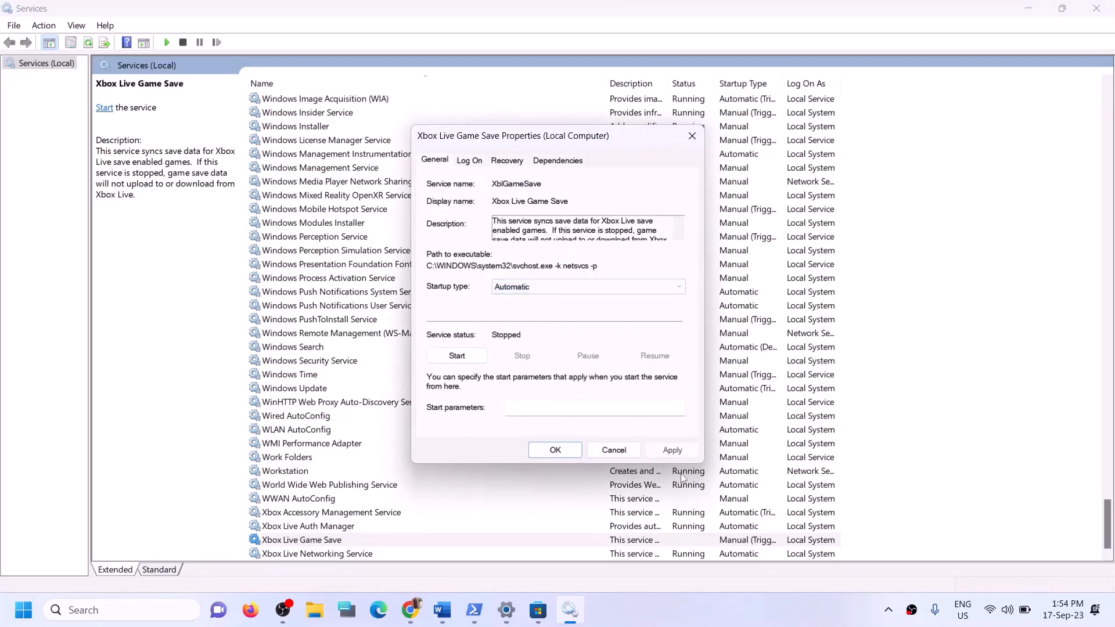
click(671, 450)
click(458, 356)
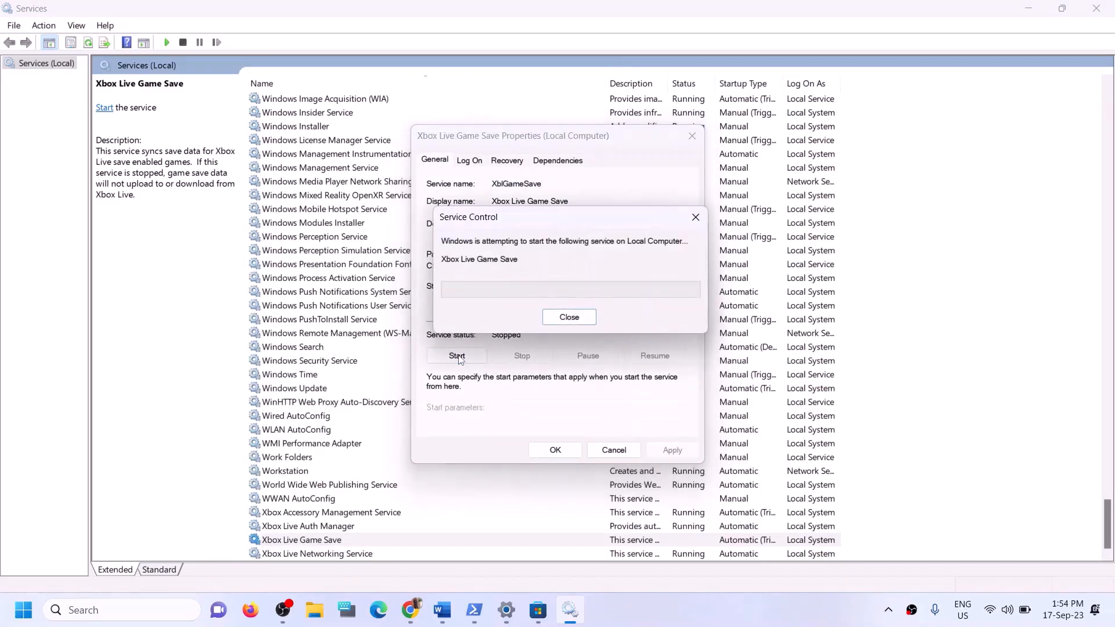
click(554, 453)
Set the Xbox Live Networking Service's startup type to Automatic and apply it
double_click(340, 554)
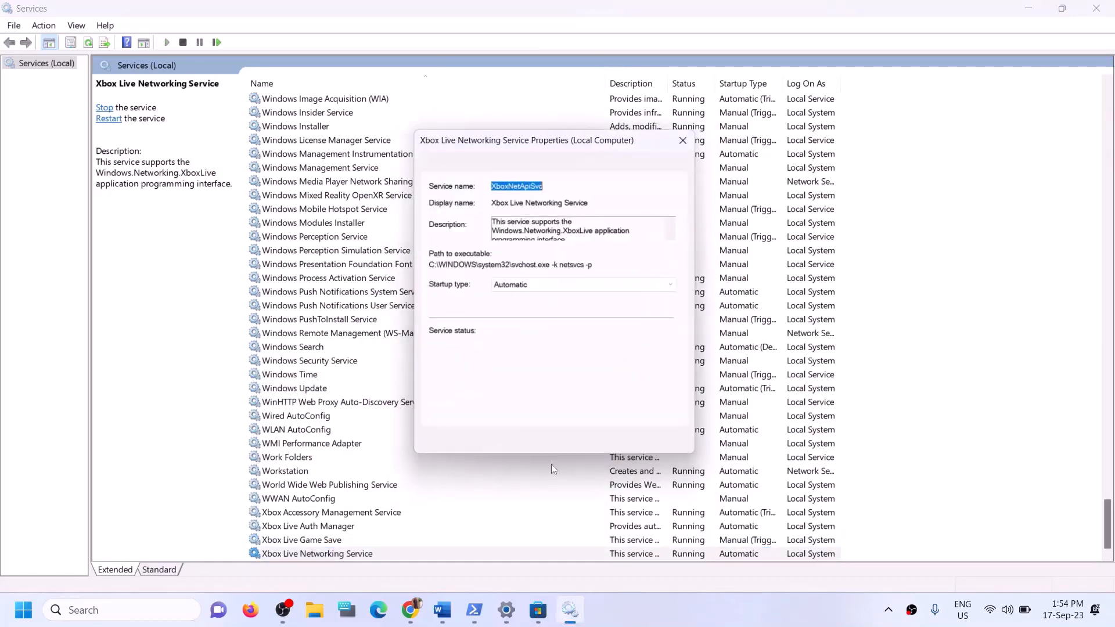
click(532, 287)
click(531, 308)
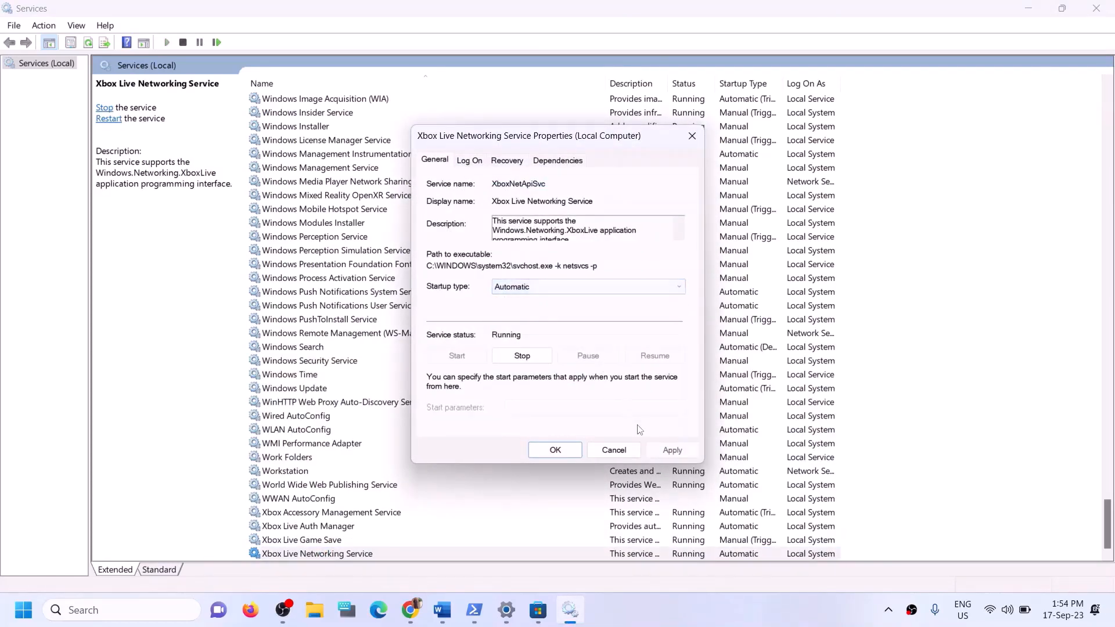
click(671, 450)
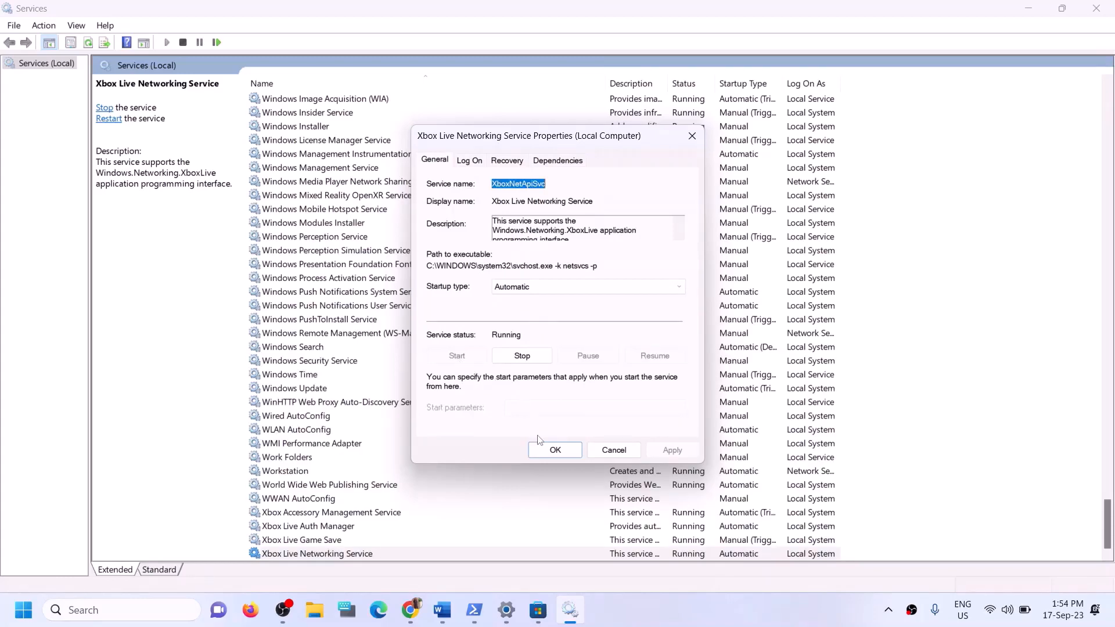
click(546, 448)
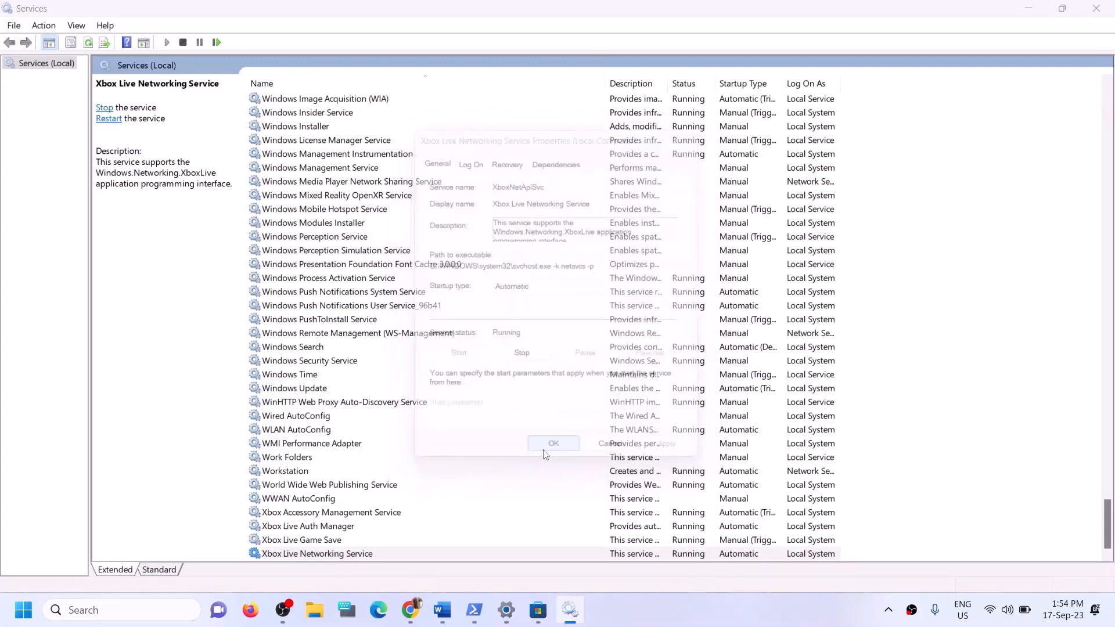
Open the Windows Update service's properties, set its startup type to Automatic, and apply the setting
click(321, 389)
double_click(453, 395)
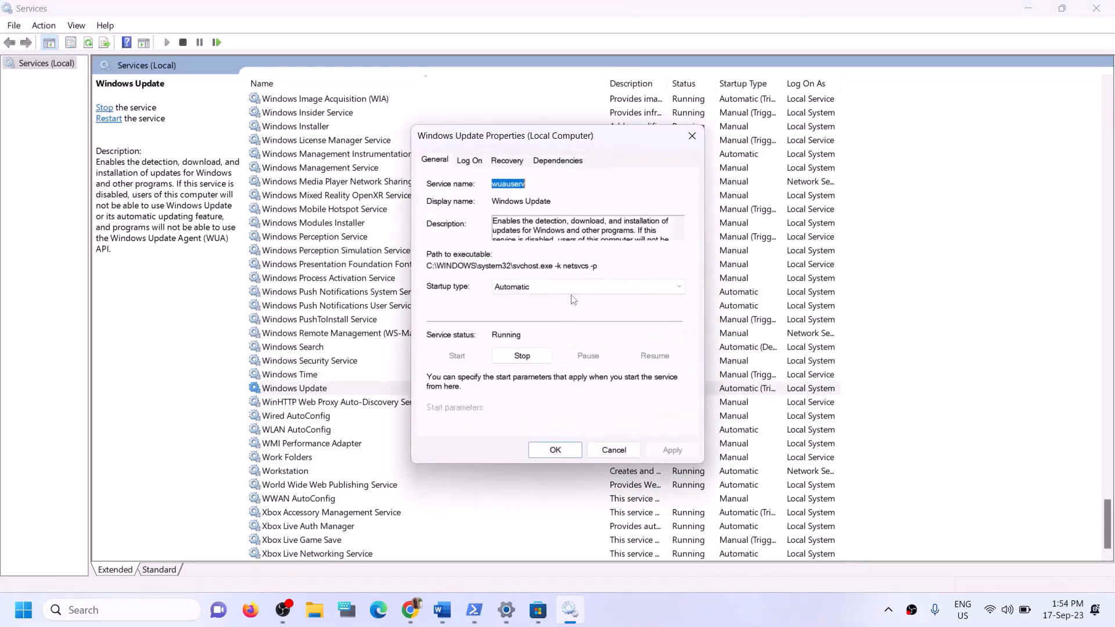
click(543, 286)
click(537, 310)
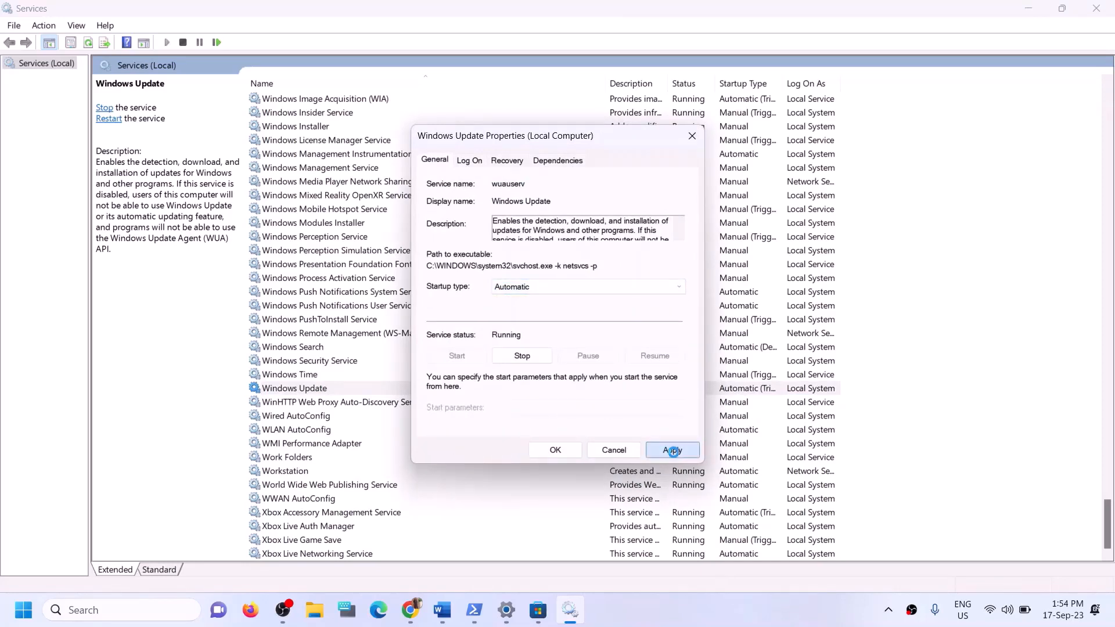
click(673, 451)
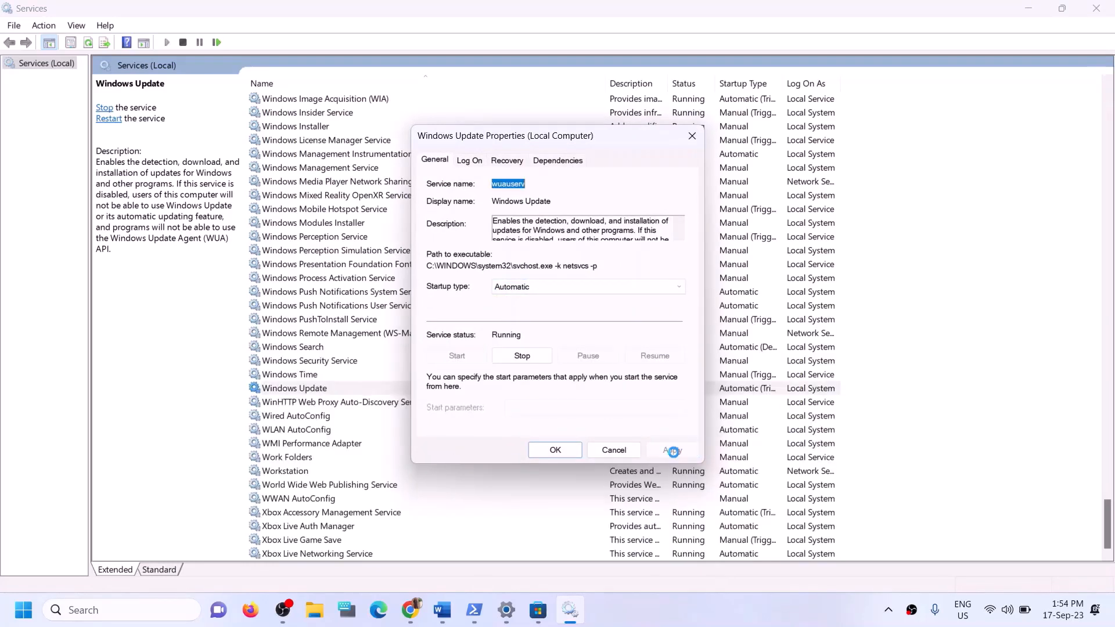
click(555, 451)
Find the two Gaming Services entries in the services list and check their status and available service actions
click(378, 307)
key(g)
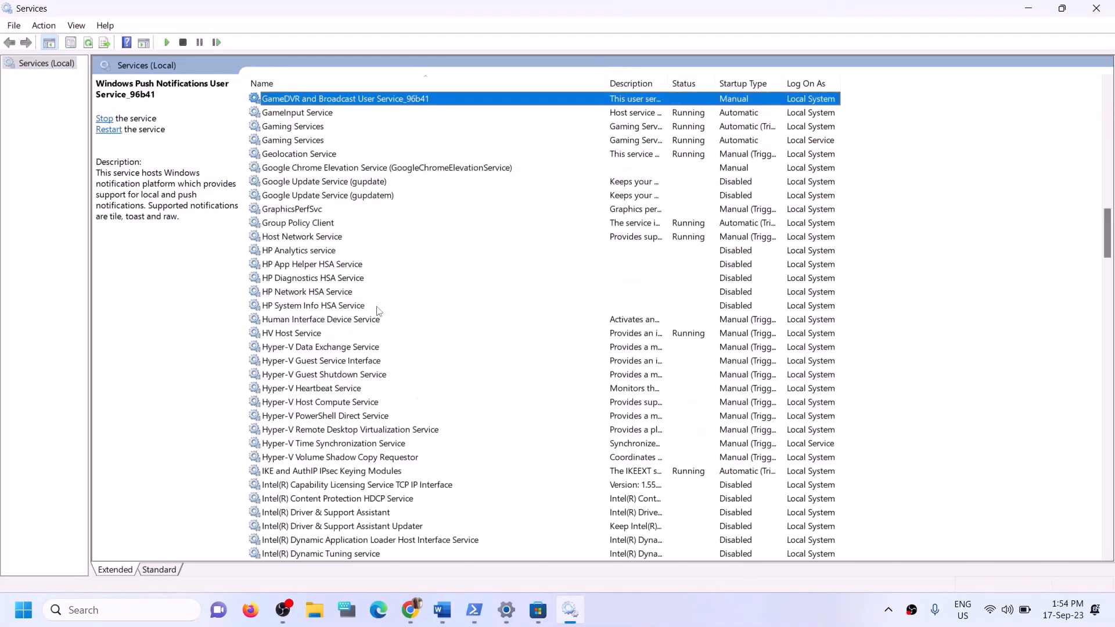
scroll(618, 234, up, 3)
click(675, 254)
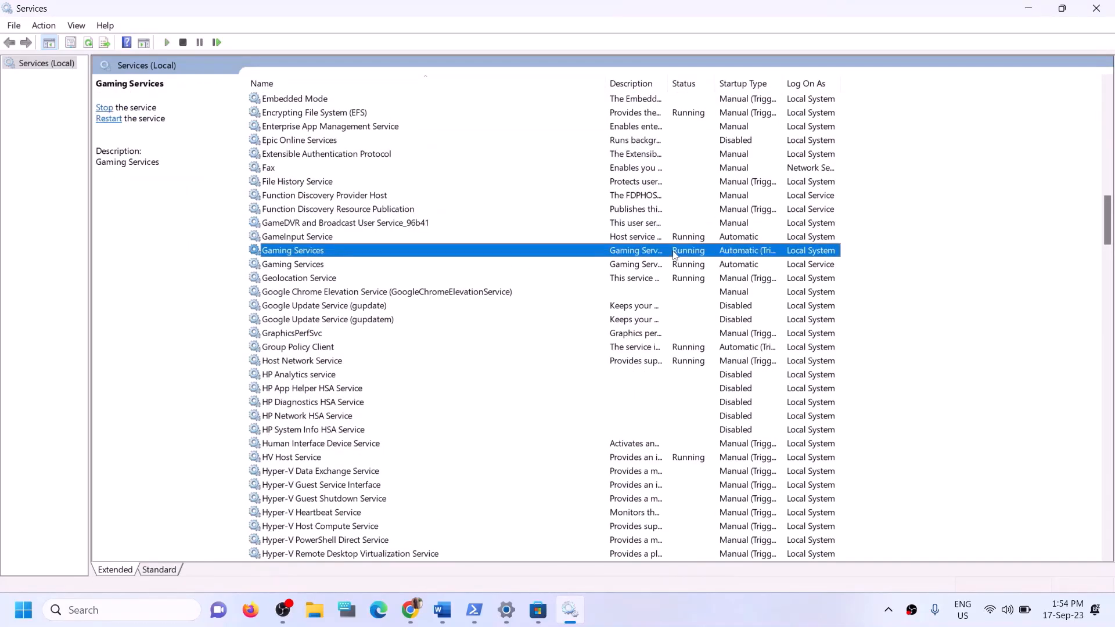
click(671, 264)
click(673, 255)
click(683, 265)
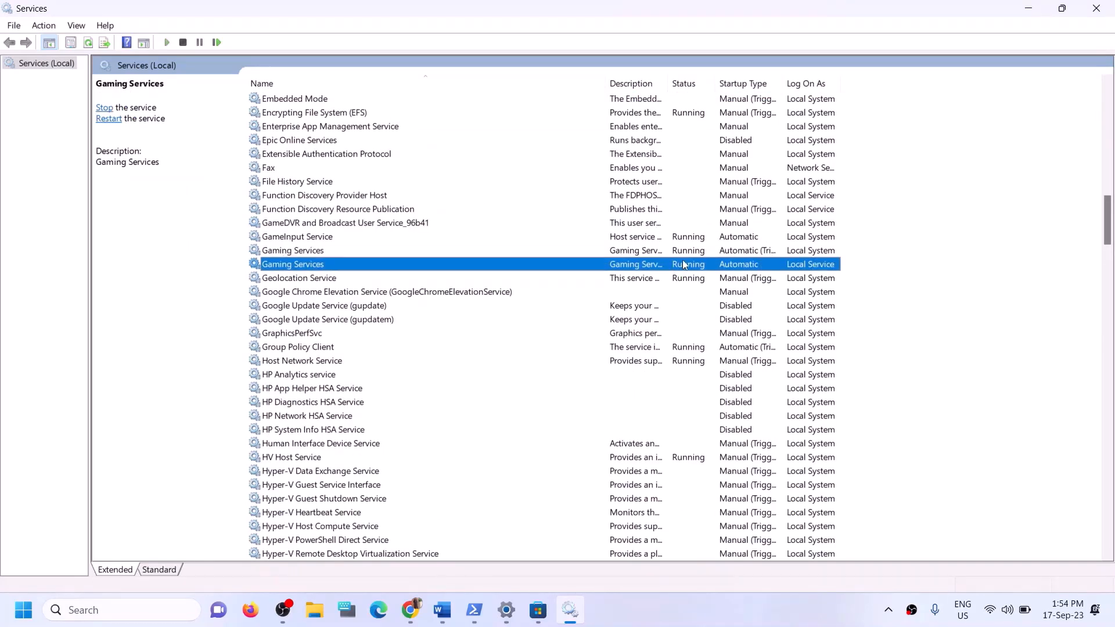
click(682, 256)
click(679, 266)
click(681, 255)
right_click(681, 256)
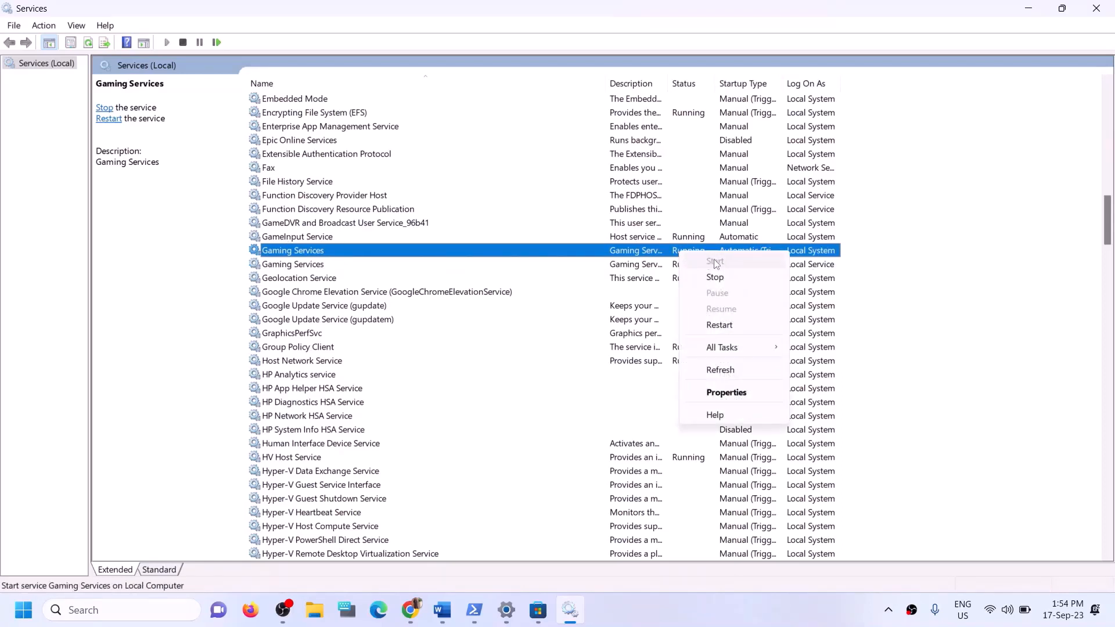
click(693, 255)
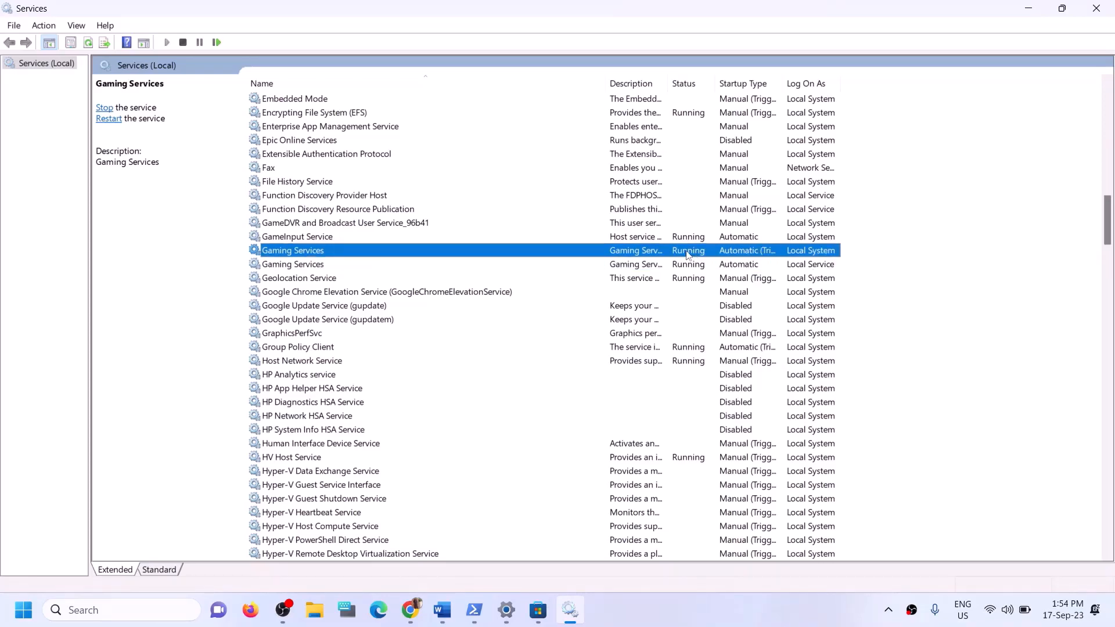
Stop both Gaming Services entries, the Local System one first and the Local Service one second
right_click(688, 255)
click(716, 280)
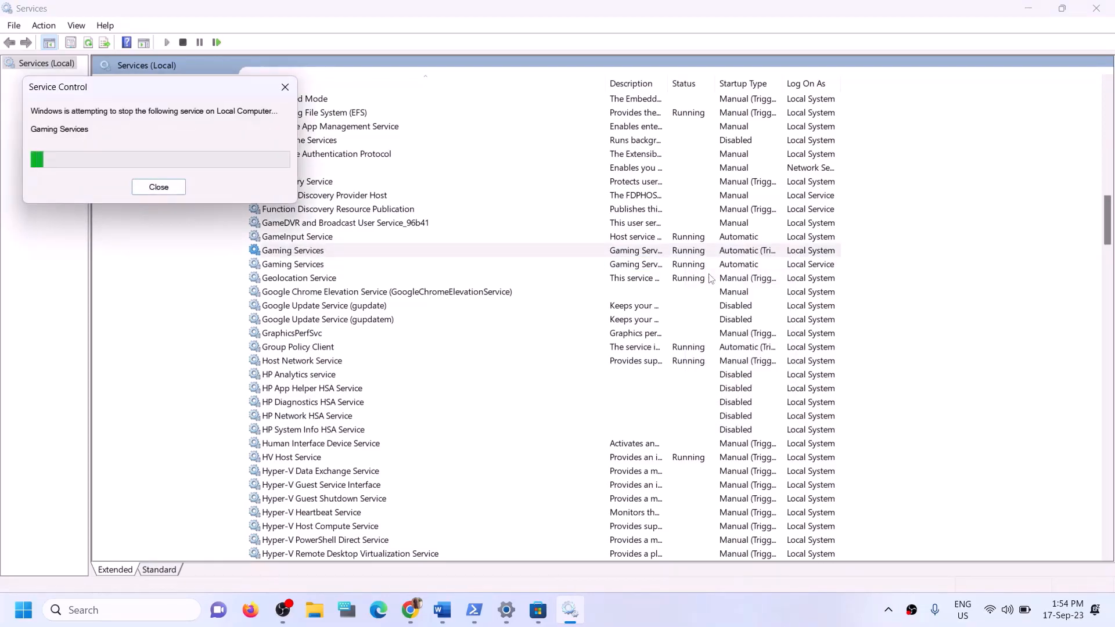
click(648, 265)
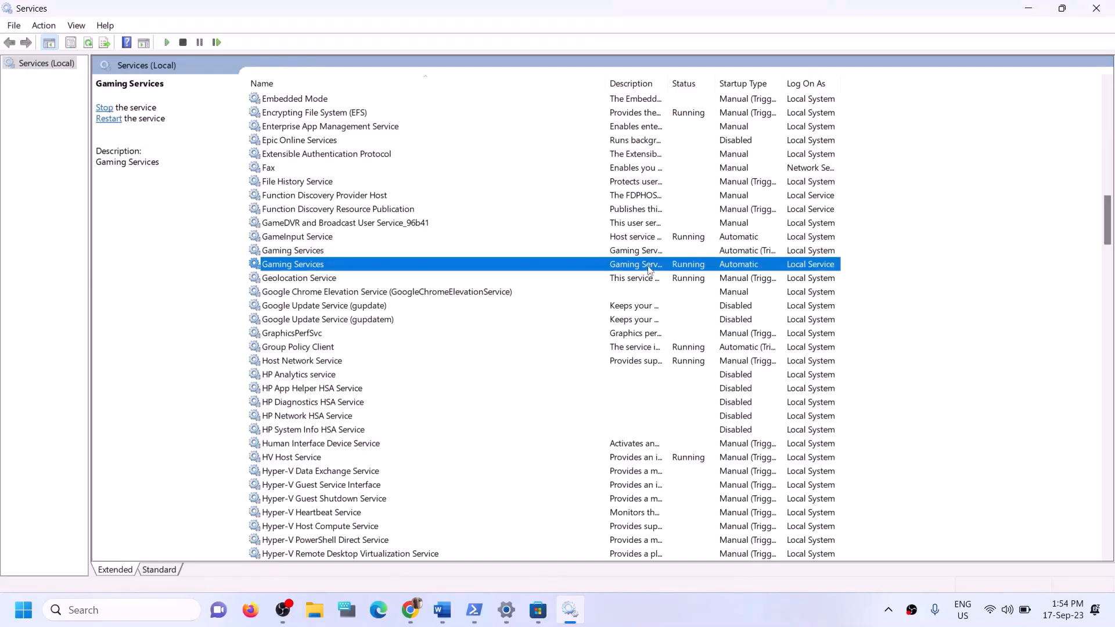
right_click(651, 266)
click(701, 290)
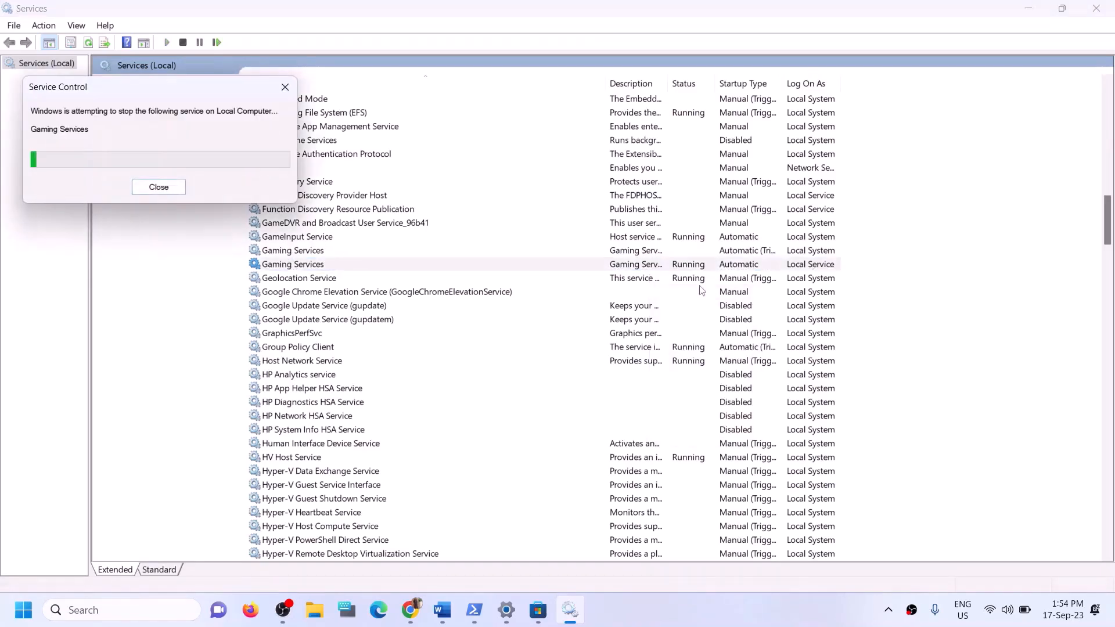
Start both Gaming Services entries, the Local System one first and the Local Service one second
click(613, 254)
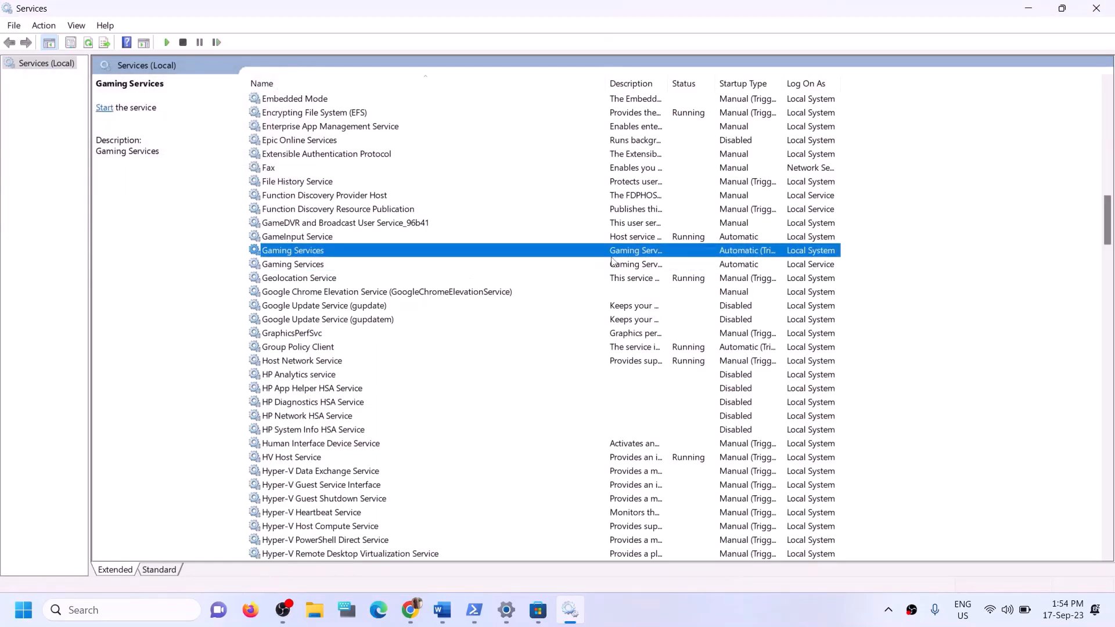
right_click(635, 256)
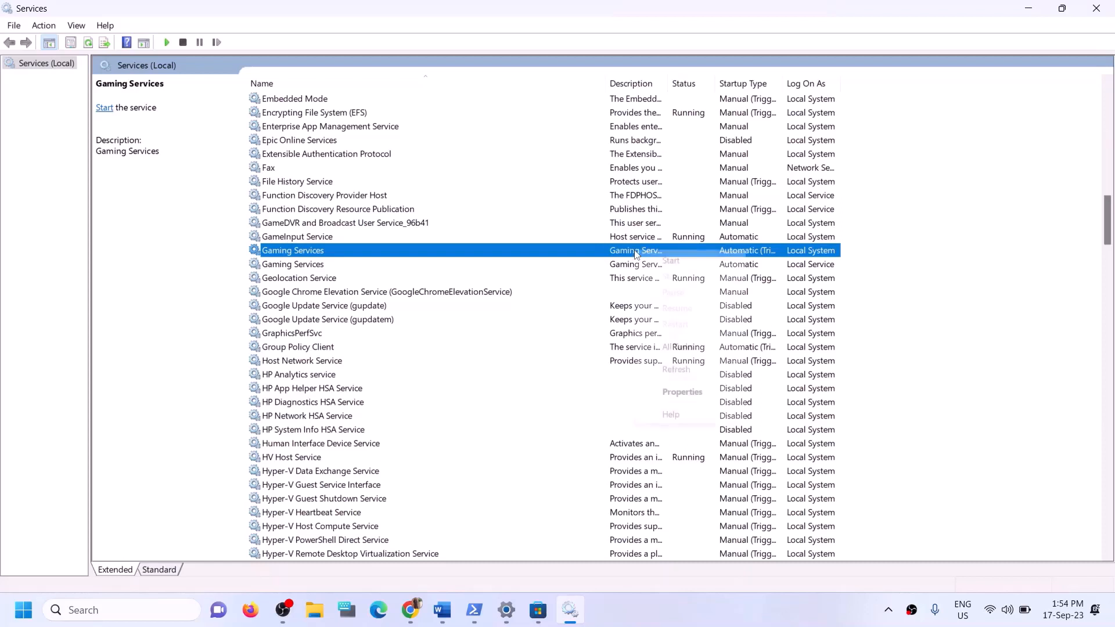
click(323, 267)
click(311, 255)
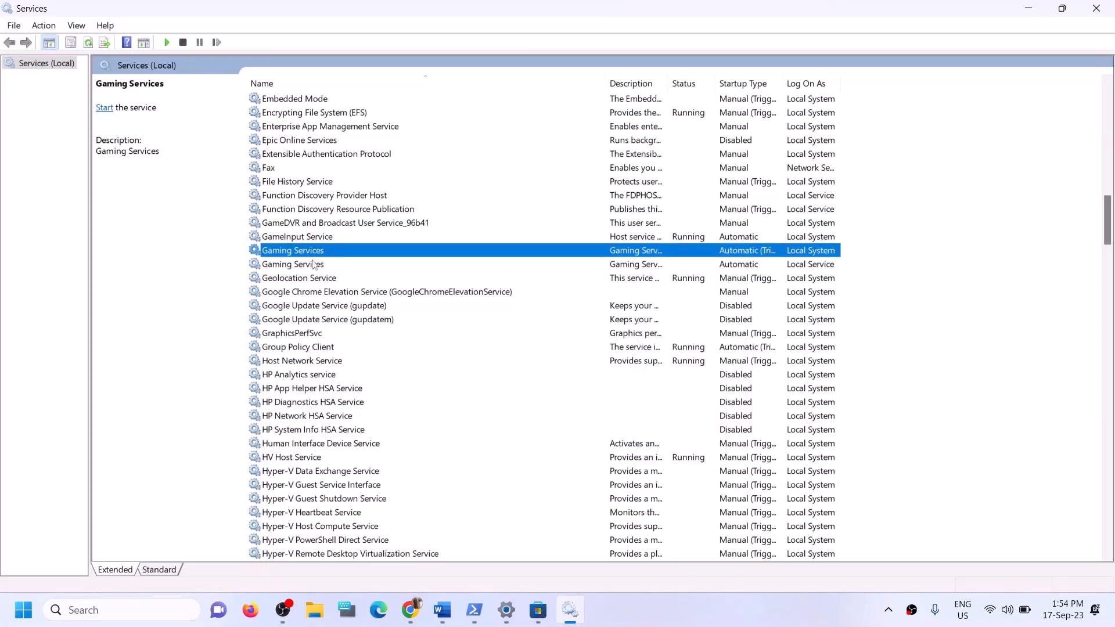
click(312, 266)
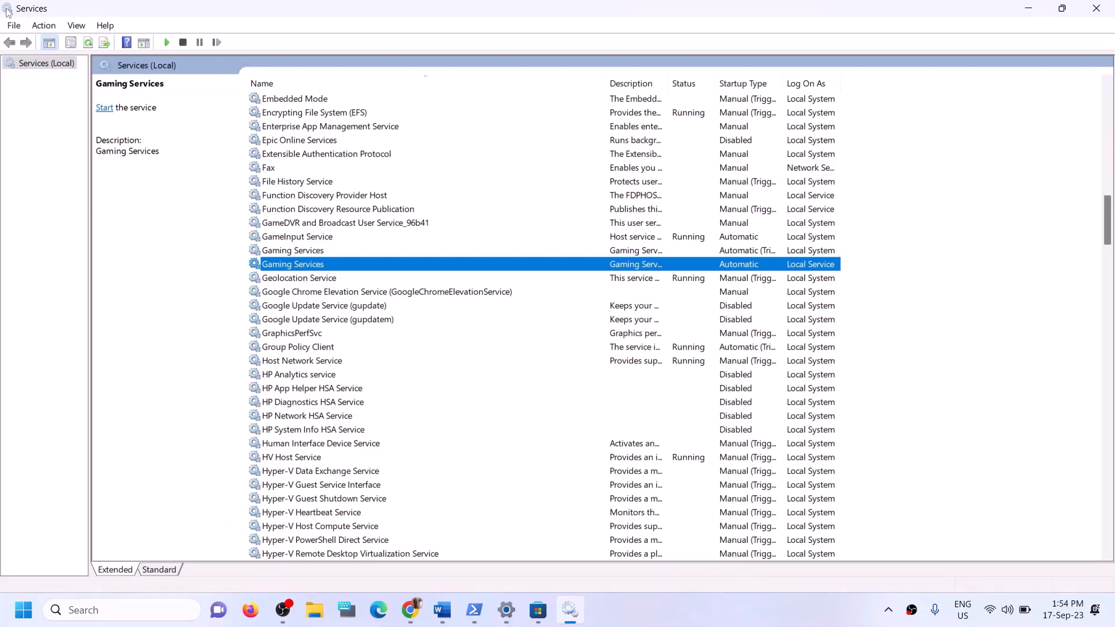
click(621, 254)
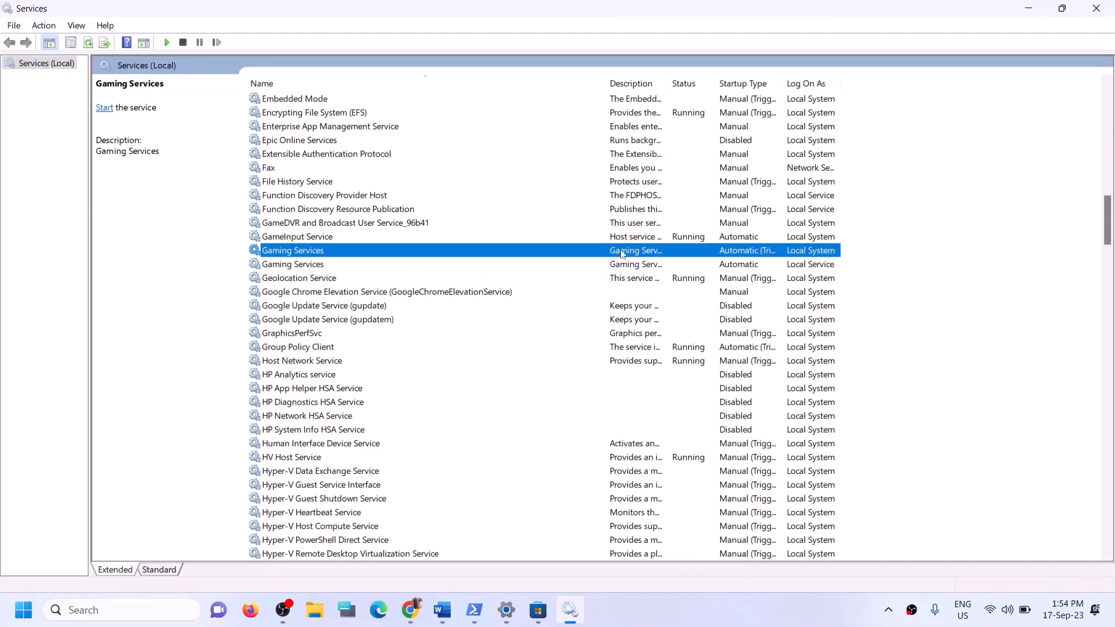
right_click(629, 250)
click(652, 260)
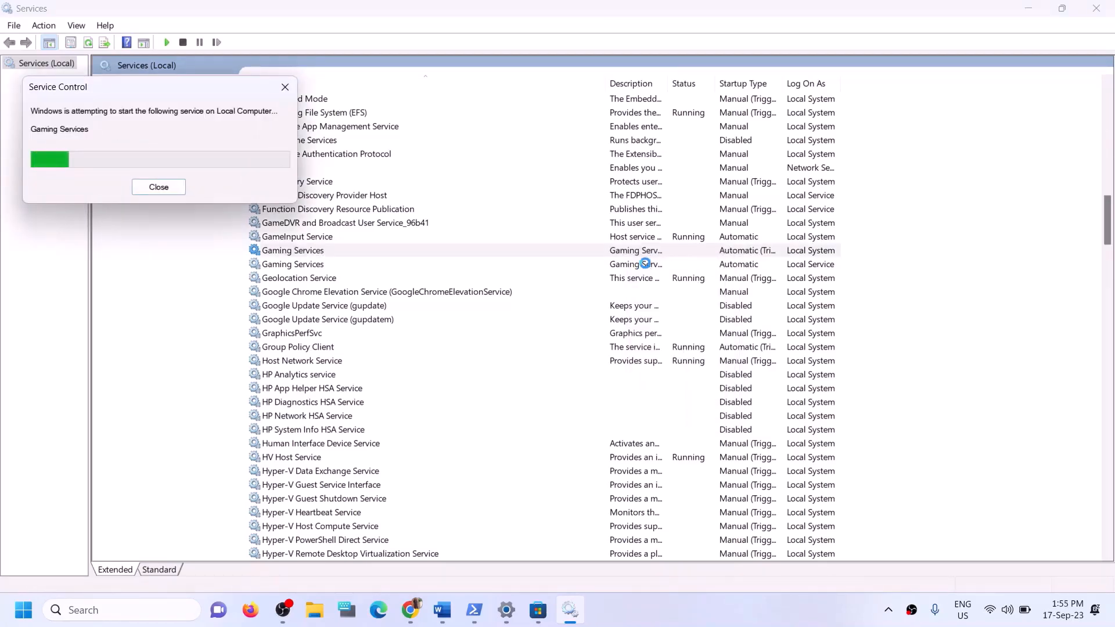
click(644, 268)
right_click(643, 268)
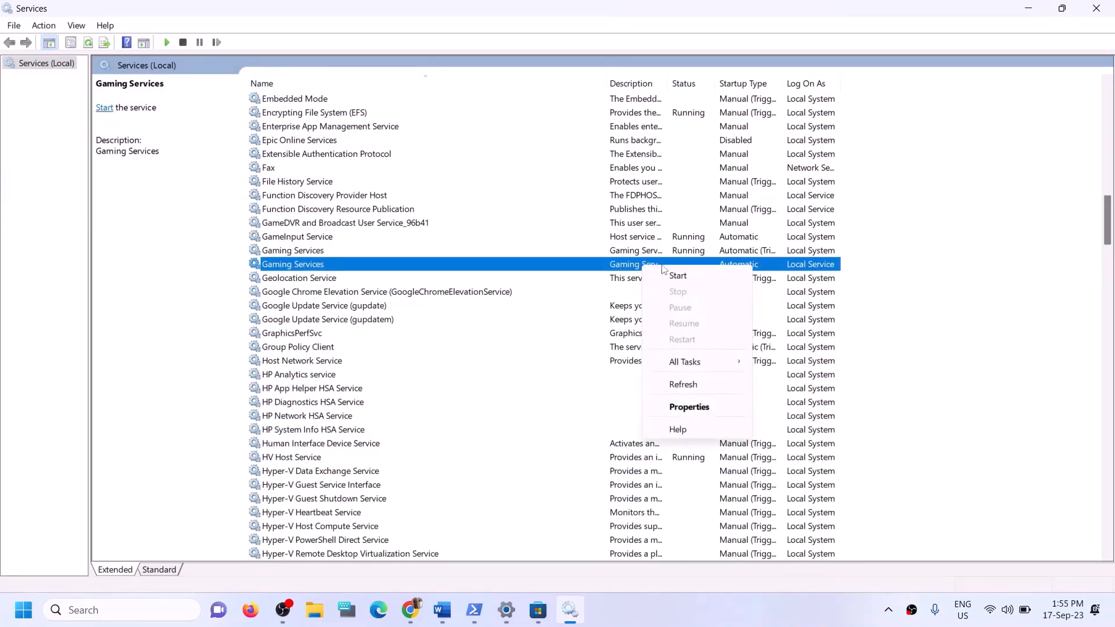
click(683, 275)
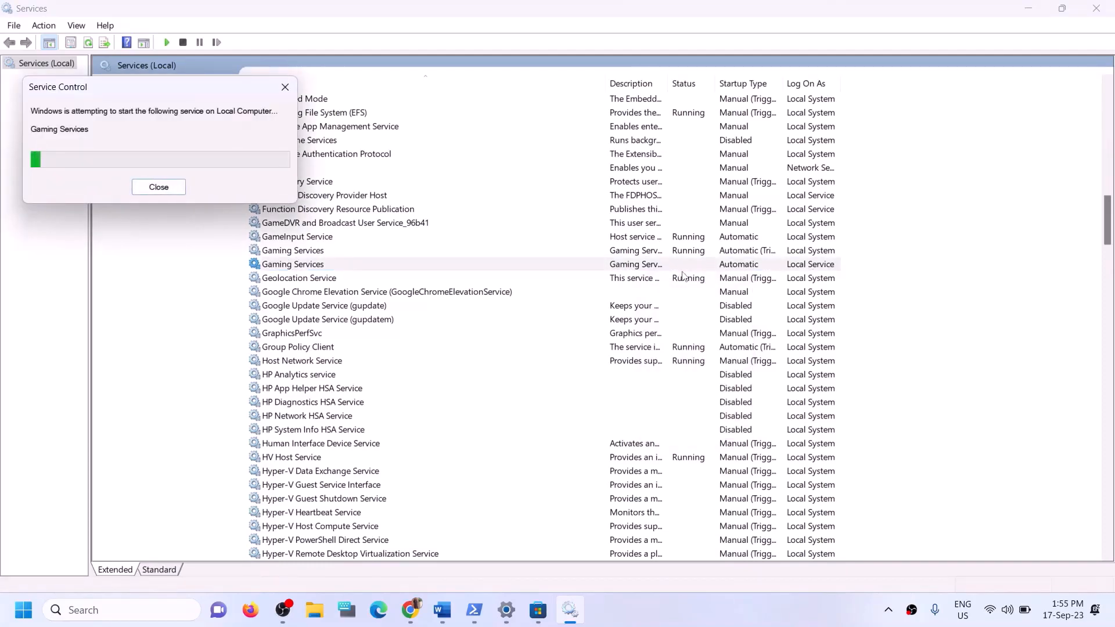
Open the Microsoft Store Install Service's properties, choose Automatic as its startup type, and confirm the dialog
click(387, 252)
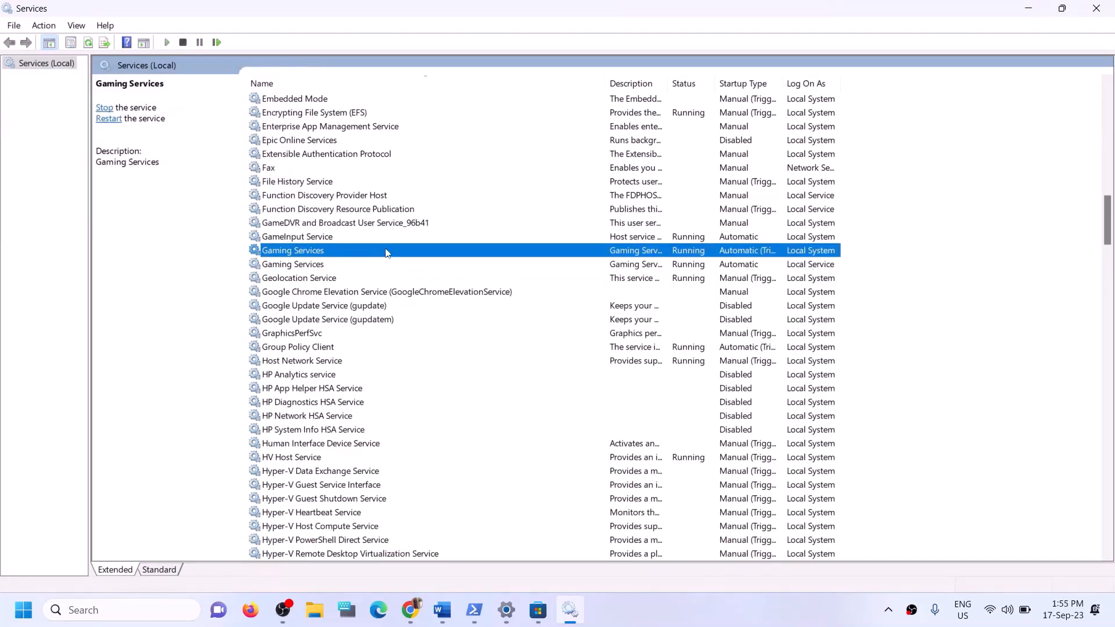
key(m)
click(339, 303)
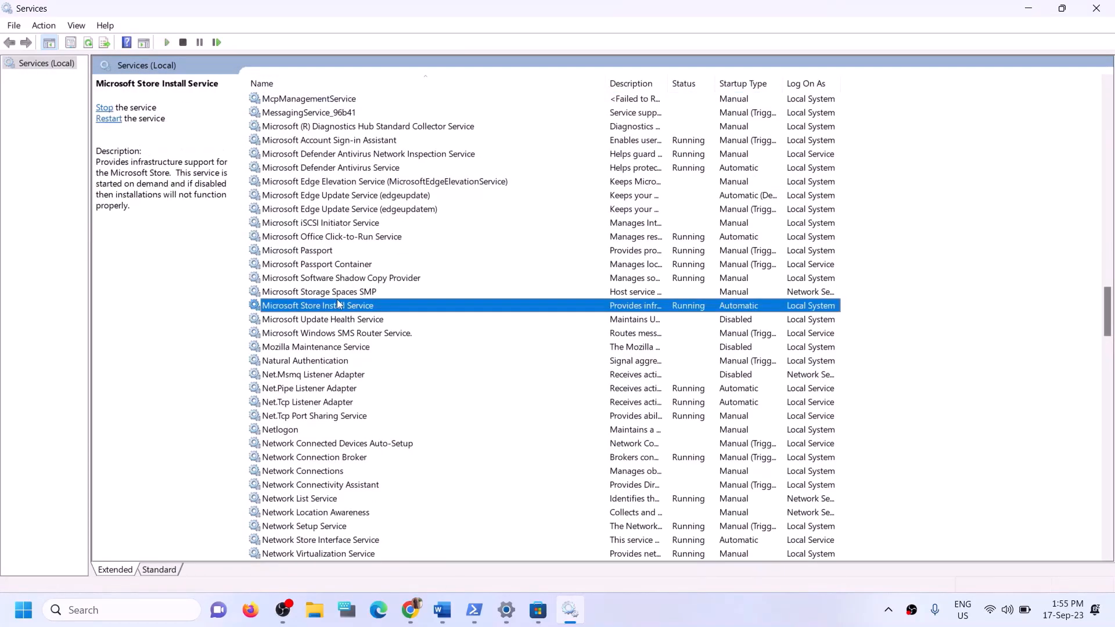
double_click(451, 311)
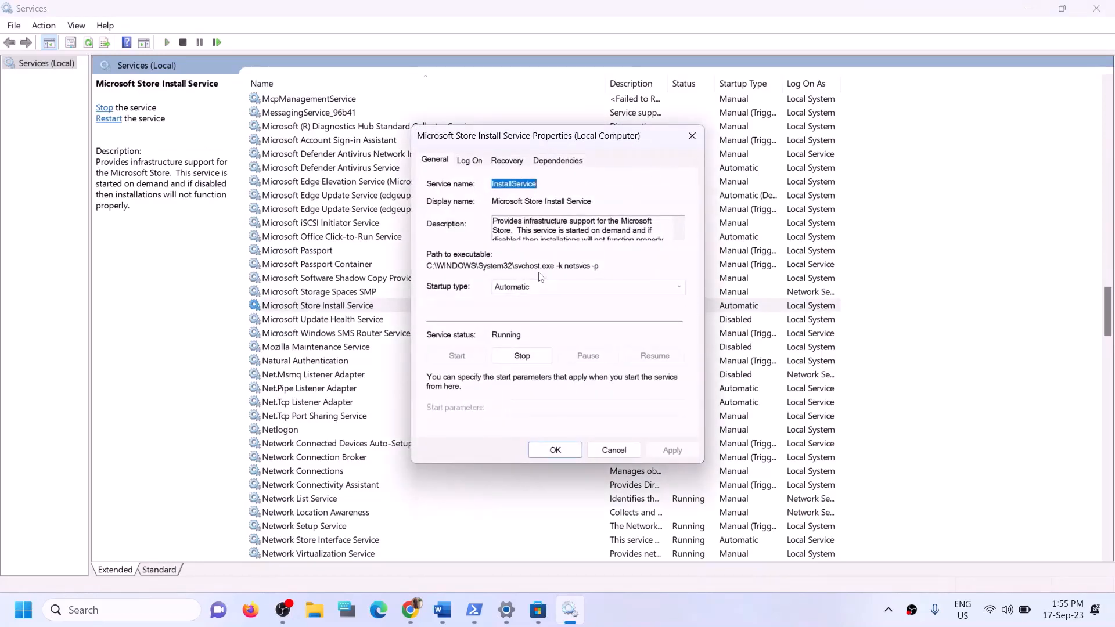
click(538, 285)
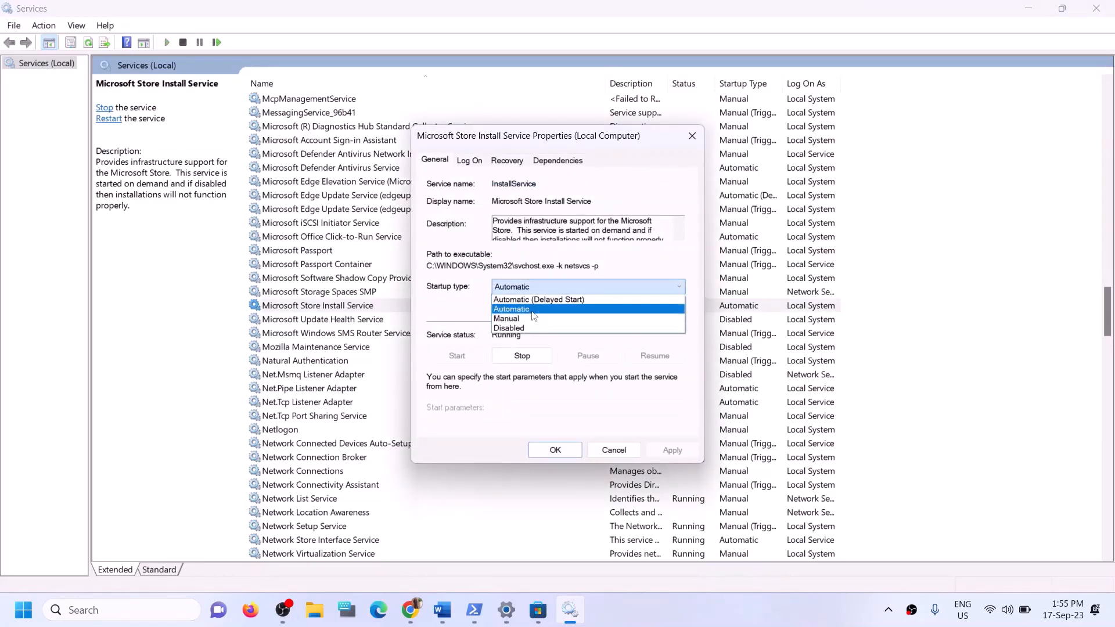
click(532, 311)
click(672, 450)
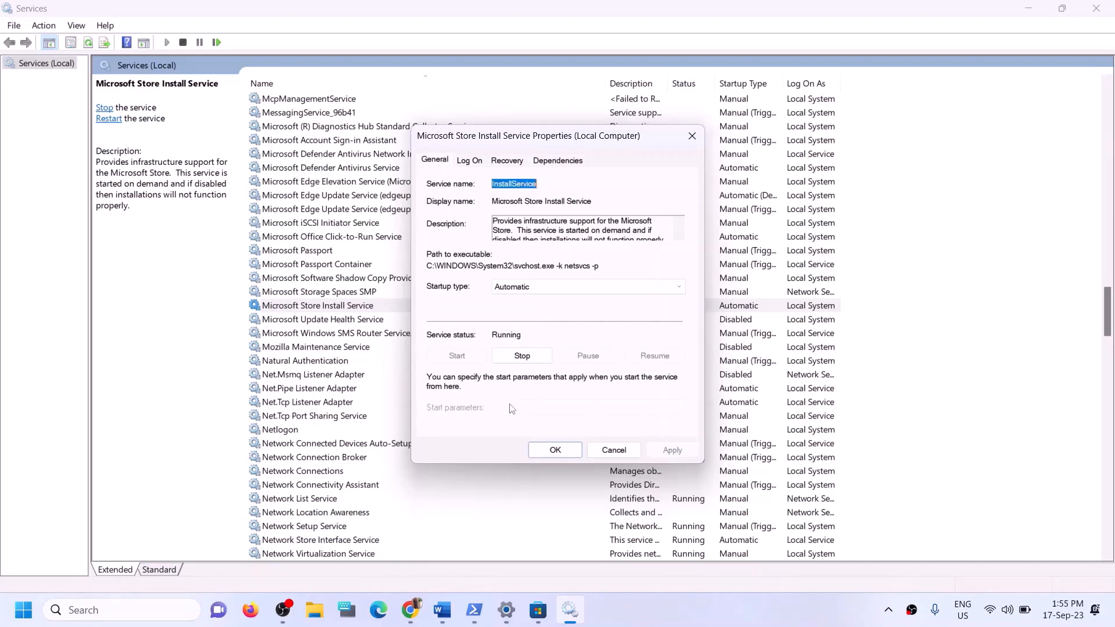
click(564, 447)
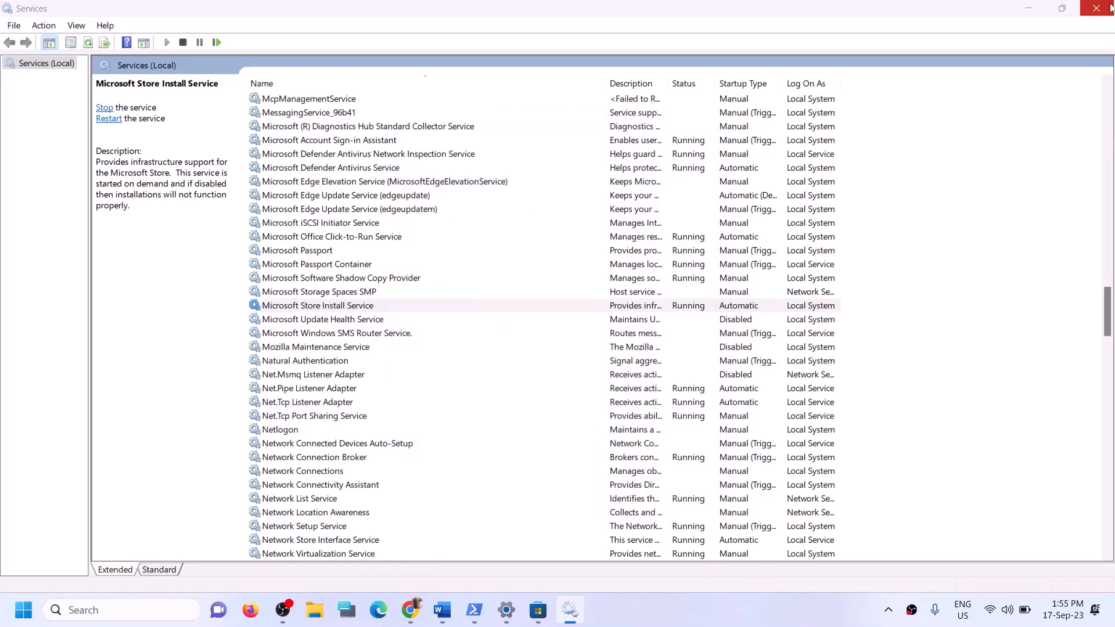
Consult the Word guide through Step 9, check for updates in the Windows Update settings, and close Settings
drag(156, 249, 583, 285)
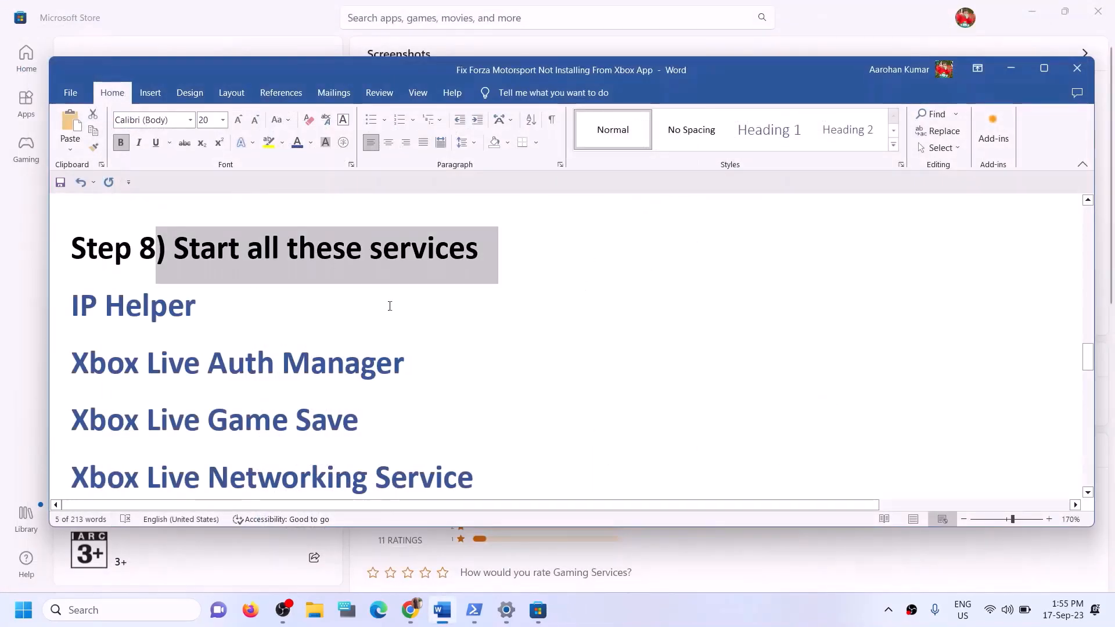
scroll(349, 326, down, 6)
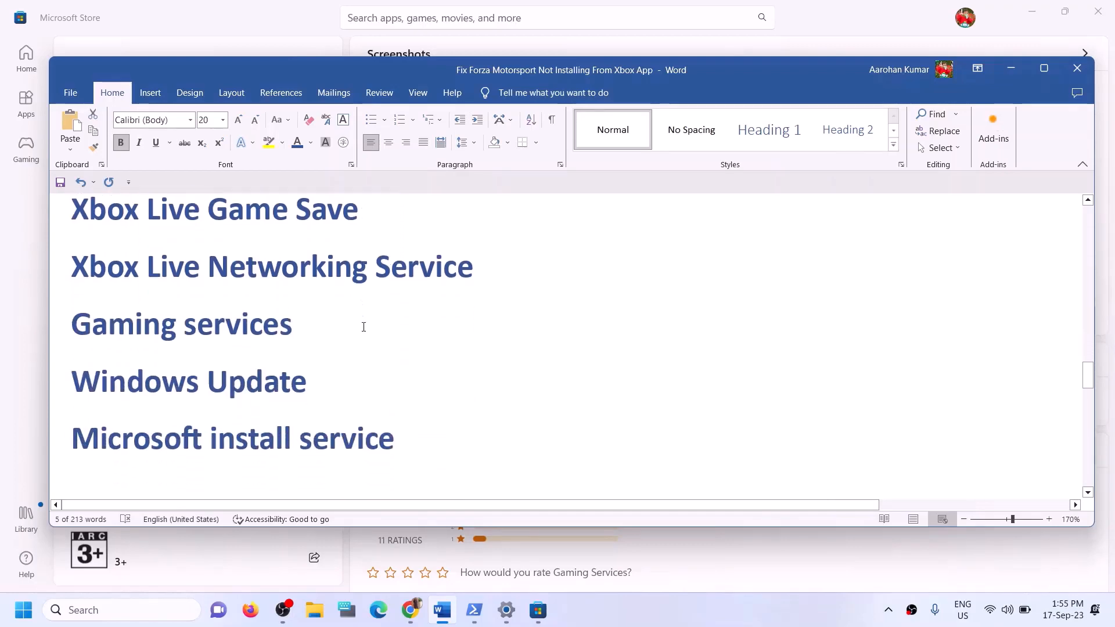
scroll(363, 327, down, 1)
scroll(363, 326, up, 1)
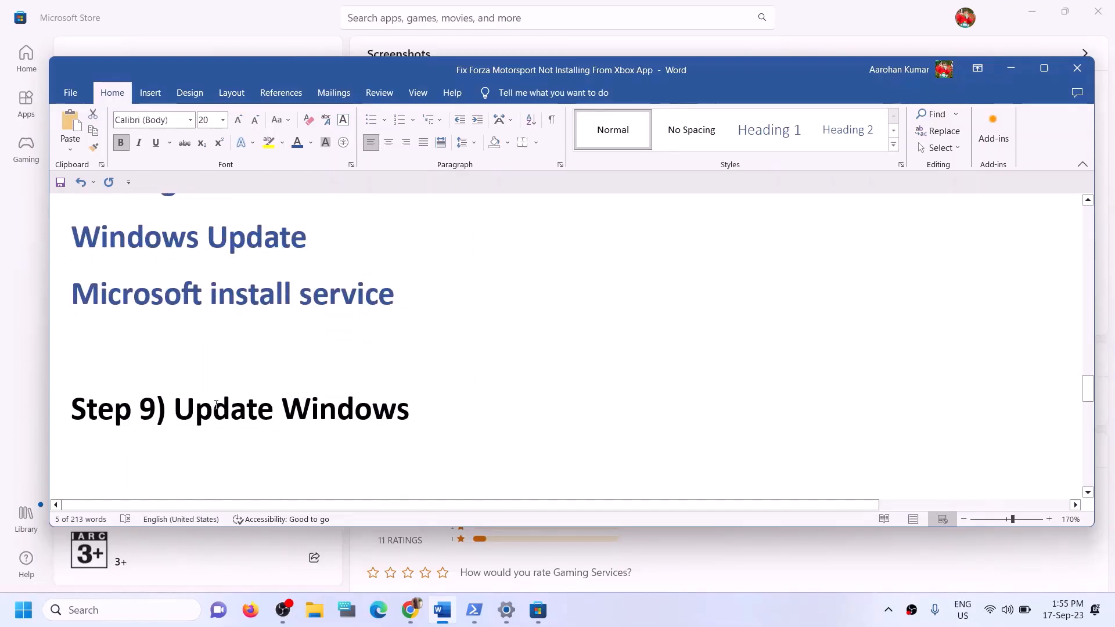
drag(174, 409, 507, 407)
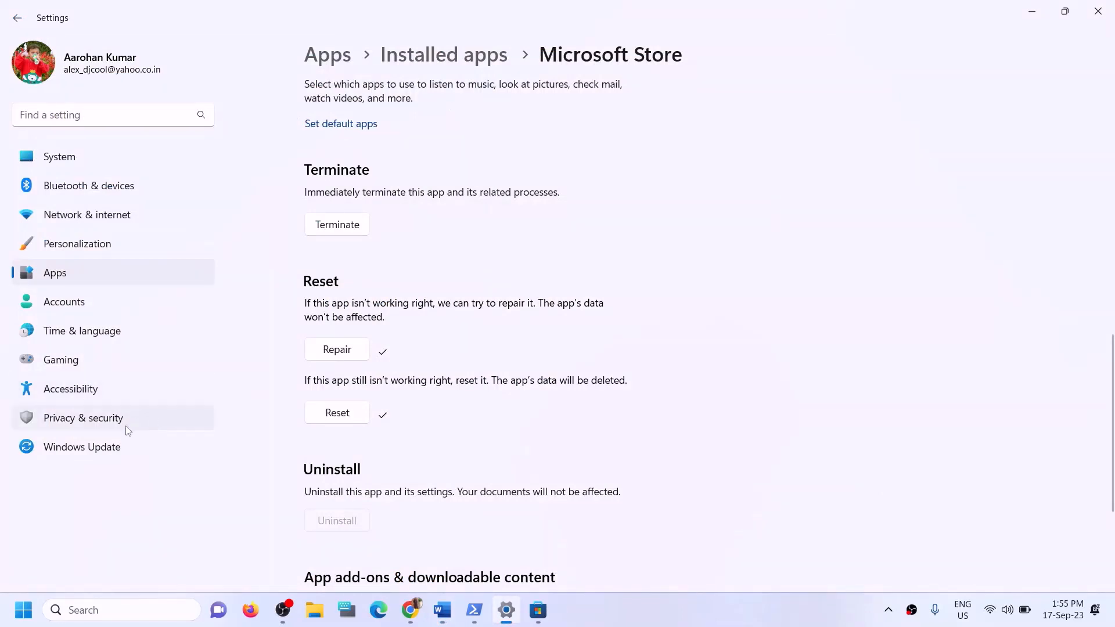
click(105, 447)
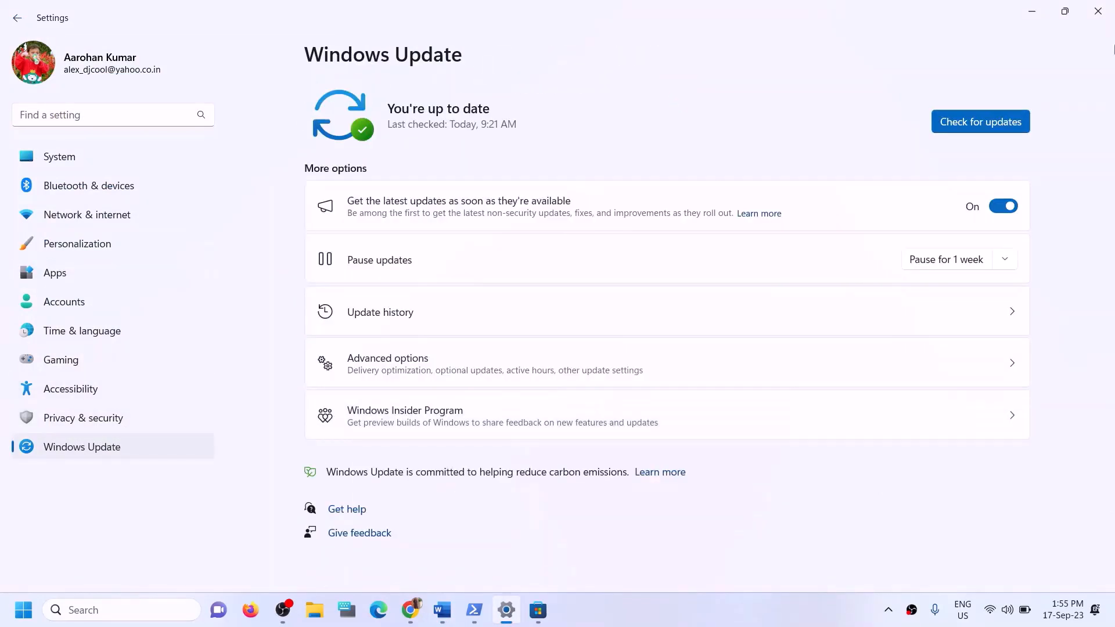
click(985, 121)
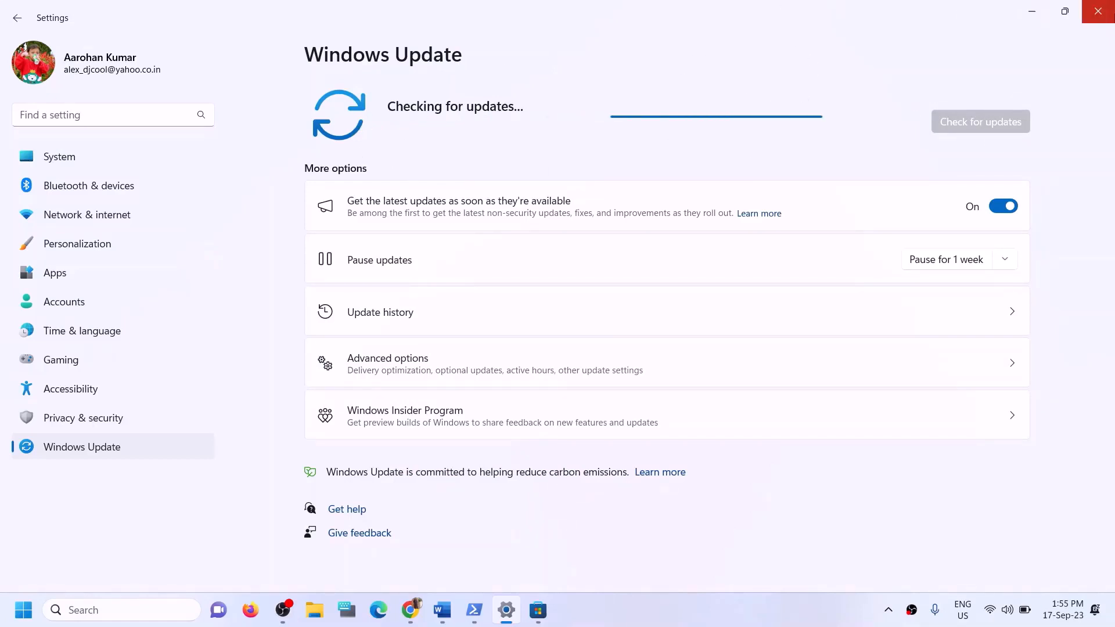
click(1098, 11)
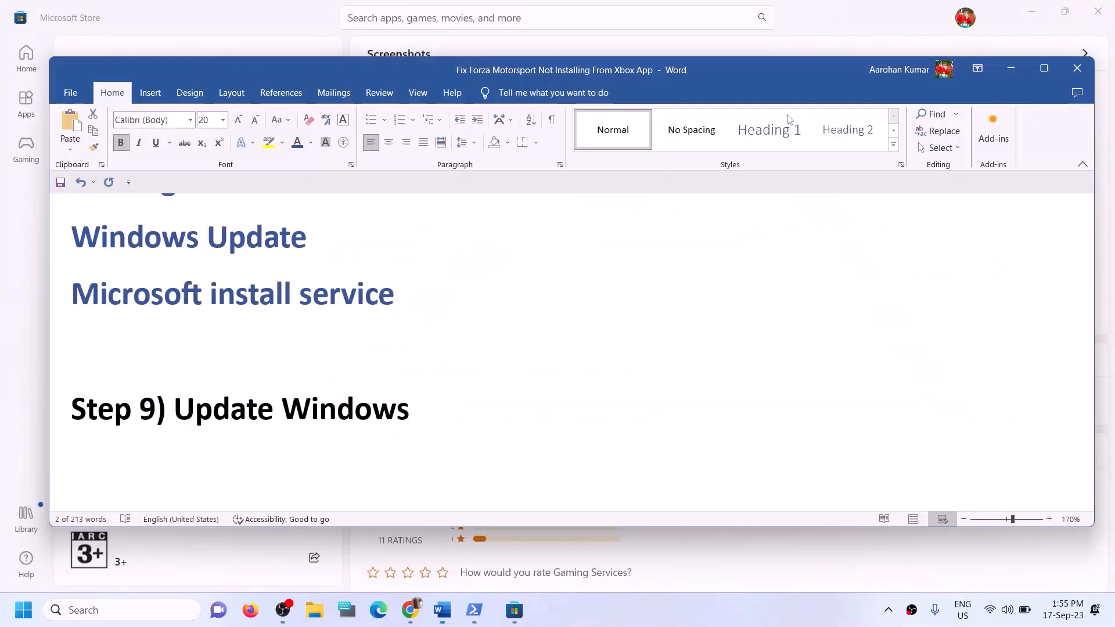
Copy the WSRESET command from Step 10 of the Word guide and run it through Windows search
scroll(319, 397, down, 3)
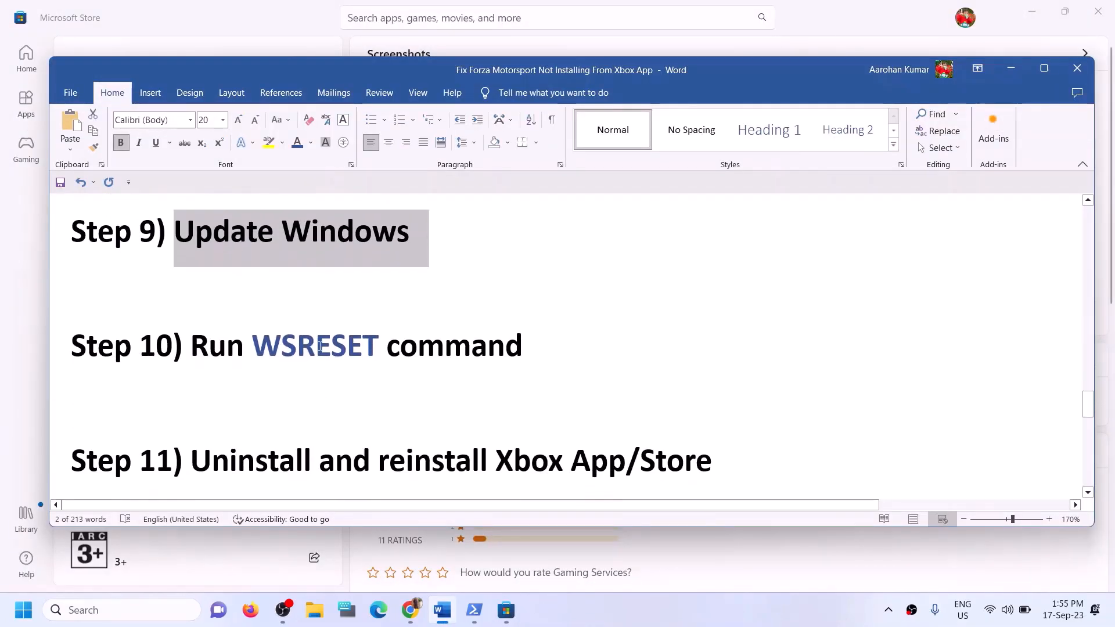
scroll(323, 399, up, 1)
double_click(323, 410)
key(ctrl+c)
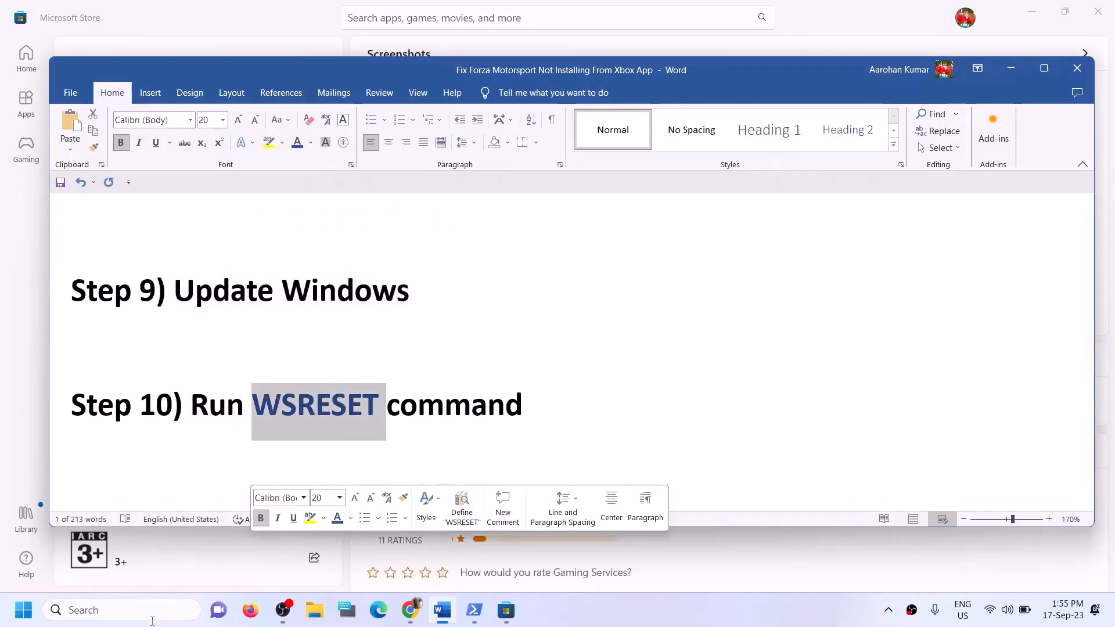
click(150, 619)
key(ctrl+v)
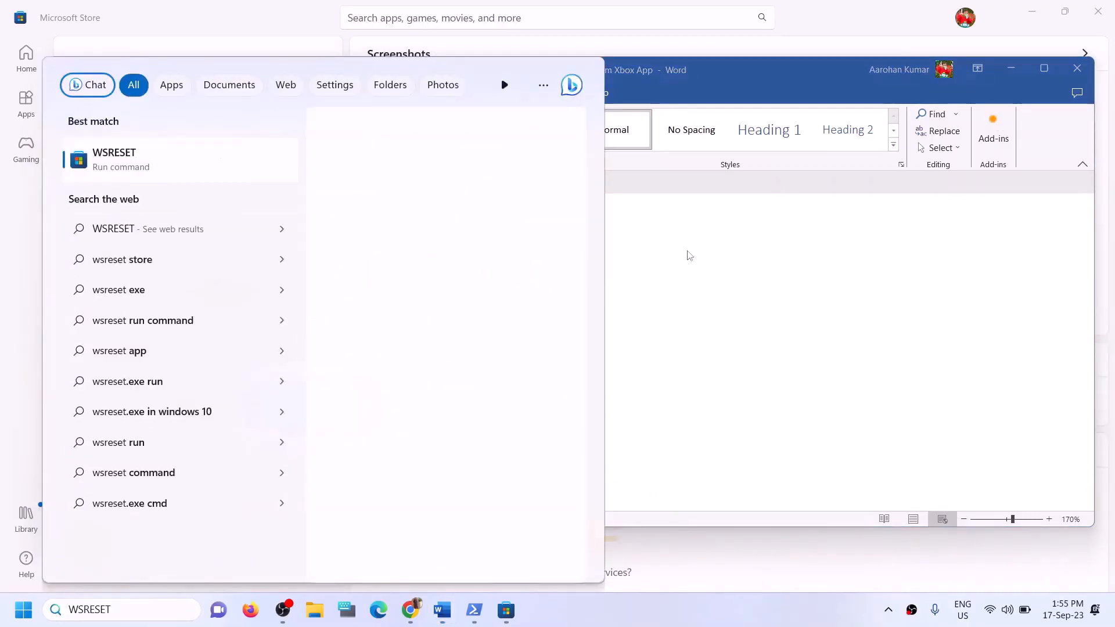
key(Return)
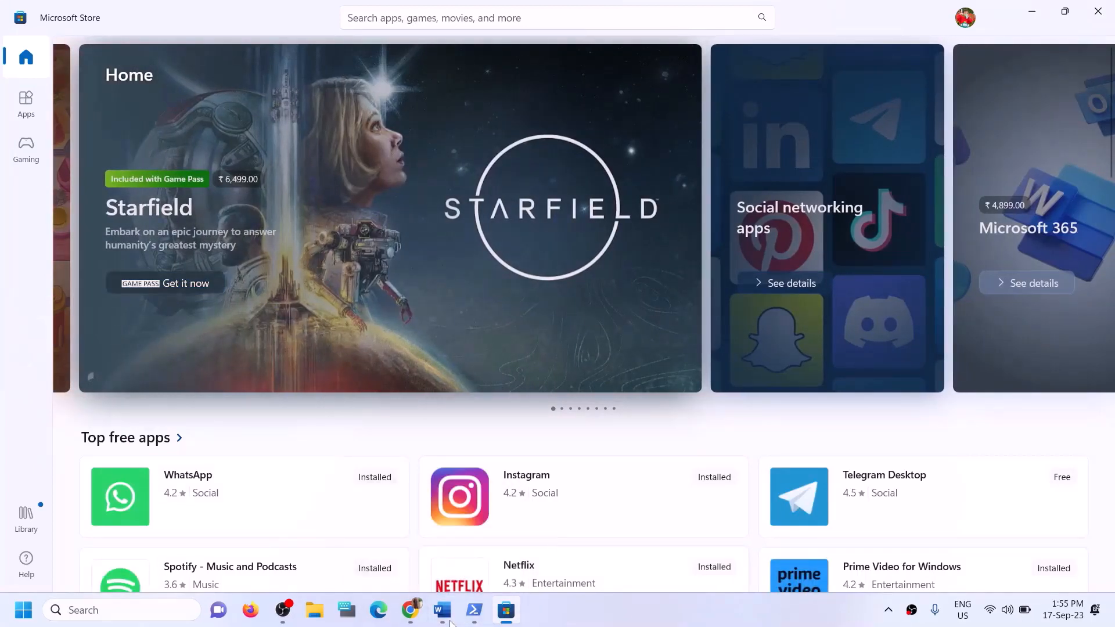
Return to the Word guide and highlight "reinstall Xbox App/Store" in the Step 11 heading
click(448, 618)
scroll(315, 419, down, 3)
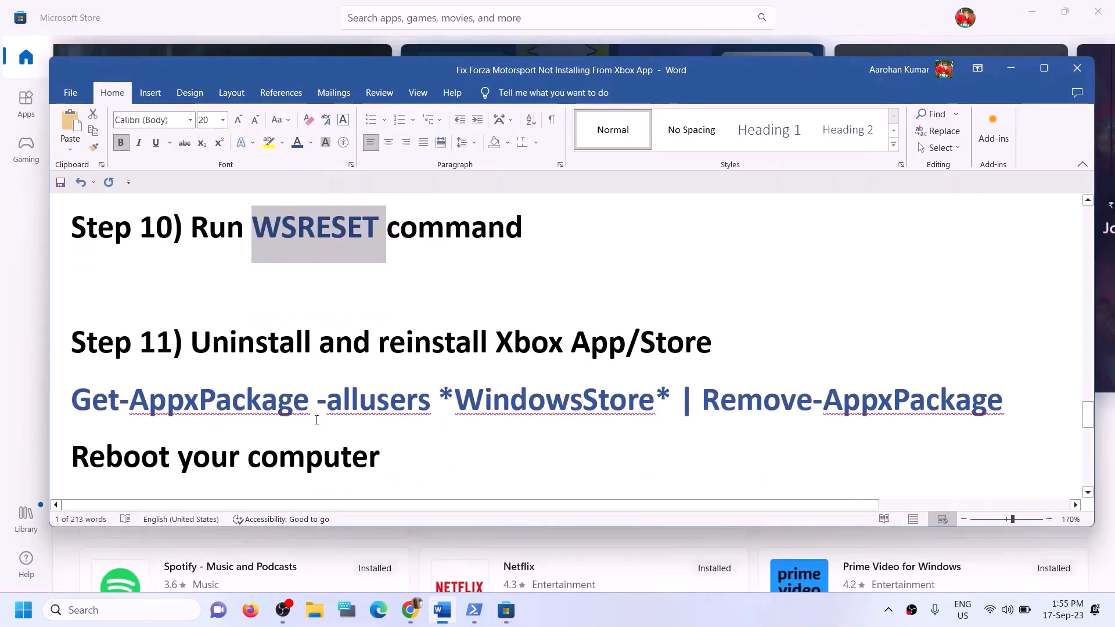
scroll(317, 420, down, 1)
drag(481, 287, 749, 286)
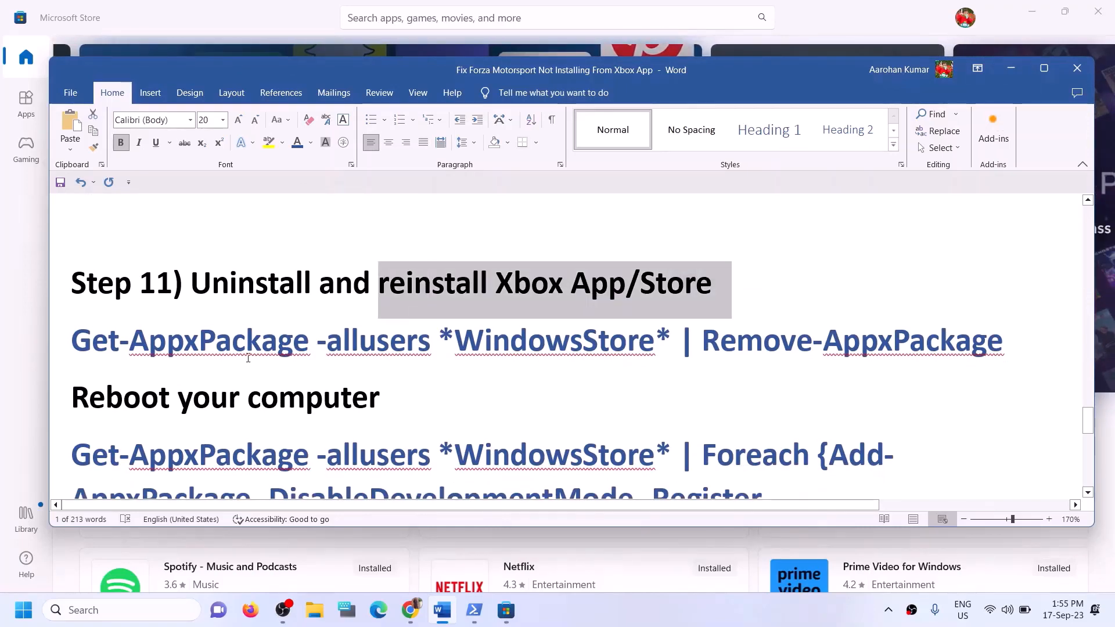
Find the Xbox app through Windows search, uninstall it with confirmation, and return to the Word guide
click(516, 374)
scroll(516, 372, down, 1)
scroll(517, 372, up, 1)
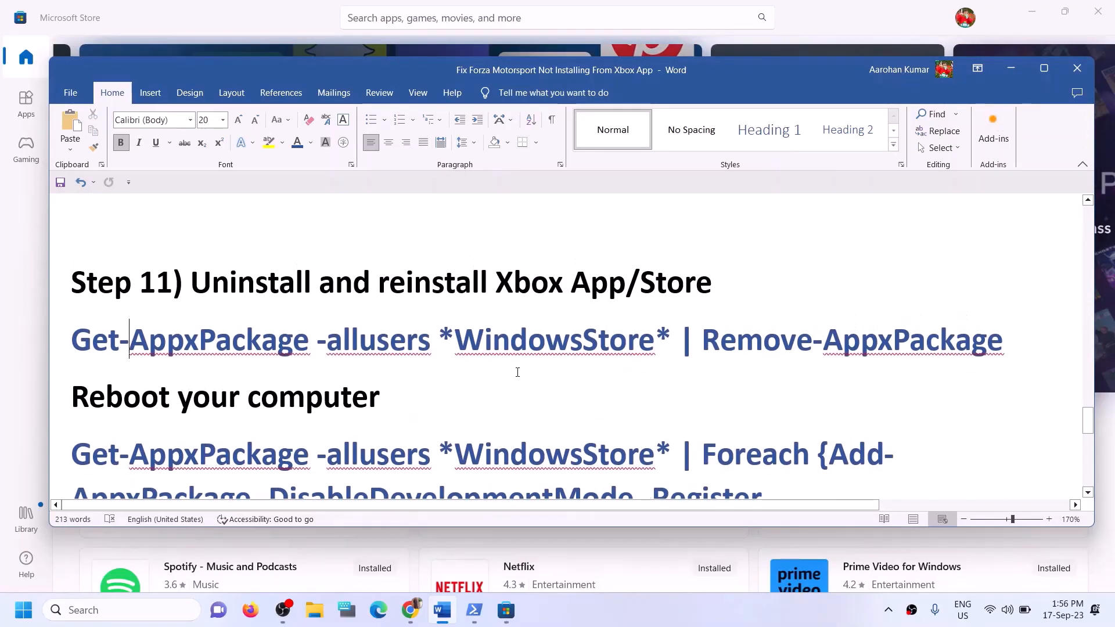
click(114, 614)
text(xbox)
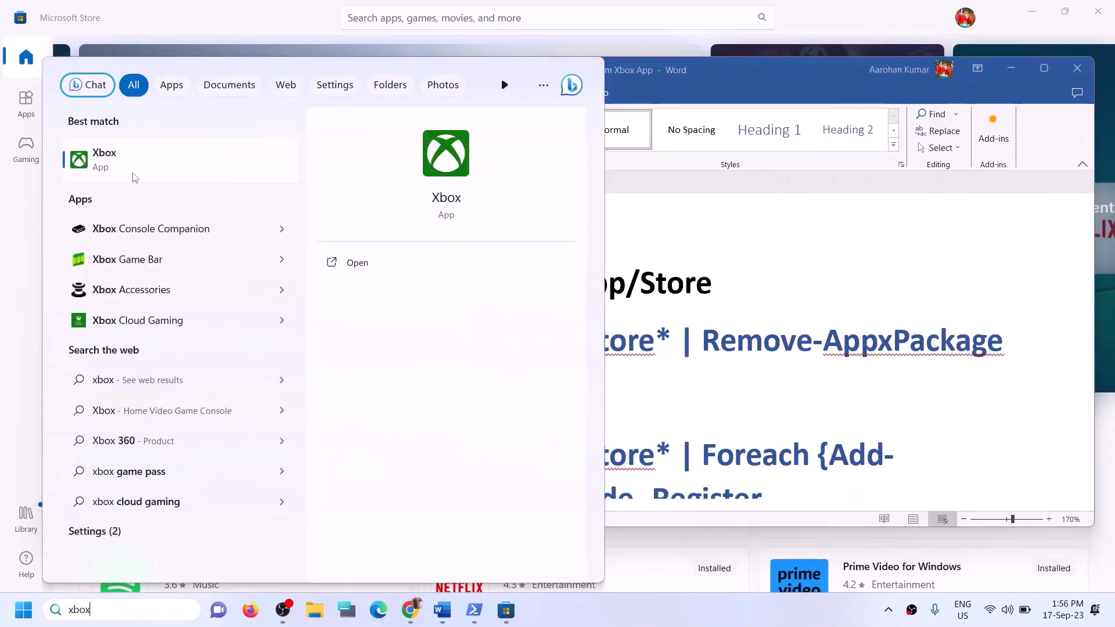
right_click(134, 172)
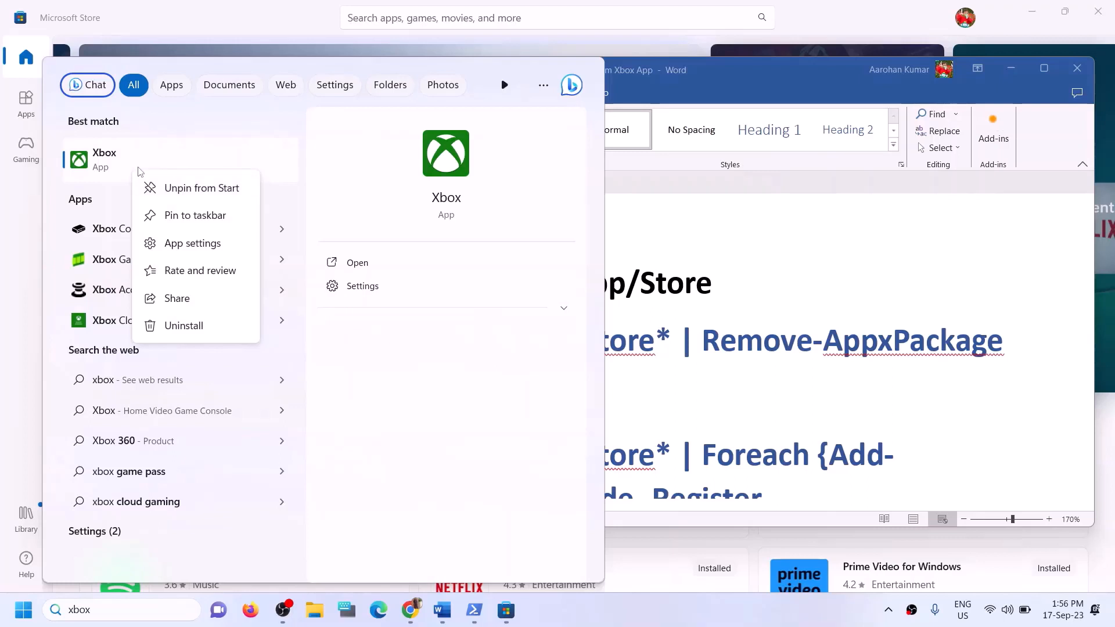
click(184, 326)
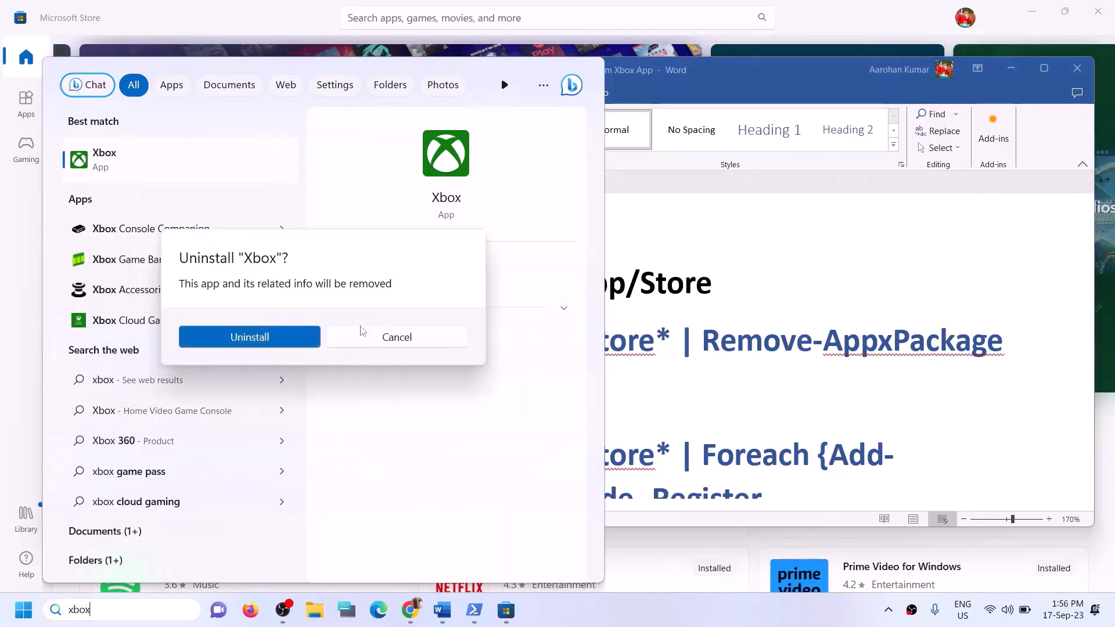
click(236, 340)
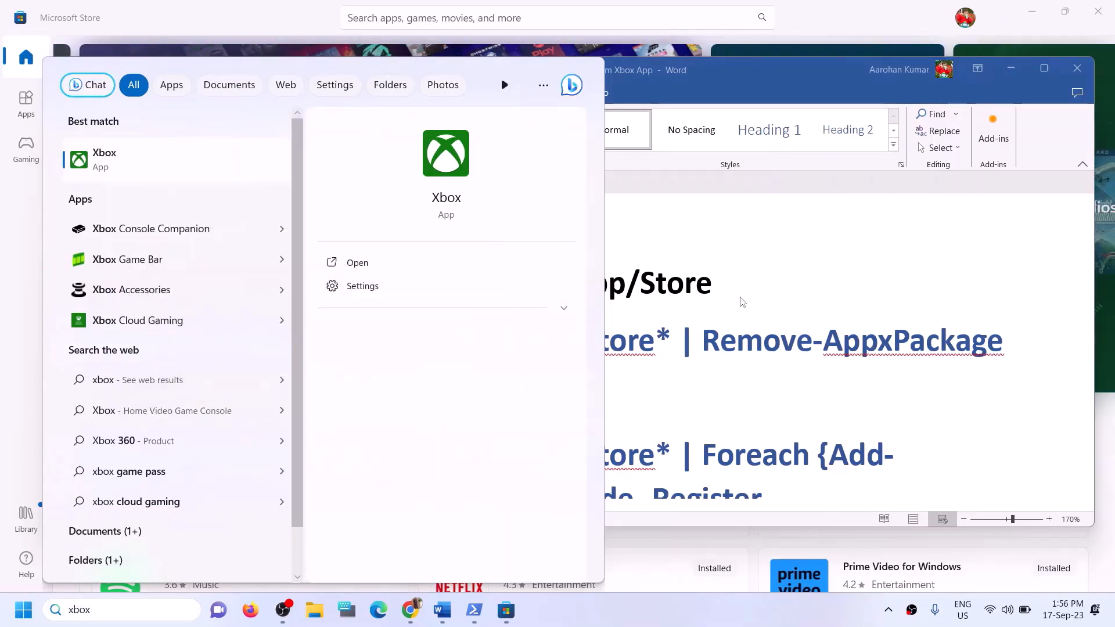
click(667, 283)
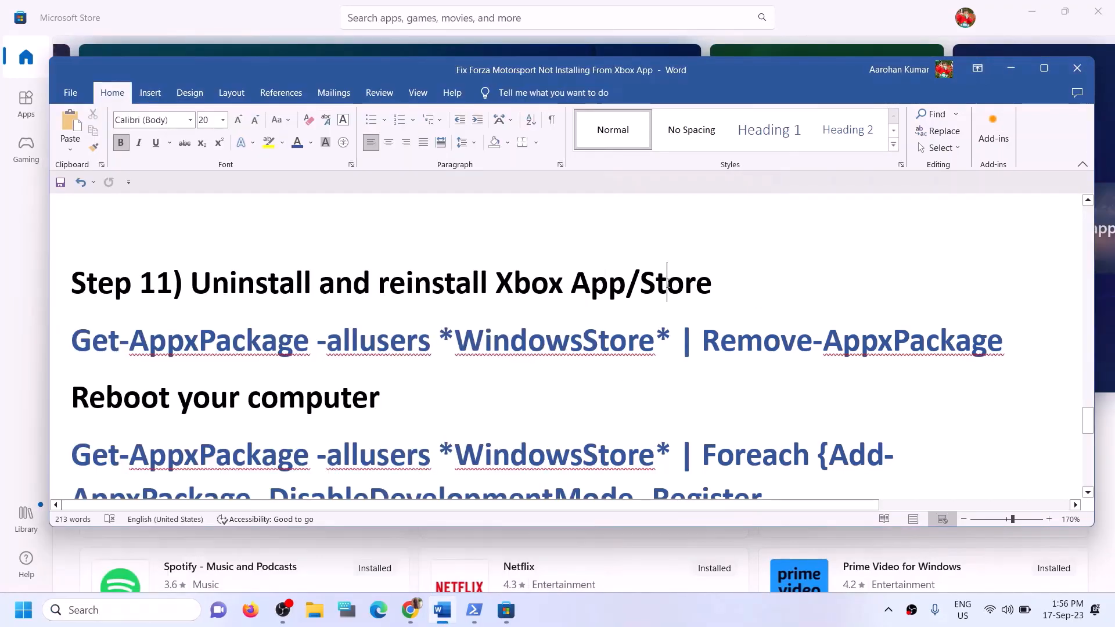
Copy "Get-AppxPackage -allusers *WindowsStore* | Remove-AppxPackage" from Step 11 of the guide and run it in Windows PowerShell opened as administrator
drag(1007, 342, 103, 340)
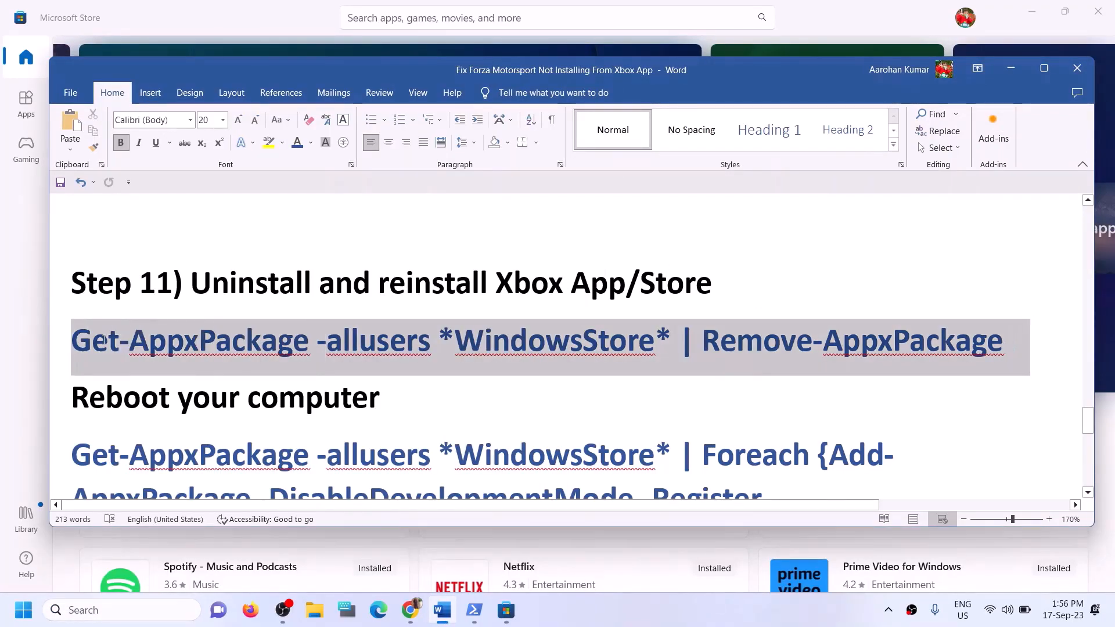
right_click(122, 344)
click(157, 393)
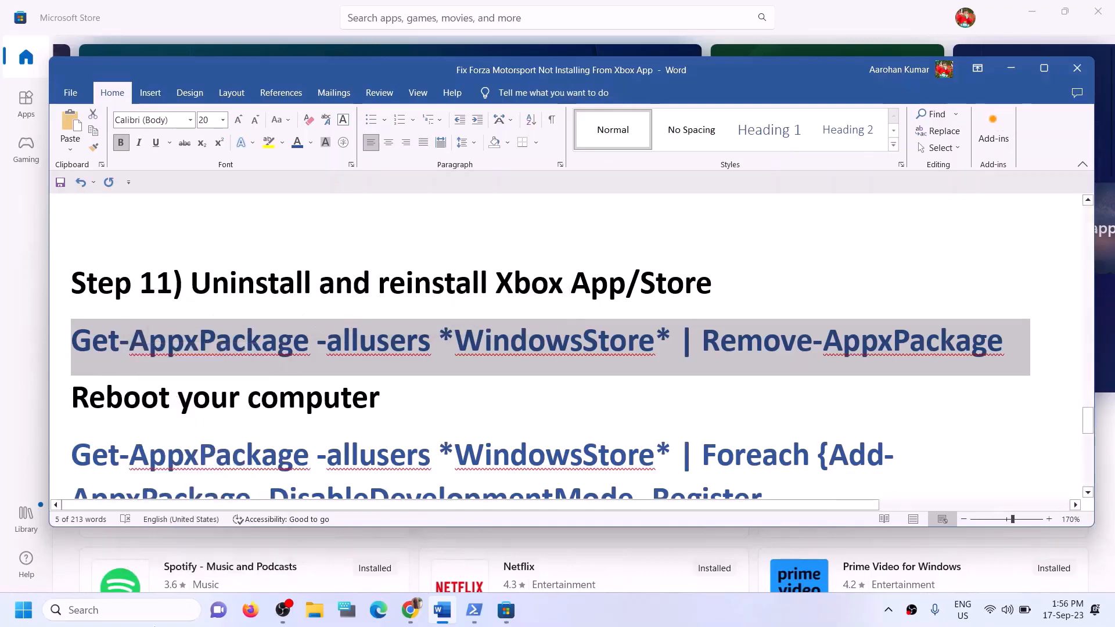
click(152, 611)
text(po)
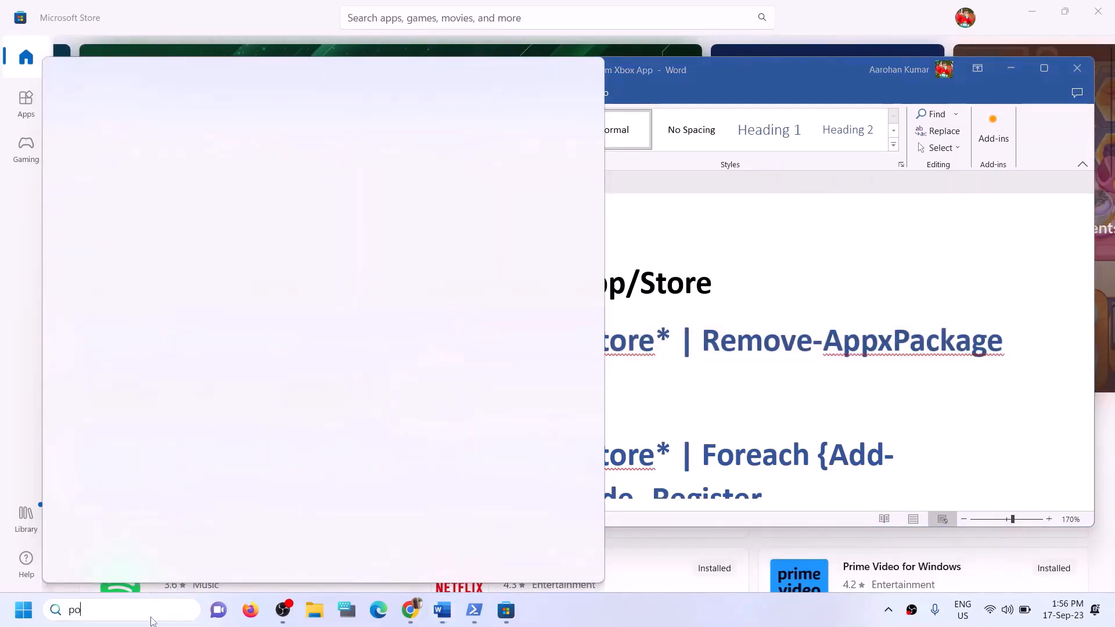
text(wershell)
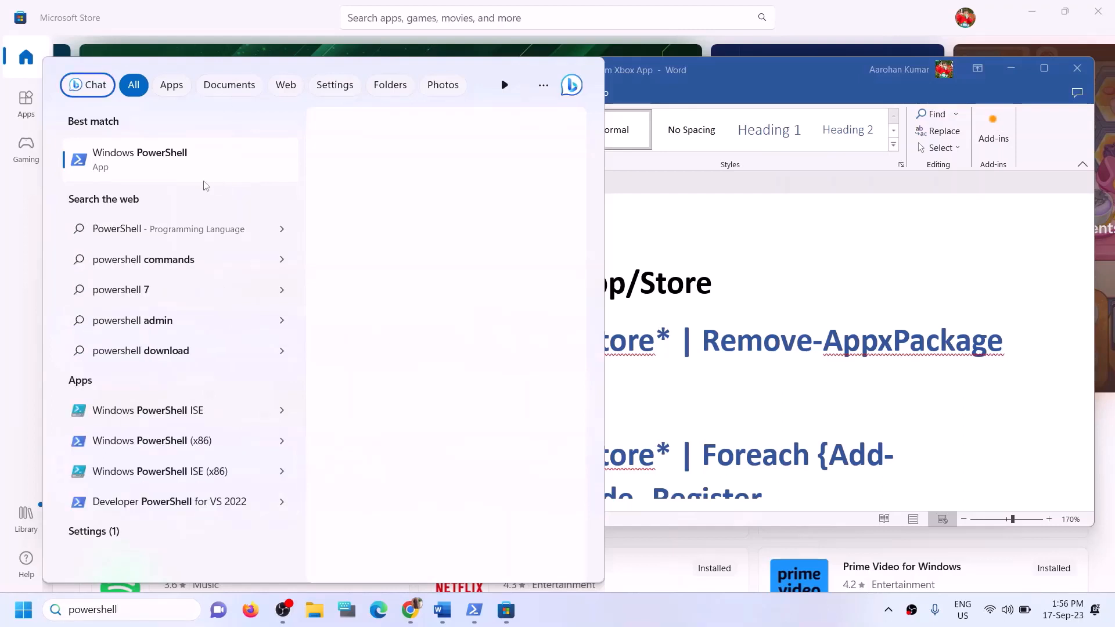
right_click(210, 166)
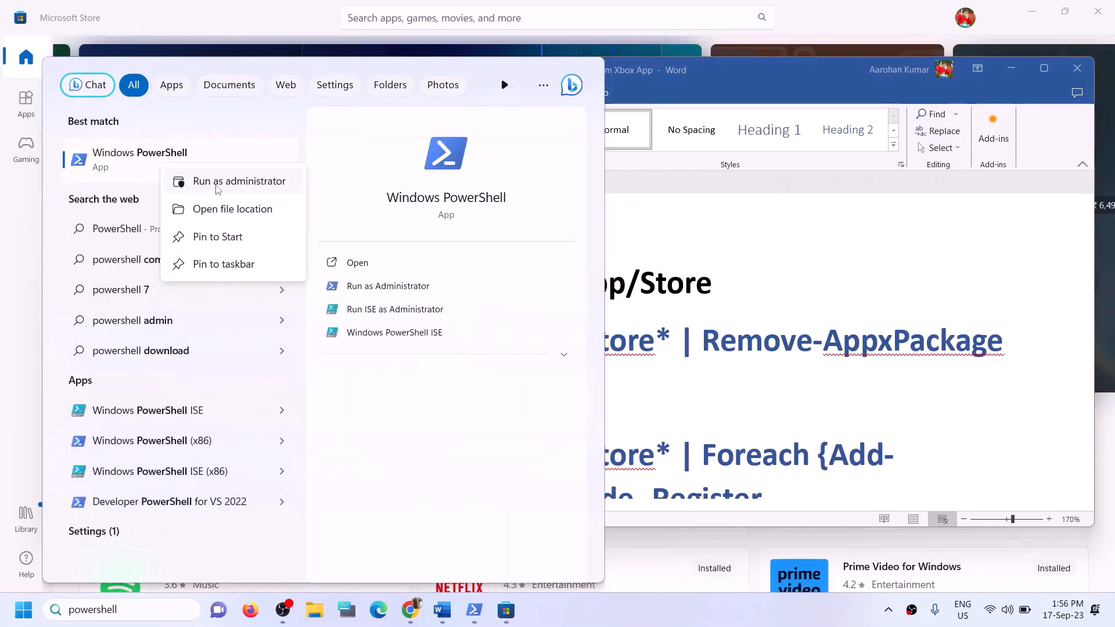
click(217, 185)
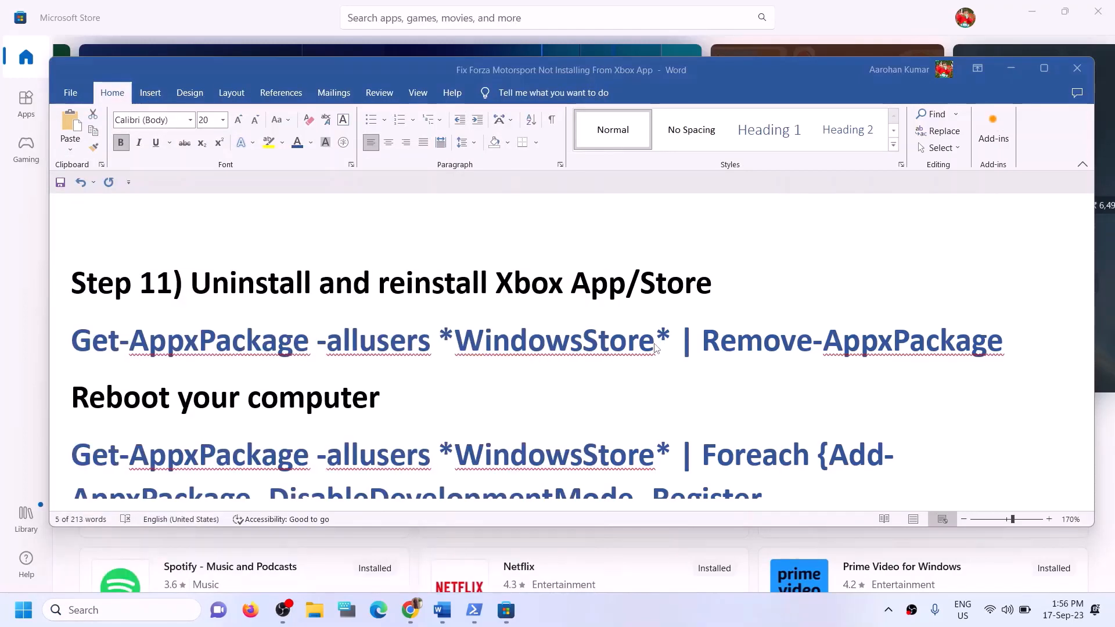
click(492, 430)
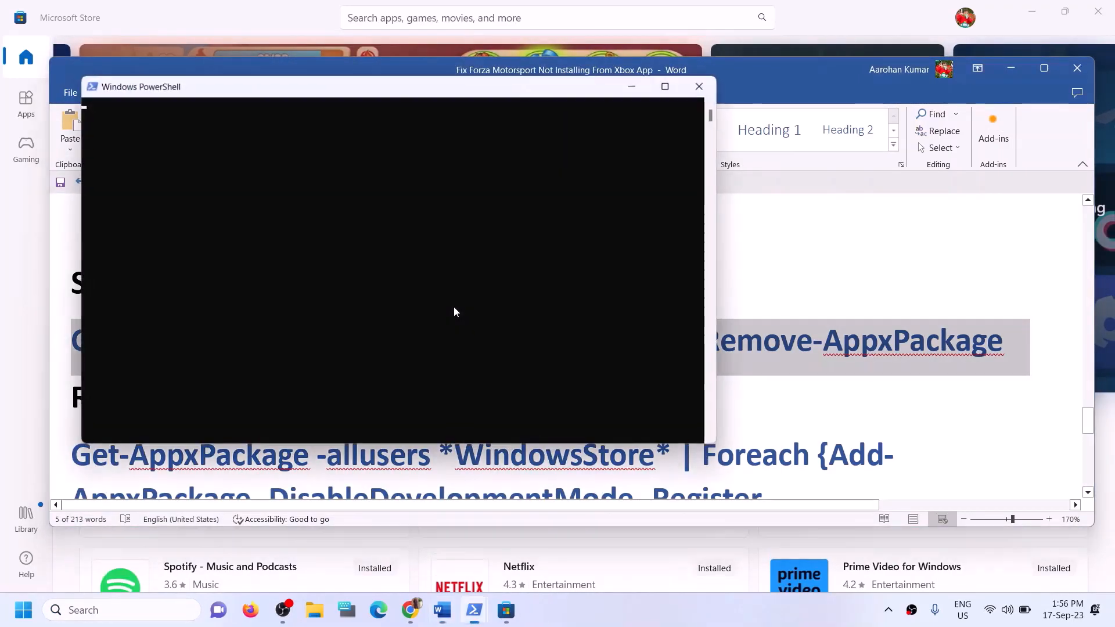
right_click(410, 284)
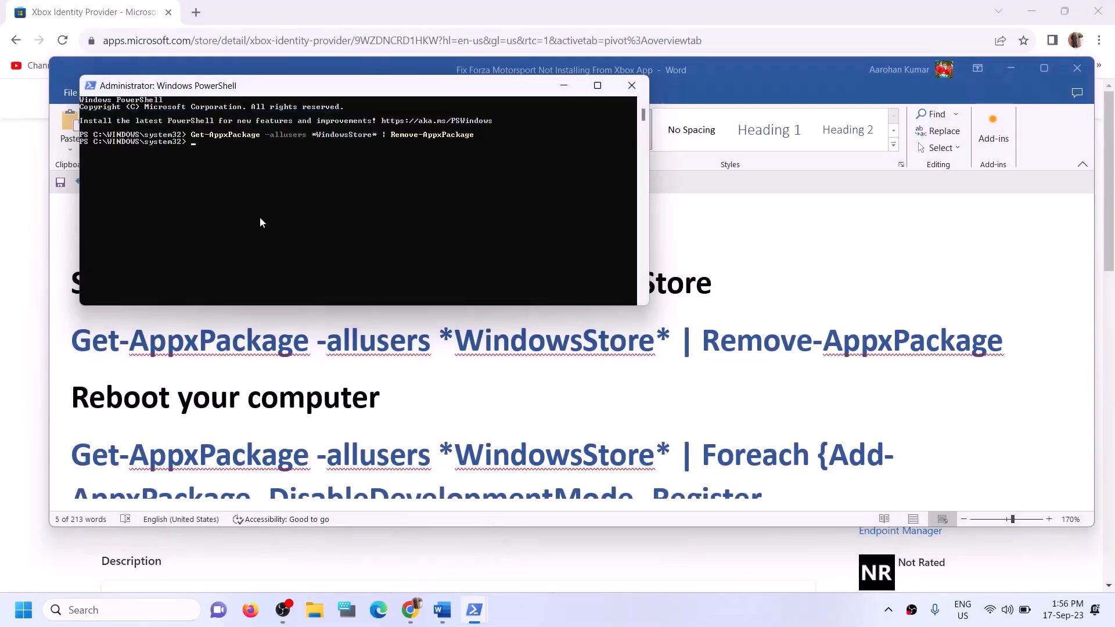
Copy the Get-AppxPackage WindowsStore Foreach re-registration command below "Reboot your computer" in the Word guide and bring the latest administrator PowerShell window forward
click(435, 393)
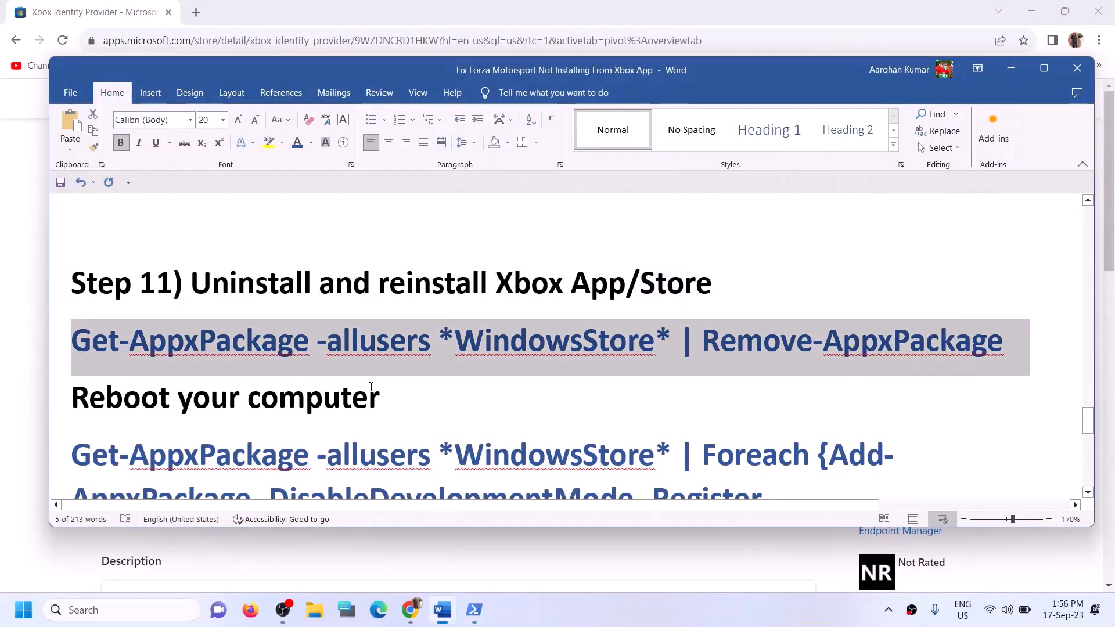
scroll(371, 386, down, 1)
drag(257, 337, 413, 336)
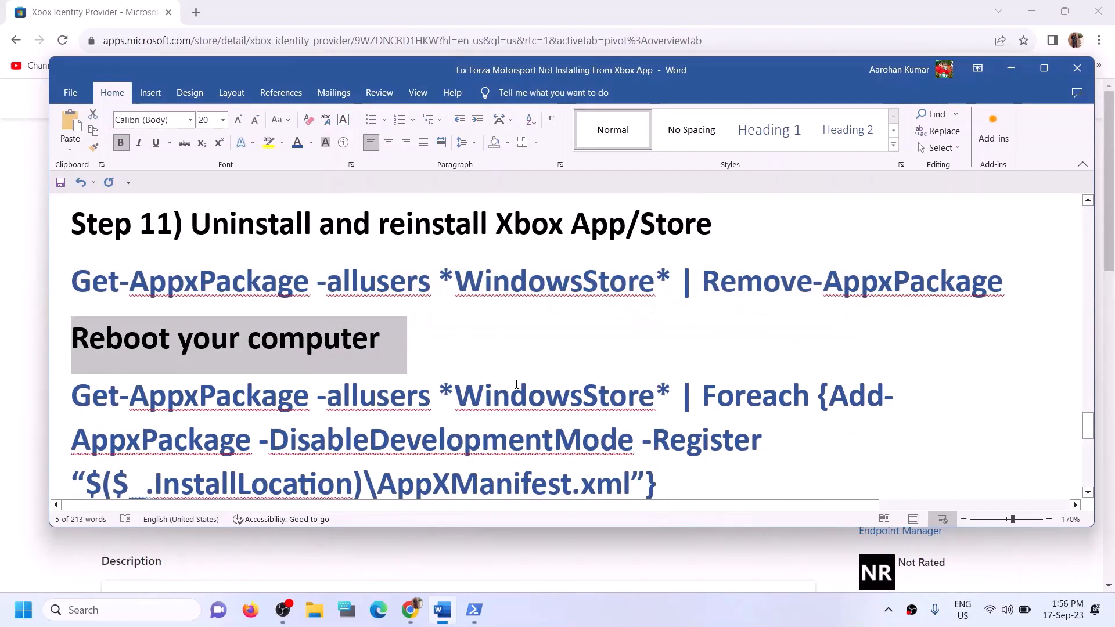
scroll(516, 387, down, 1)
drag(672, 428, 102, 346)
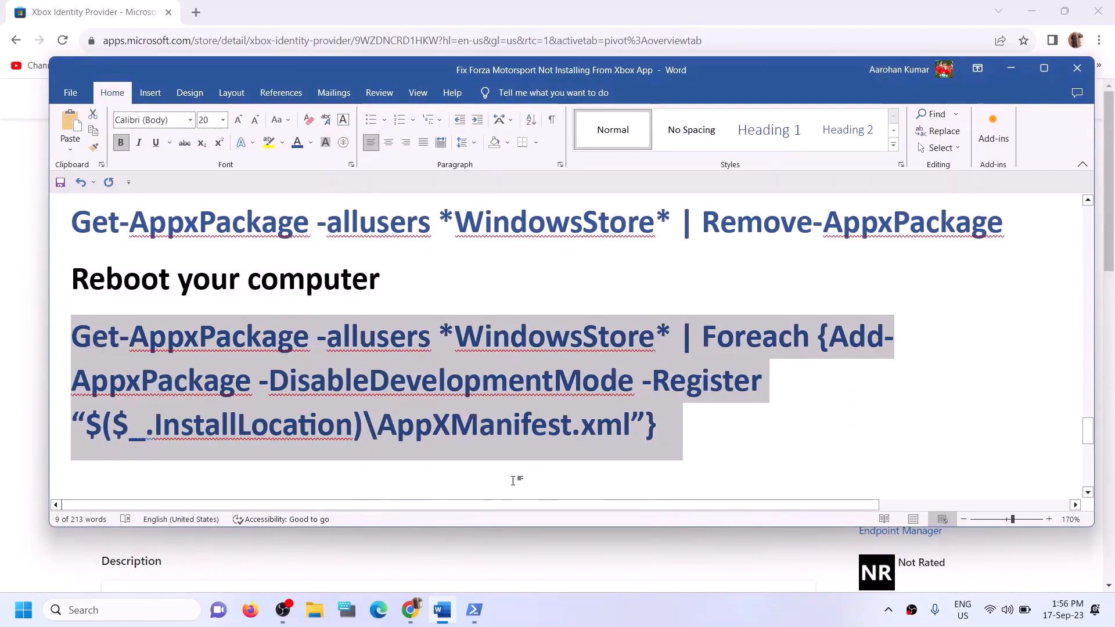
mouse_move(474, 609)
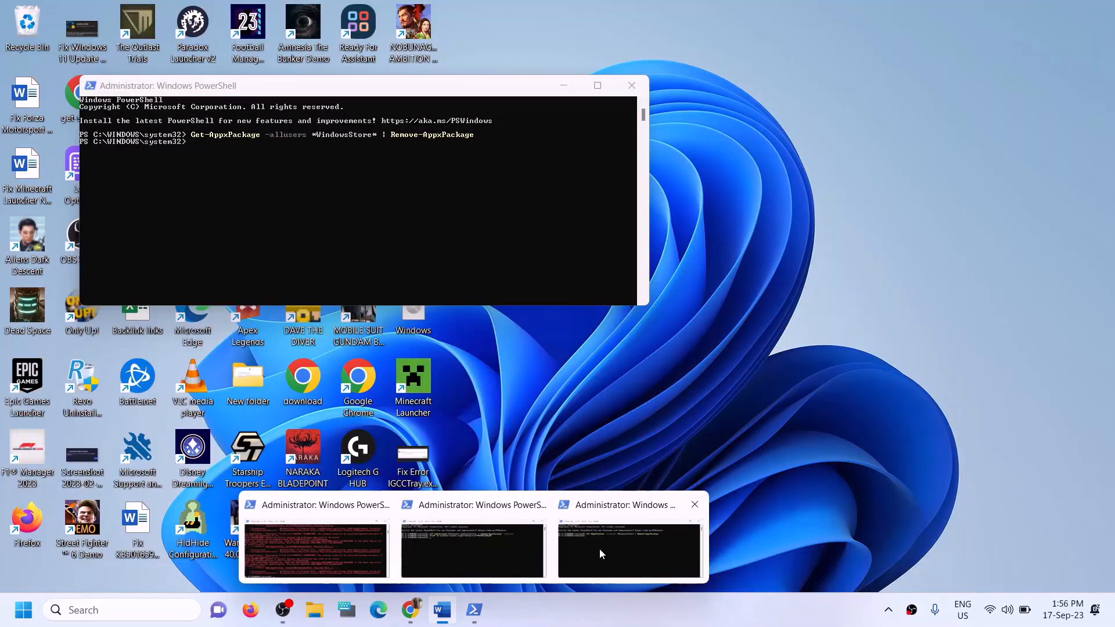
click(599, 550)
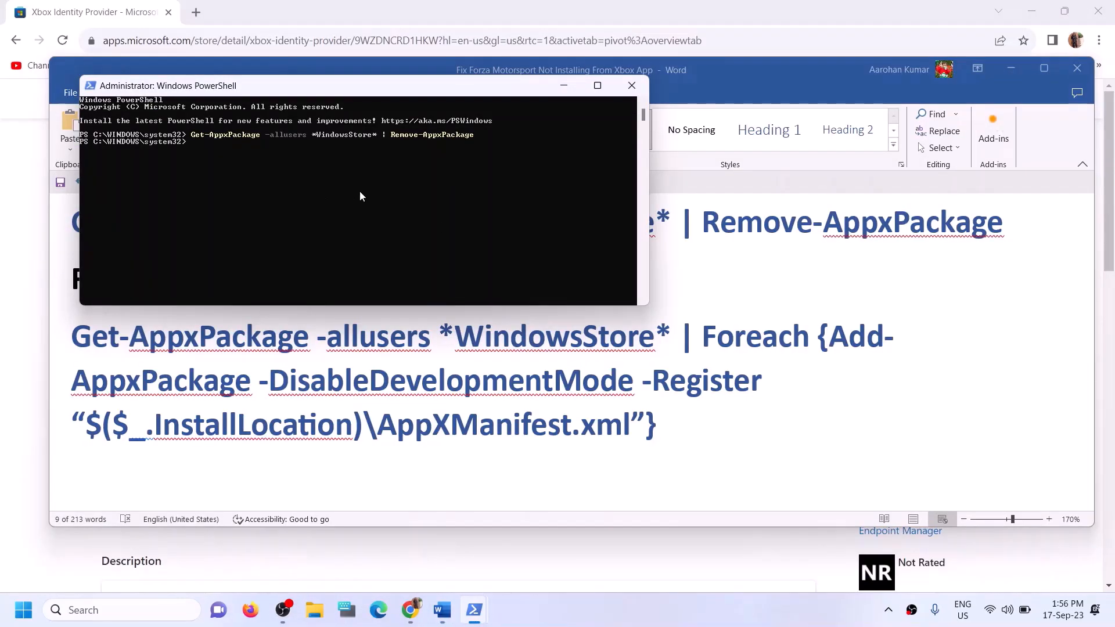
Highlight "Reboot your computer" in the guide and run the copied WindowsStore re-registration command in the administrator PowerShell window
click(641, 391)
drag(81, 280, 407, 284)
click(474, 609)
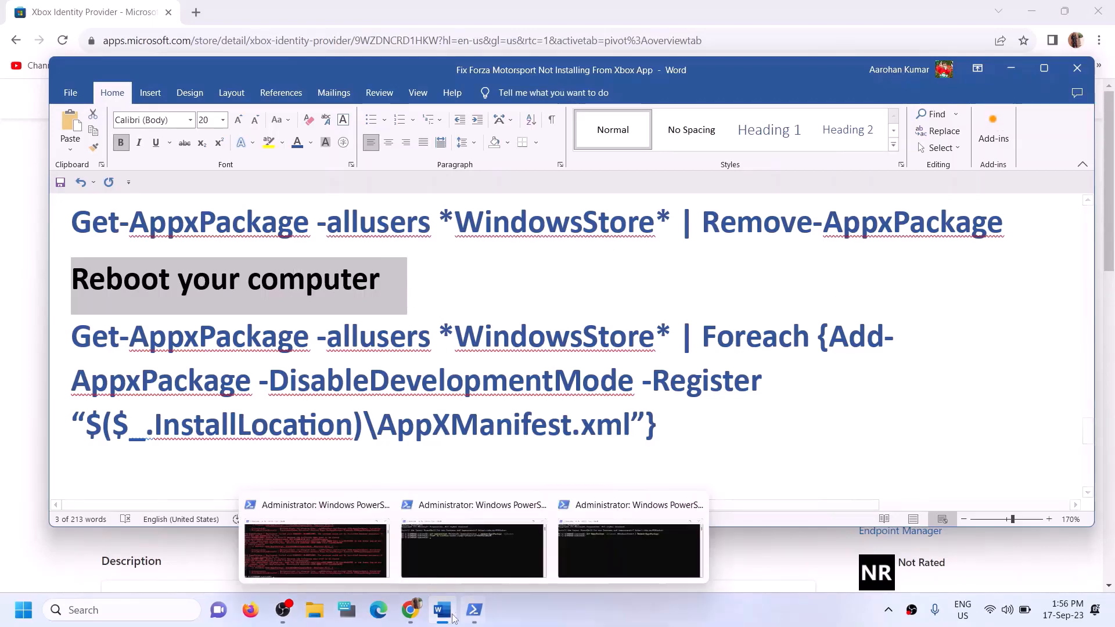
click(617, 563)
click(474, 610)
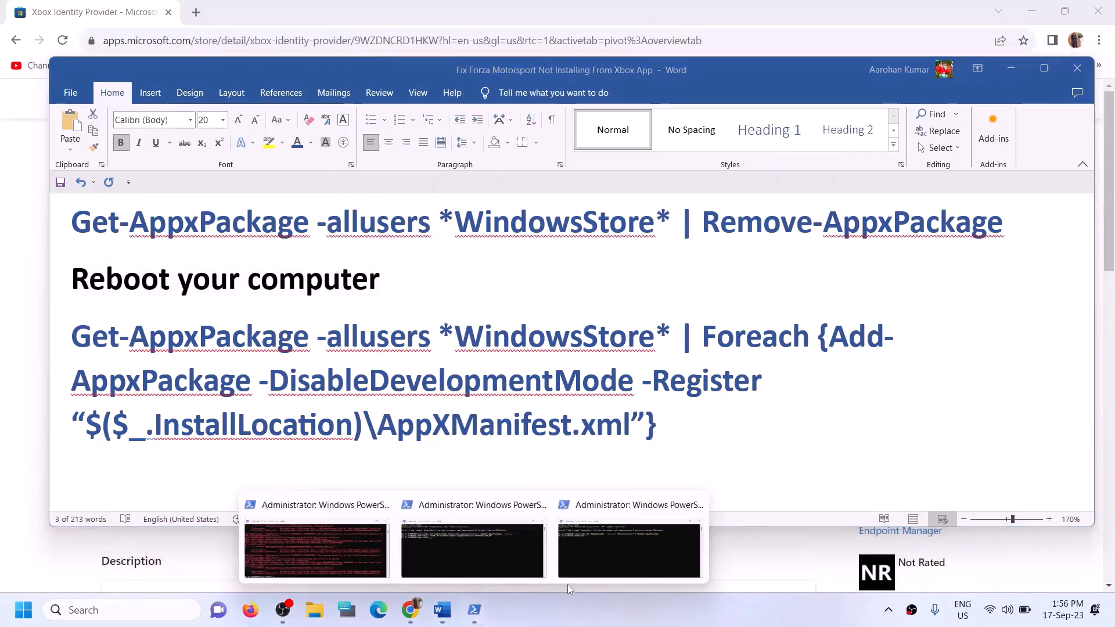
click(575, 581)
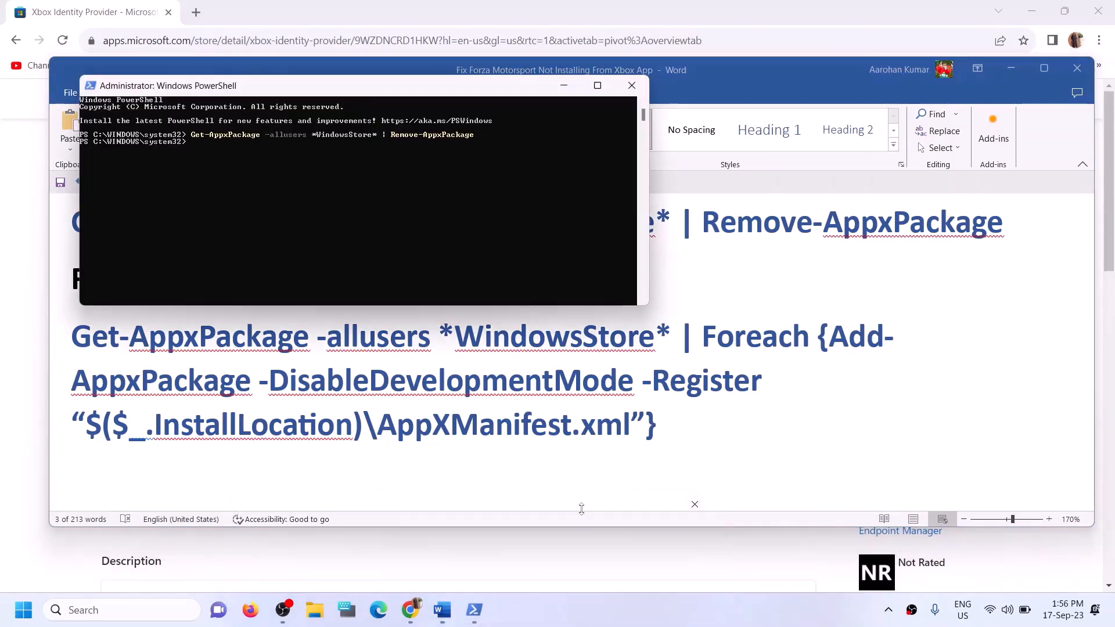
right_click(222, 173)
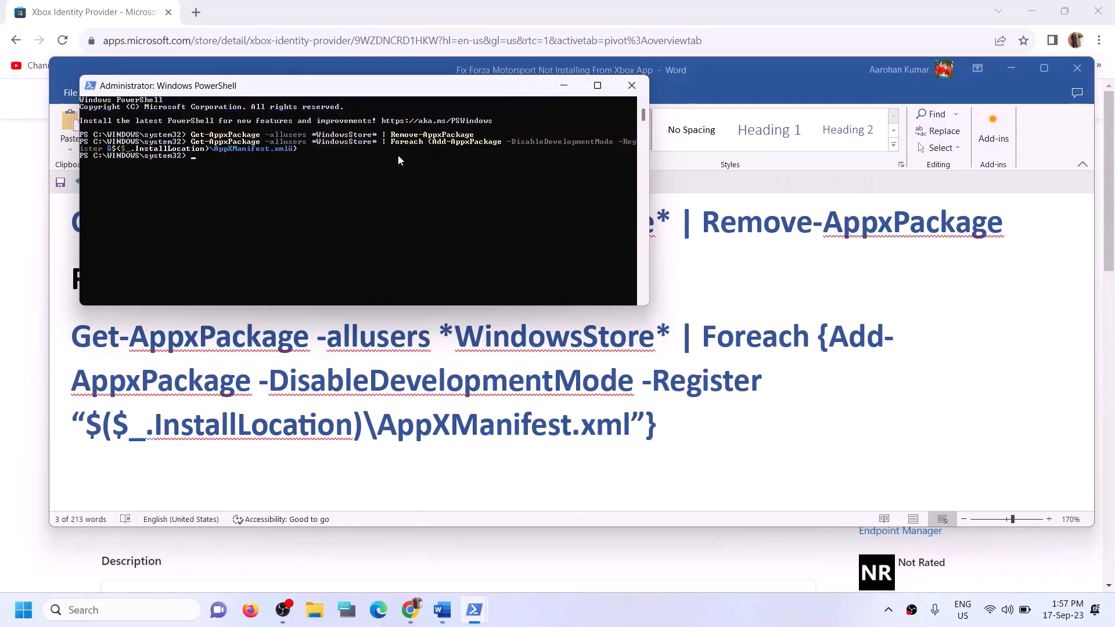
click(109, 613)
text(s)
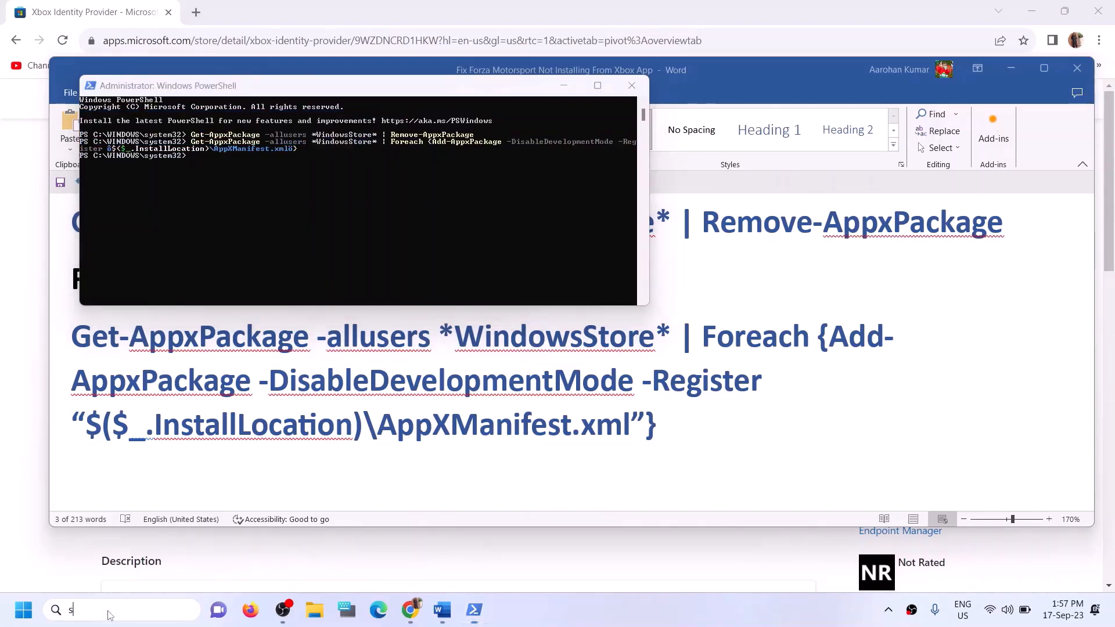
text(tore)
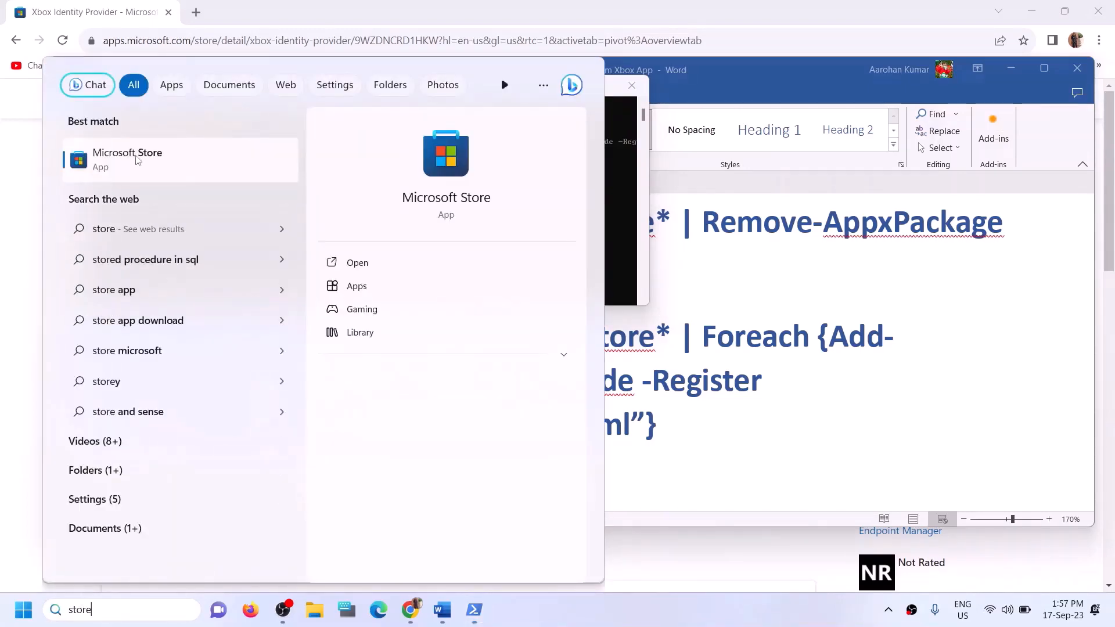
click(725, 419)
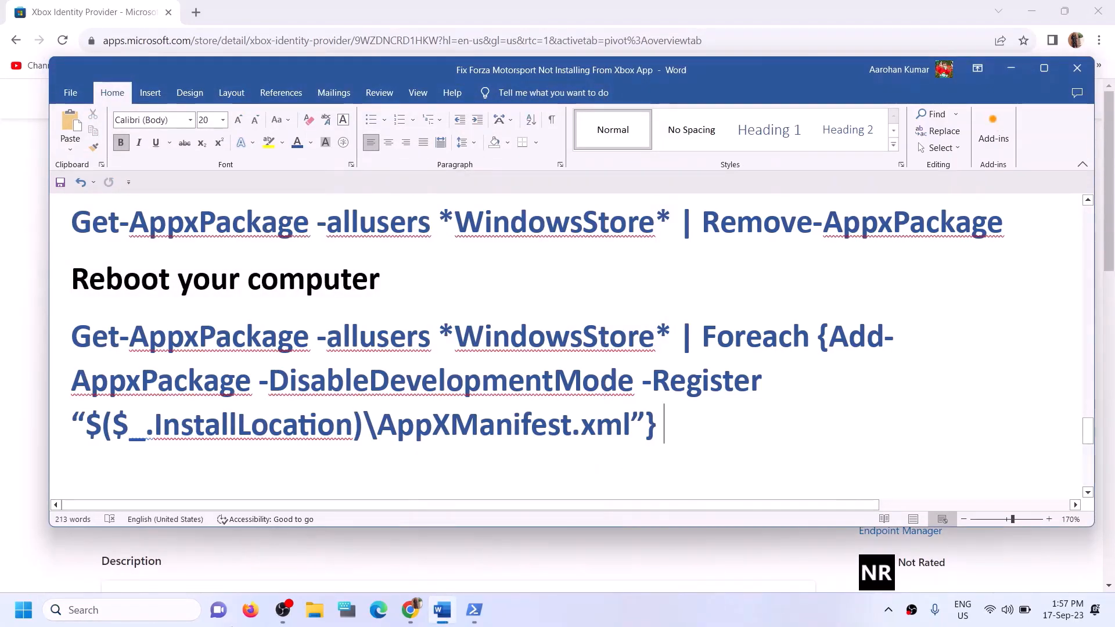
Find Microsoft Store through Windows search using "store" and open it
click(135, 608)
text(stor)
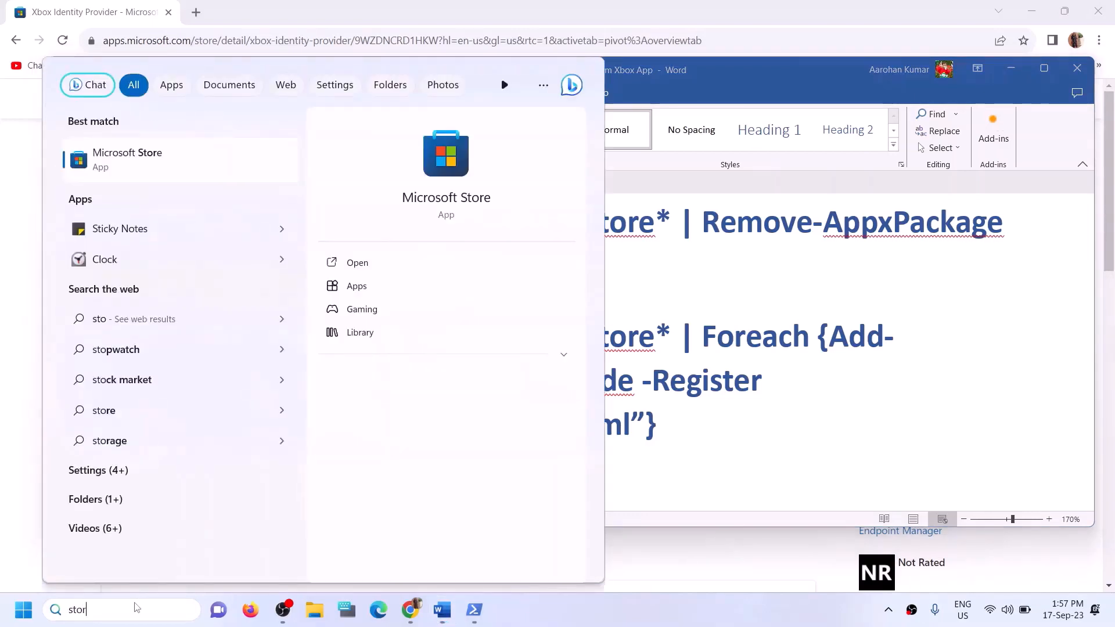
text(e)
click(463, 158)
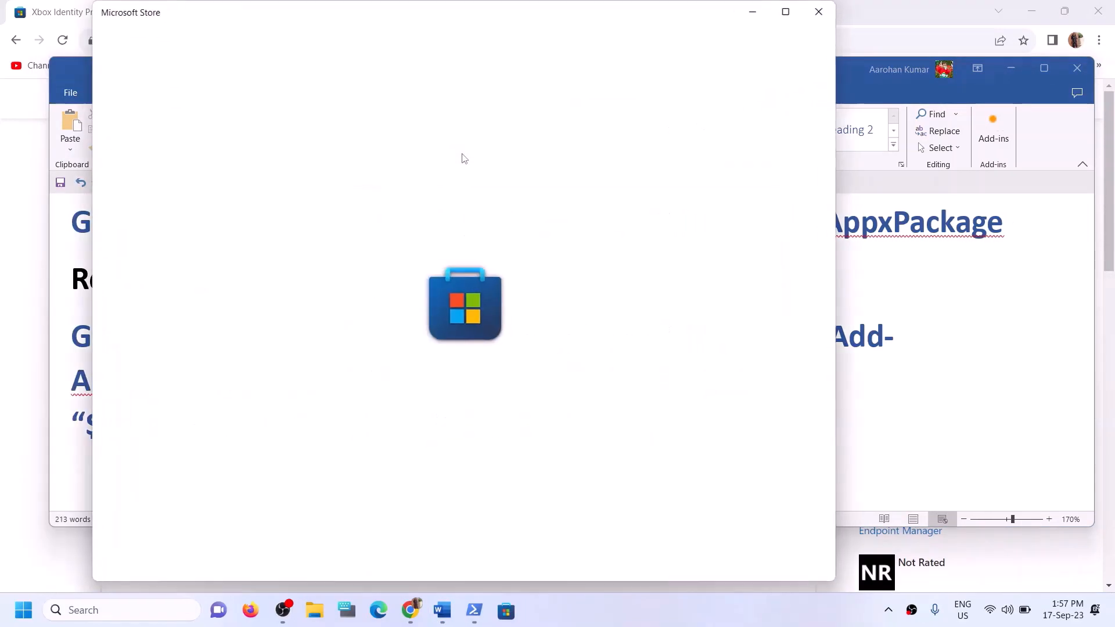
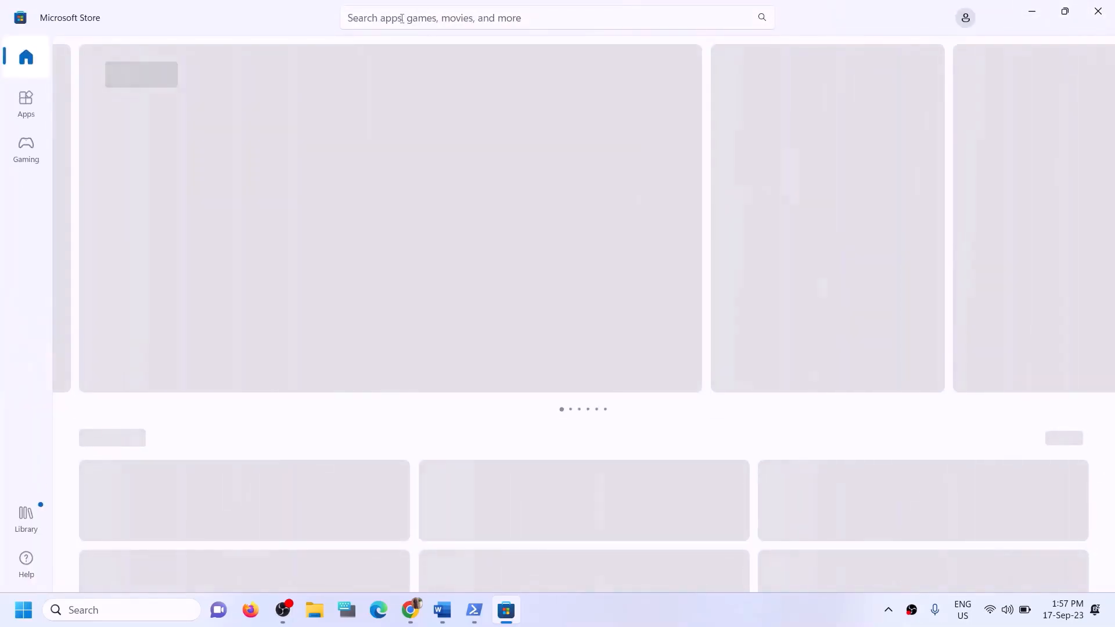
Search Microsoft Store for "xbox", start installing the Xbox app, and allow it to make changes to the device
click(400, 18)
text(xbox)
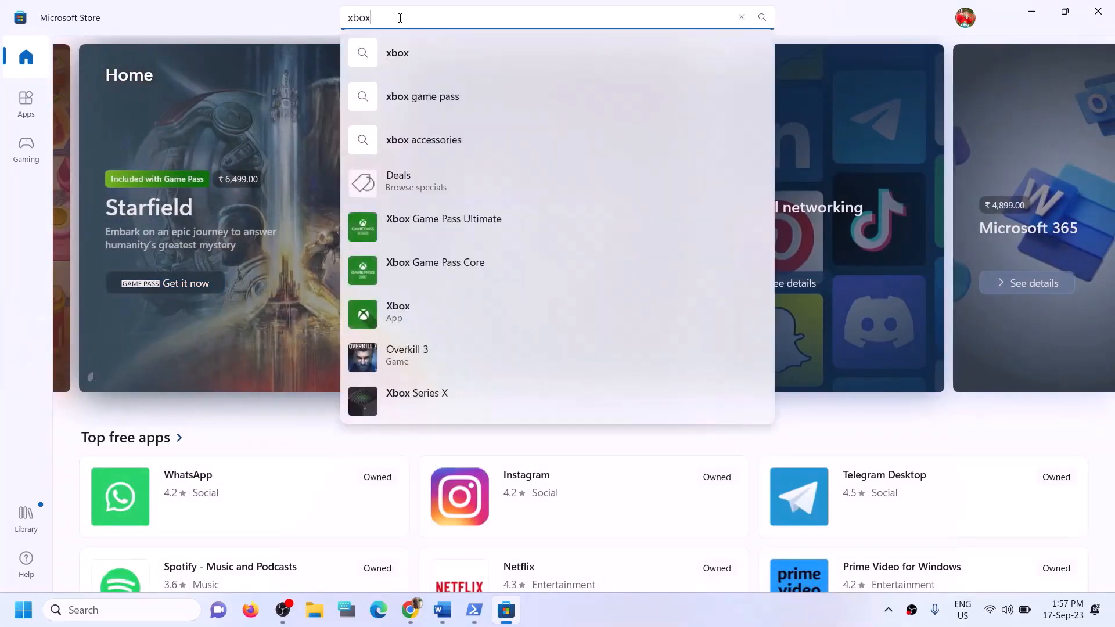
click(410, 305)
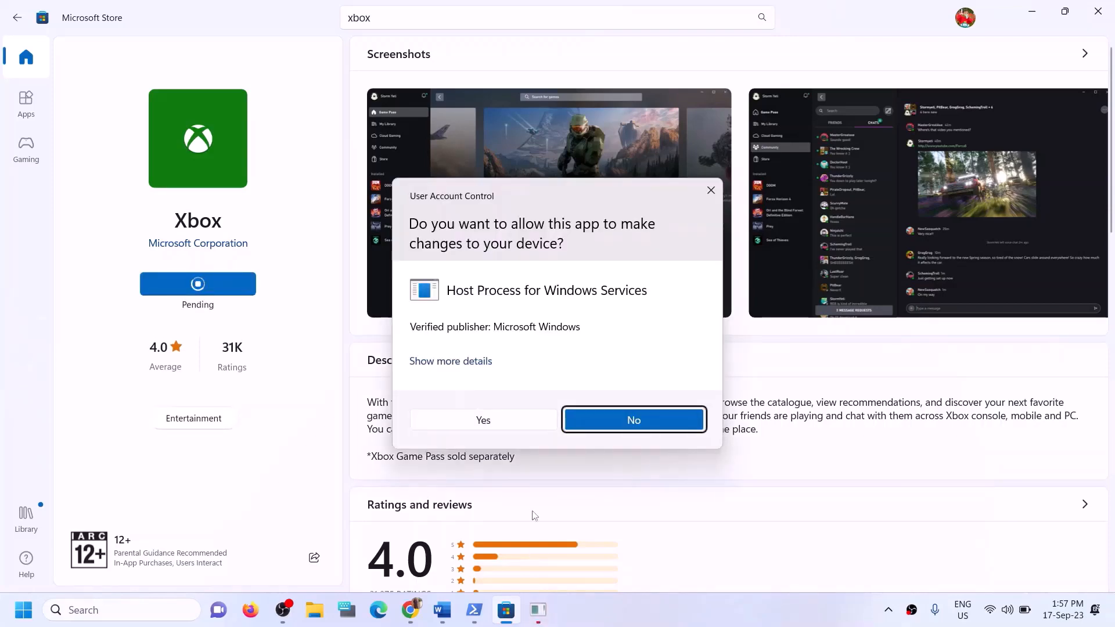
click(473, 418)
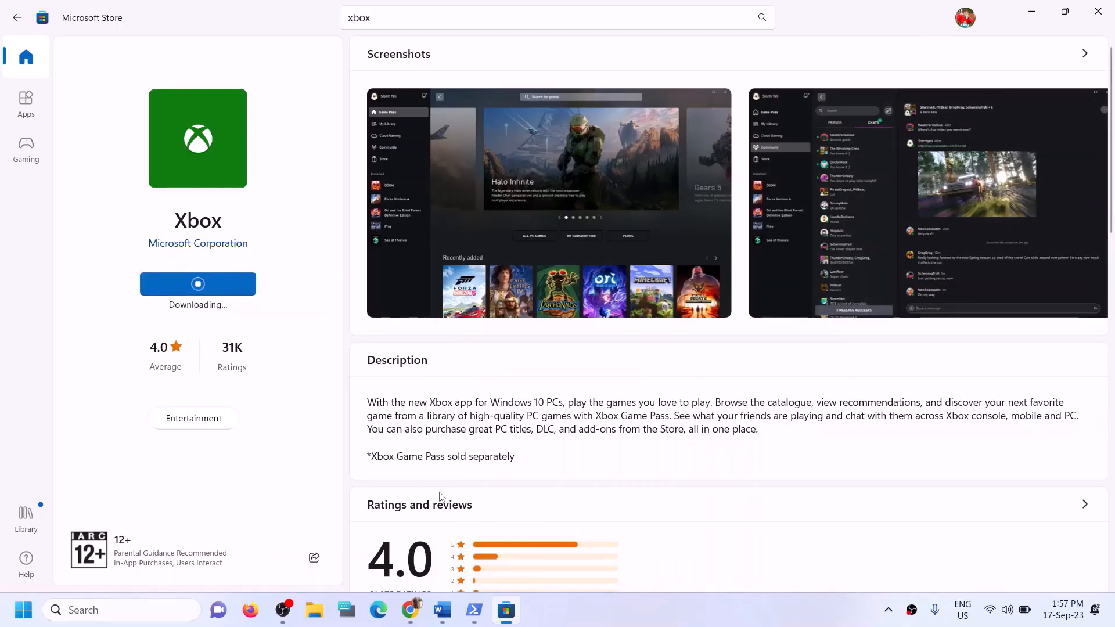
Return to the Word guide and highlight "Try installing to C drive" in the Step 12 heading
click(442, 610)
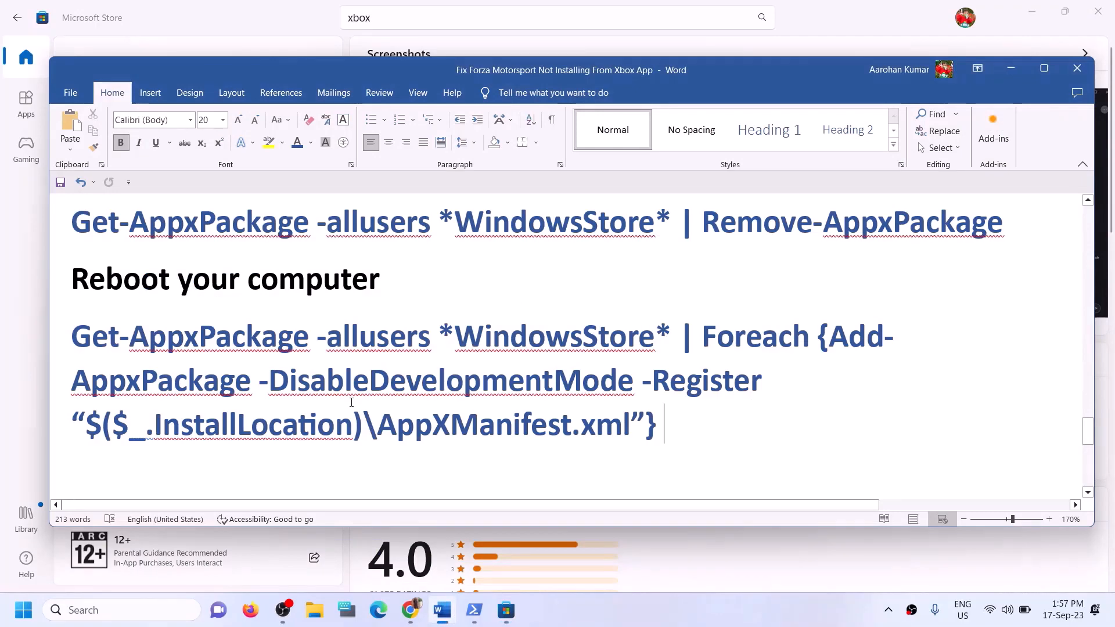
scroll(216, 362, down, 4)
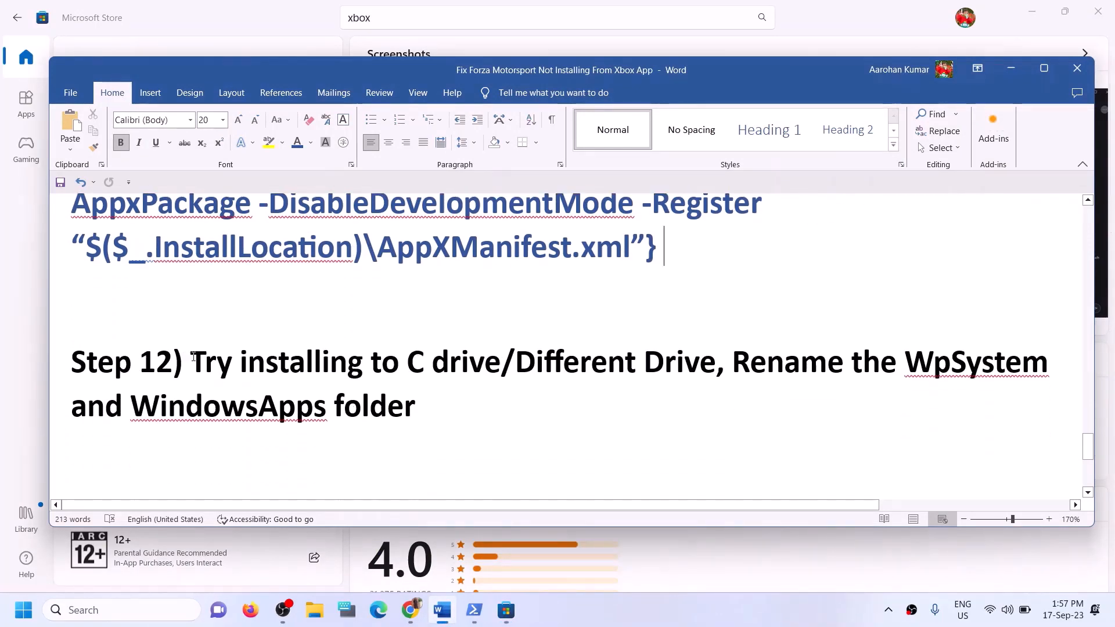
drag(216, 361, 501, 363)
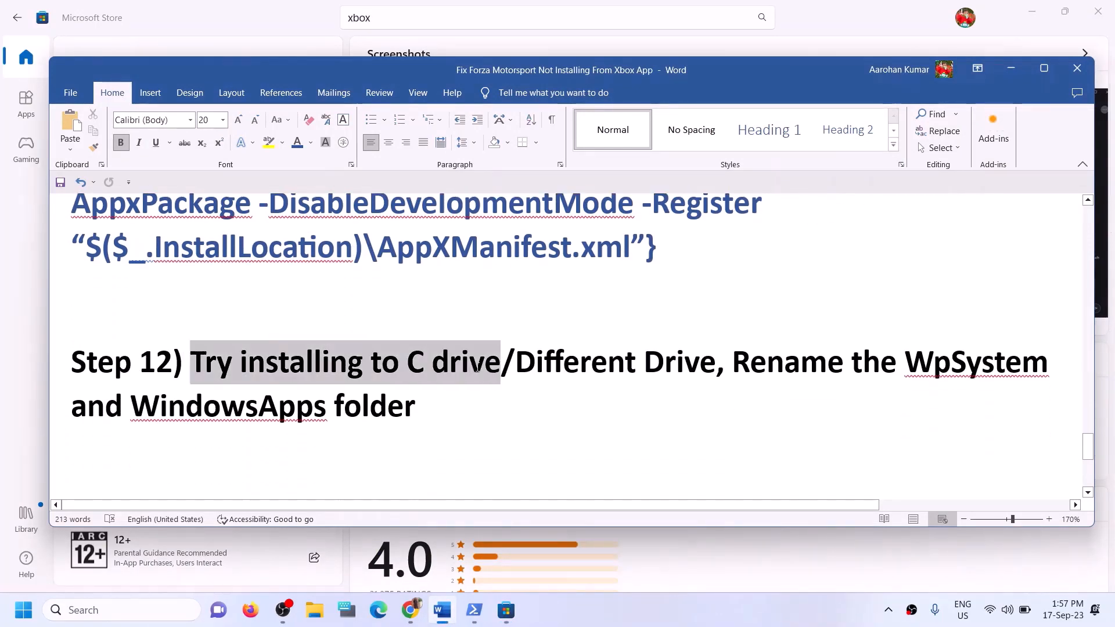
Leave the Step 12 heading in the guide and open Windows Settings
click(534, 368)
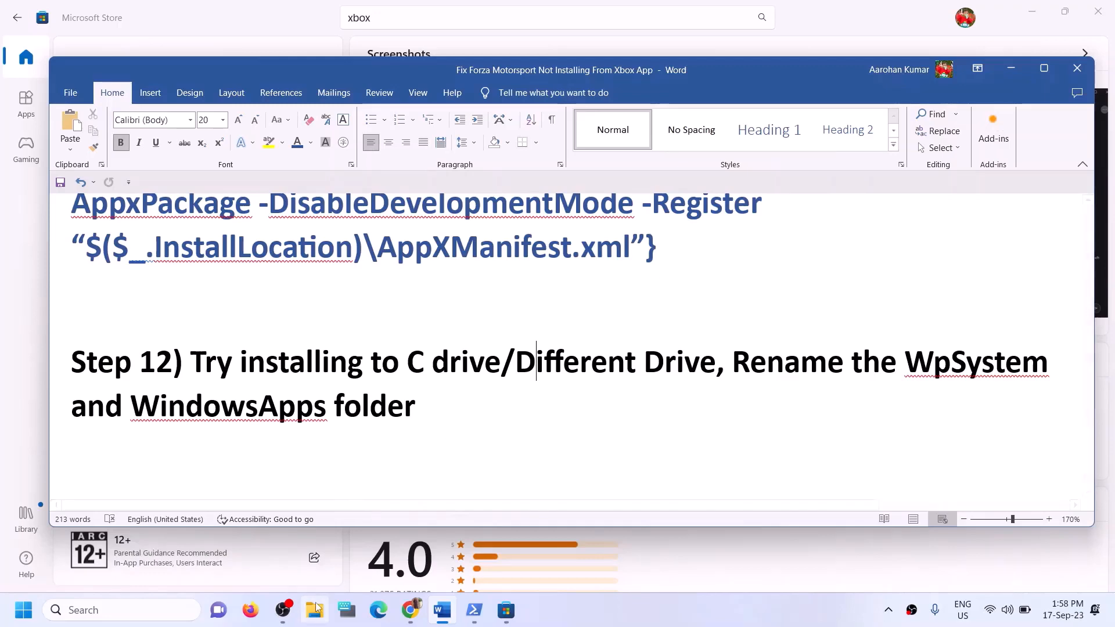
key(super+e)
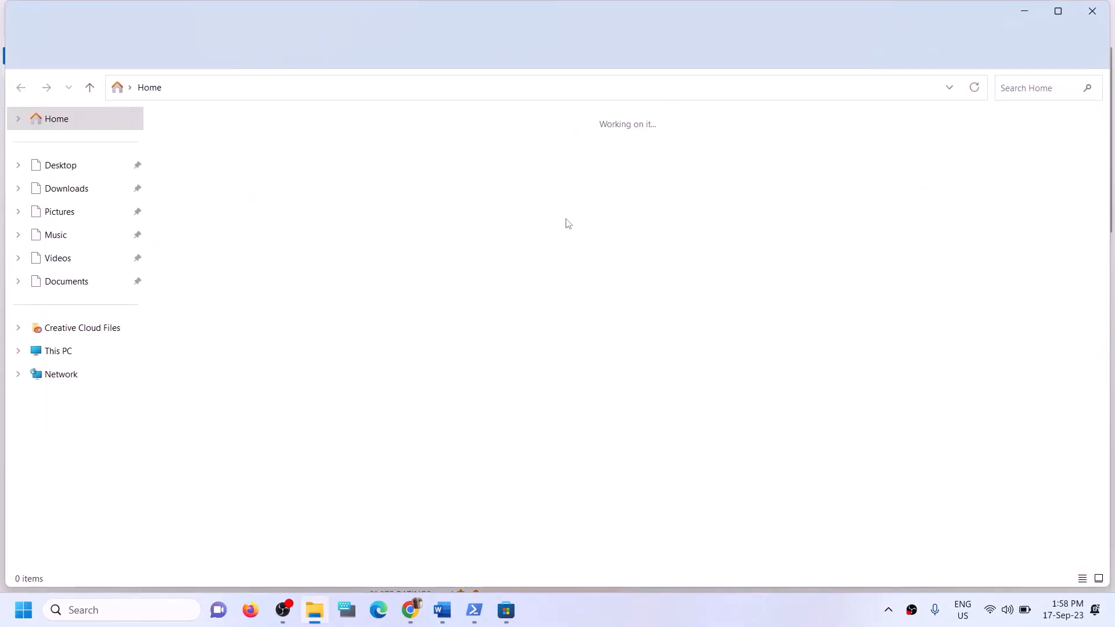
click(1091, 12)
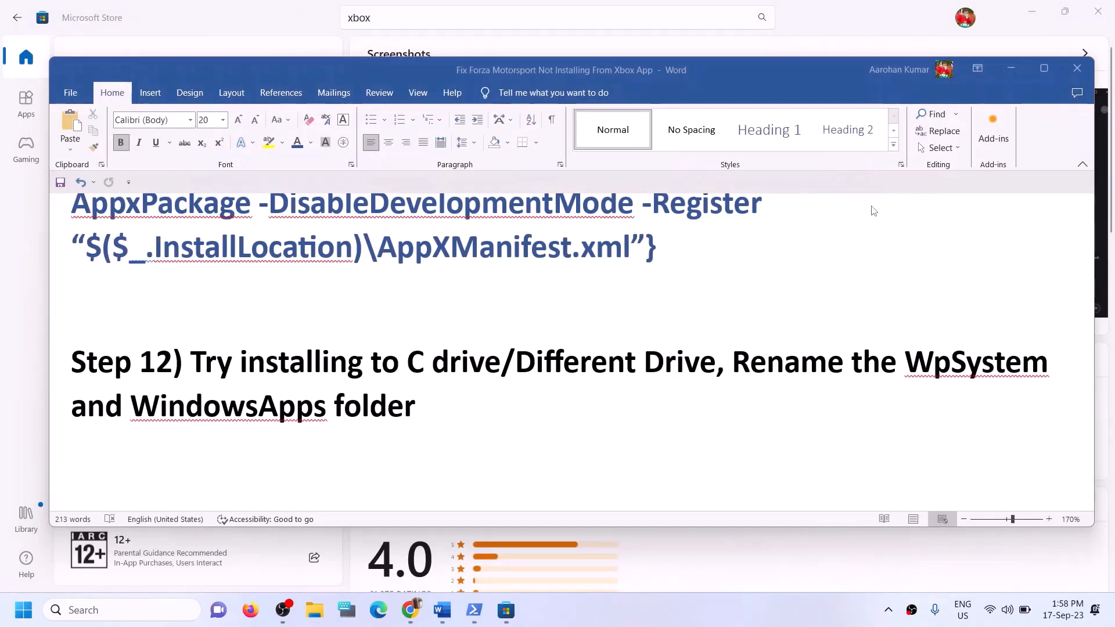
key(super+i)
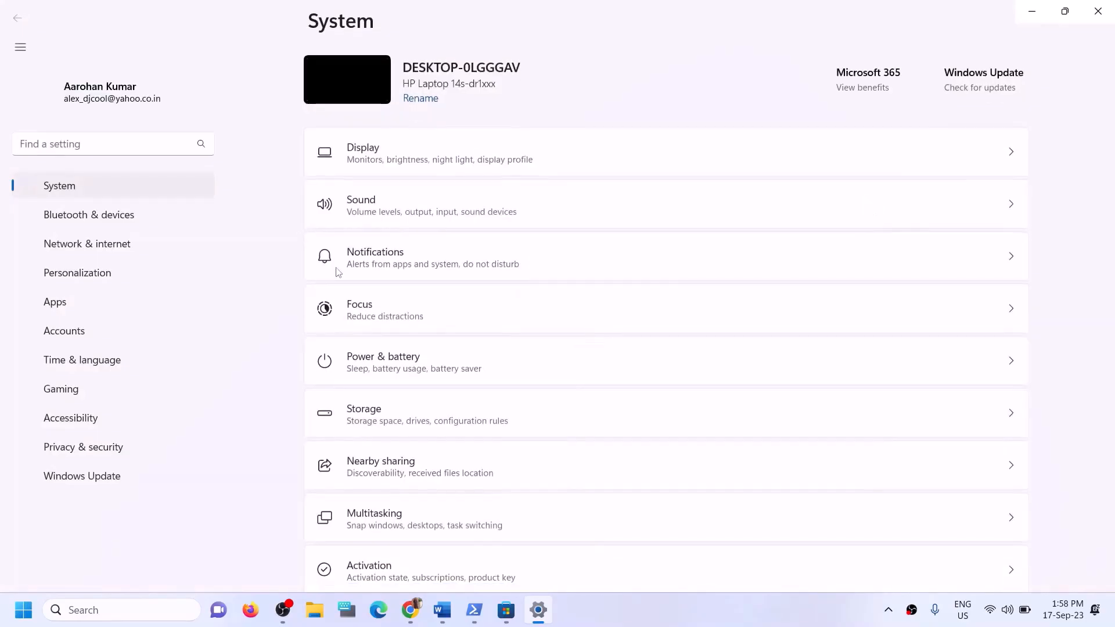
click(63, 274)
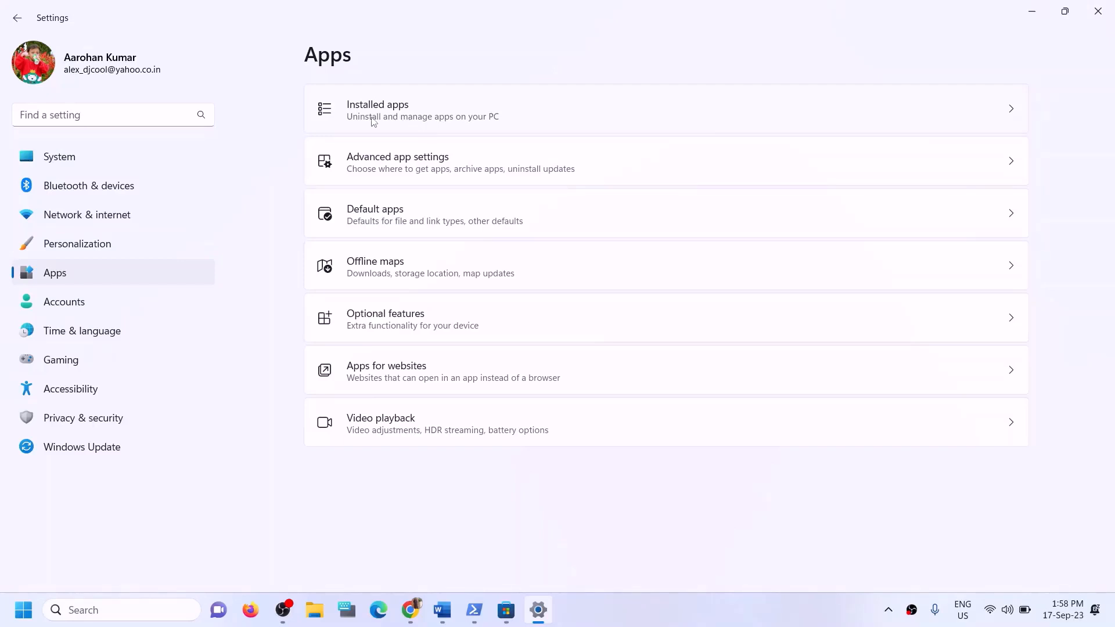
click(423, 172)
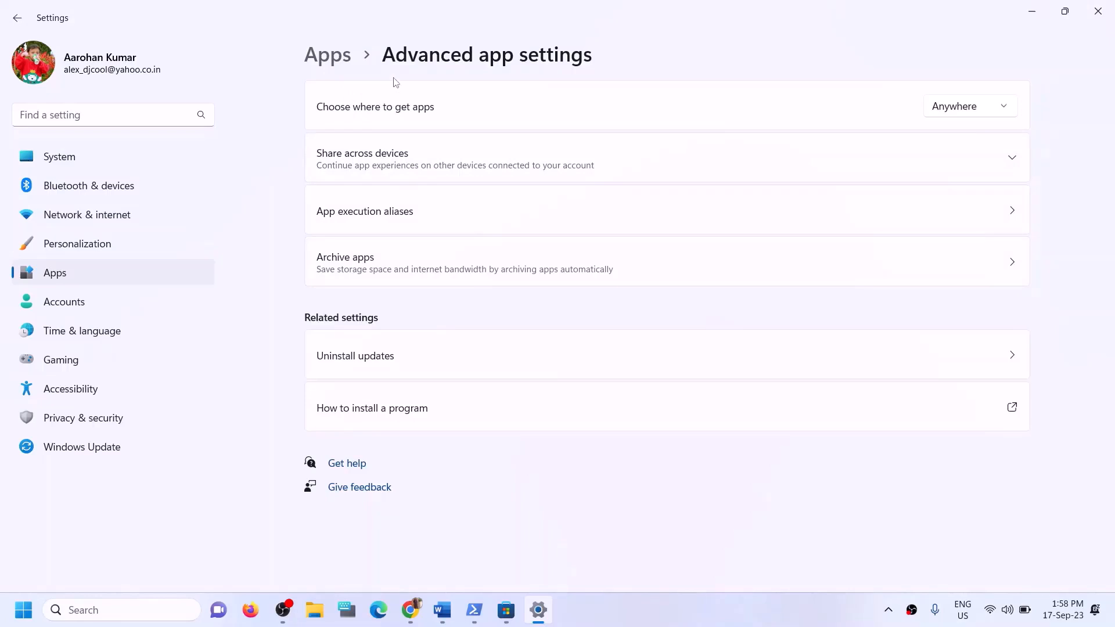
click(330, 57)
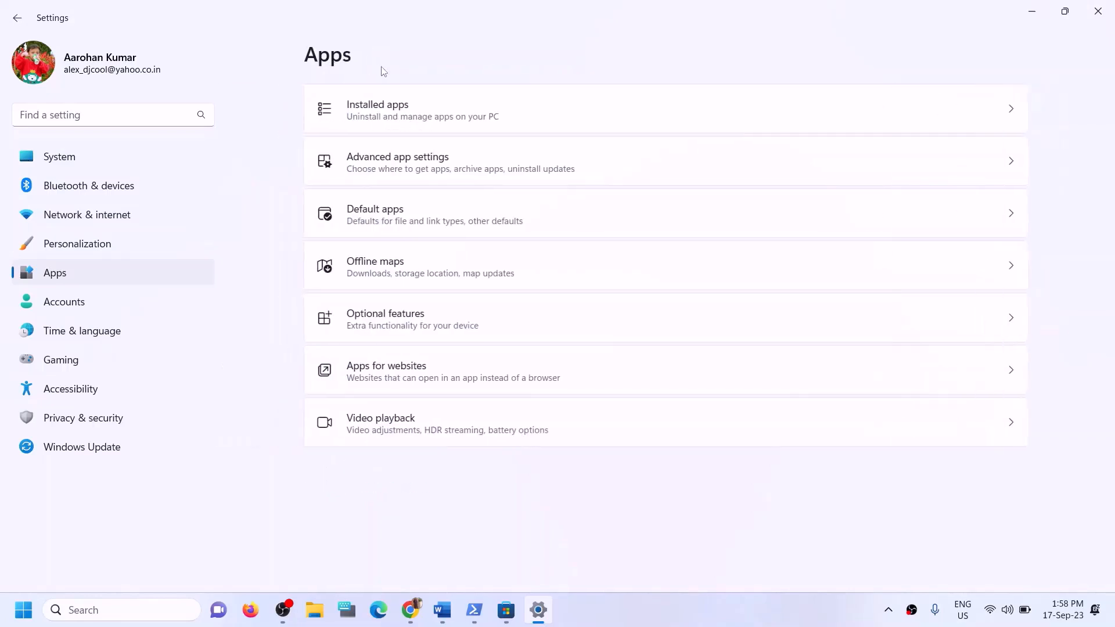
click(369, 114)
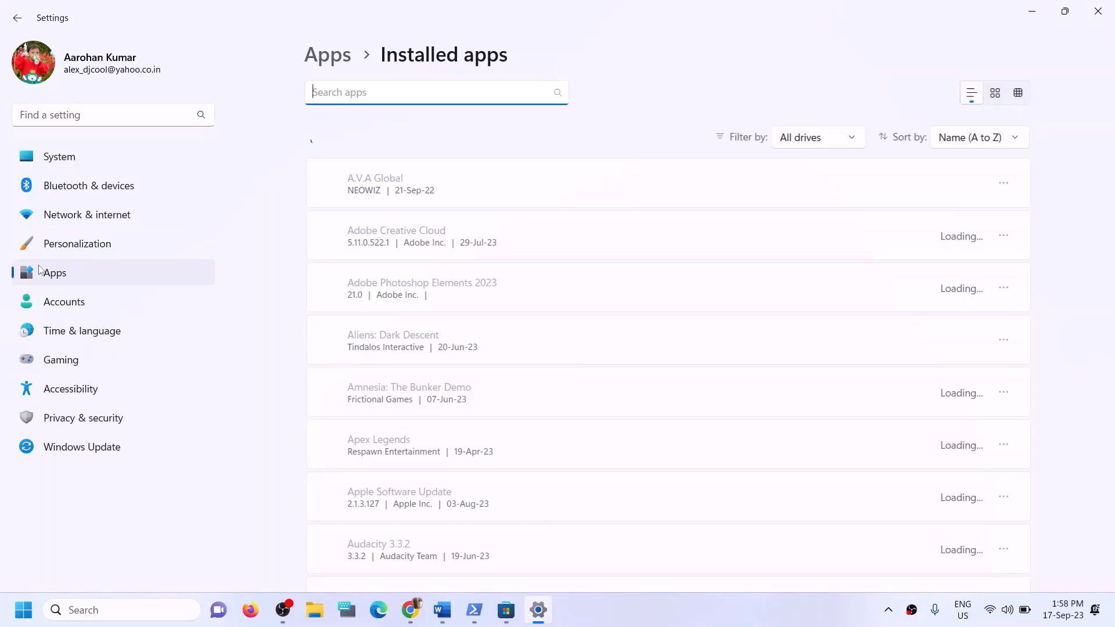
Open "Where new content is saved" in the advanced system storage settings and check the drives offered for new apps
click(60, 163)
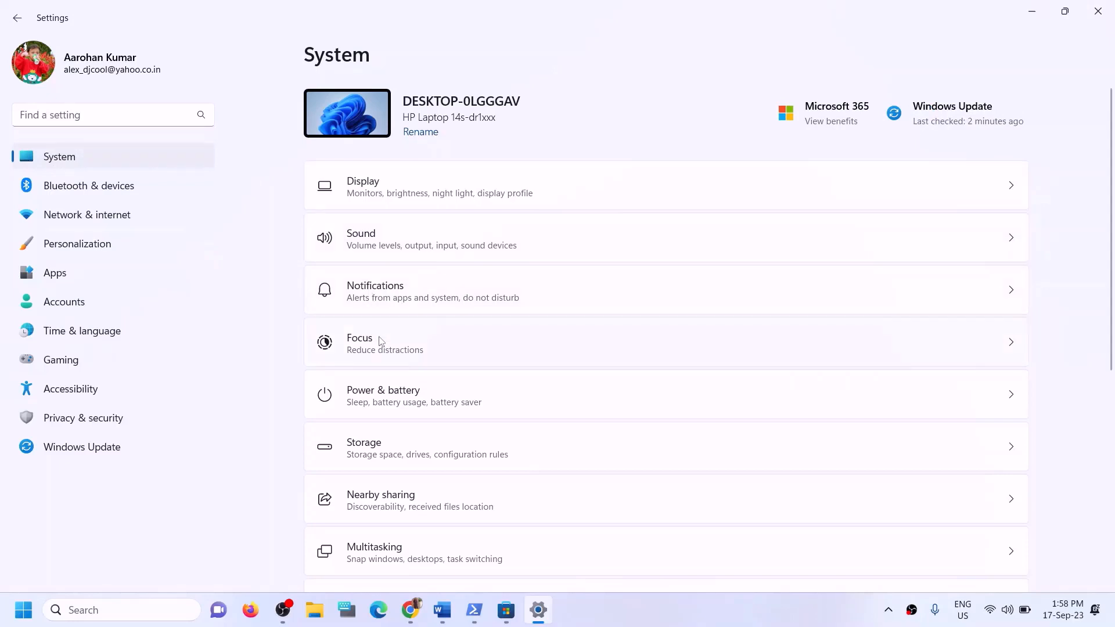
scroll(380, 342, down, 4)
click(397, 217)
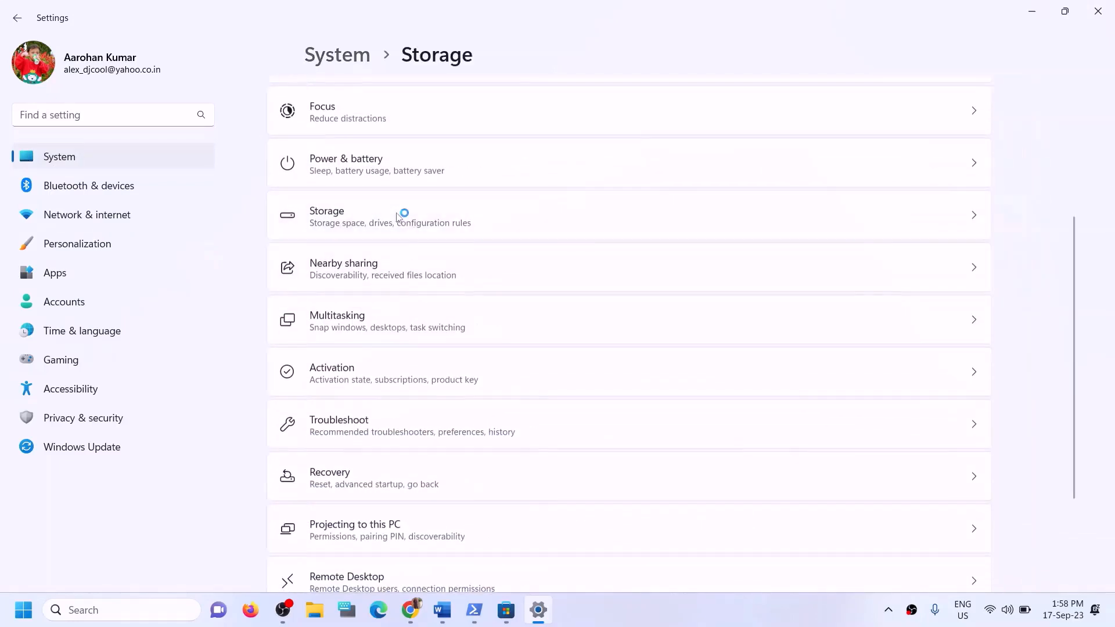
scroll(495, 333, down, 4)
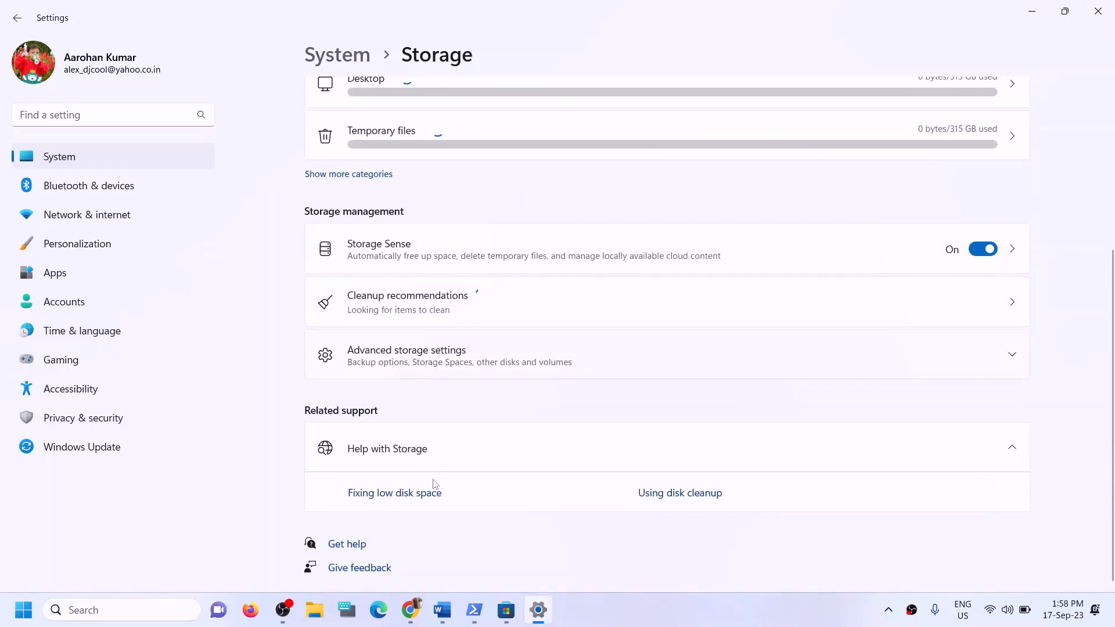
click(426, 351)
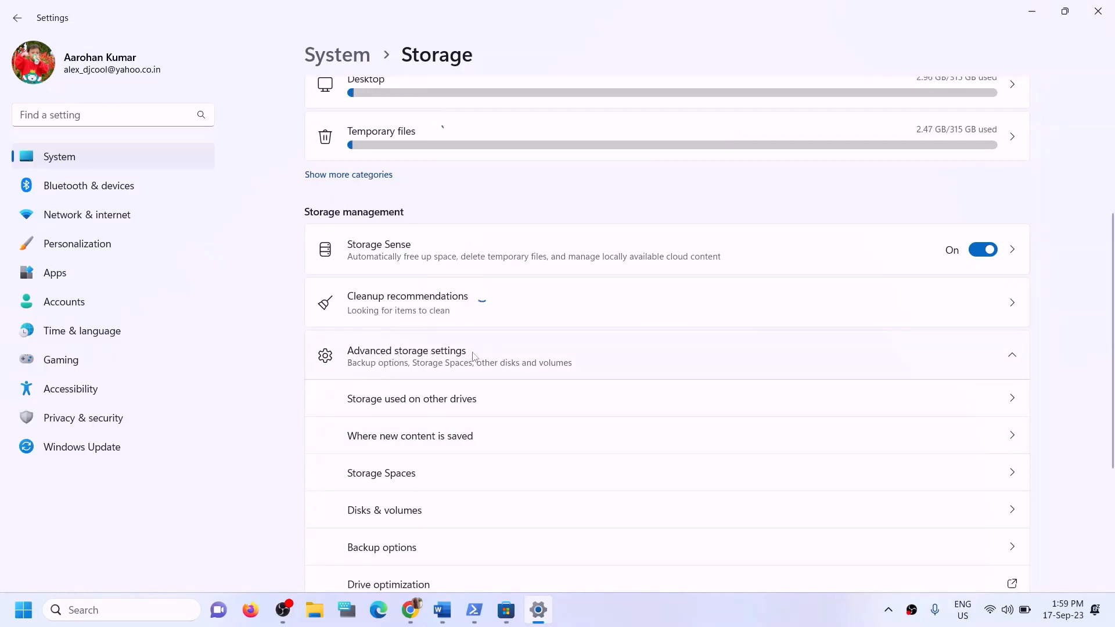
scroll(473, 356, down, 2)
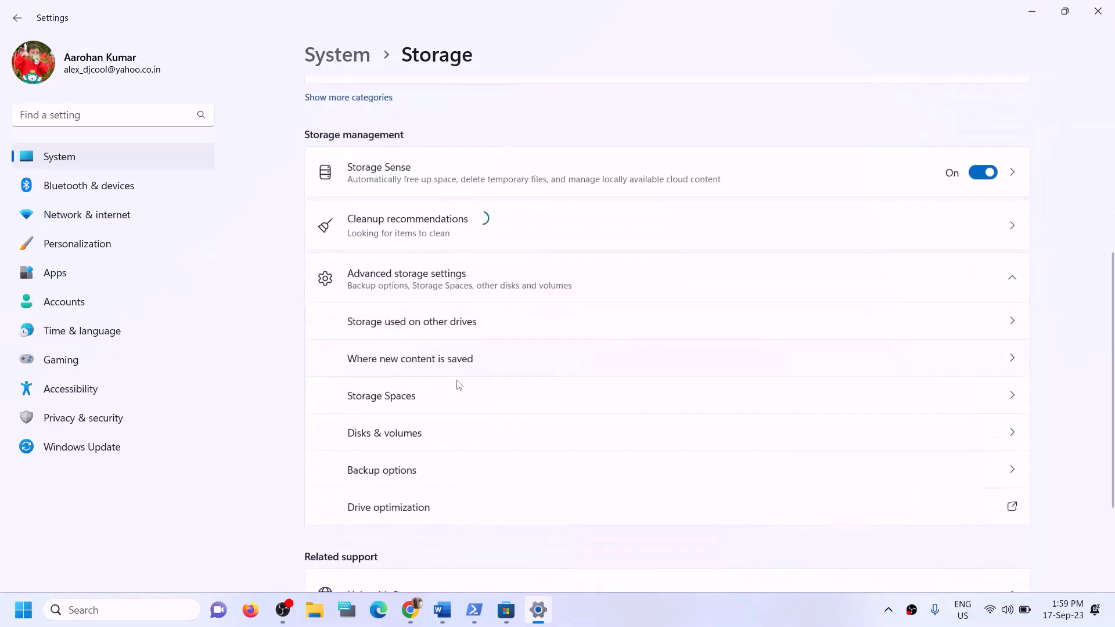
click(401, 360)
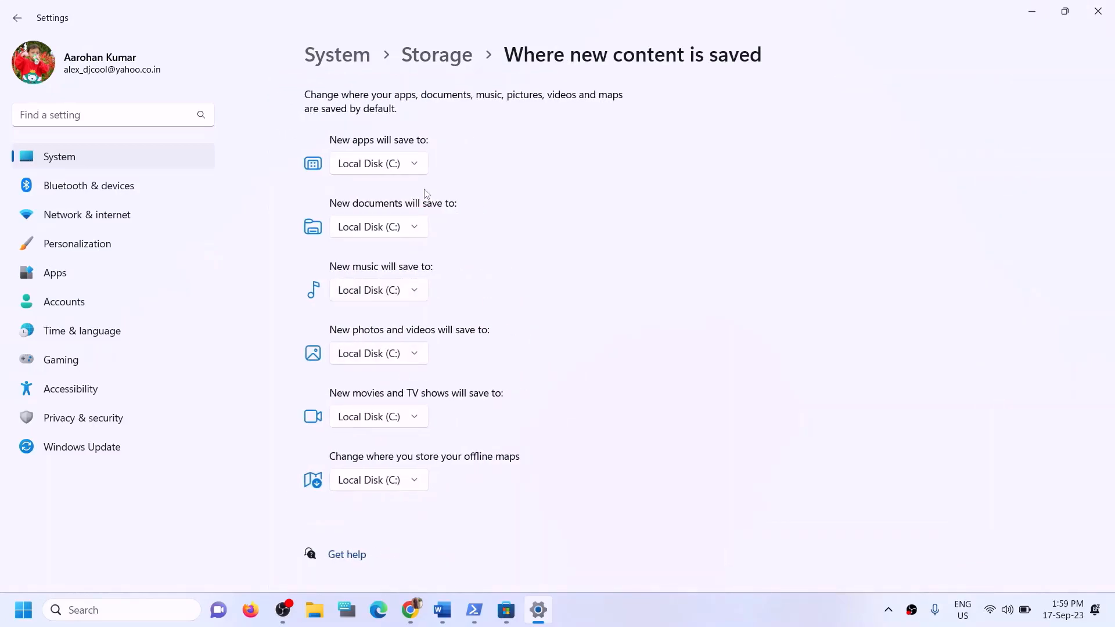
click(421, 169)
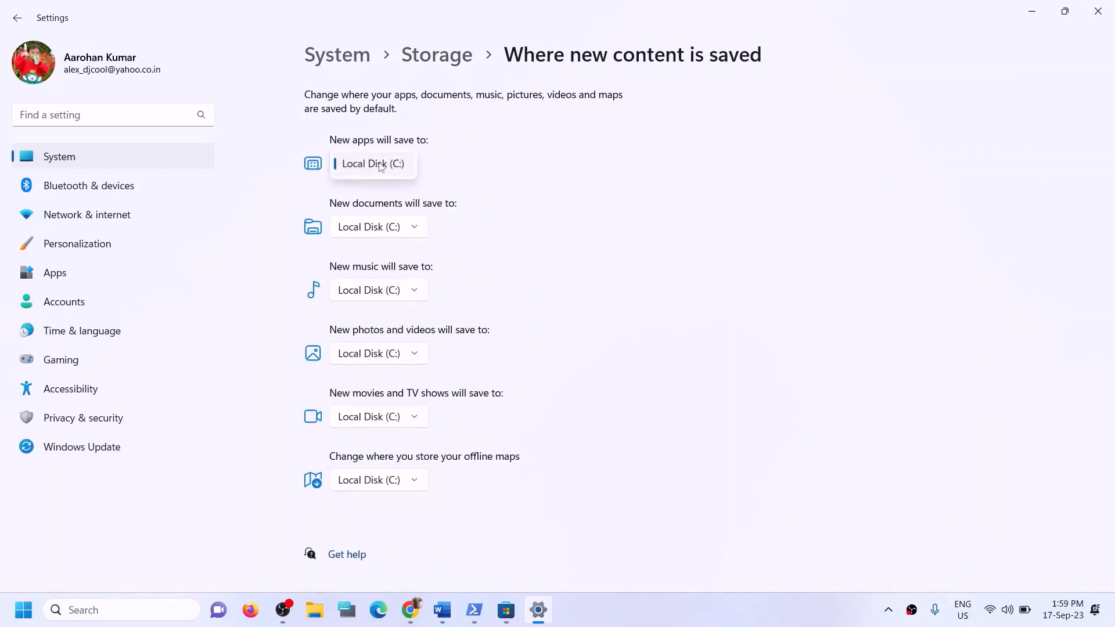
click(450, 152)
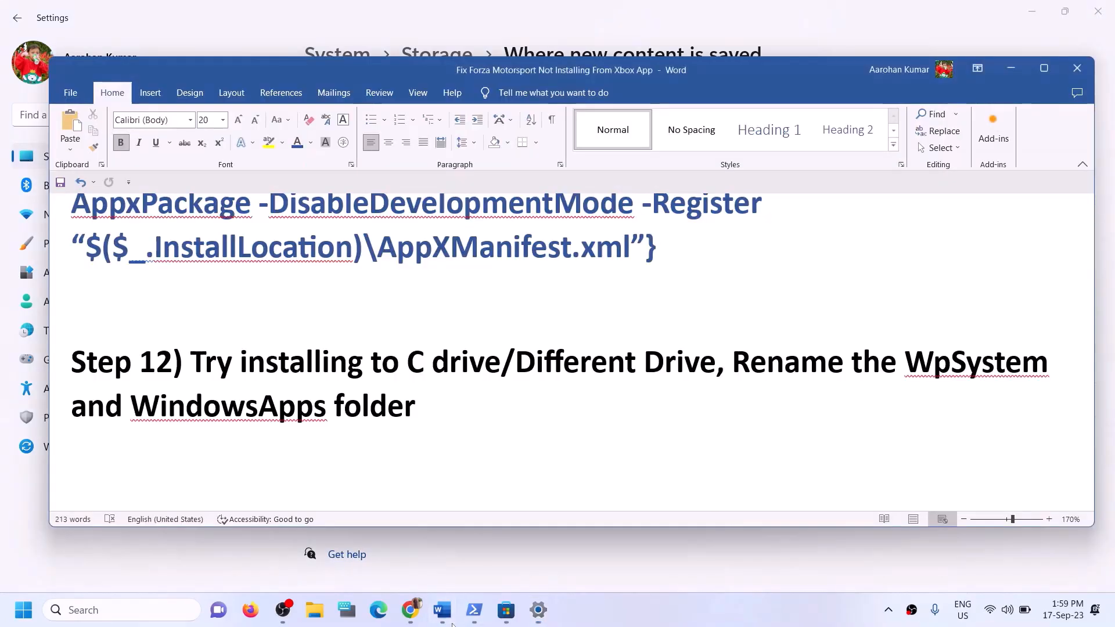
Highlight "Try installing to C drive" in the Word guide's Step 12 heading and return to Settings
click(443, 609)
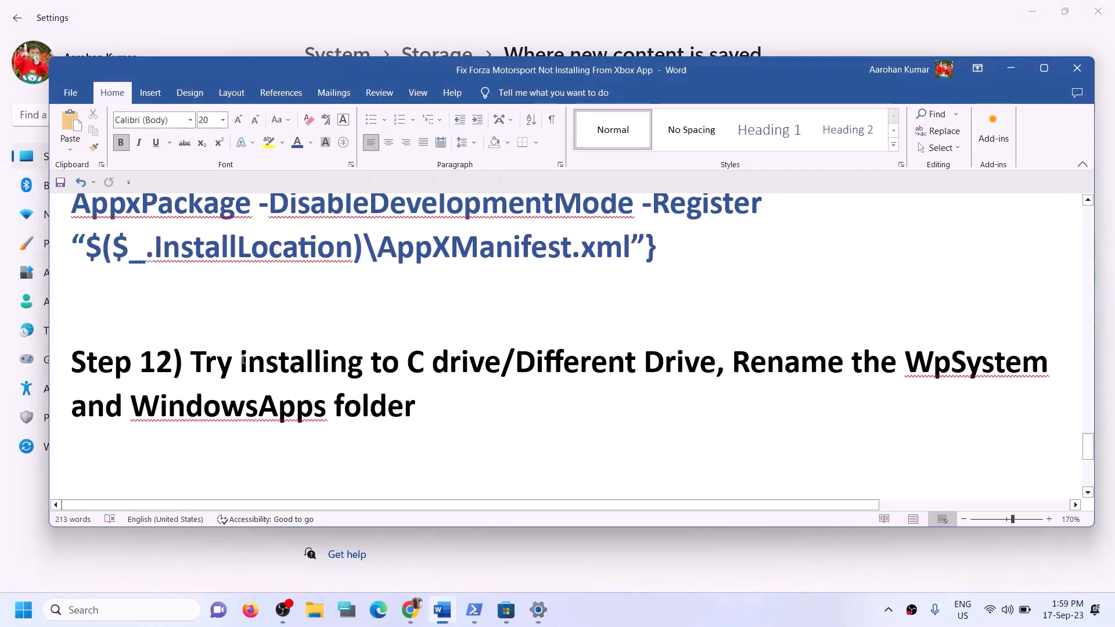
drag(191, 363, 501, 362)
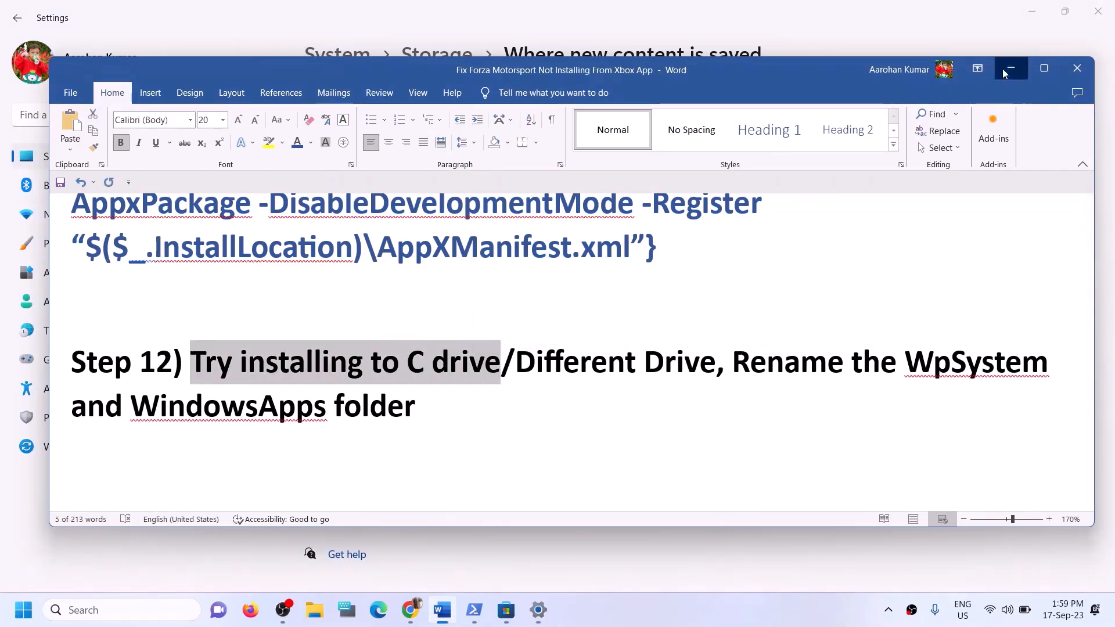
click(1003, 69)
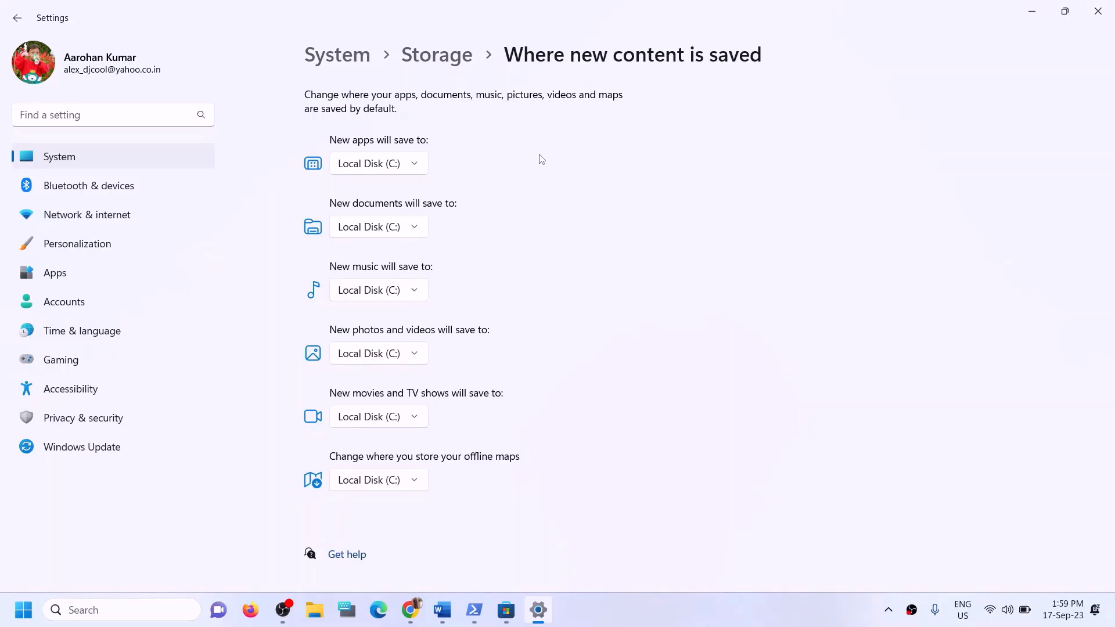
Review the drive choices for saving new apps, keeping Local Disk (C:) selected
click(417, 165)
click(368, 169)
click(427, 169)
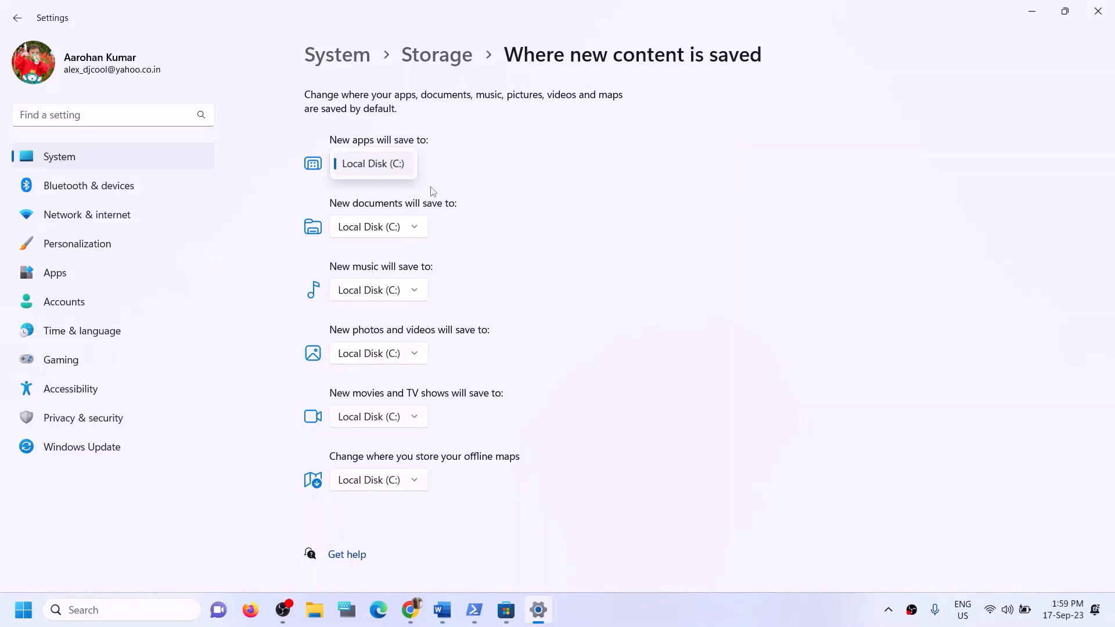
click(470, 180)
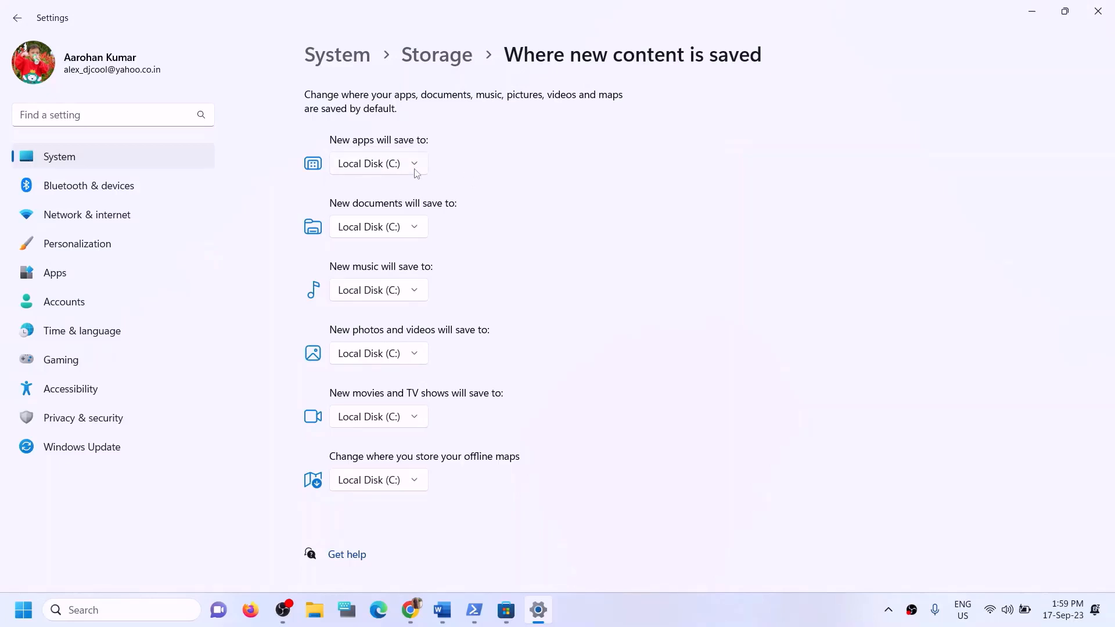
click(416, 172)
click(724, 177)
Highlight the C drive and different drive advice in the Word guide's Step 12 heading, and return to the storage settings
click(455, 609)
click(482, 378)
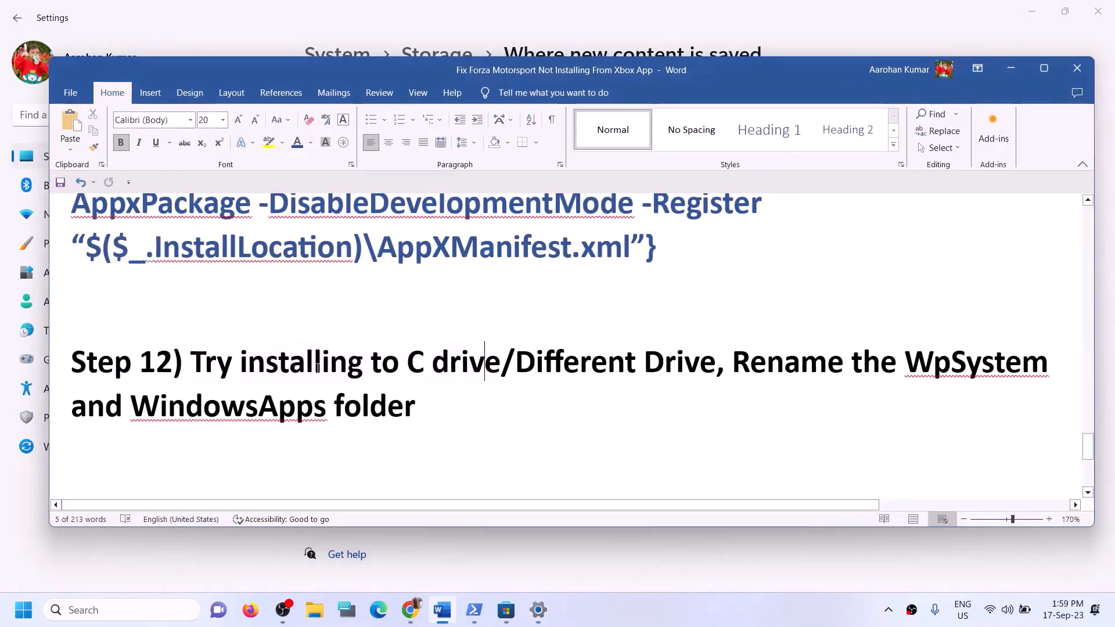
drag(216, 361, 500, 363)
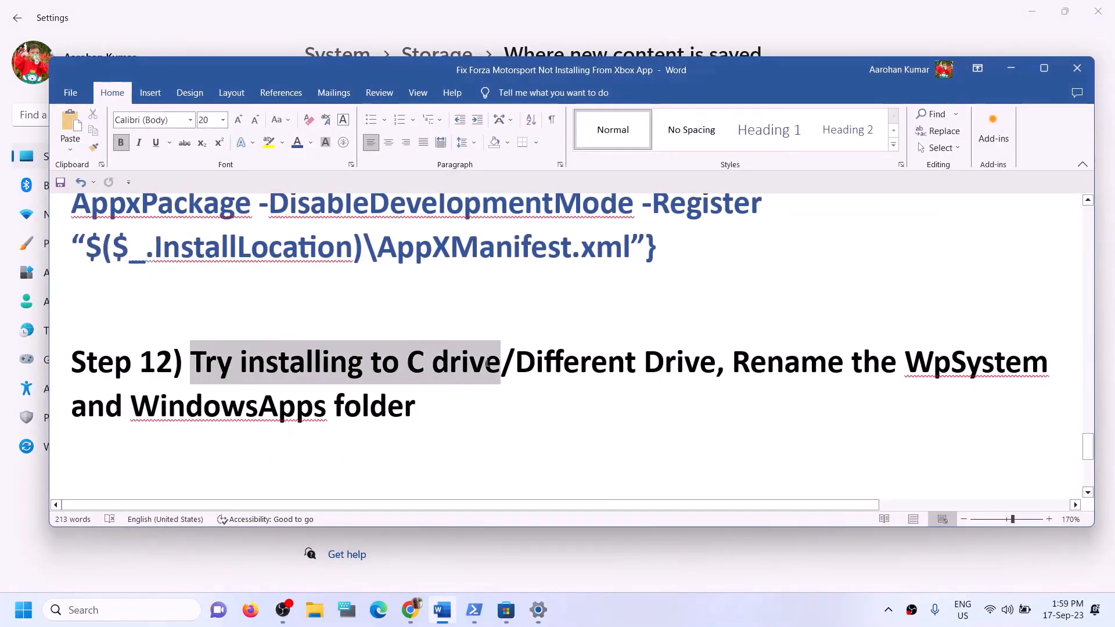
click(426, 401)
drag(249, 365, 700, 365)
click(1009, 69)
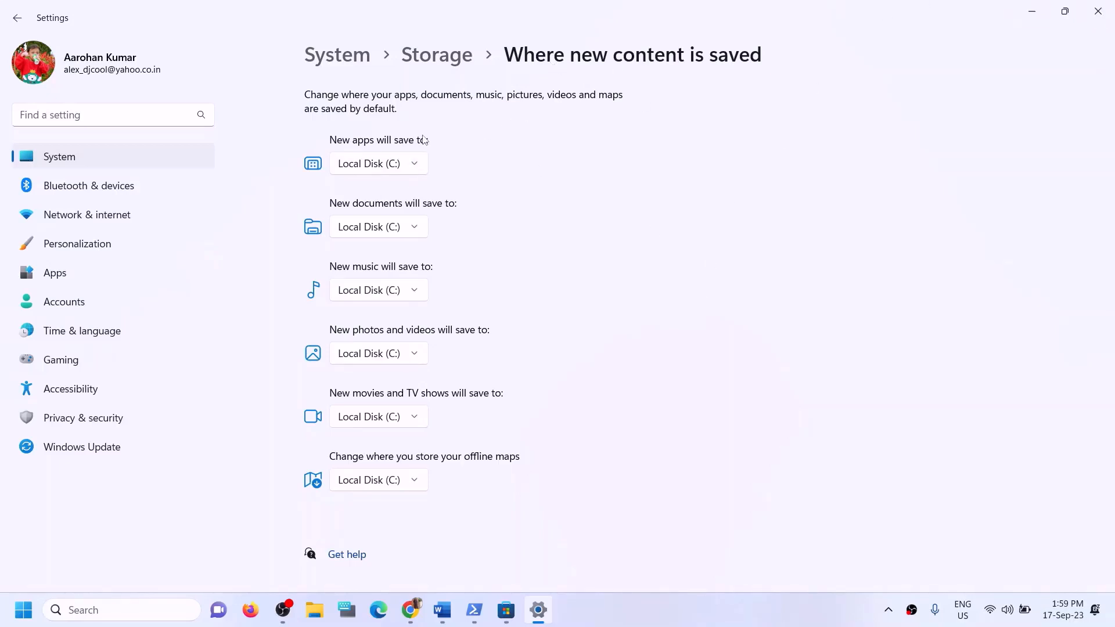
Set the save location for new apps to Local Disk (D:) and apply it
key(super+e)
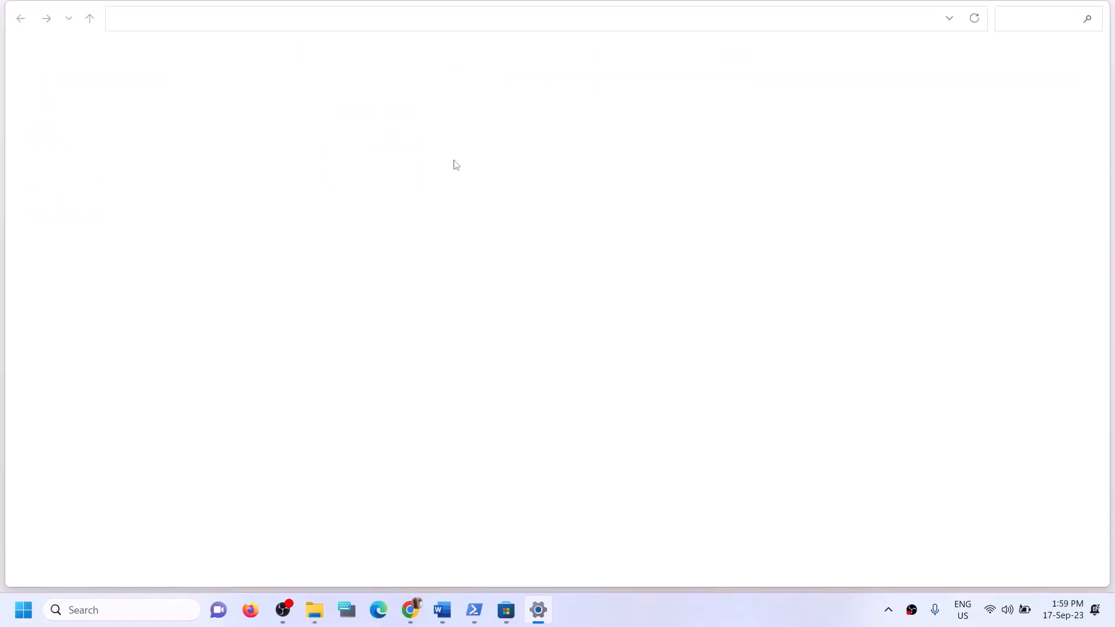
click(1098, 12)
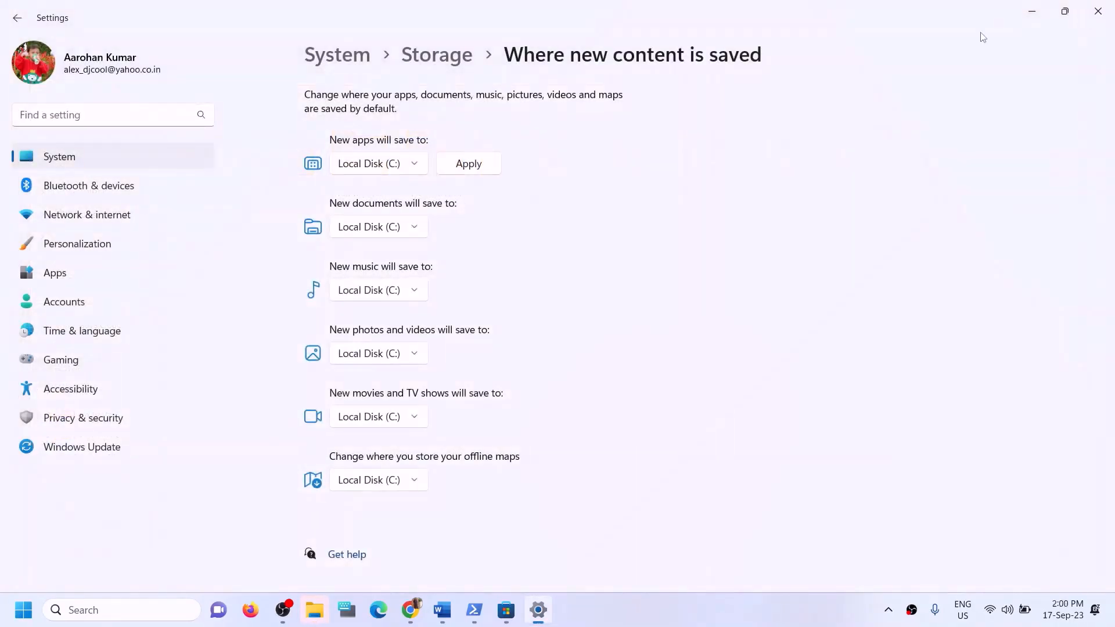
click(408, 164)
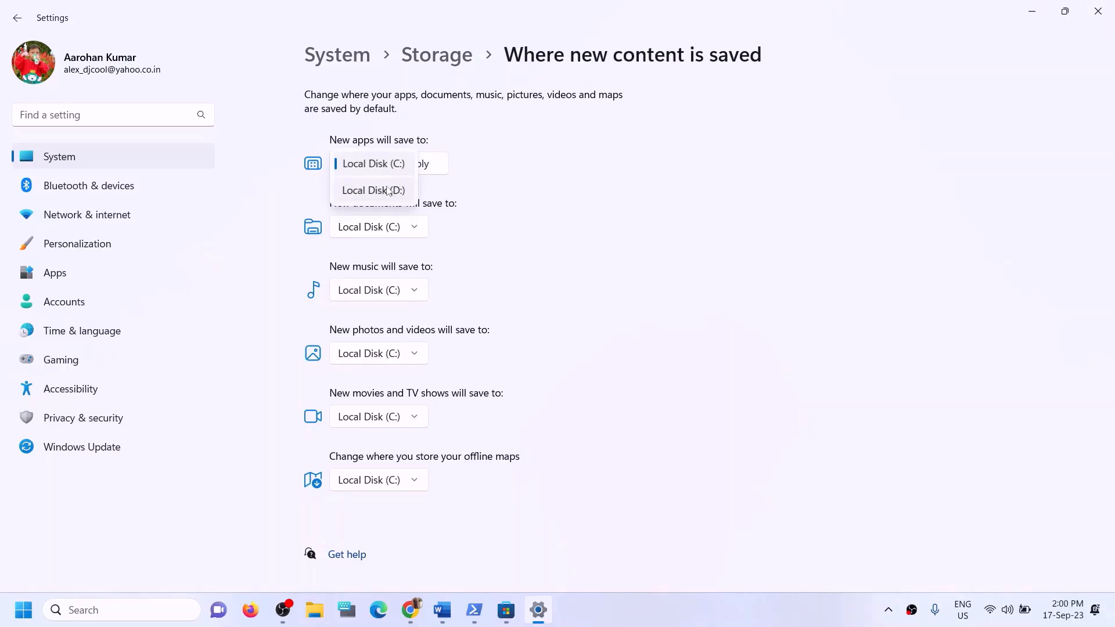
click(384, 193)
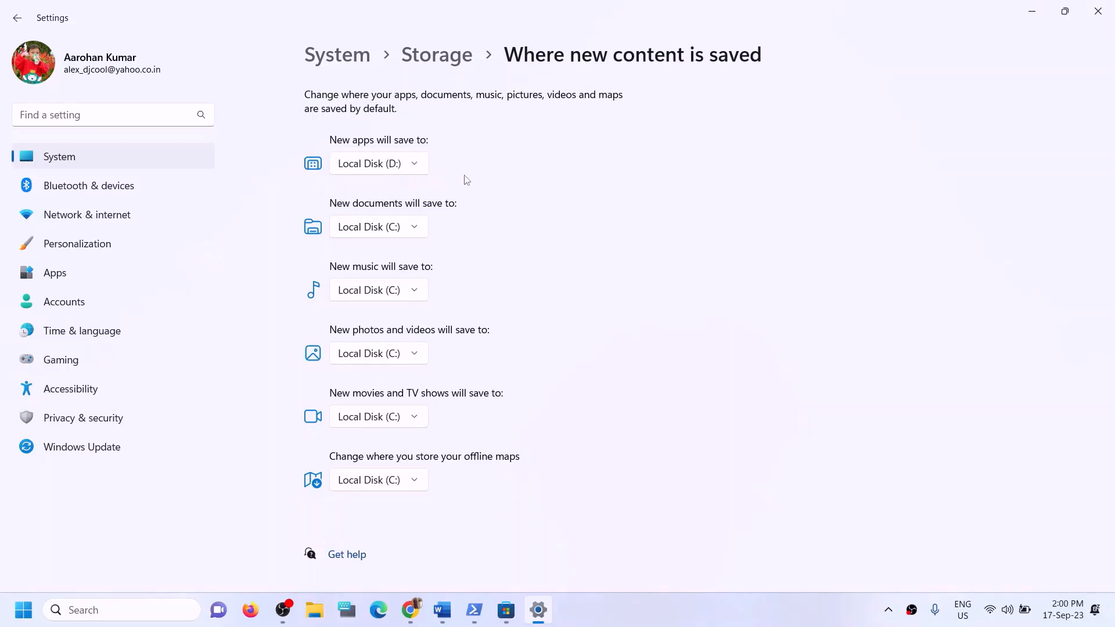
Switch the save location for new apps back to Local Disk (C:) and apply it
click(415, 166)
click(406, 138)
click(458, 168)
Change the save location for new apps to Local Disk (D:) again, apply it, and close Settings
click(410, 168)
click(383, 192)
click(469, 168)
click(418, 168)
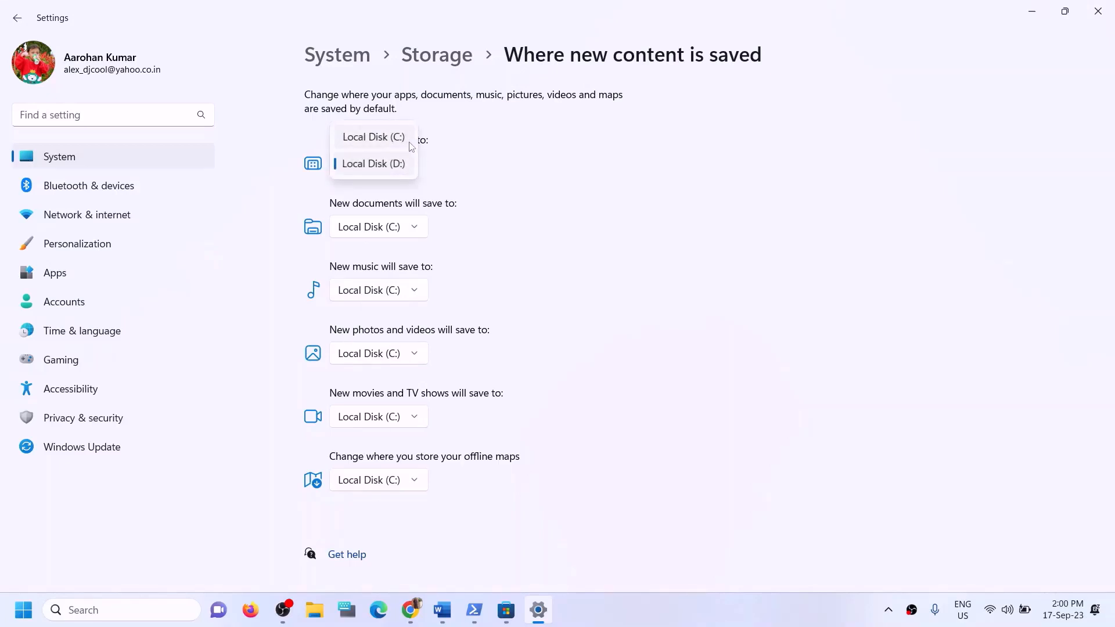
click(517, 173)
click(1099, 15)
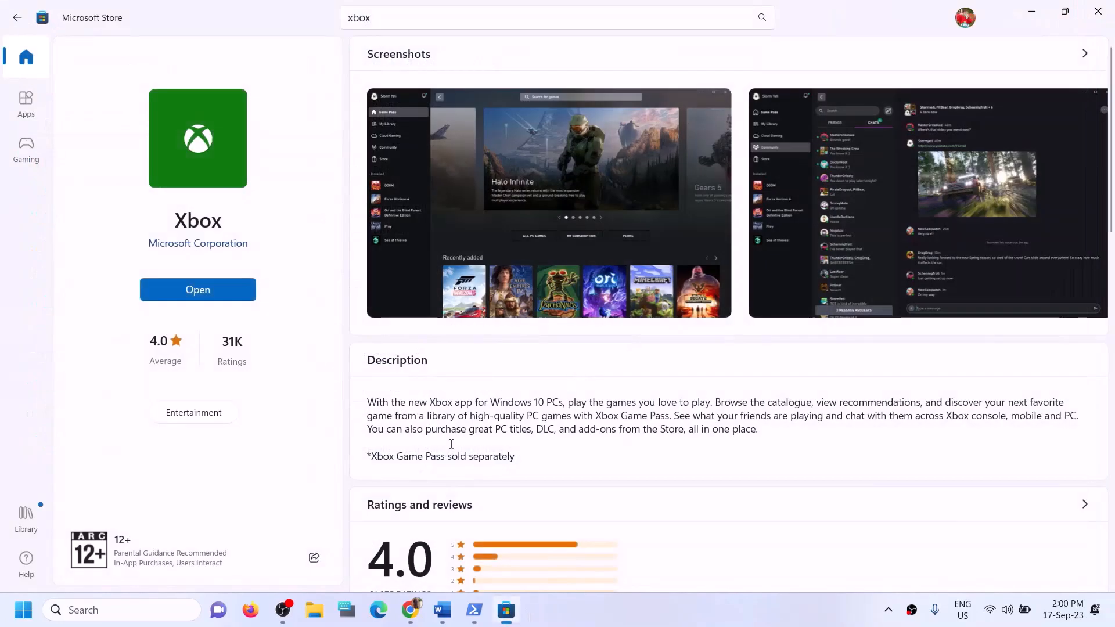
Return to the Word guide and highlight "Rename the WpSystem and WindowsApps folder" in the Step 12 heading
click(447, 607)
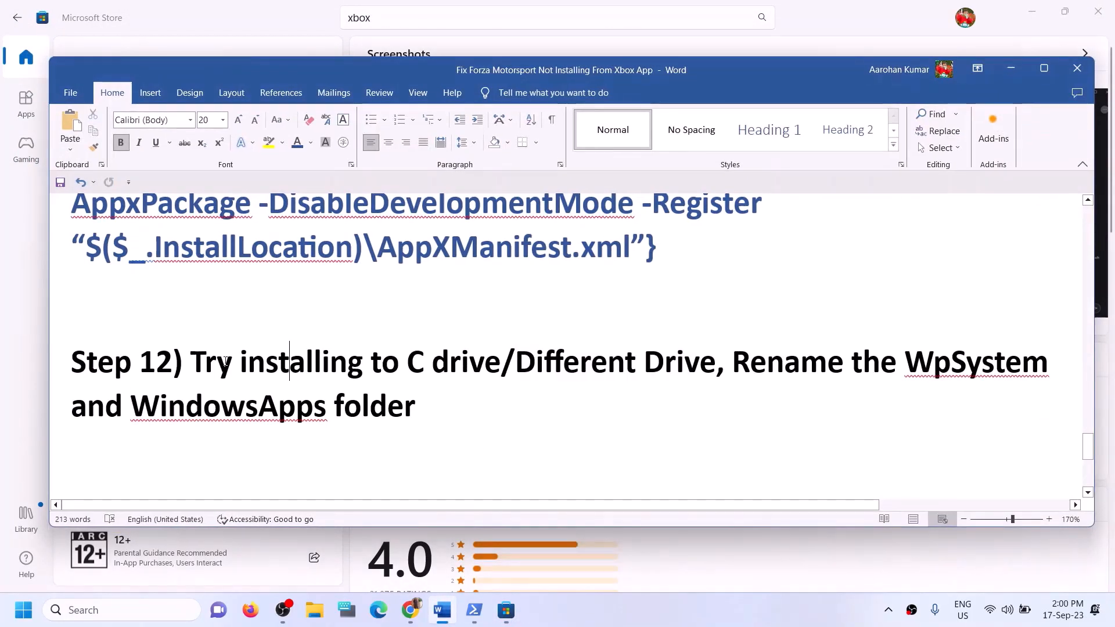
drag(226, 361, 639, 363)
click(665, 363)
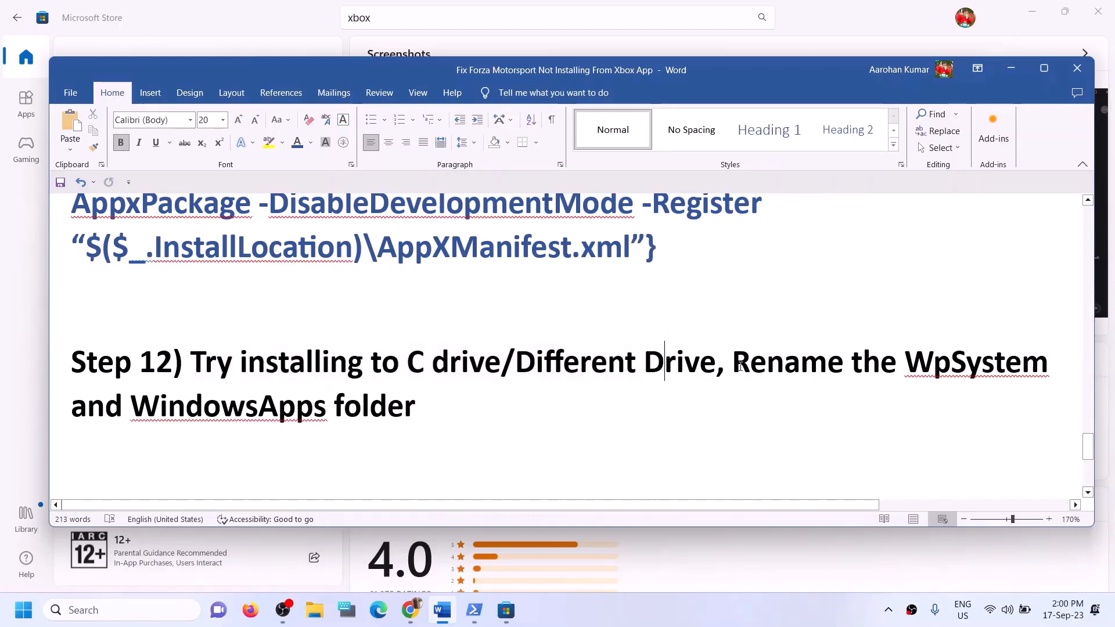
drag(733, 363, 968, 411)
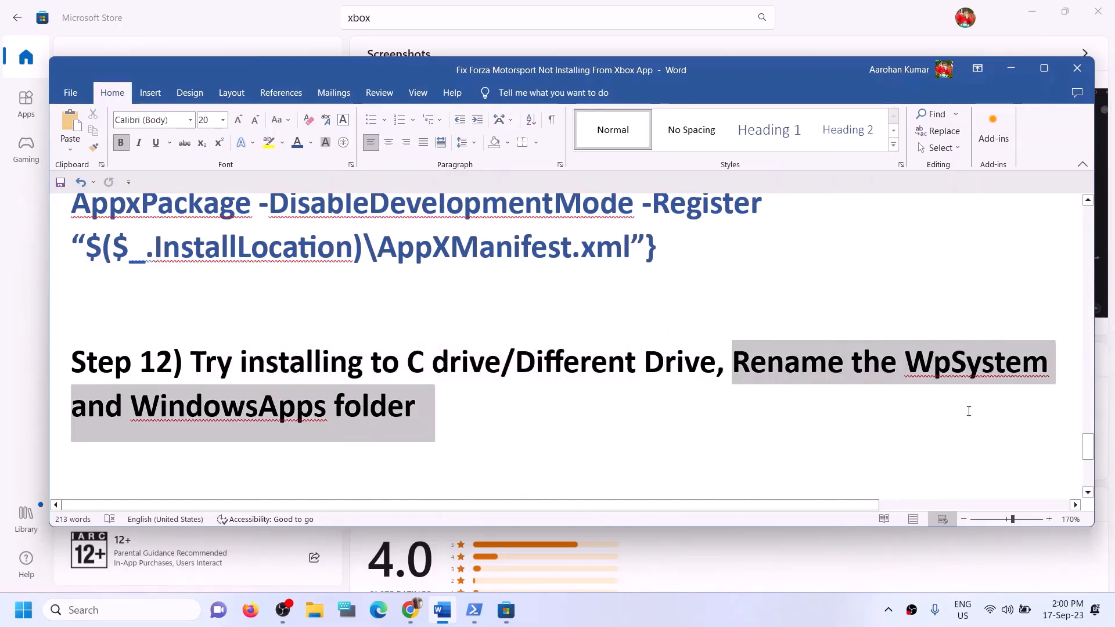
click(158, 415)
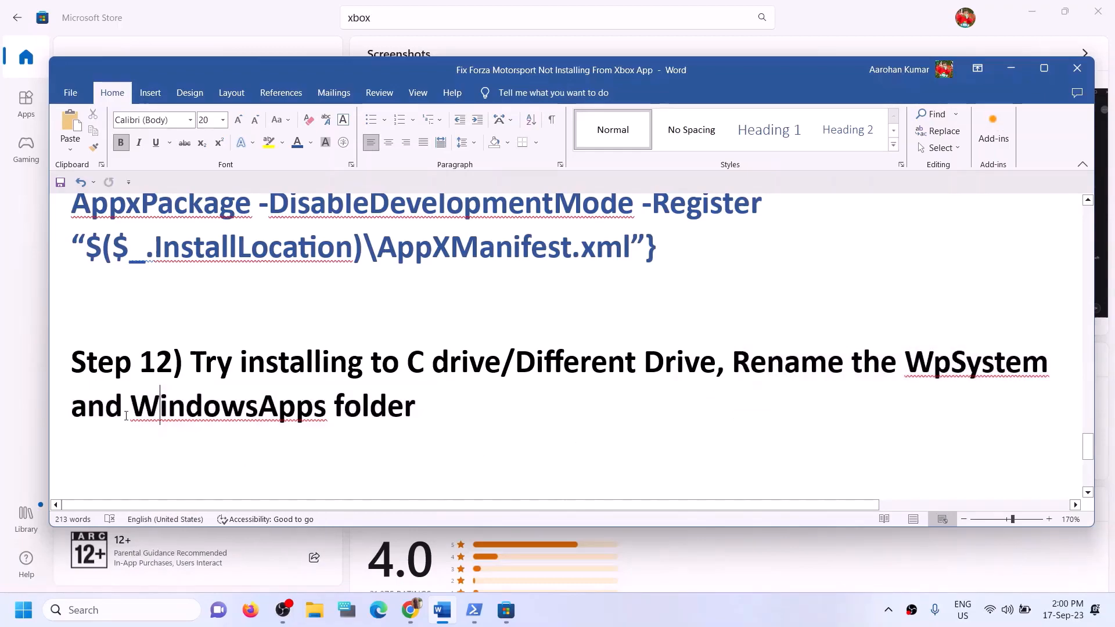
drag(116, 415, 415, 414)
click(406, 415)
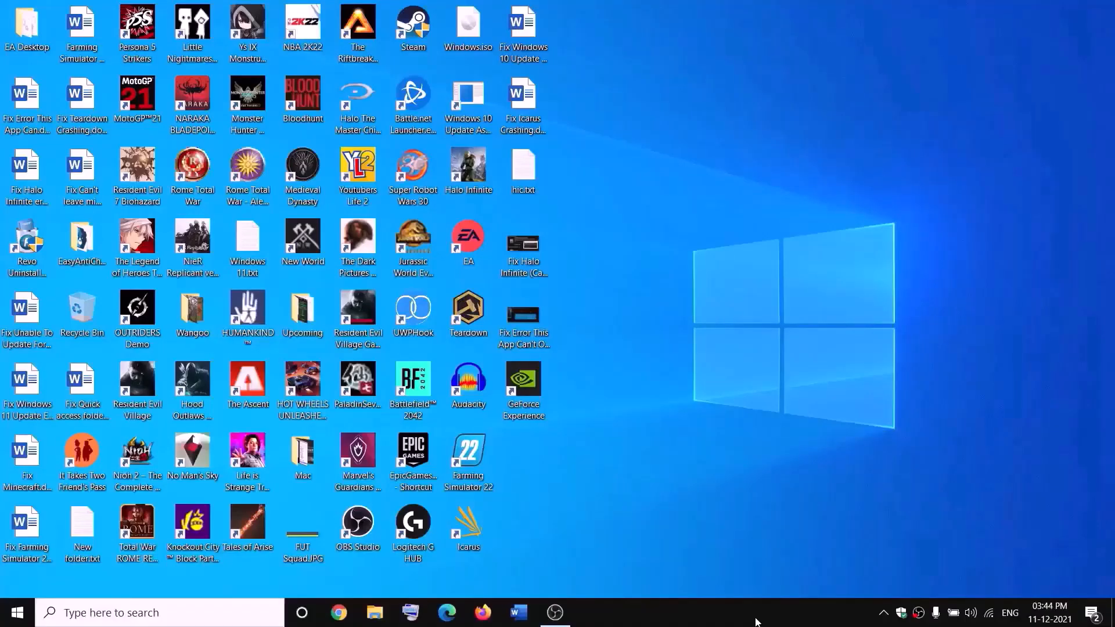
Open New Volume (D:) in File Explorer and locate the WpSystem folder
click(382, 613)
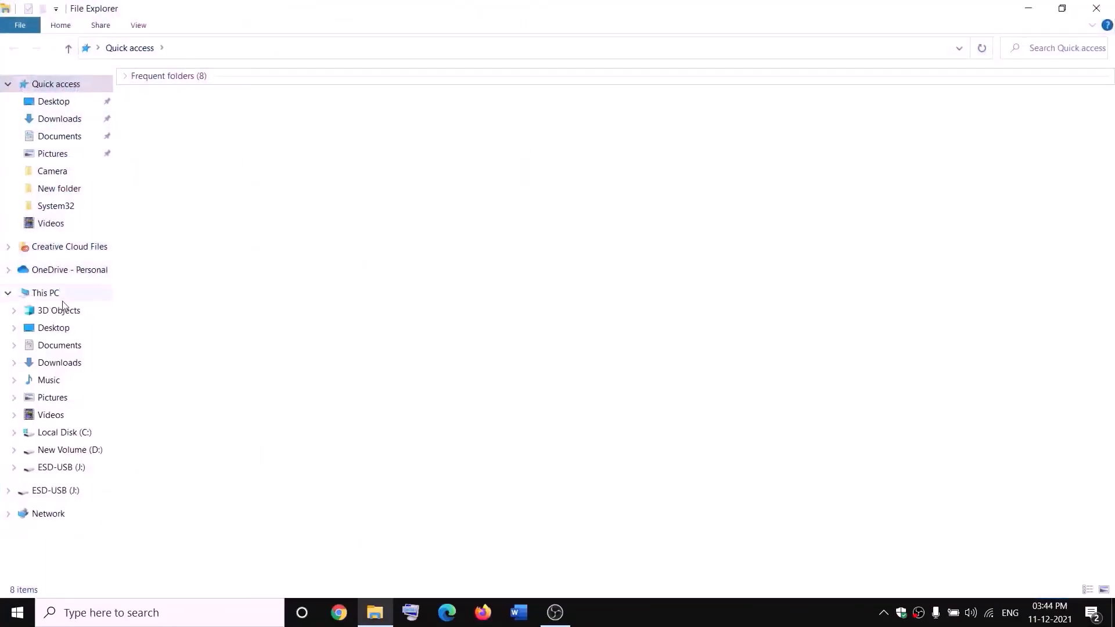
click(87, 292)
double_click(415, 216)
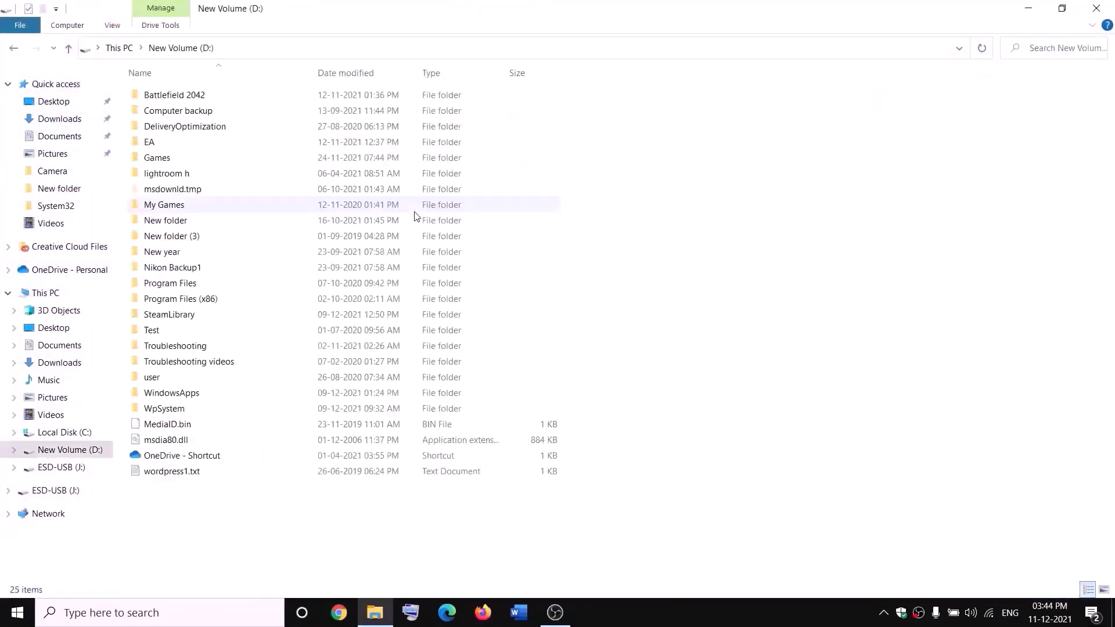
click(180, 410)
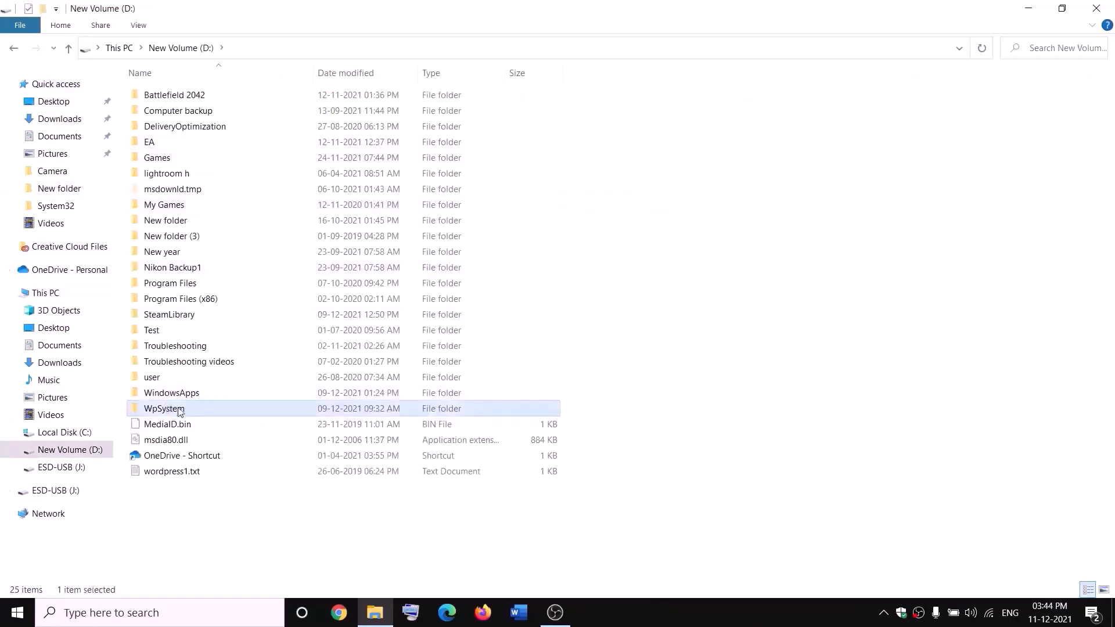
right_click(171, 410)
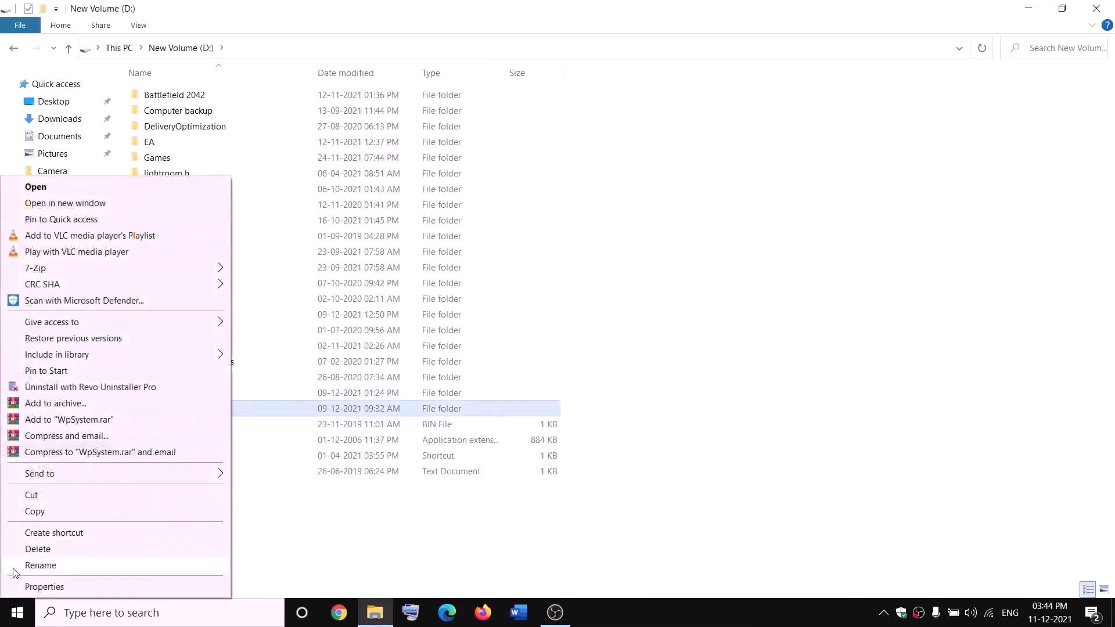
click(351, 530)
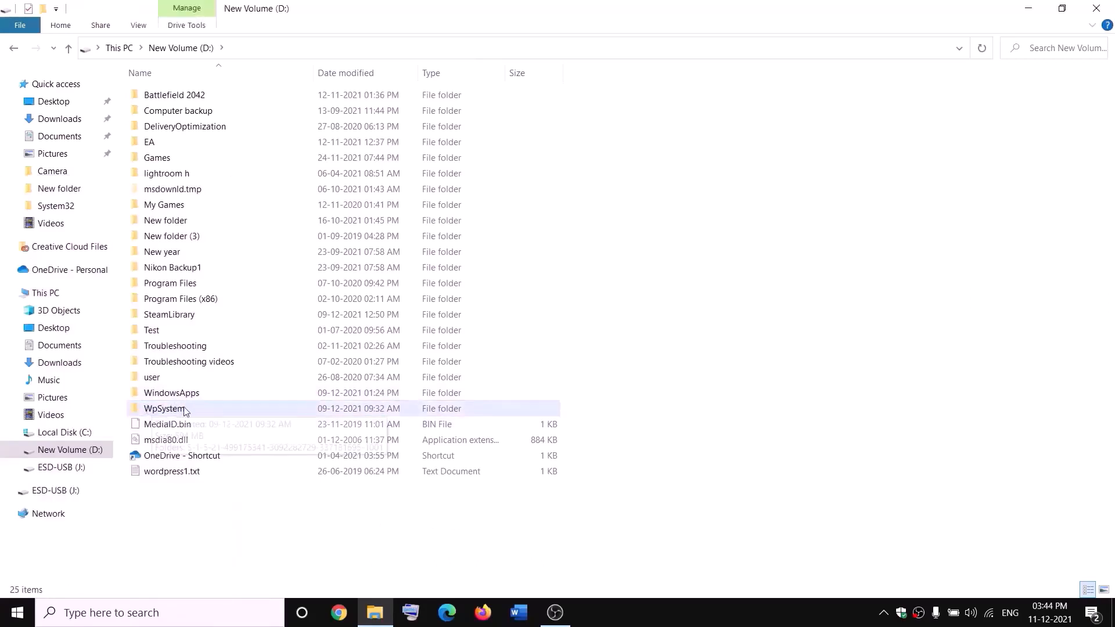
Open the advanced security settings of the WpSystem folder from its properties
mouse_move(173, 412)
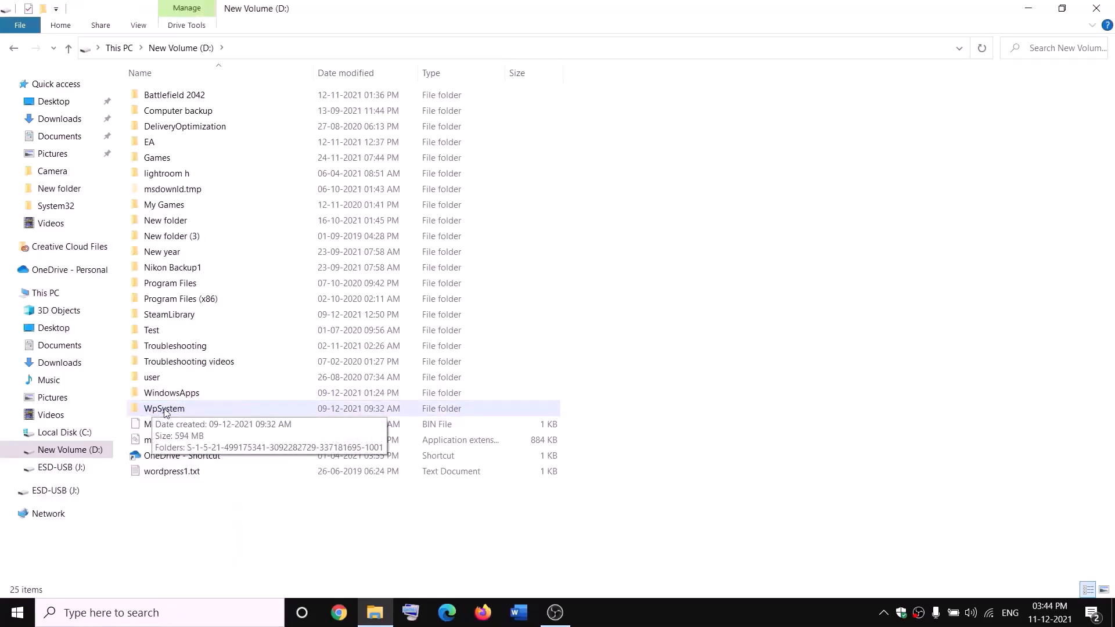
right_click(165, 411)
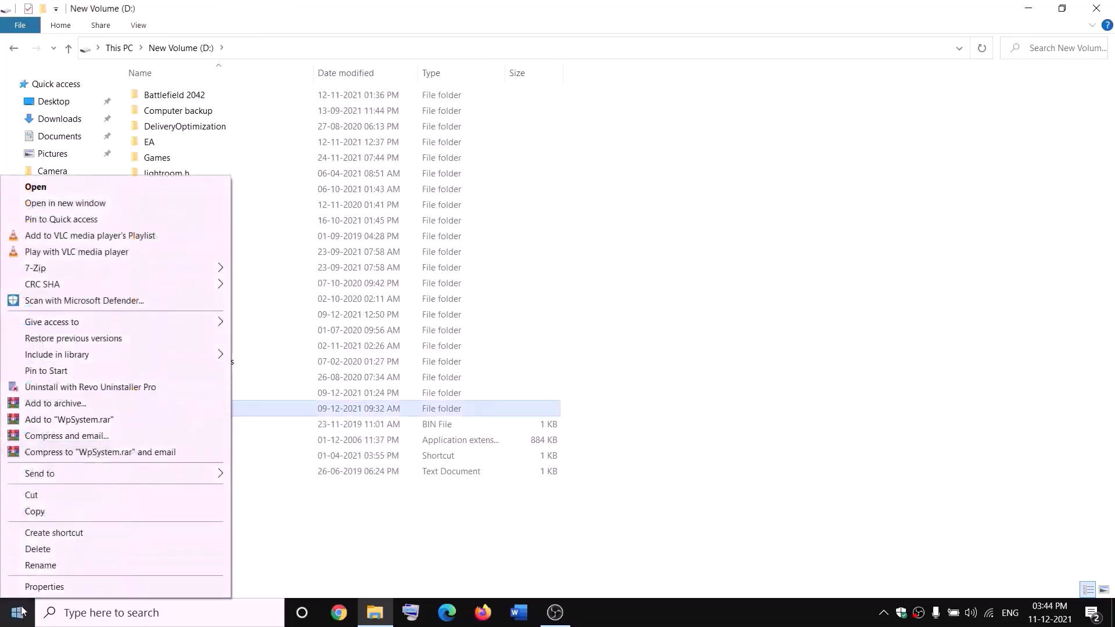
click(45, 587)
drag(331, 259, 402, 164)
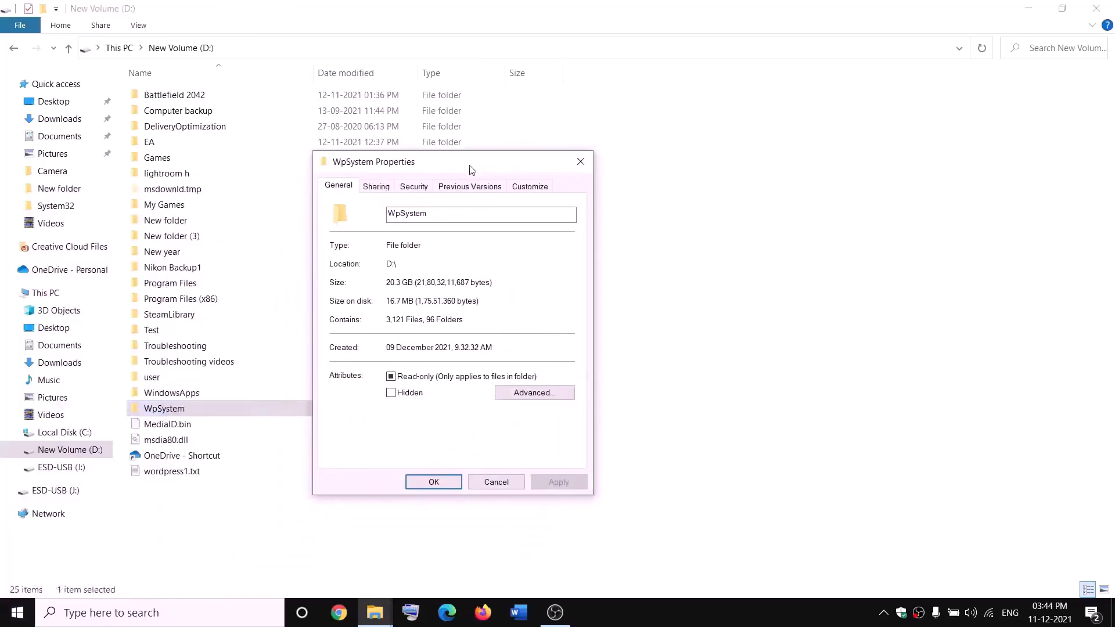
click(414, 187)
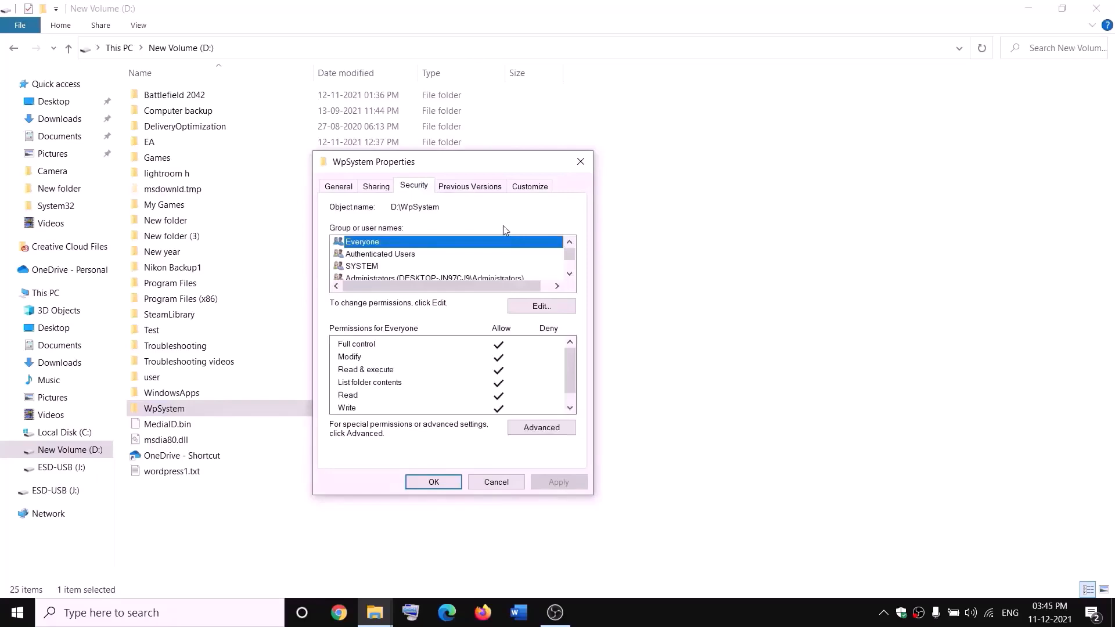
click(537, 430)
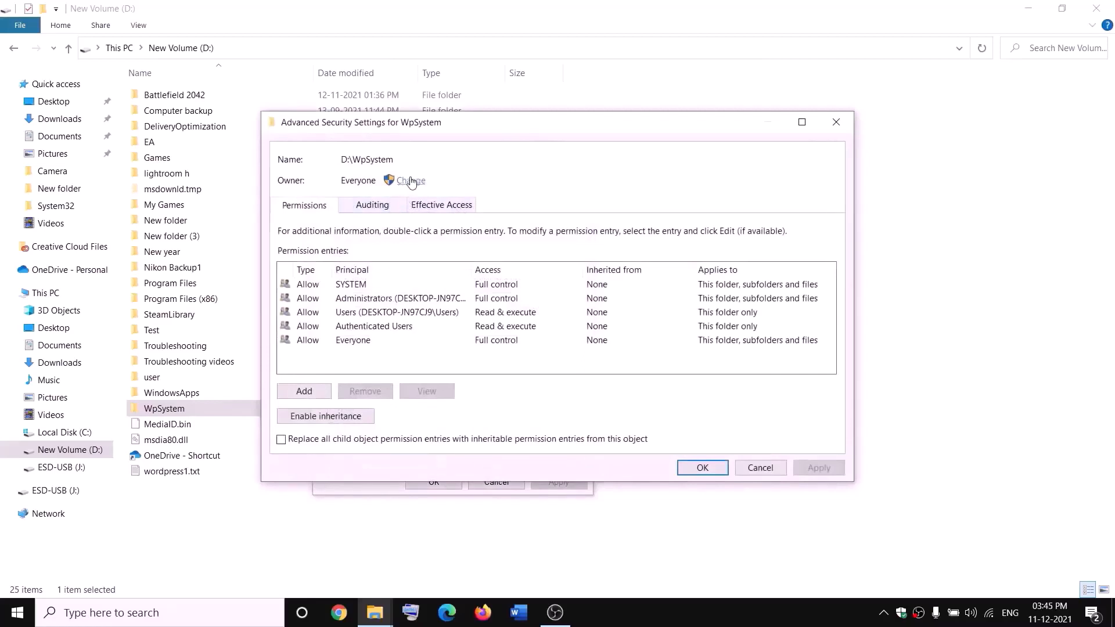
Change the owner of the WpSystem folder to everyone, checking the name before accepting it
click(411, 181)
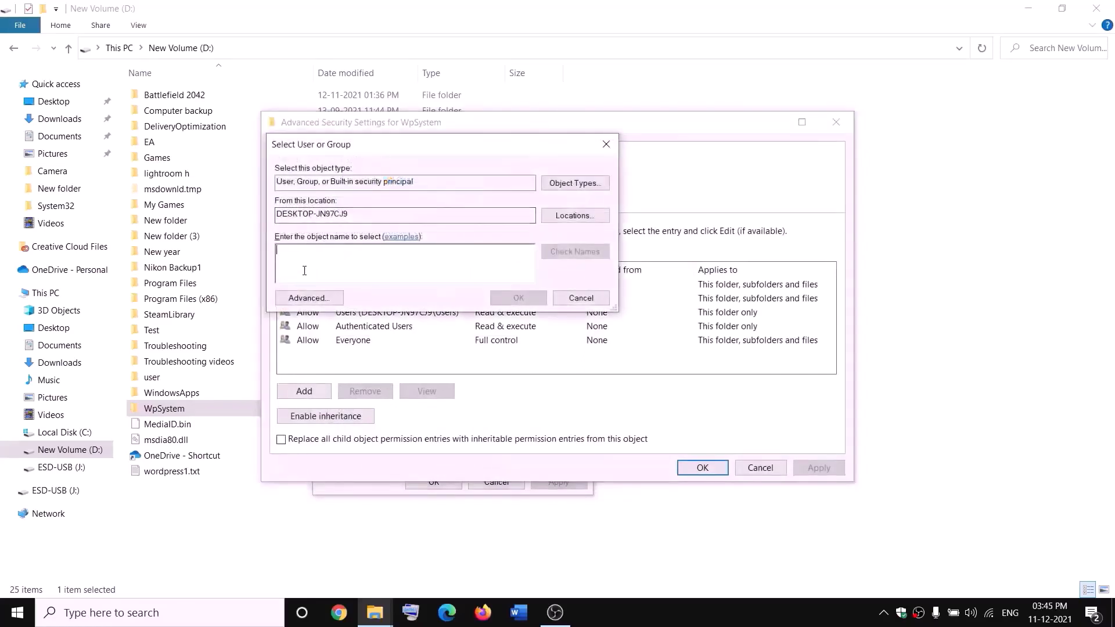
text(e)
key(BackSpace)
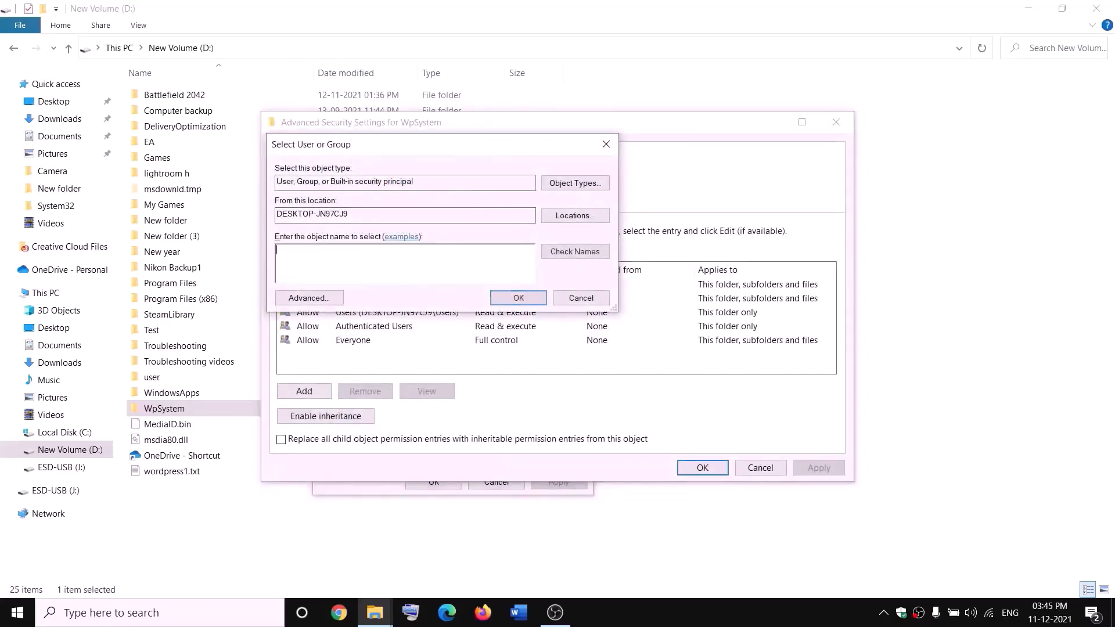
text(everyone)
drag(336, 248, 262, 263)
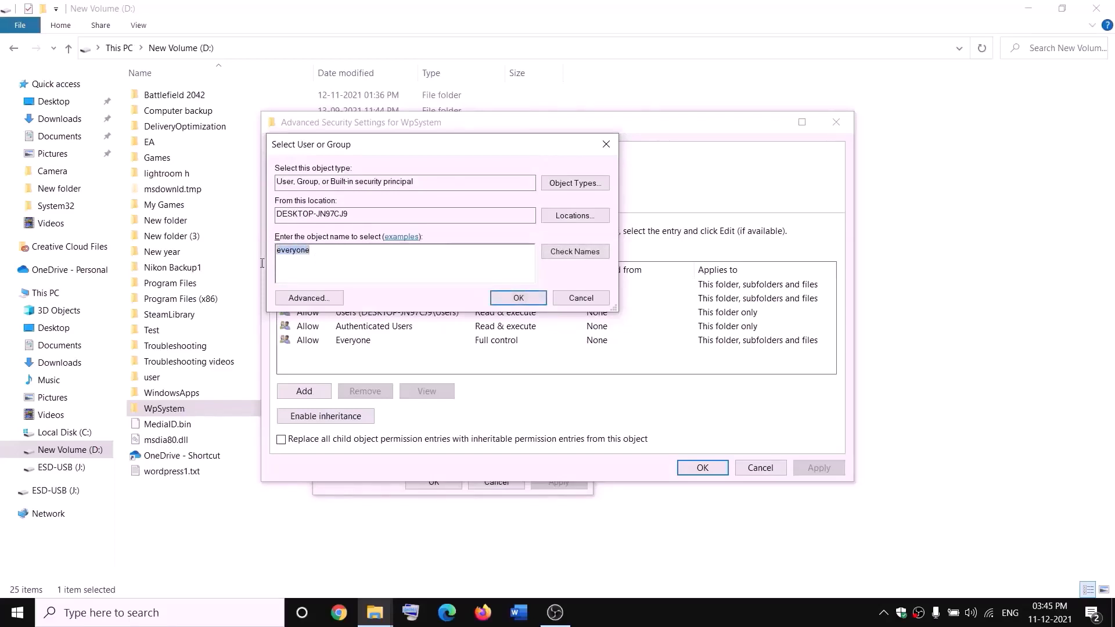
click(575, 252)
click(518, 298)
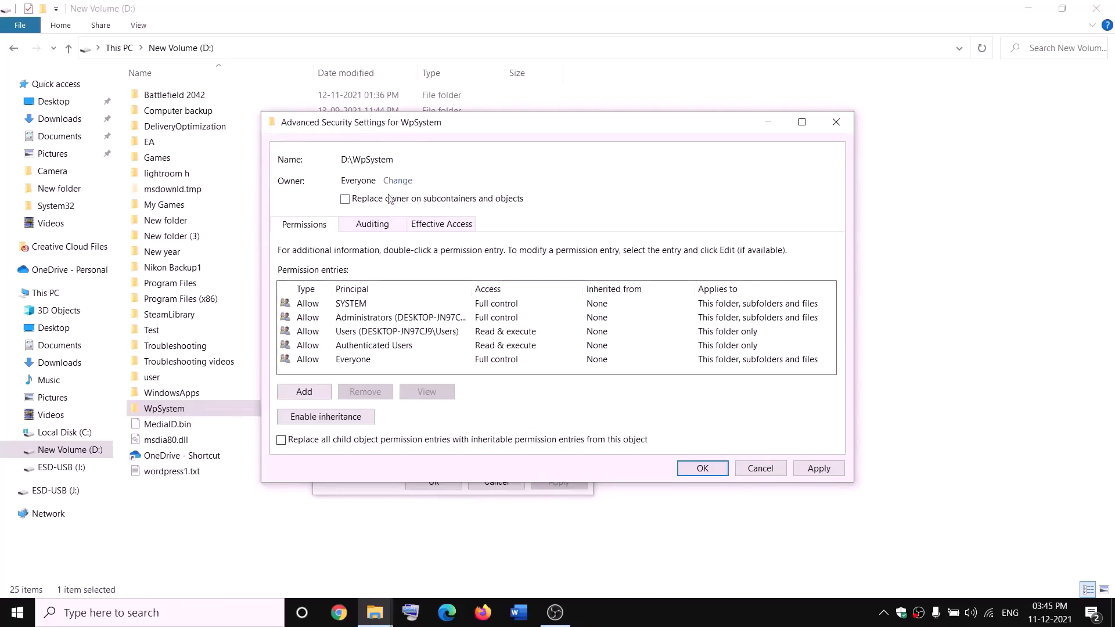
Enable replacing the owner on subcontainers and objects of WpSystem, apply the ownership change, and close the folder's properties
click(346, 199)
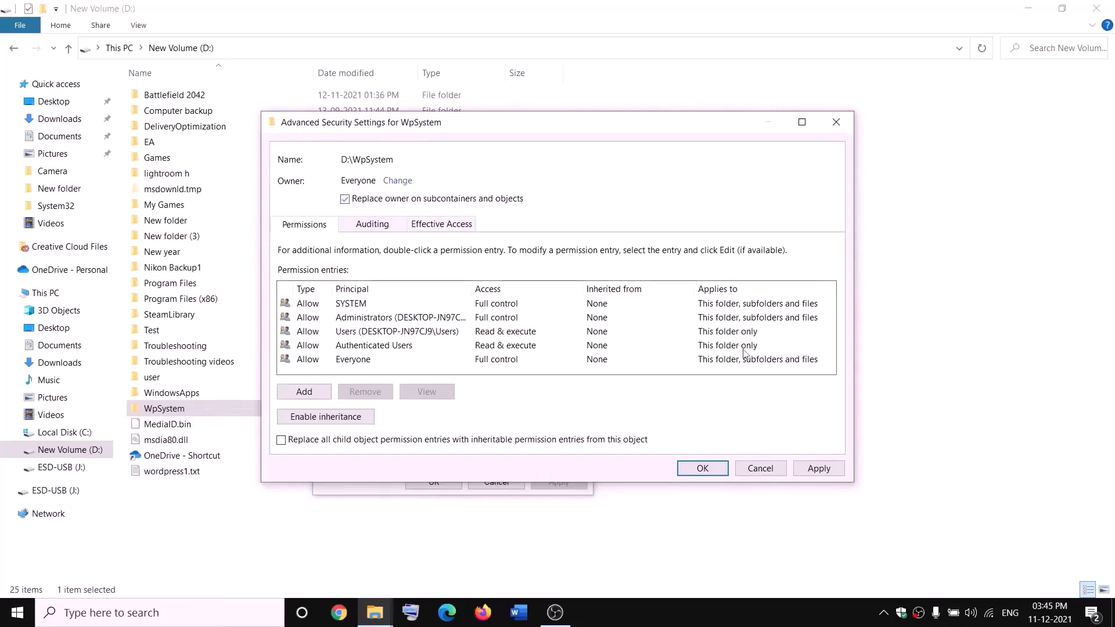
click(819, 468)
click(701, 475)
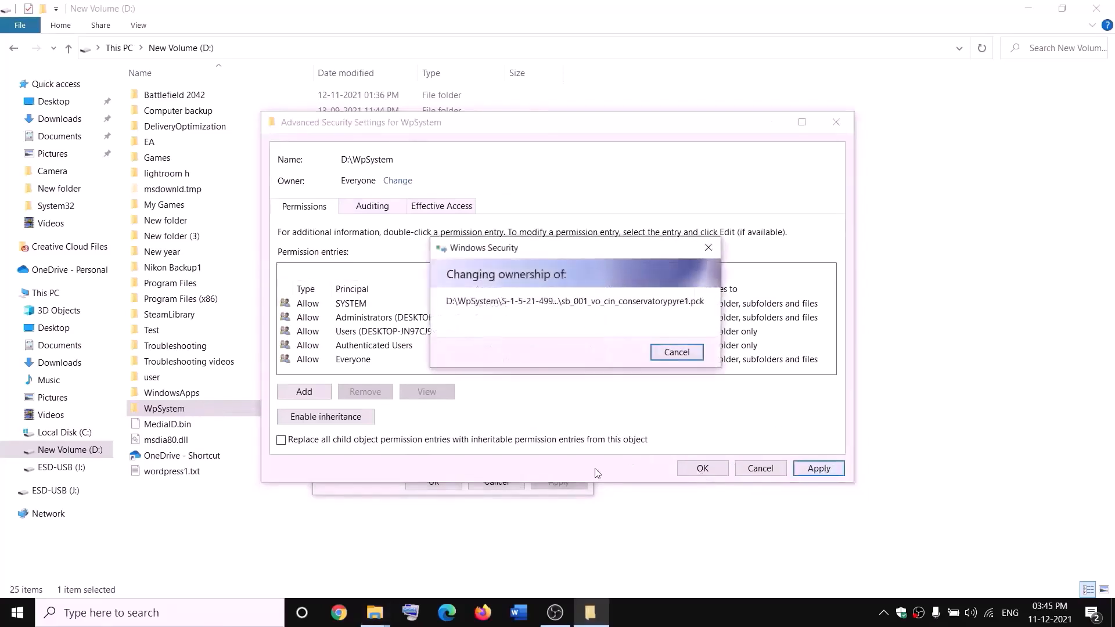
click(665, 368)
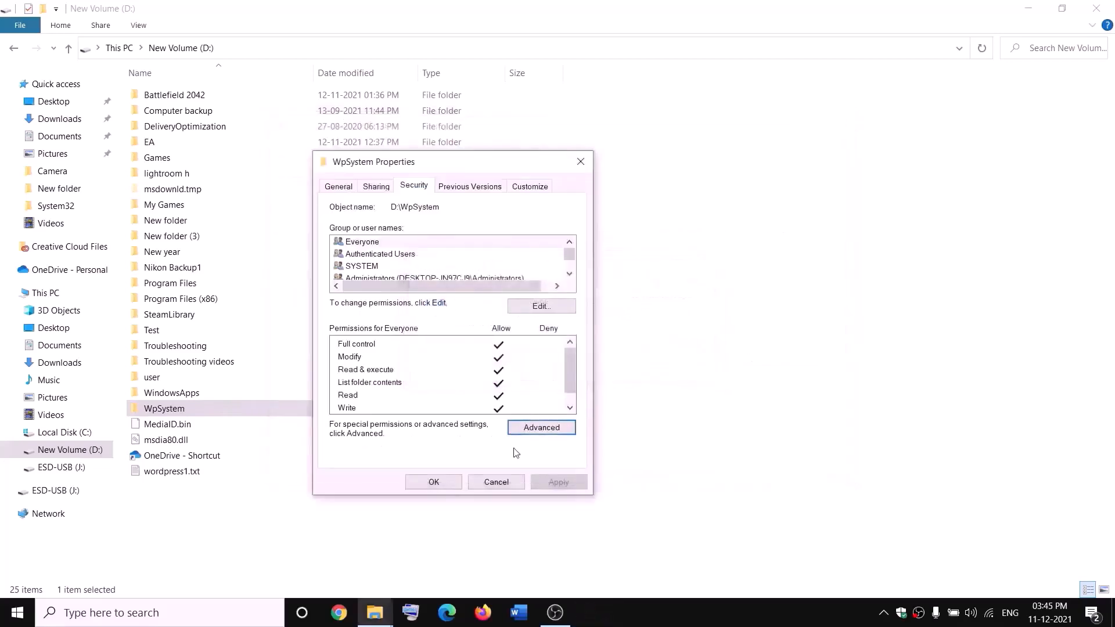
click(434, 482)
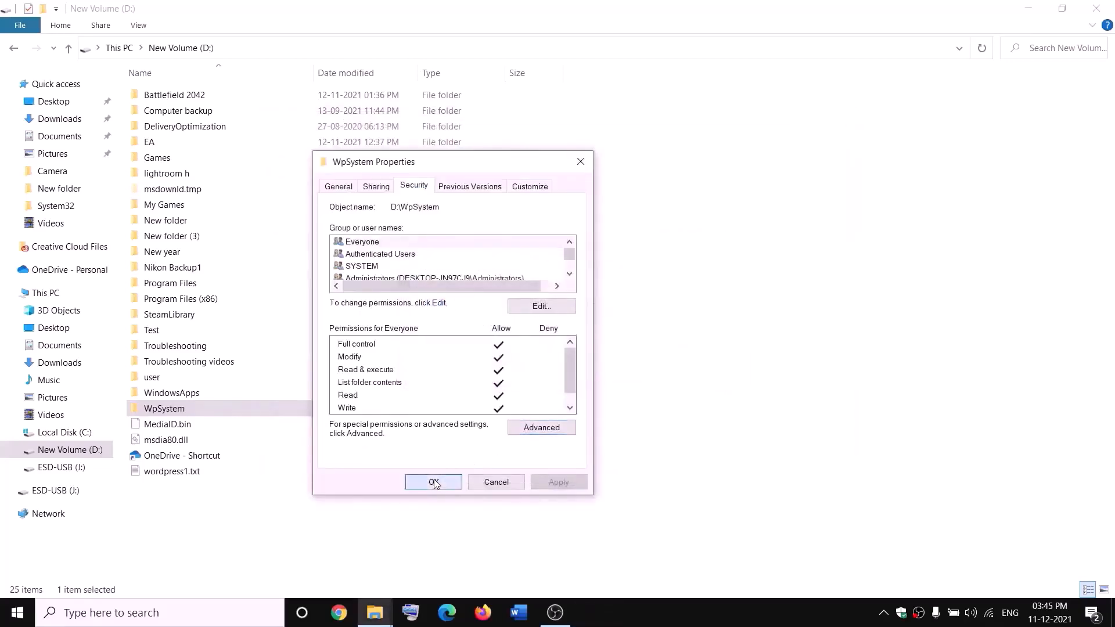
Reopen the advanced security settings of the WpSystem folder and start adding a new permission entry
right_click(166, 411)
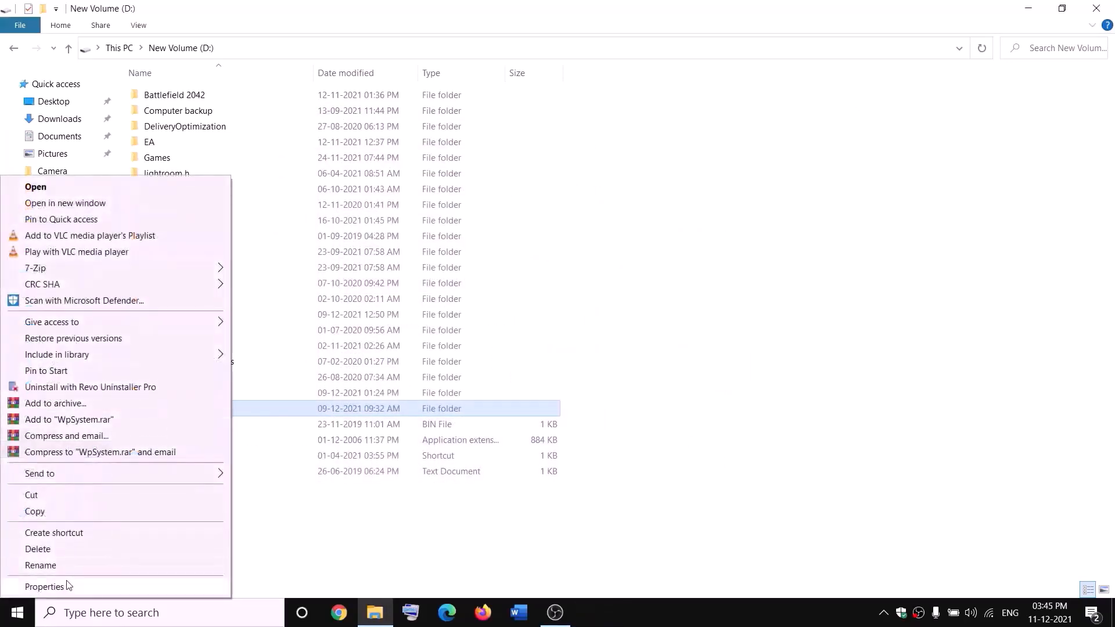
click(44, 587)
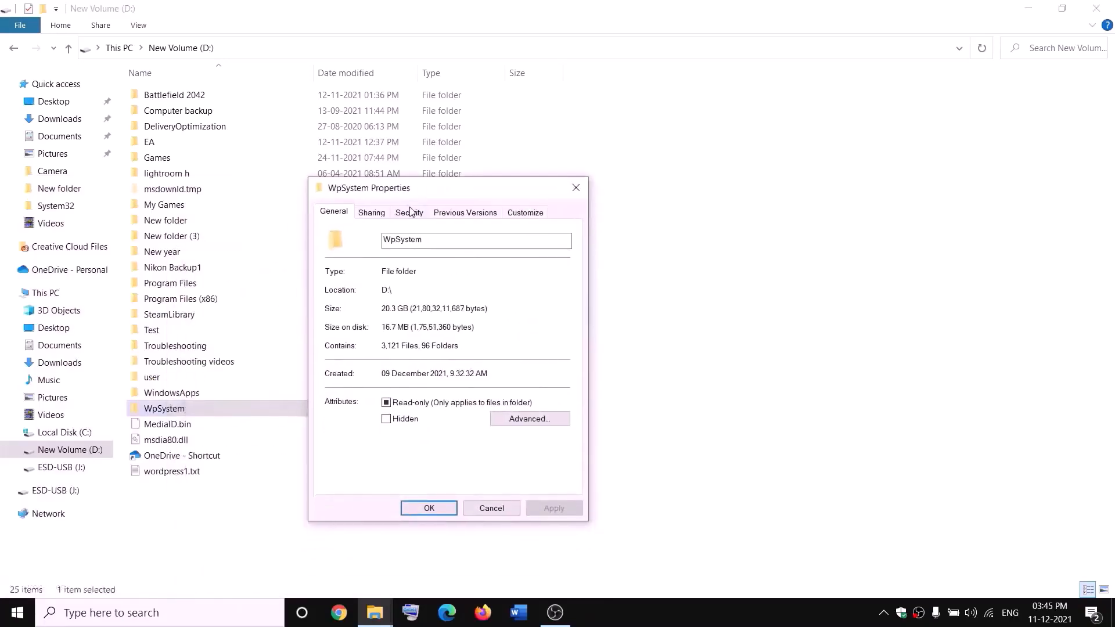
click(410, 213)
click(537, 454)
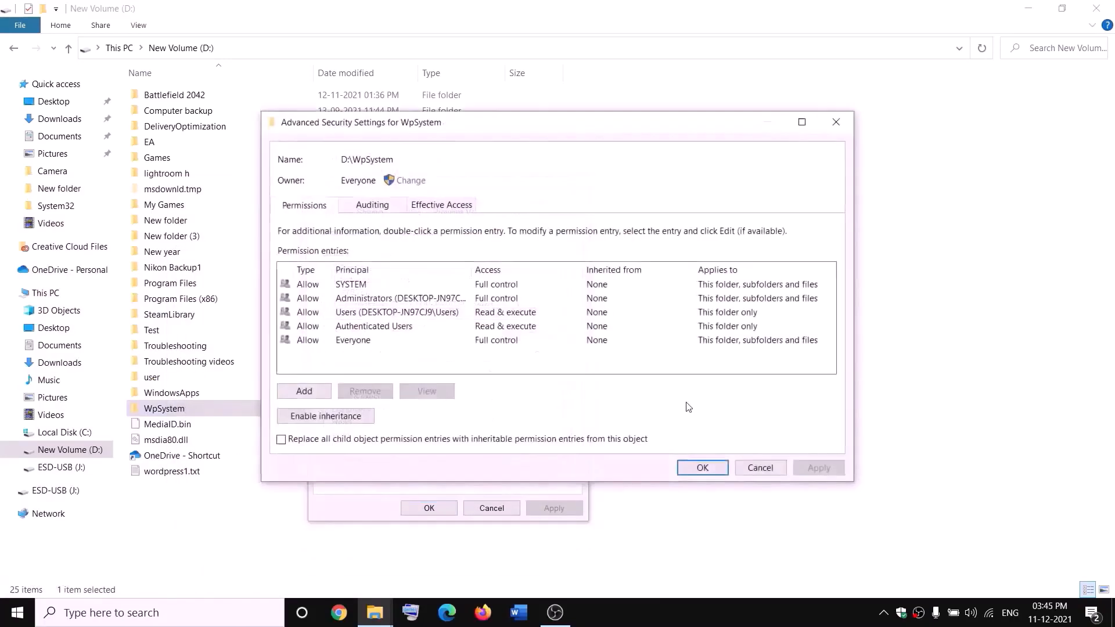
click(306, 394)
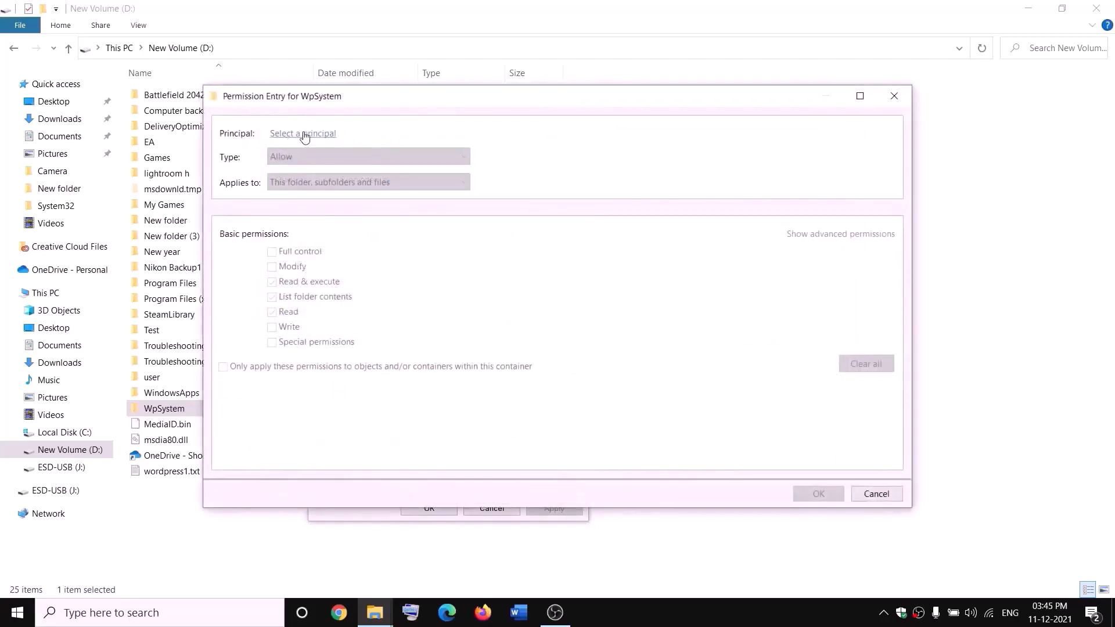
Set everyone as the principal of the new WpSystem permission entry, checking the name before accepting it
click(303, 134)
text(e)
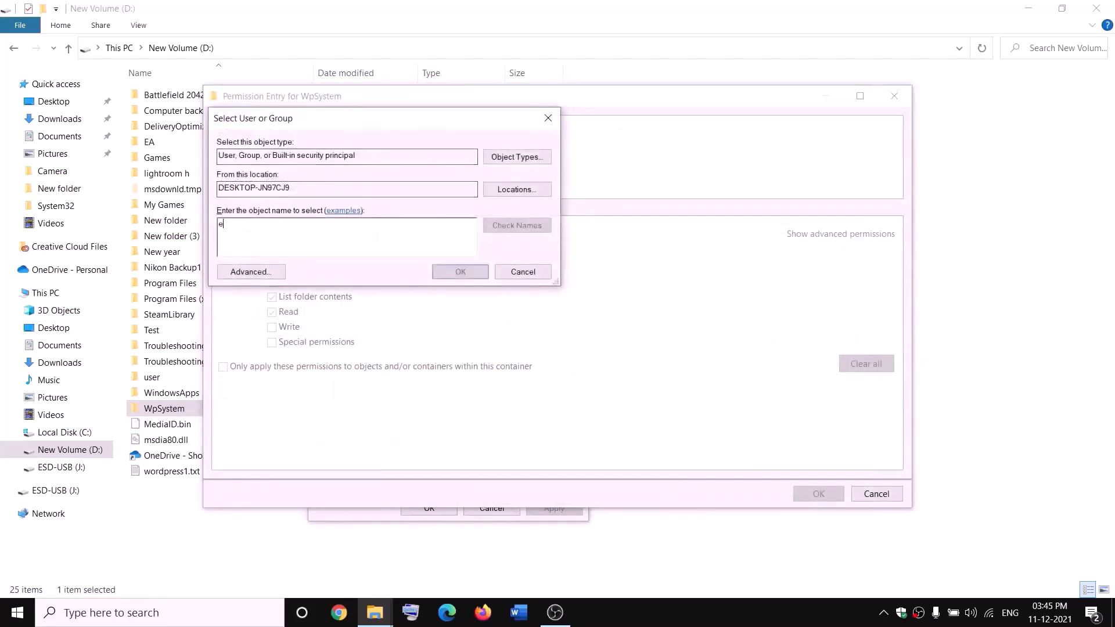
text(veryone)
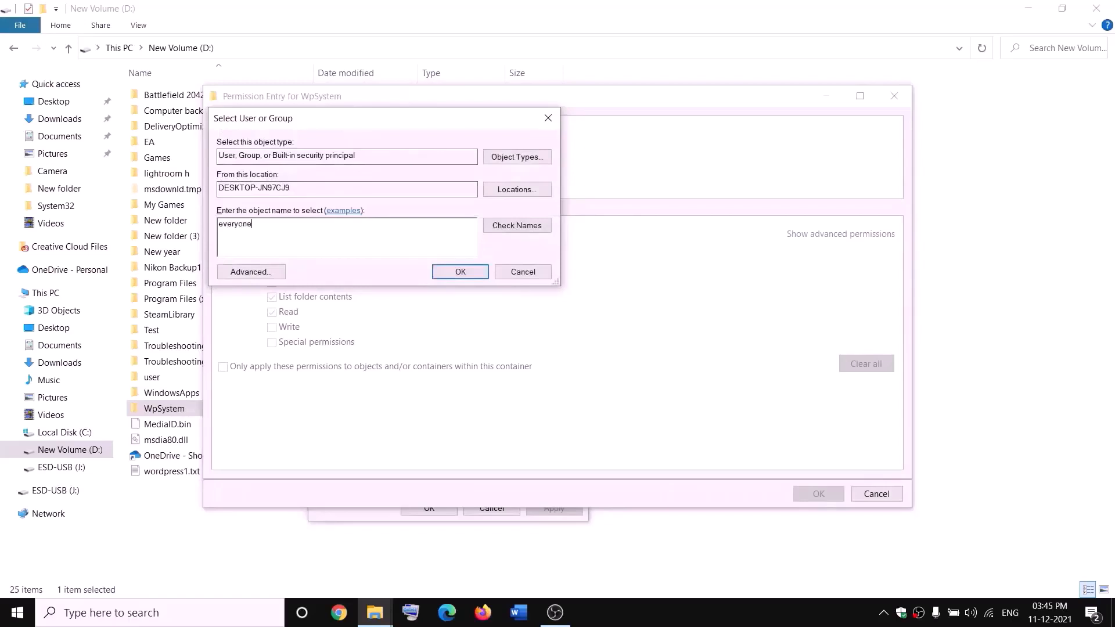
click(490, 227)
click(460, 271)
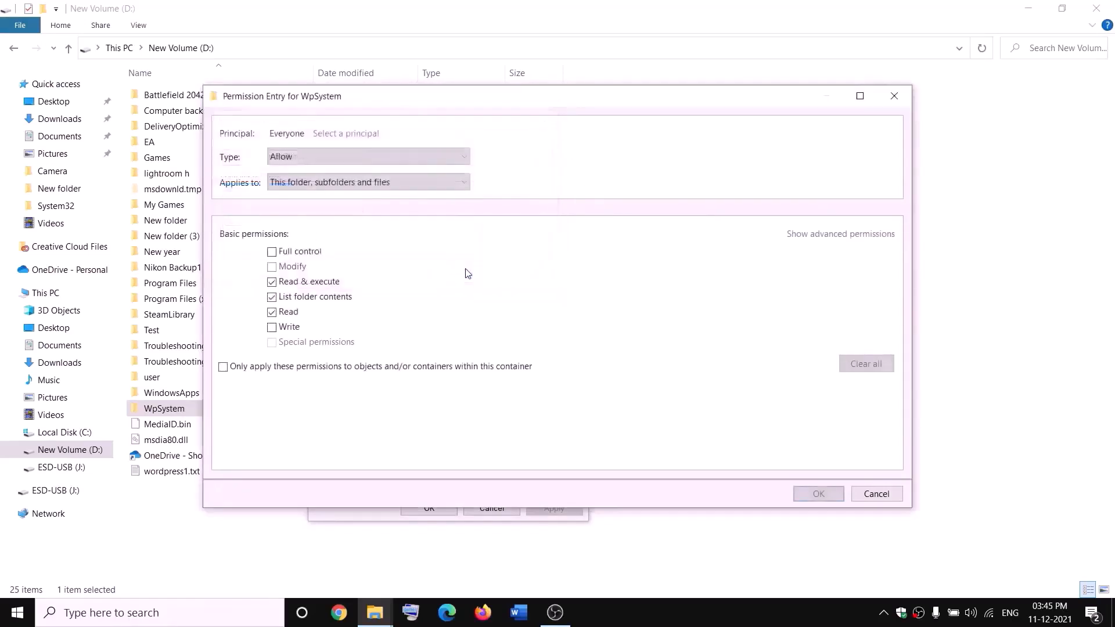
Grant the Everyone entry Full control, apply the permissions to WpSystem, and close all its property dialogs
click(272, 252)
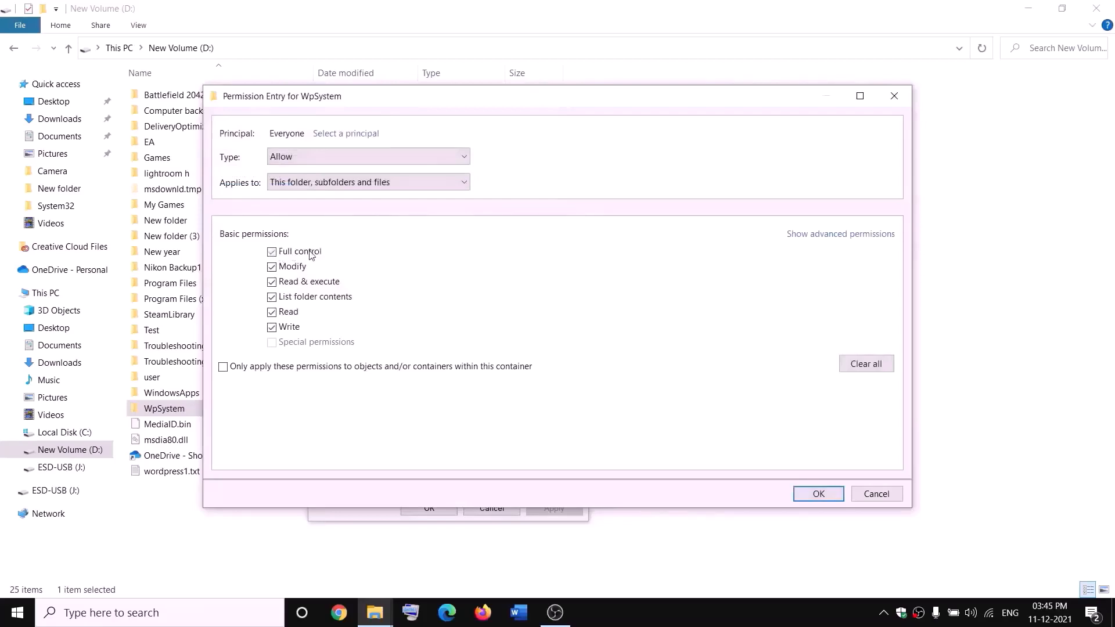
click(818, 493)
click(817, 468)
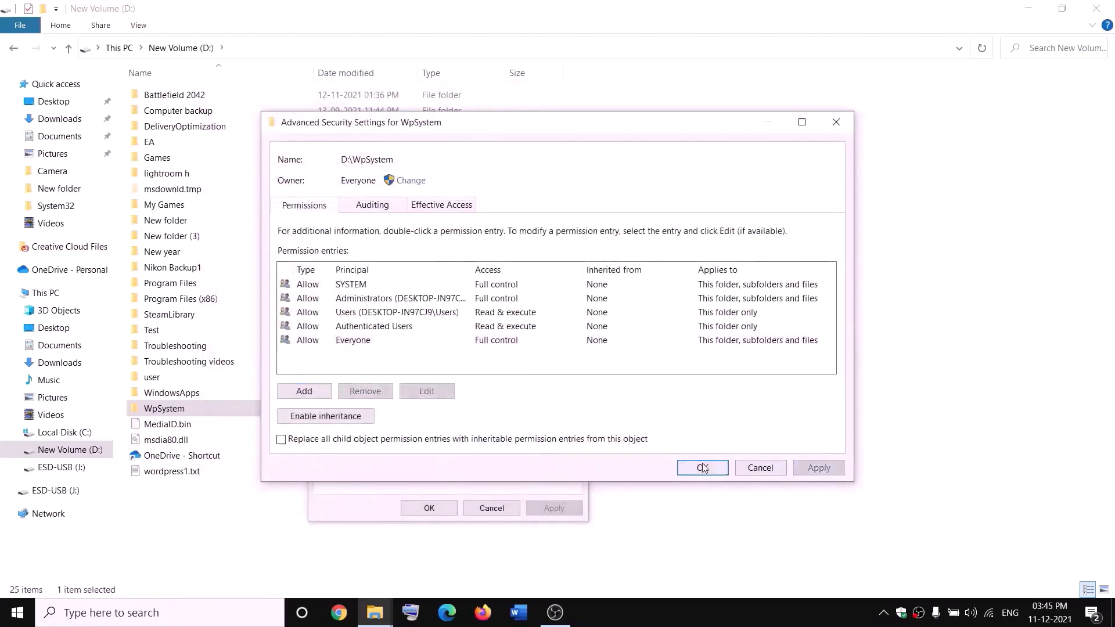
click(701, 469)
click(445, 510)
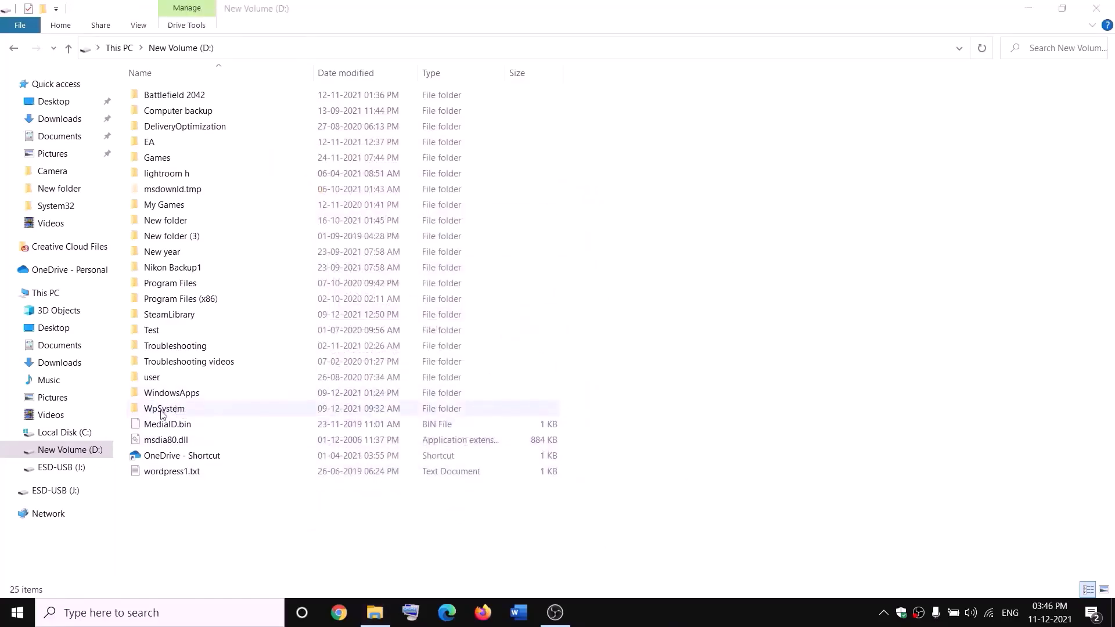
Rename the WpSystem folder on the D: drive as WpSystem.old
right_click(163, 409)
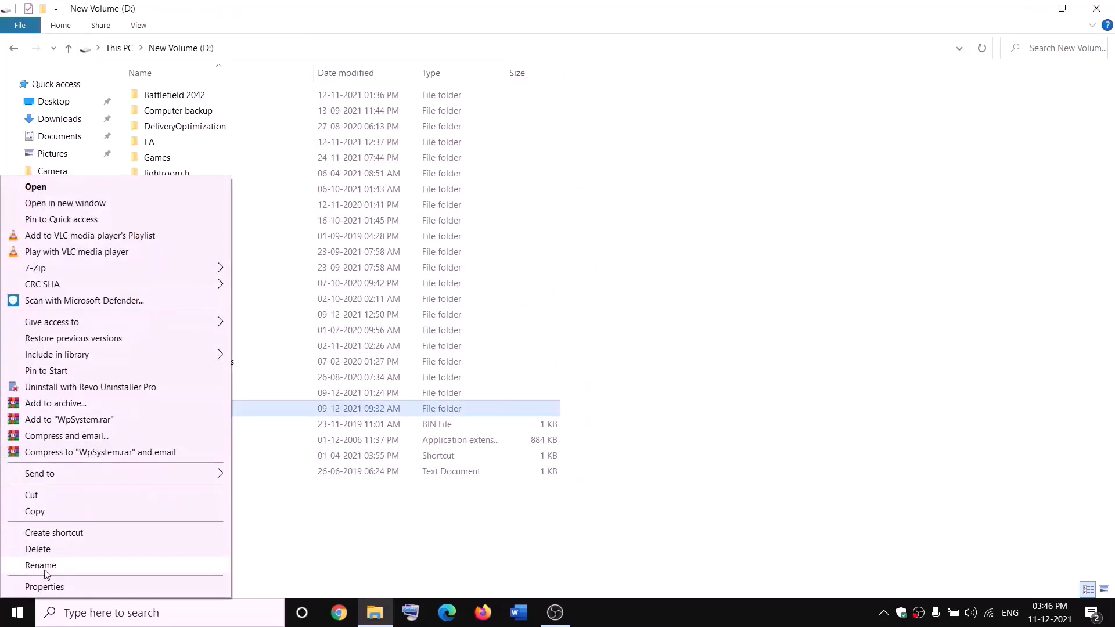
click(42, 566)
key(End)
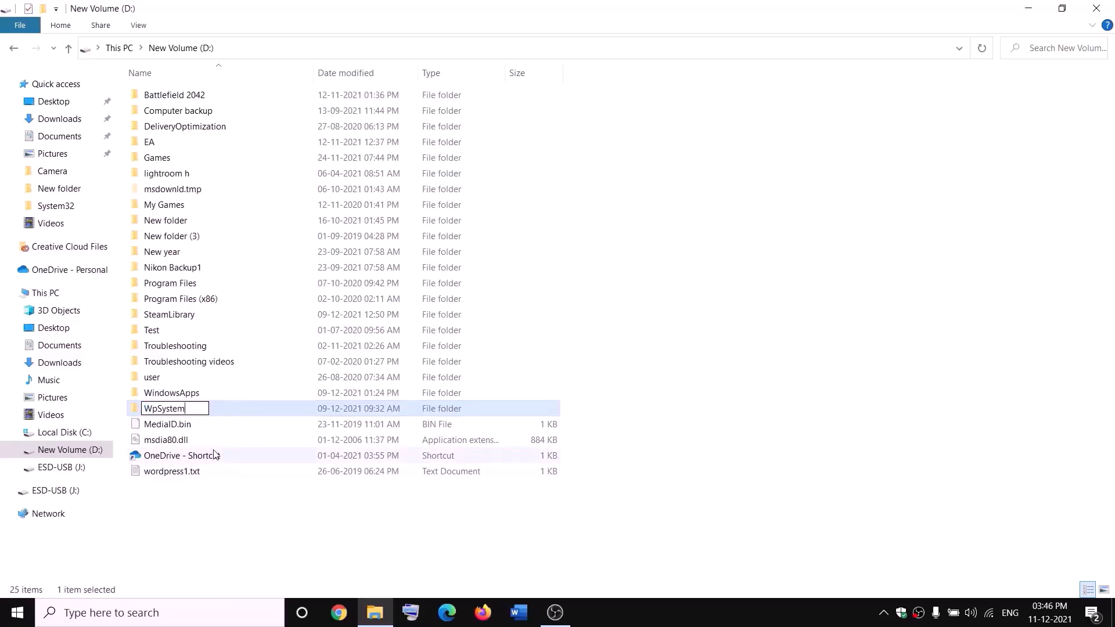
text(.old)
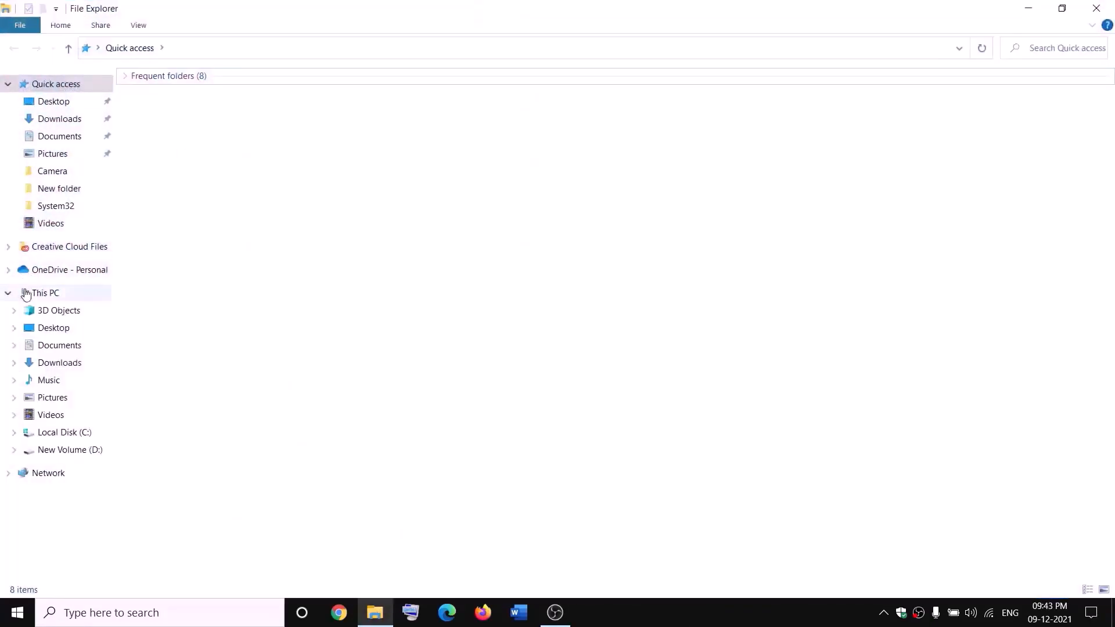
Open the advanced security settings of the WindowsApps folder on the D: drive
click(26, 294)
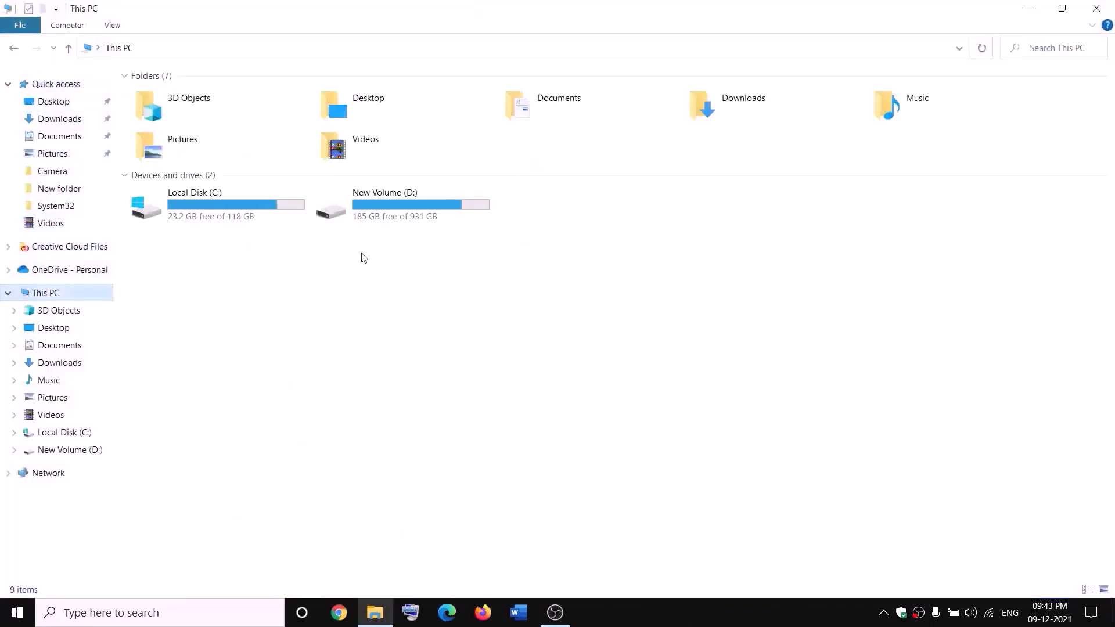
double_click(398, 210)
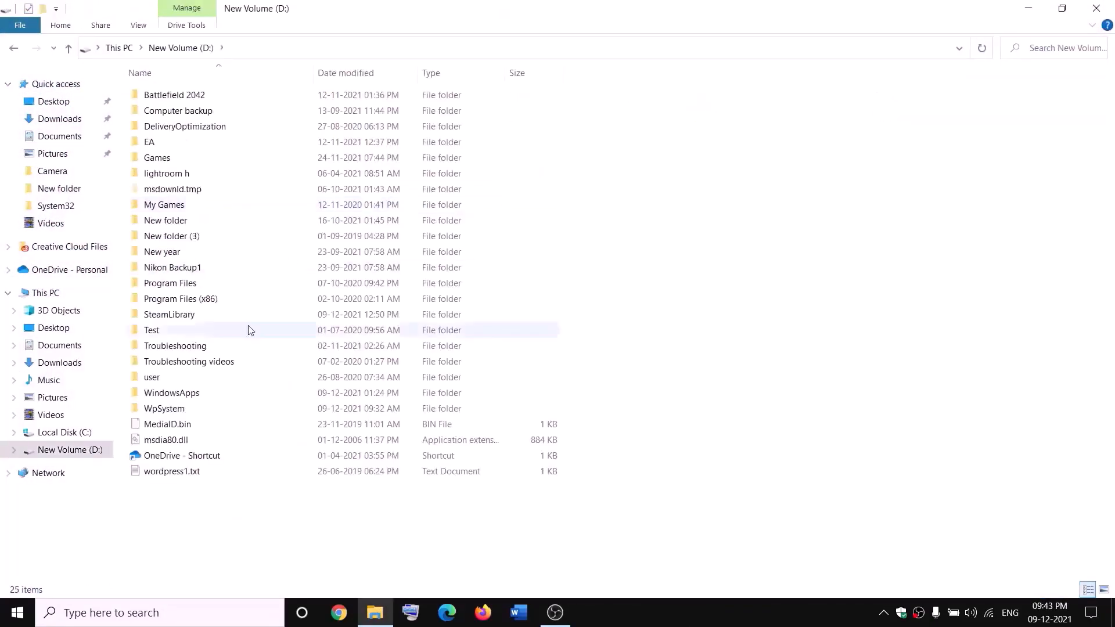
click(197, 392)
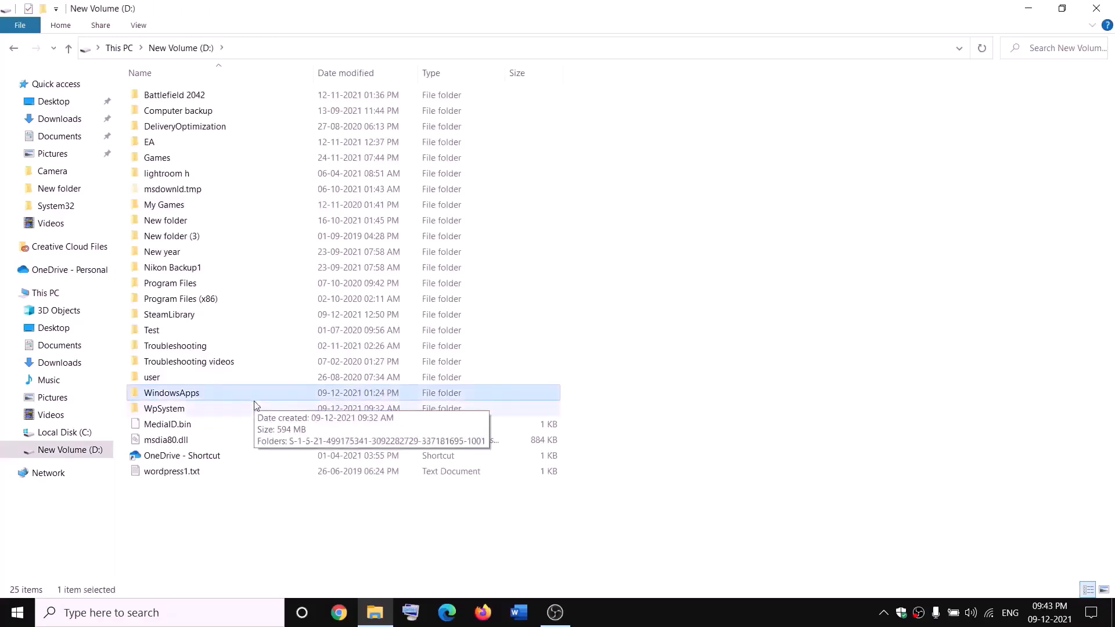
right_click(210, 396)
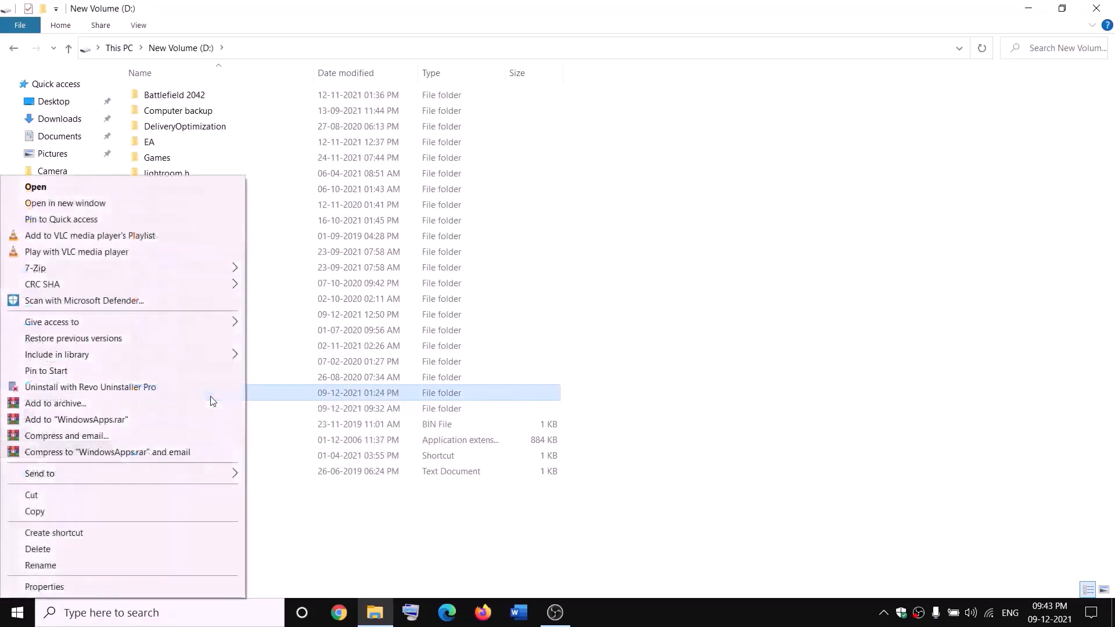
click(44, 587)
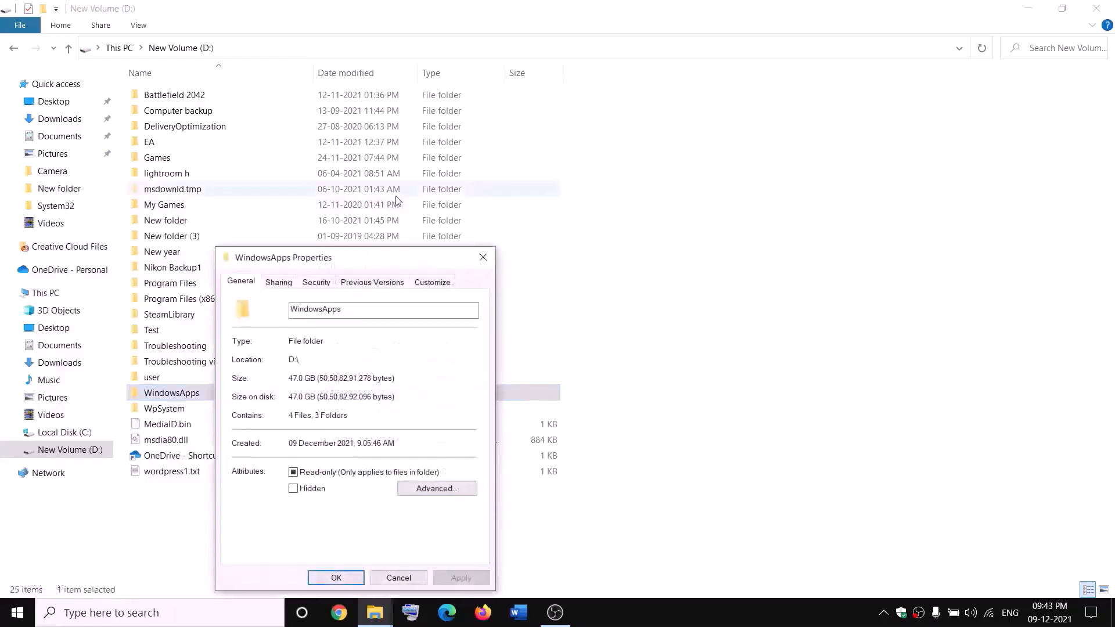
click(316, 284)
click(445, 523)
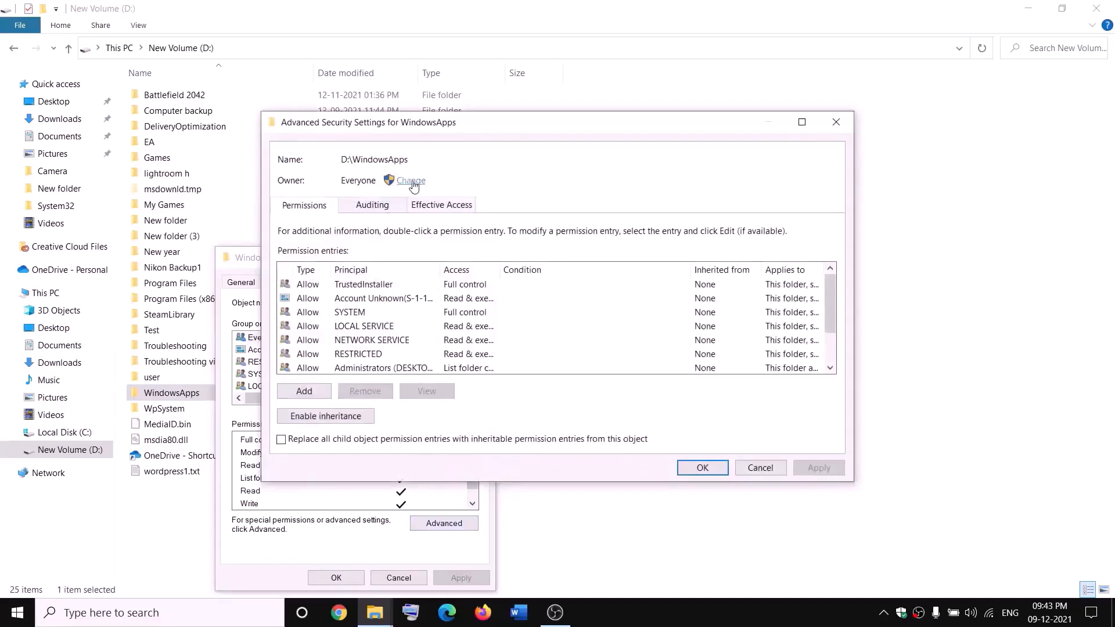
Select everyone as the owner of the WindowsApps folder, checking the name before accepting it
click(412, 181)
text(e)
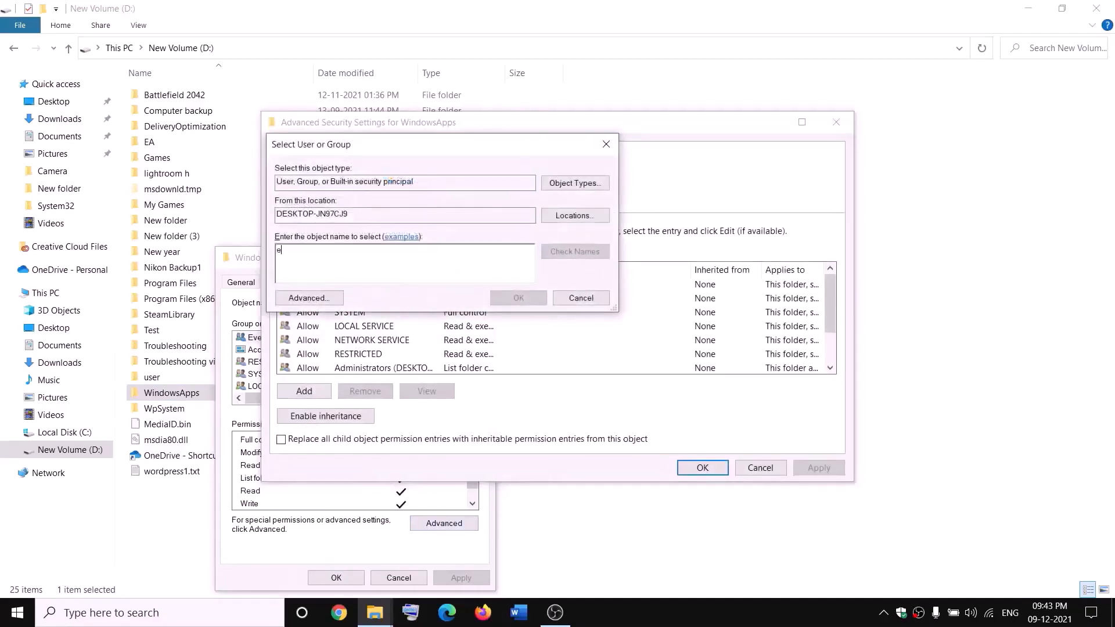
text(veryone)
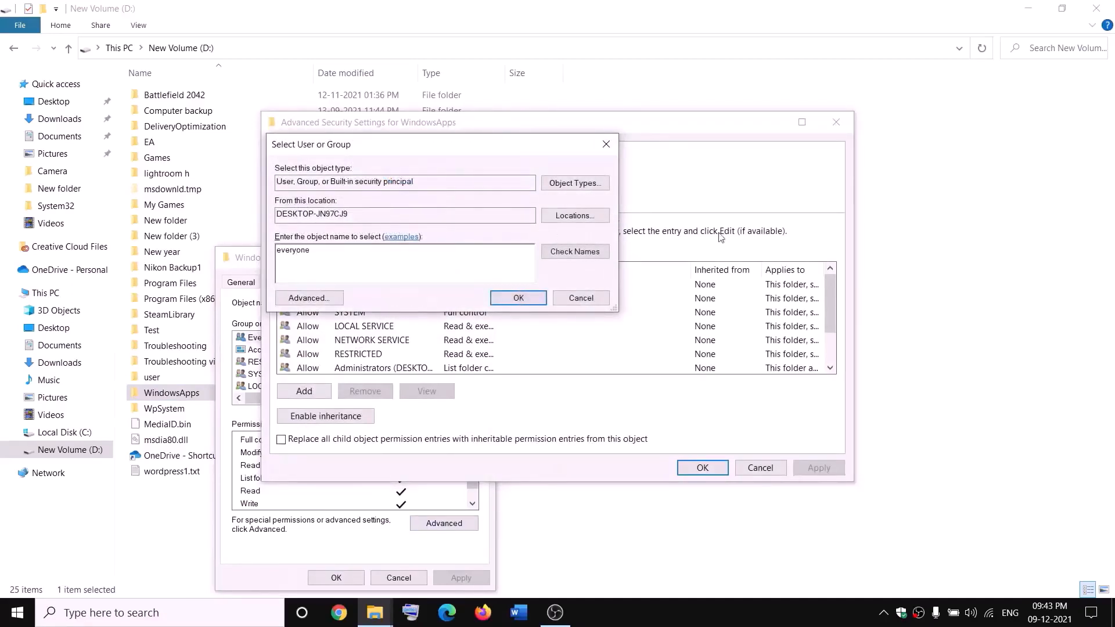
click(587, 256)
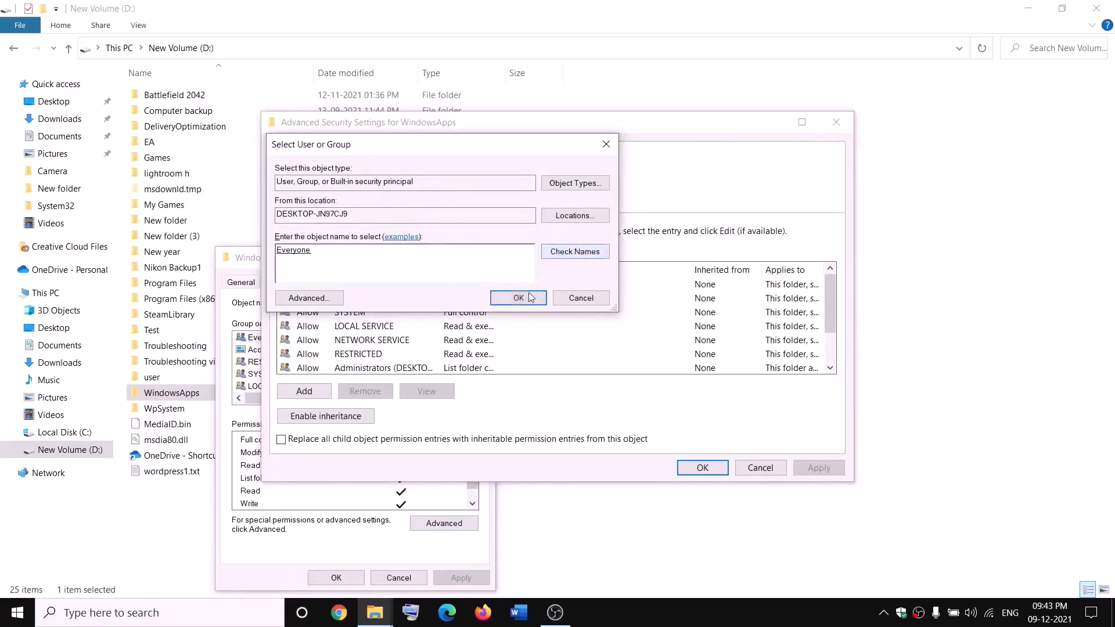
click(518, 298)
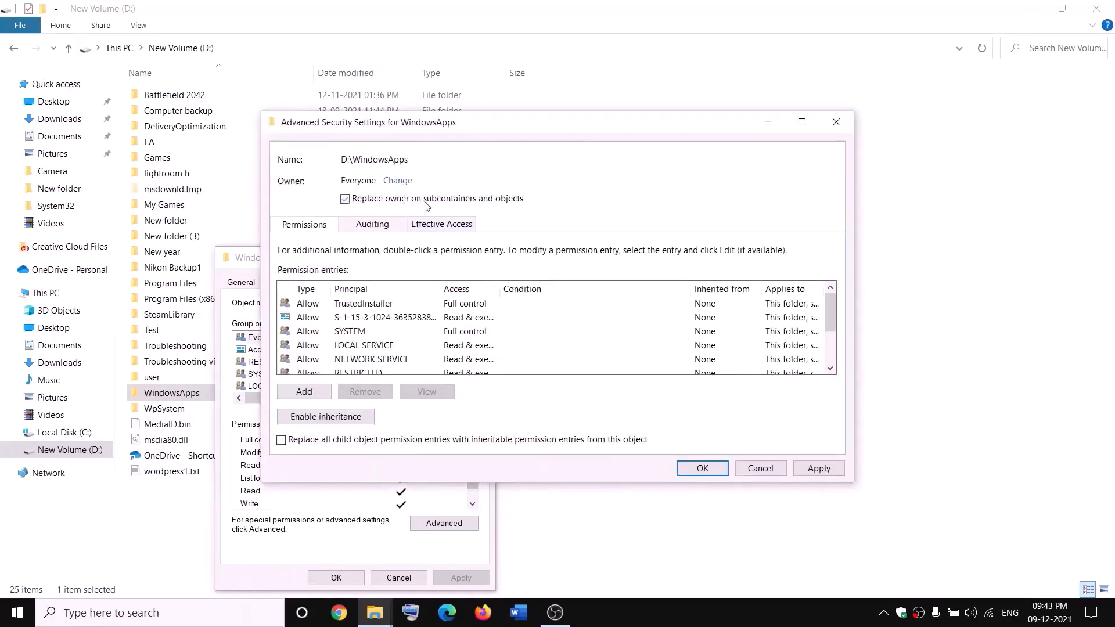
Apply the WindowsApps owner change with the owner replaced on subcontainers and objects, and close all its property dialogs
click(818, 468)
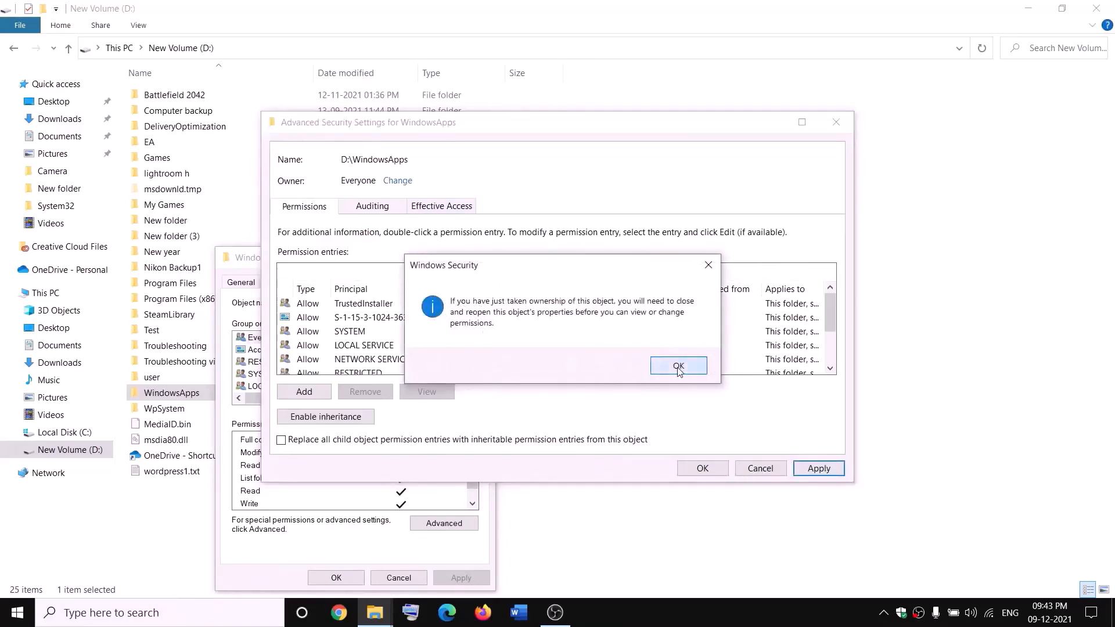
click(678, 366)
click(702, 469)
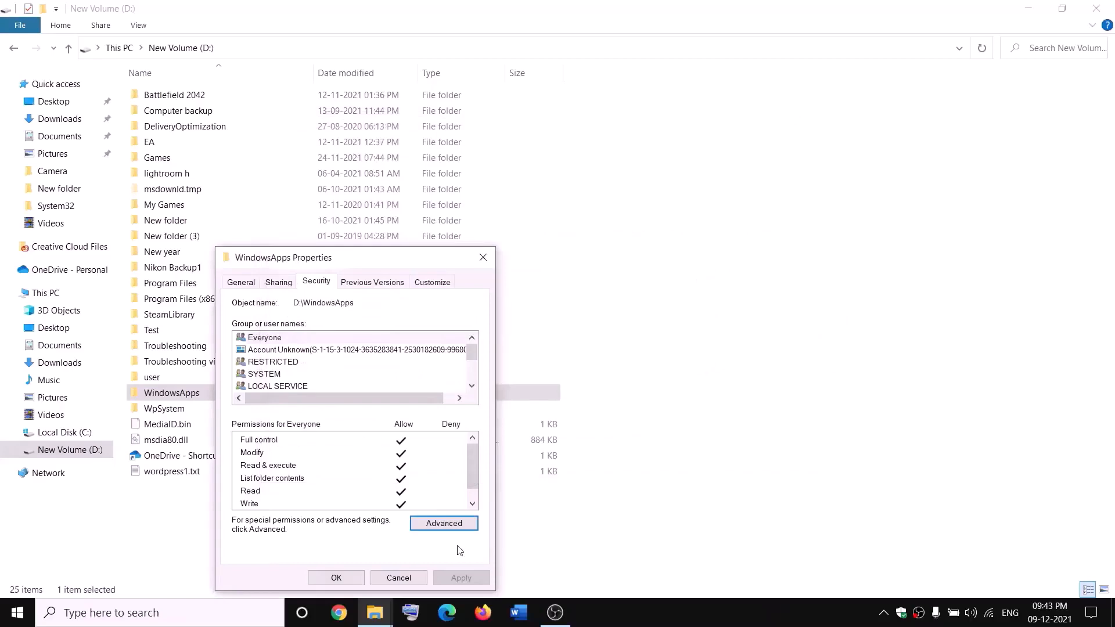
click(347, 579)
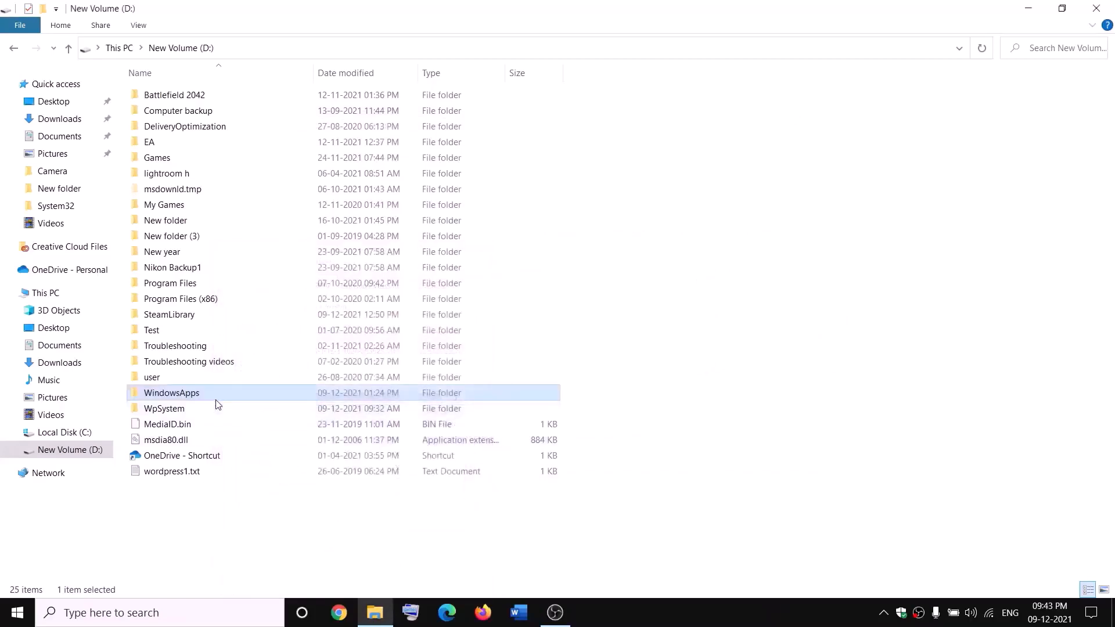
Reopen the advanced security settings of the WindowsApps folder and start adding a new permission entry
right_click(212, 398)
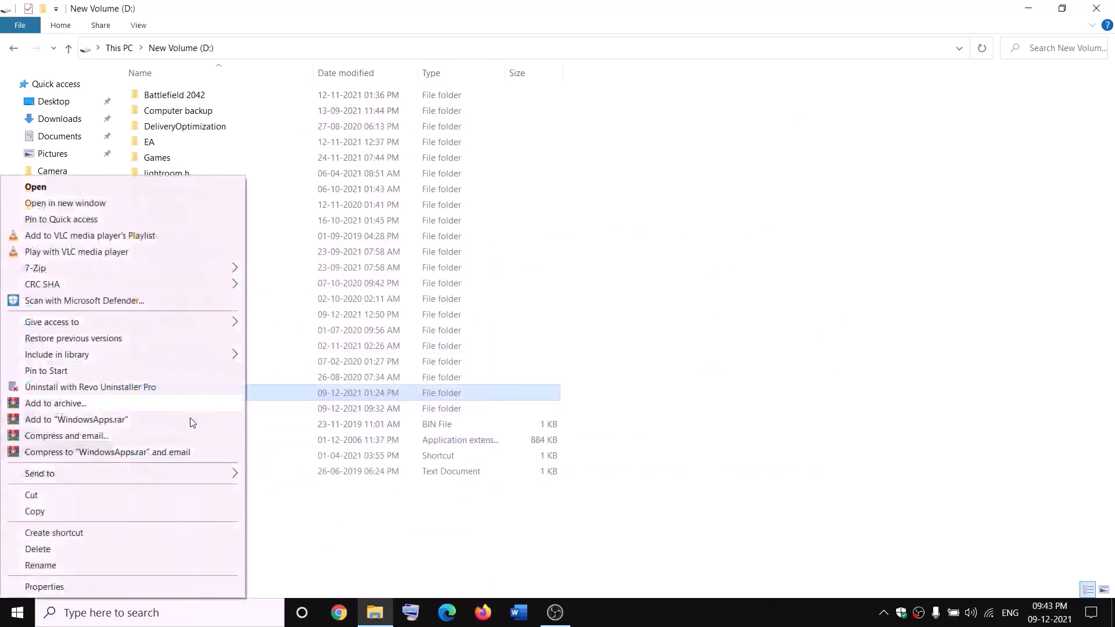
click(42, 588)
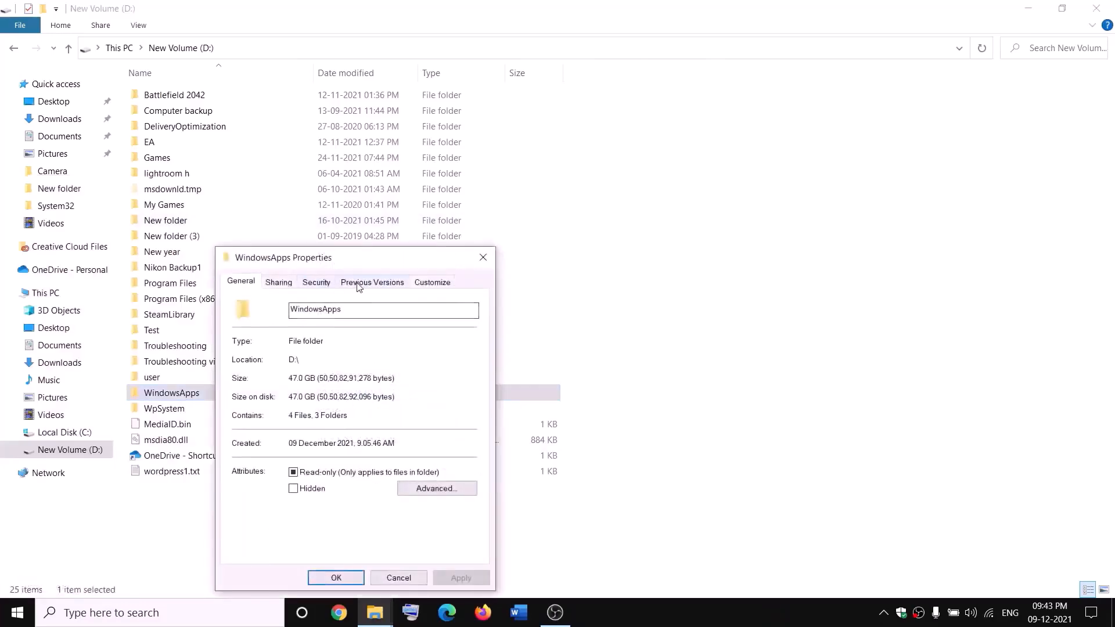
click(327, 287)
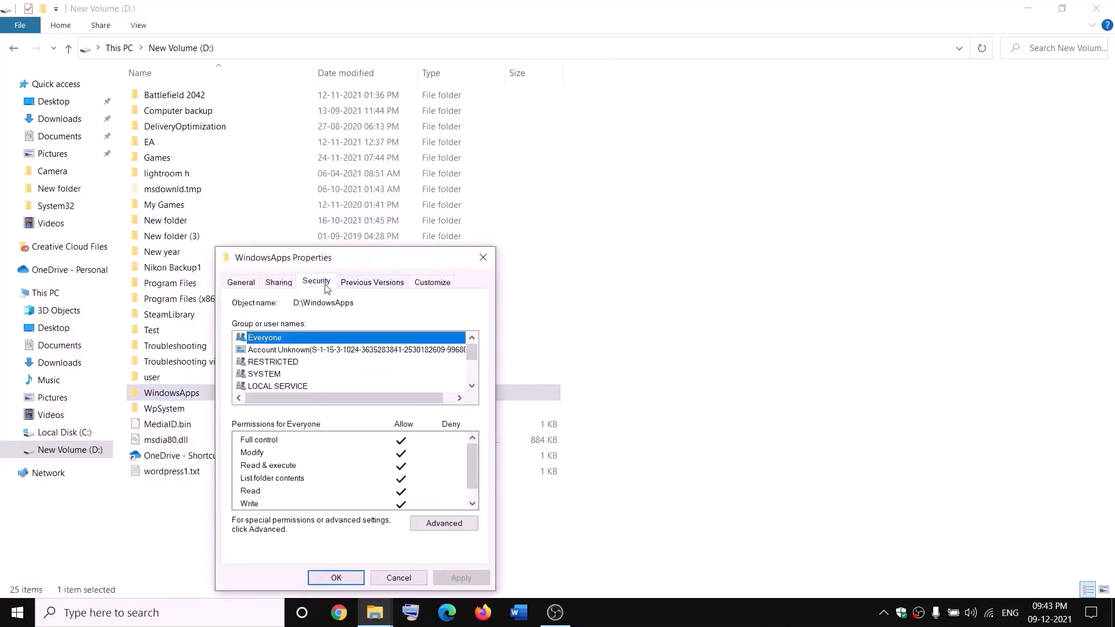
click(472, 524)
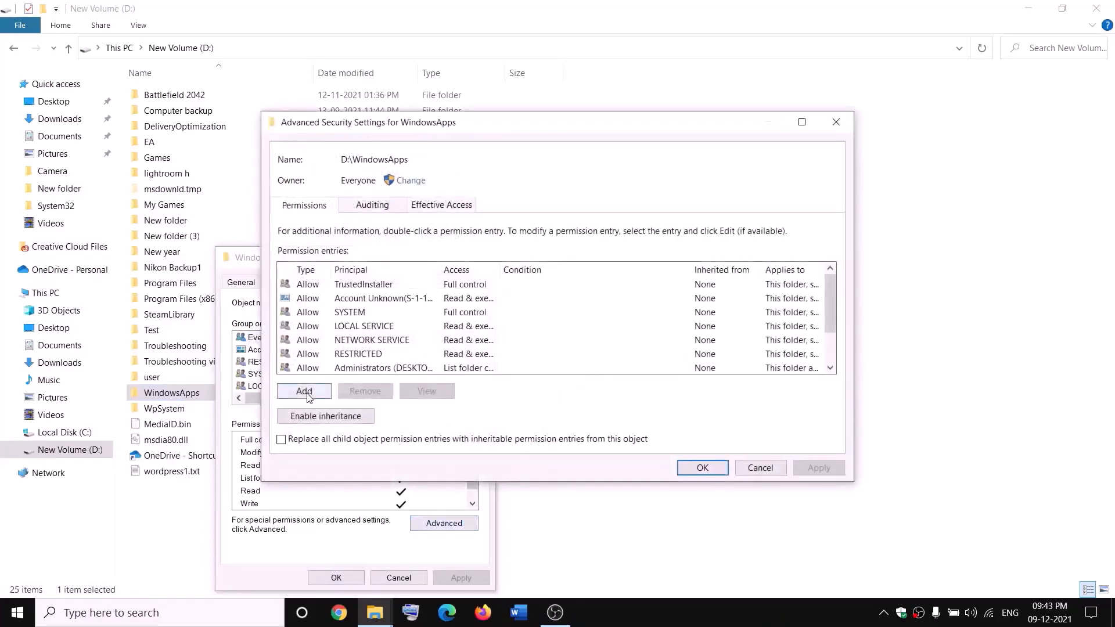
click(303, 391)
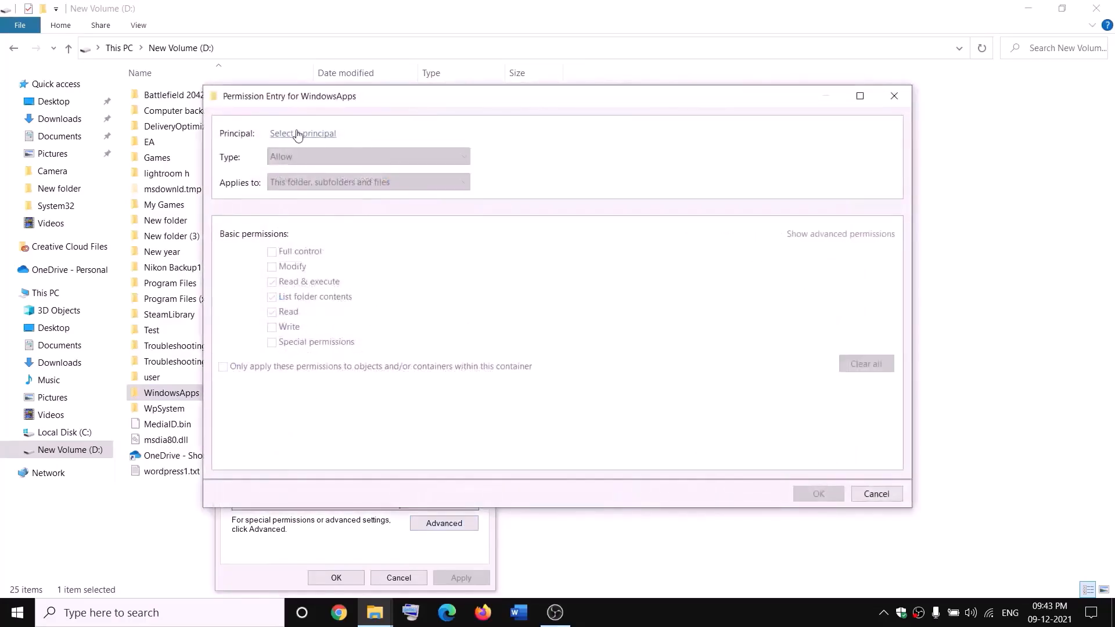
Set everyone as the principal of the new WindowsApps permission entry, checking the name before accepting it
click(298, 135)
text(e)
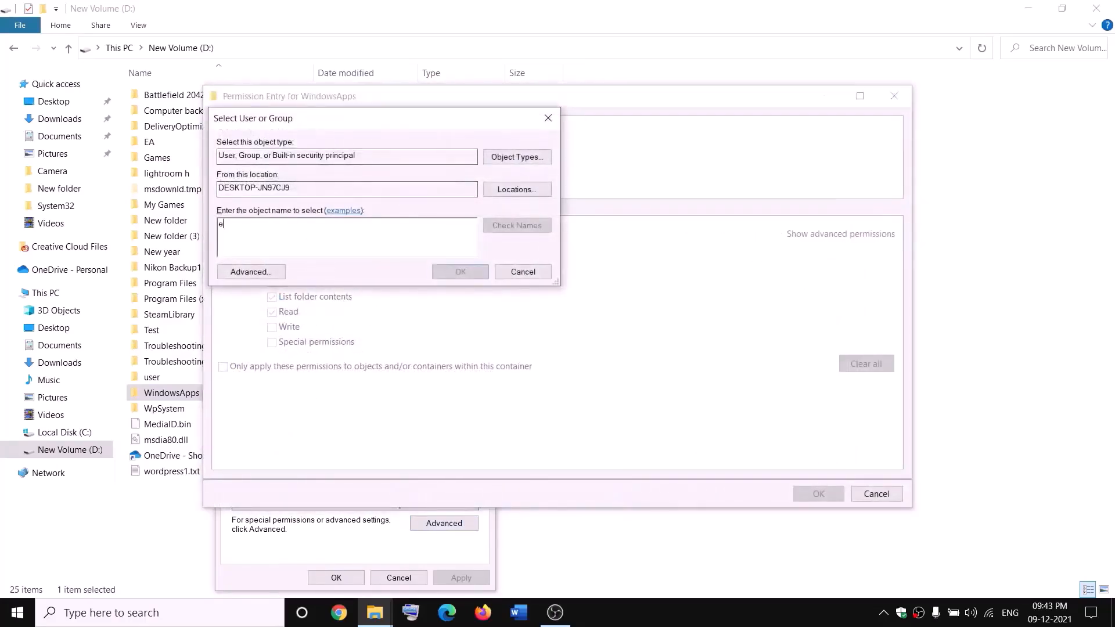
text(veryone)
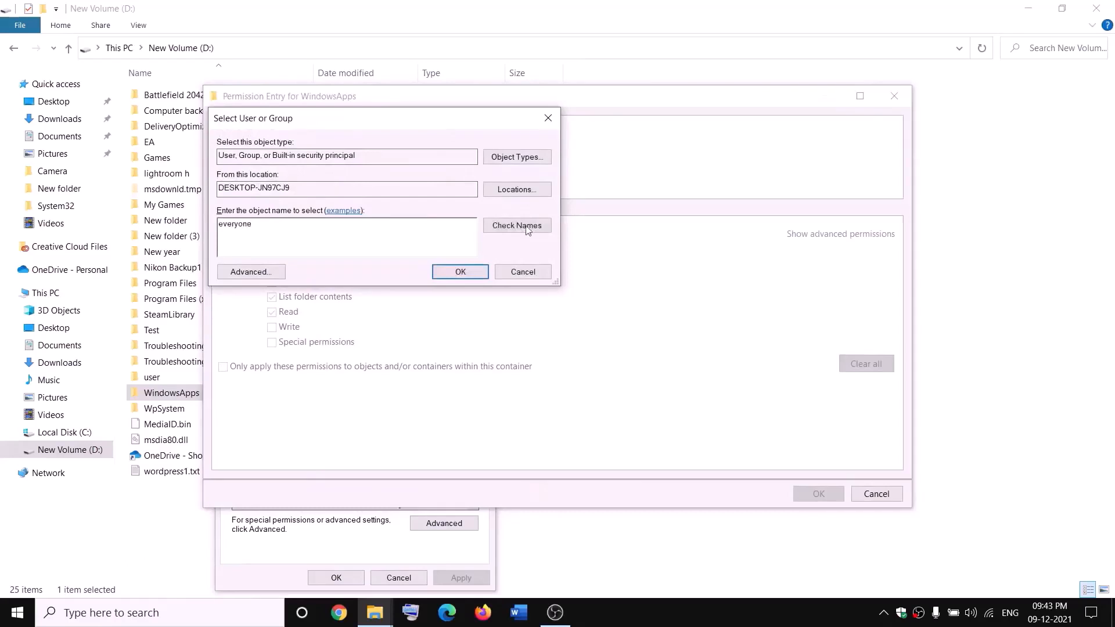
click(527, 228)
click(461, 272)
Grant the Everyone entry Full control, apply the permissions to WindowsApps, and close all its property dialogs
click(274, 254)
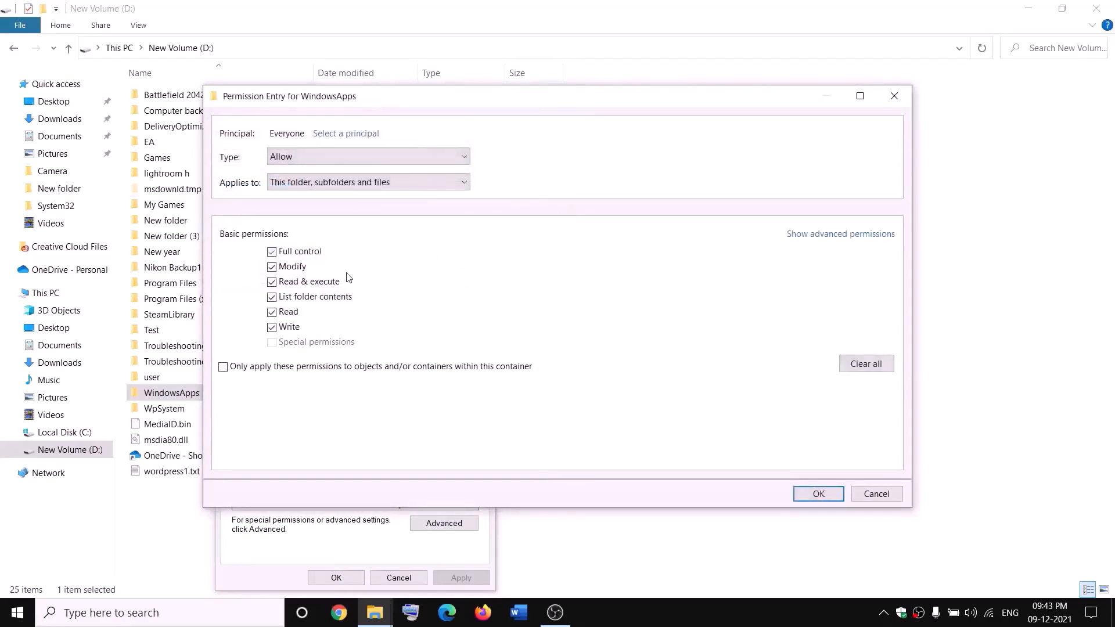
click(819, 494)
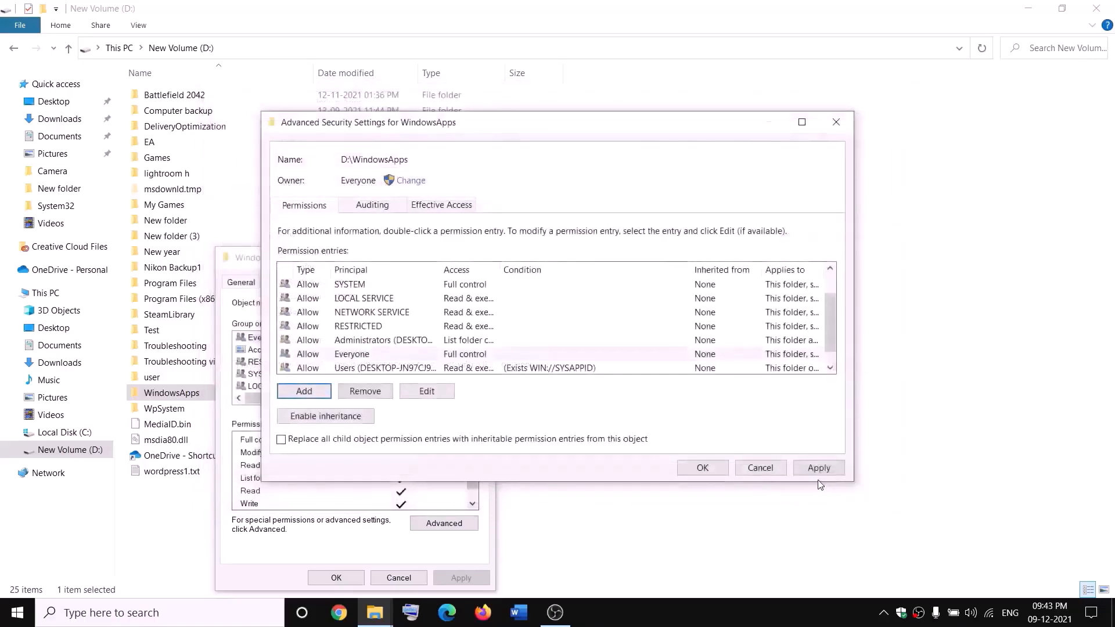
click(818, 474)
click(702, 469)
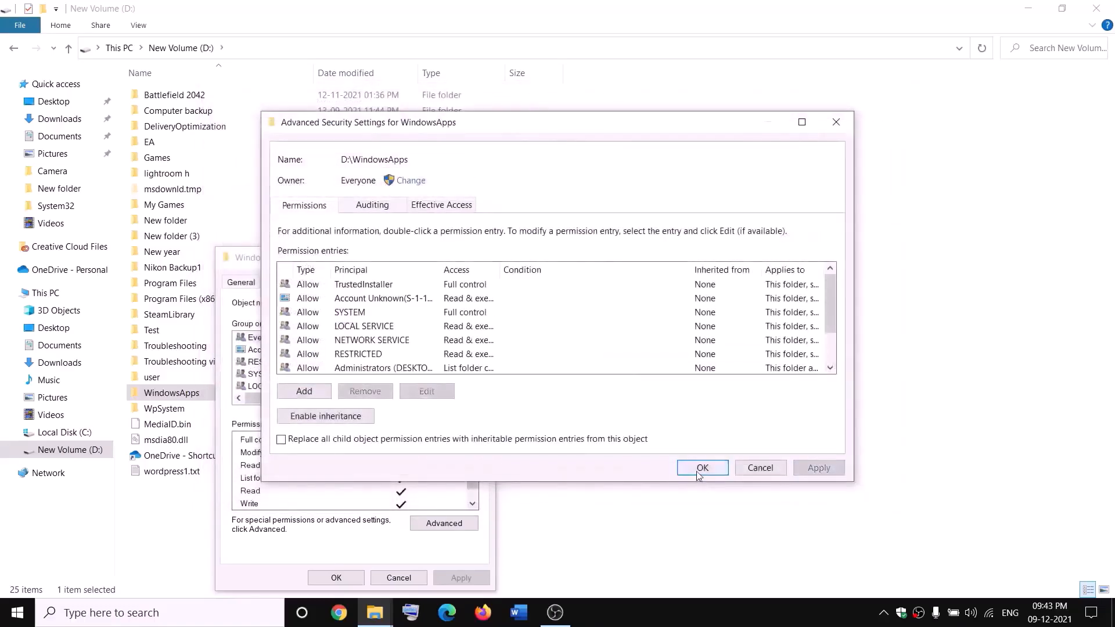
click(319, 577)
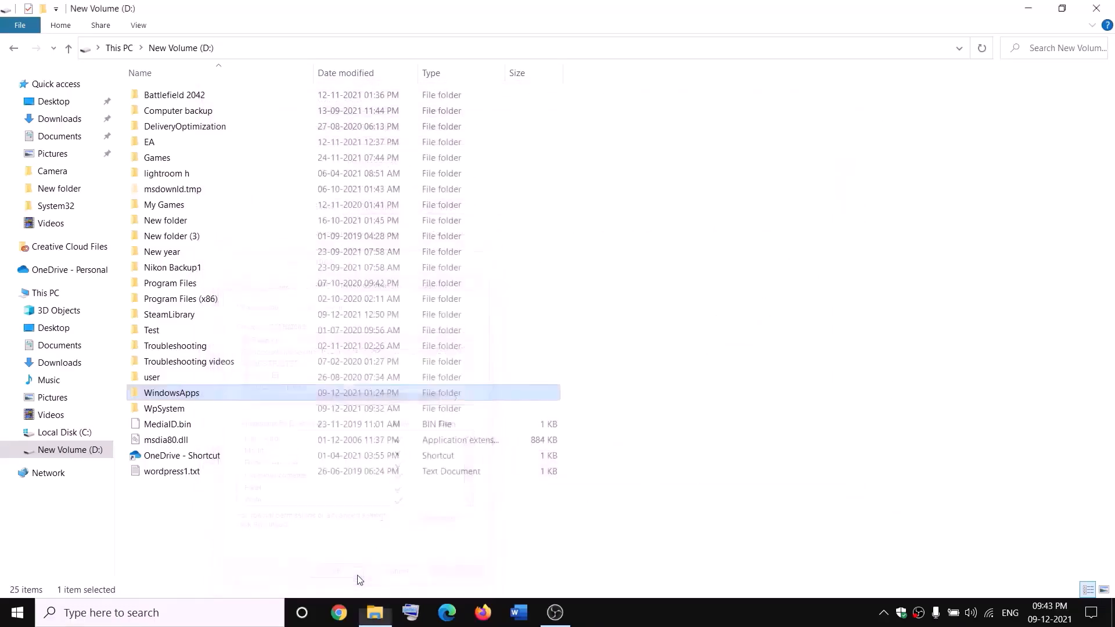
Rename the WindowsApps folder on the D: drive as WindowsApps.old
right_click(212, 397)
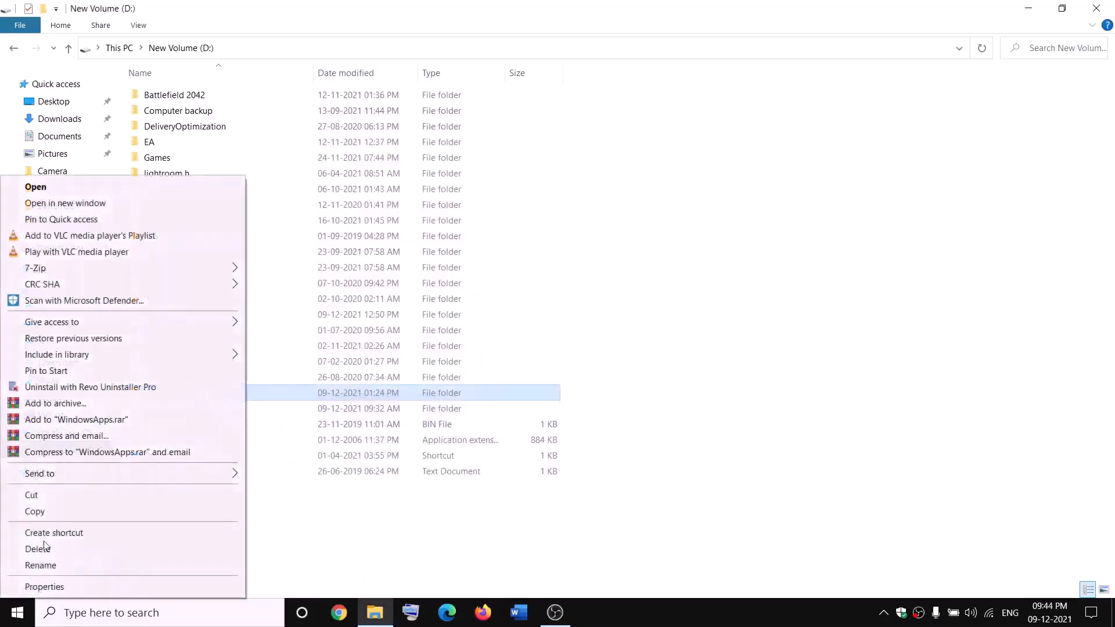
click(36, 566)
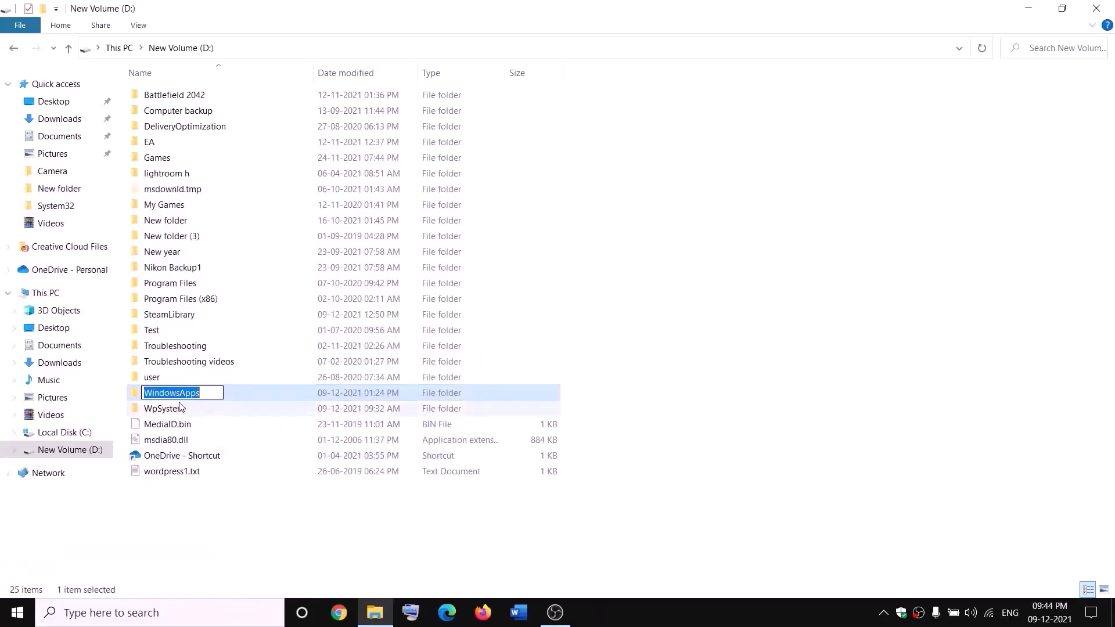
click(208, 390)
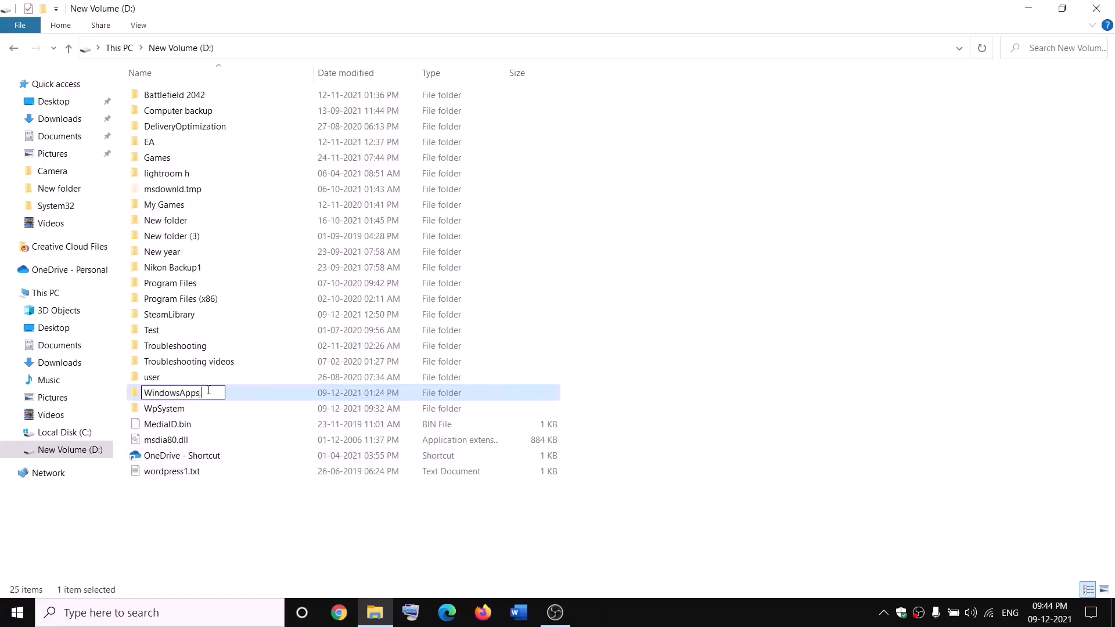
text(.old)
click(254, 506)
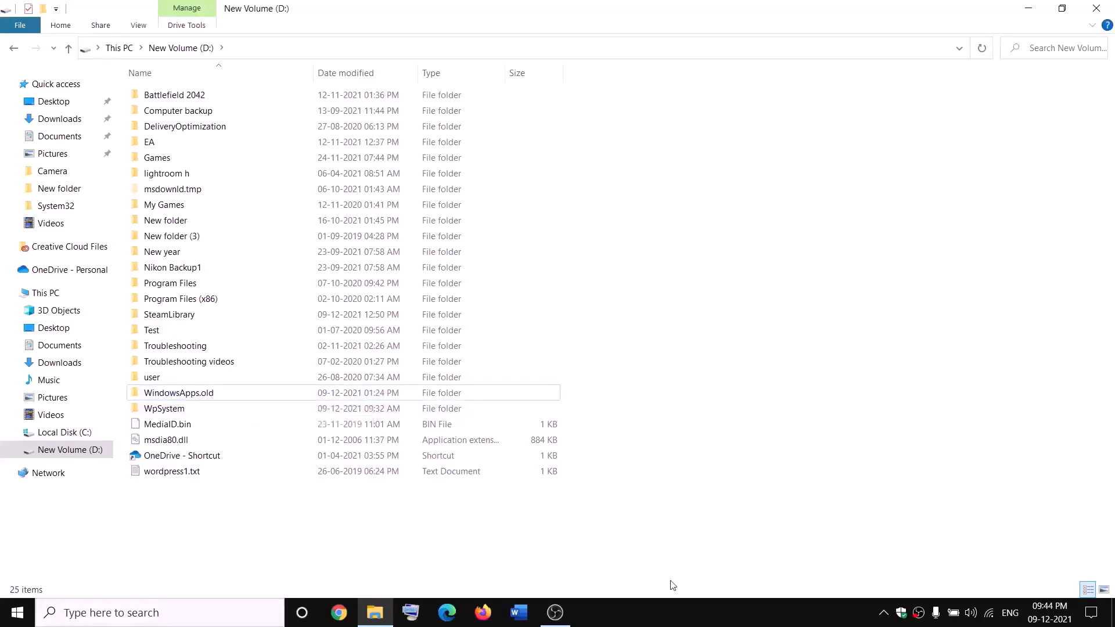
End the Gaming Services background process in Task Manager, then close Task Manager
right_click(18, 613)
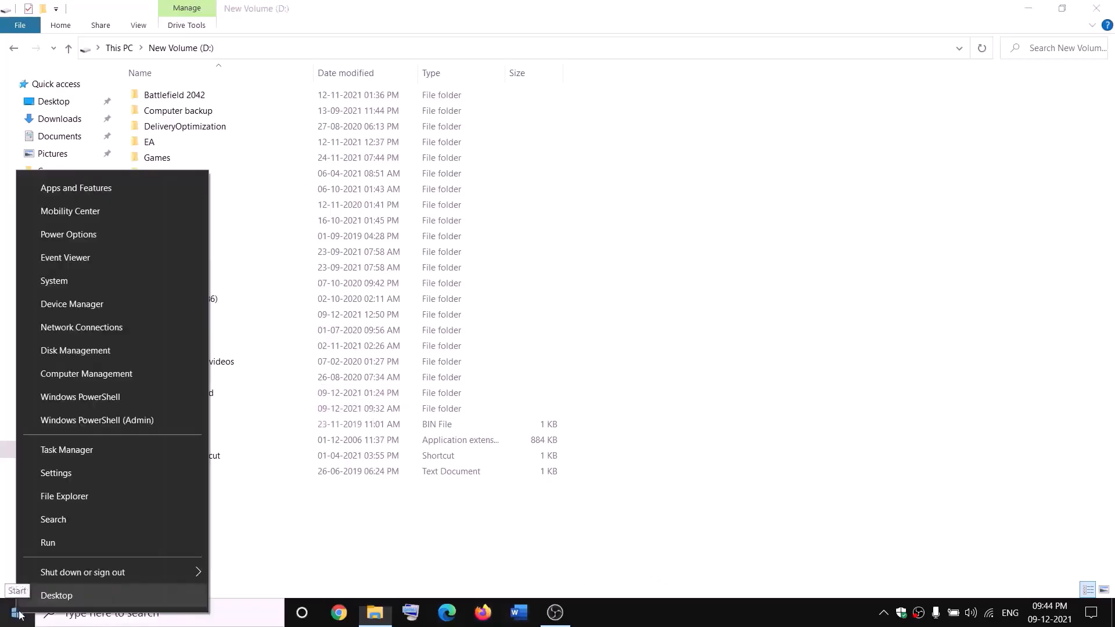
click(61, 455)
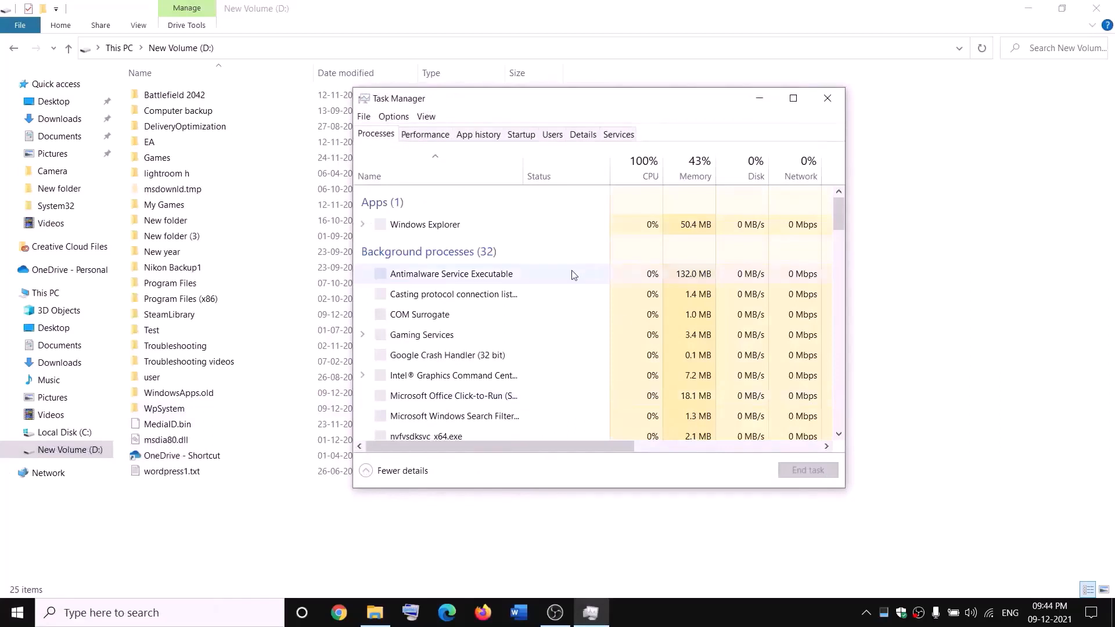
scroll(505, 254, down, 2)
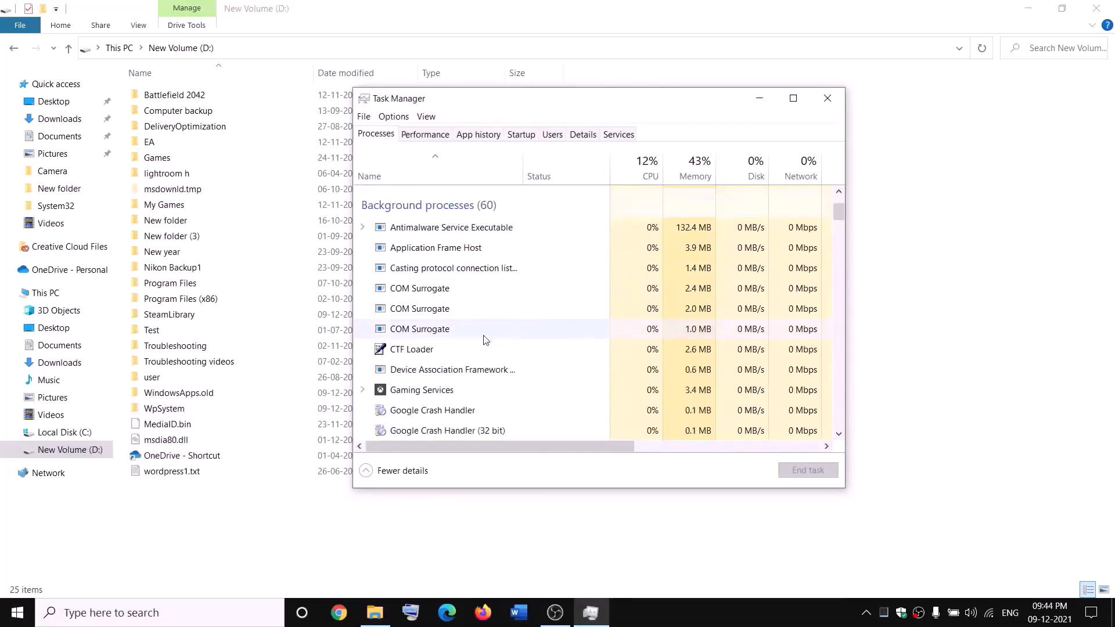
right_click(404, 395)
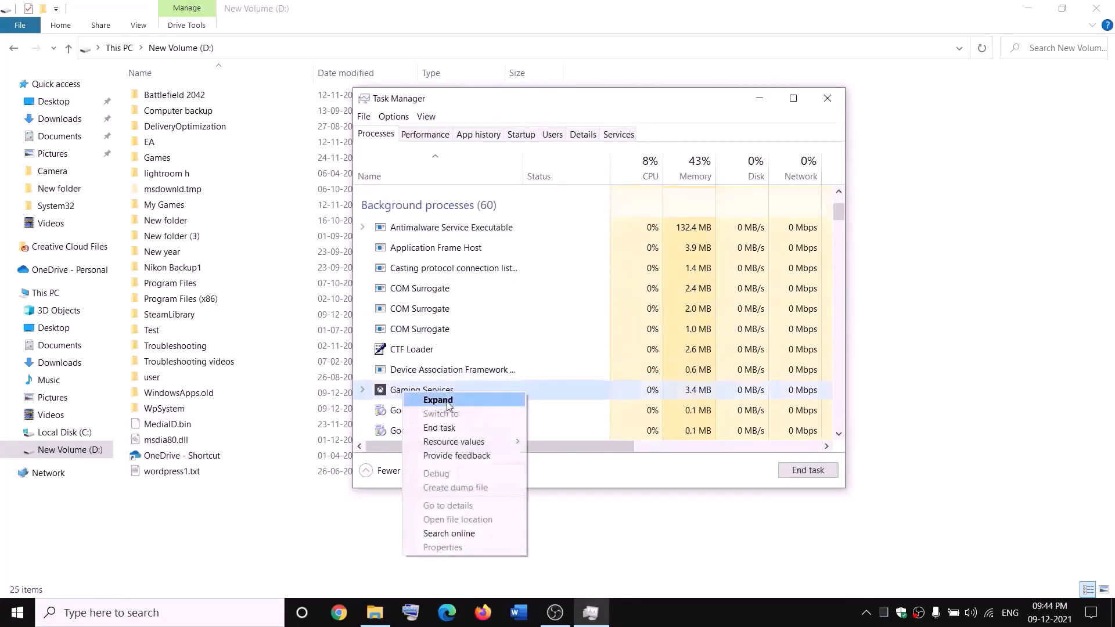
click(446, 431)
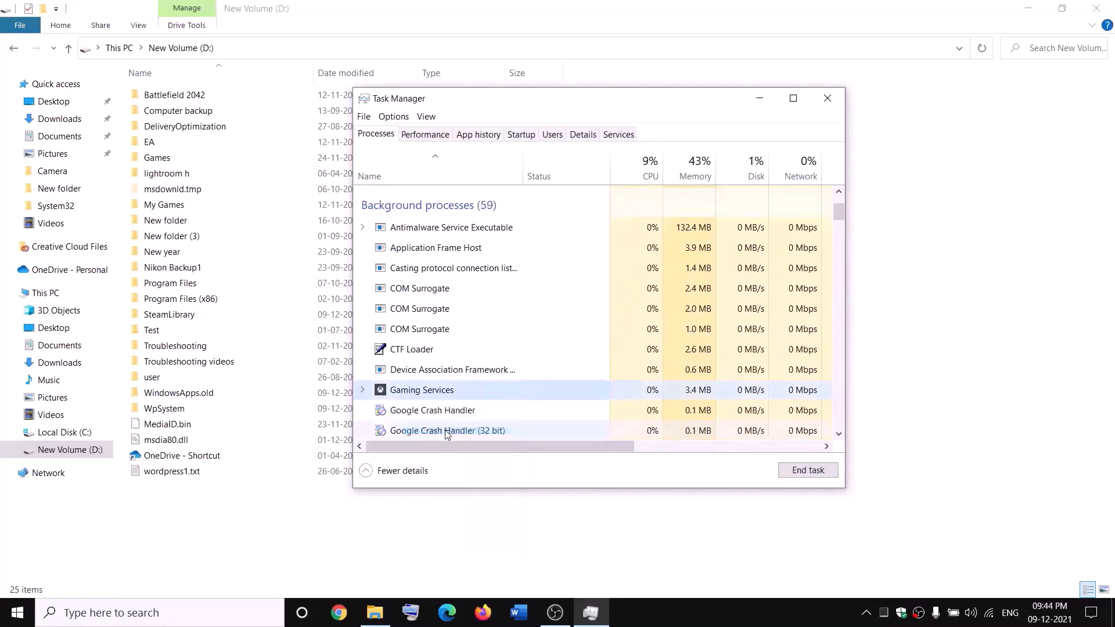
click(837, 99)
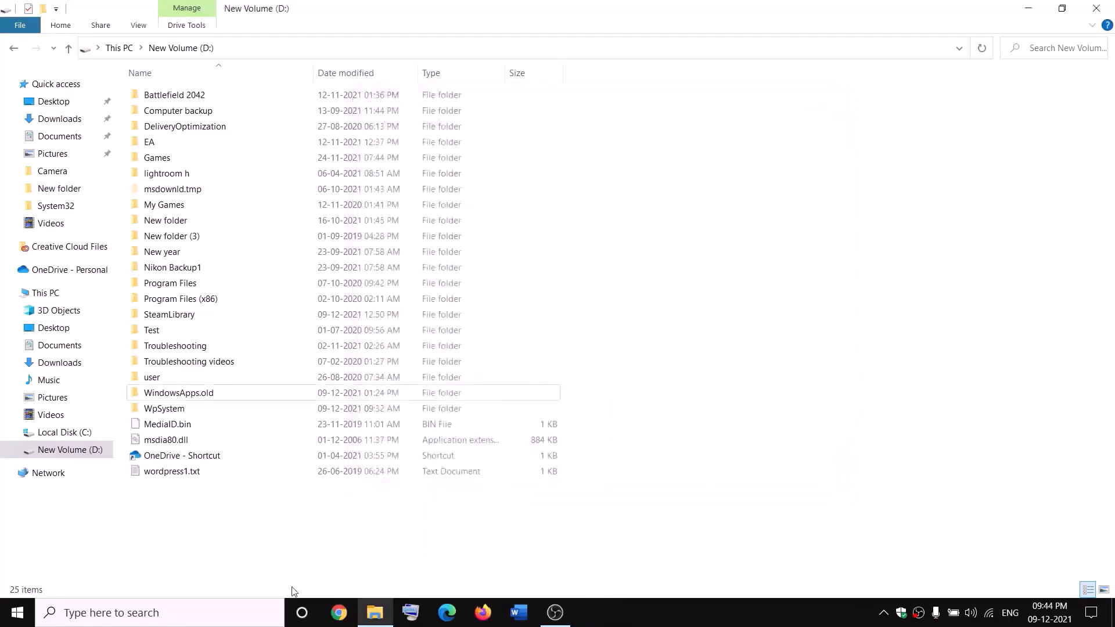
Open the Windows Services console and go to the Gaming Services entries in the services list
click(247, 619)
text(servi)
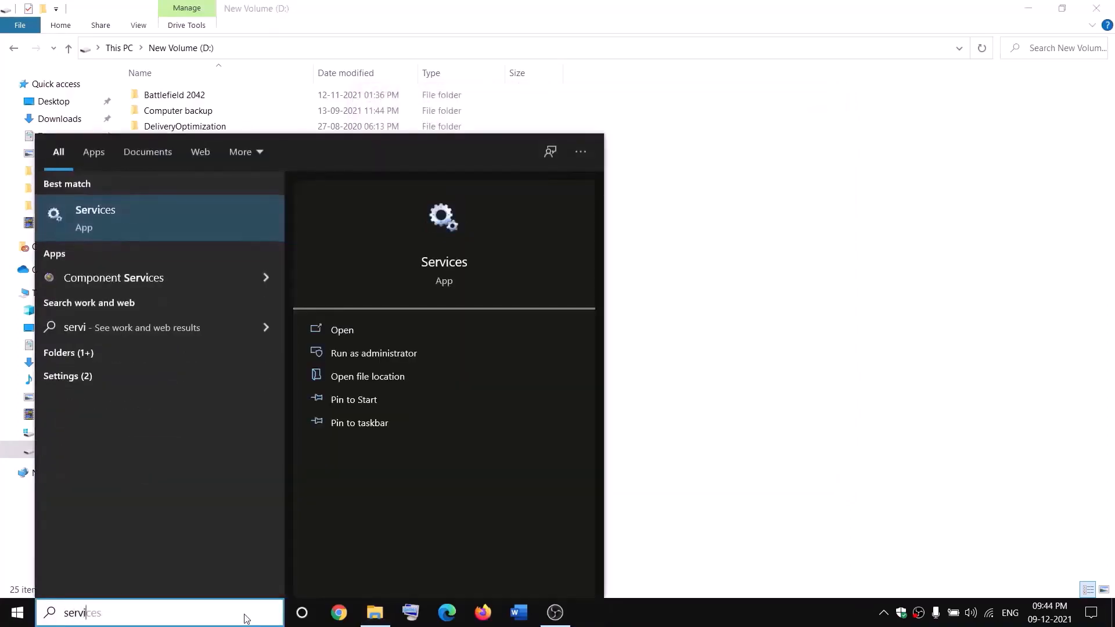
key(Return)
click(478, 310)
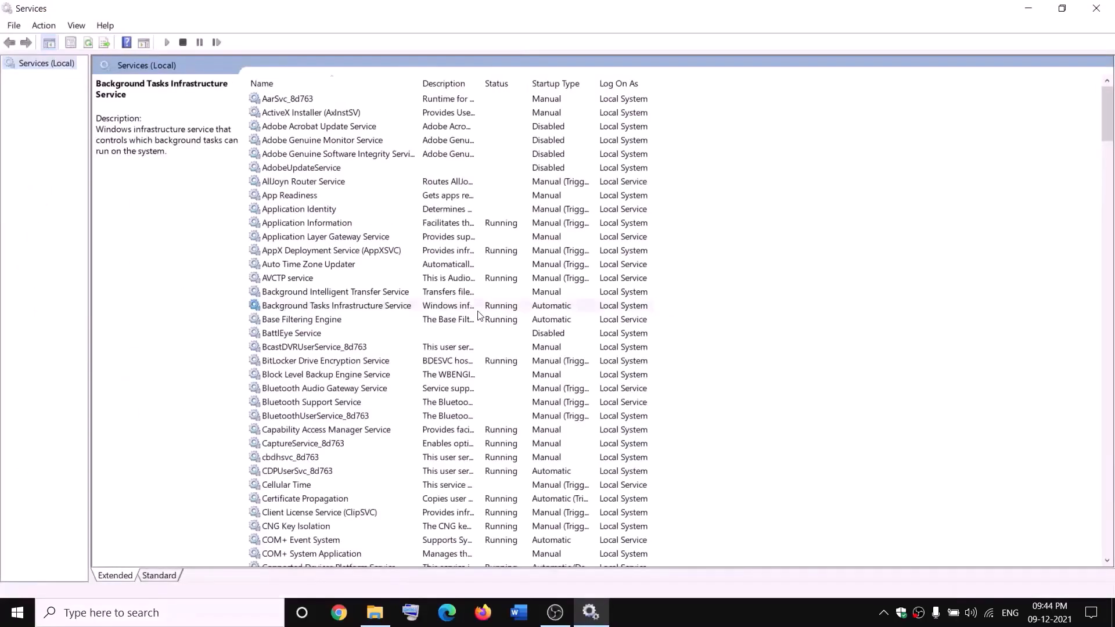
key(g)
click(488, 152)
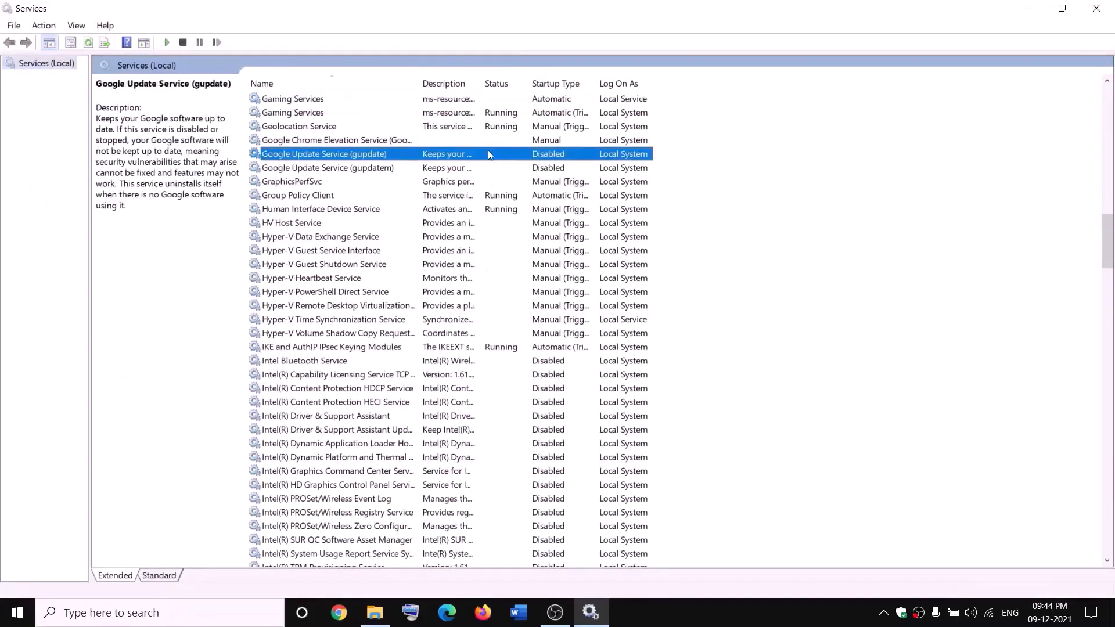
Start the first Gaming Services entry, the one that logs on as Local Service
click(462, 102)
right_click(462, 99)
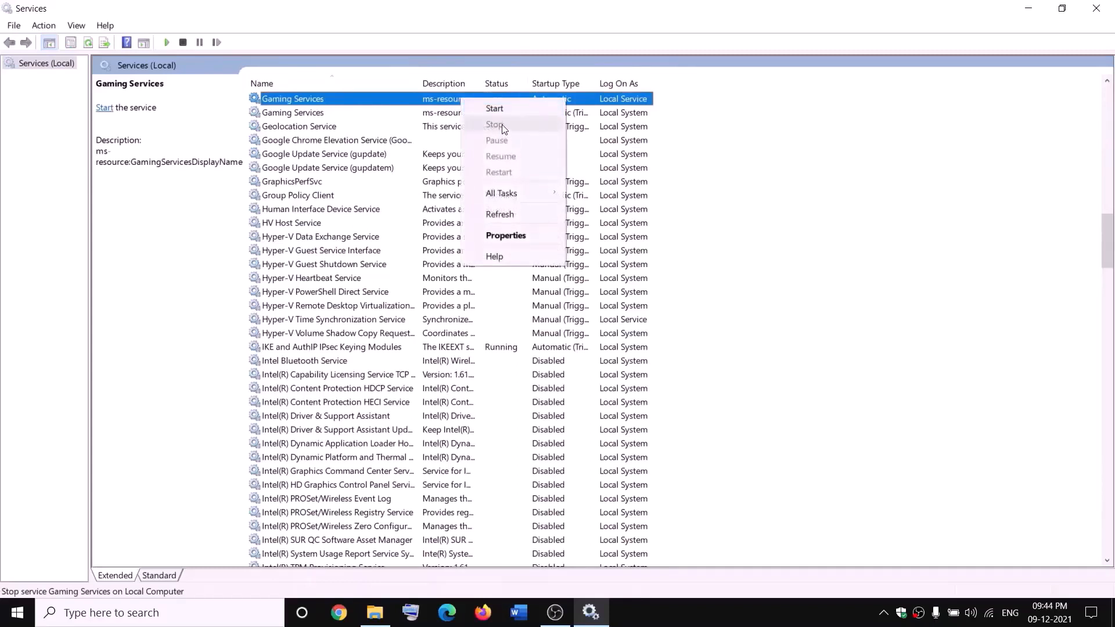
click(499, 109)
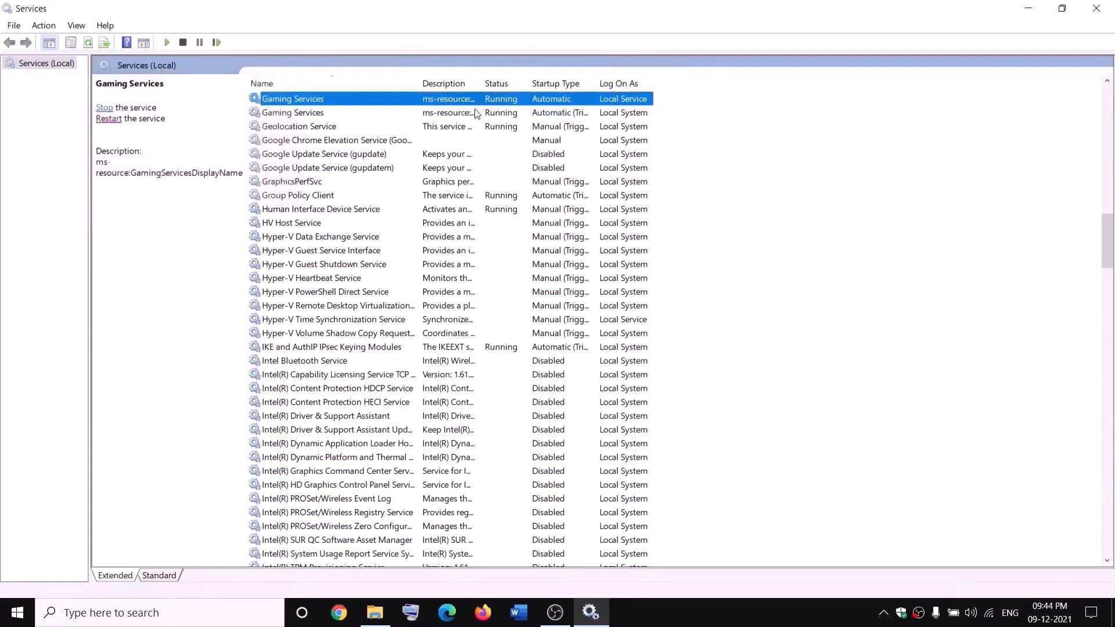
Stop both Gaming Services entries, first the Local Service one and then the Local System one
right_click(454, 101)
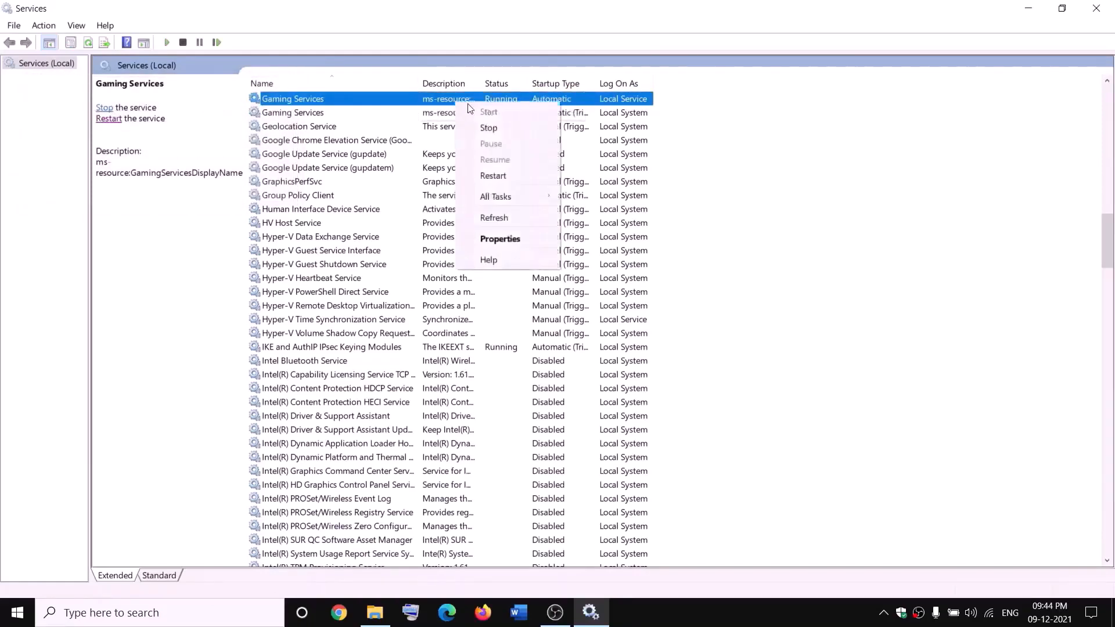
click(487, 126)
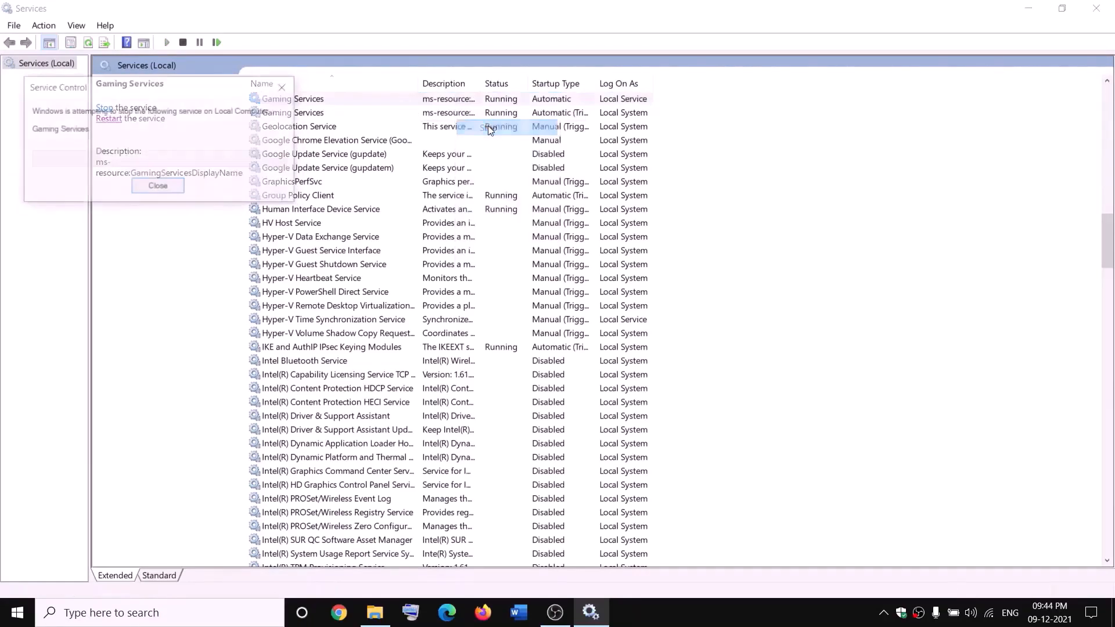
click(454, 113)
right_click(454, 115)
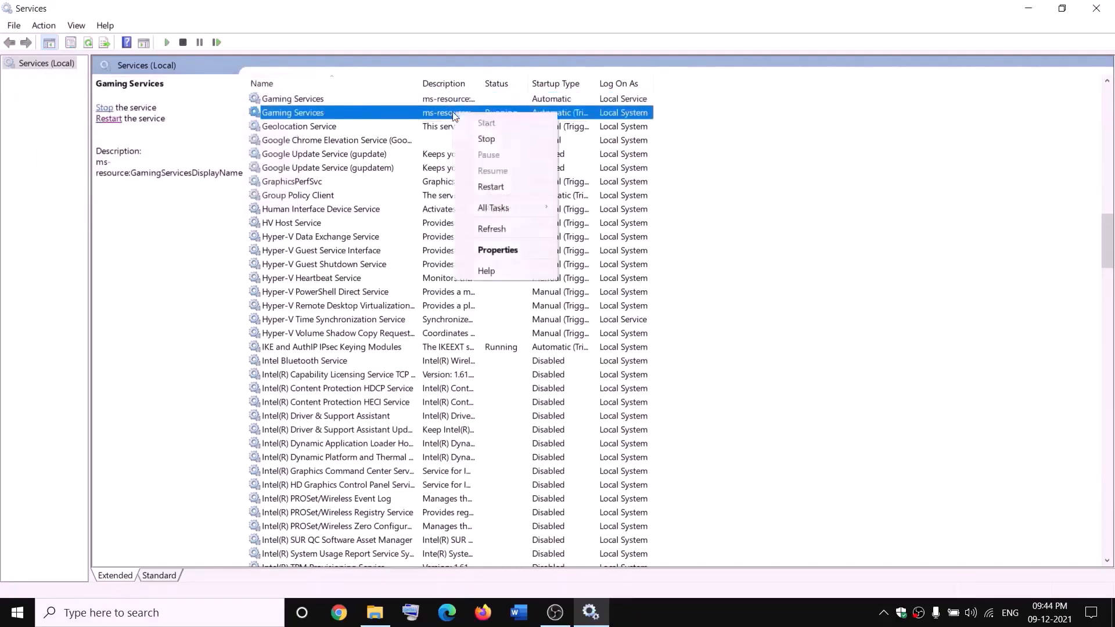
click(507, 140)
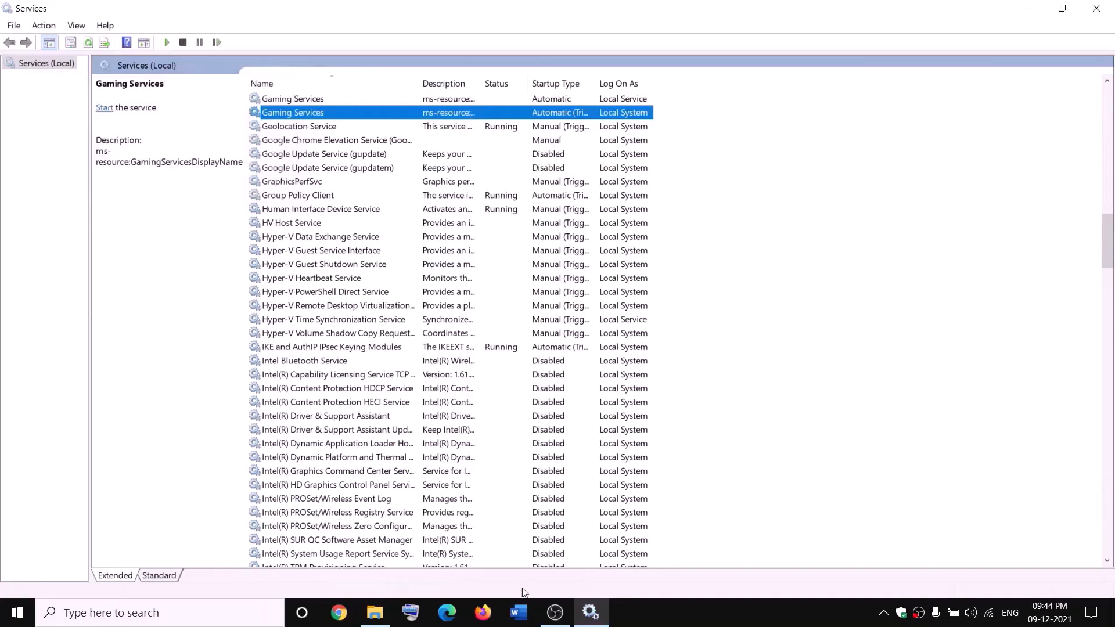
Look at the WindowsApps.old folder on the D: drive in File Explorer, then return to the Services console
click(375, 612)
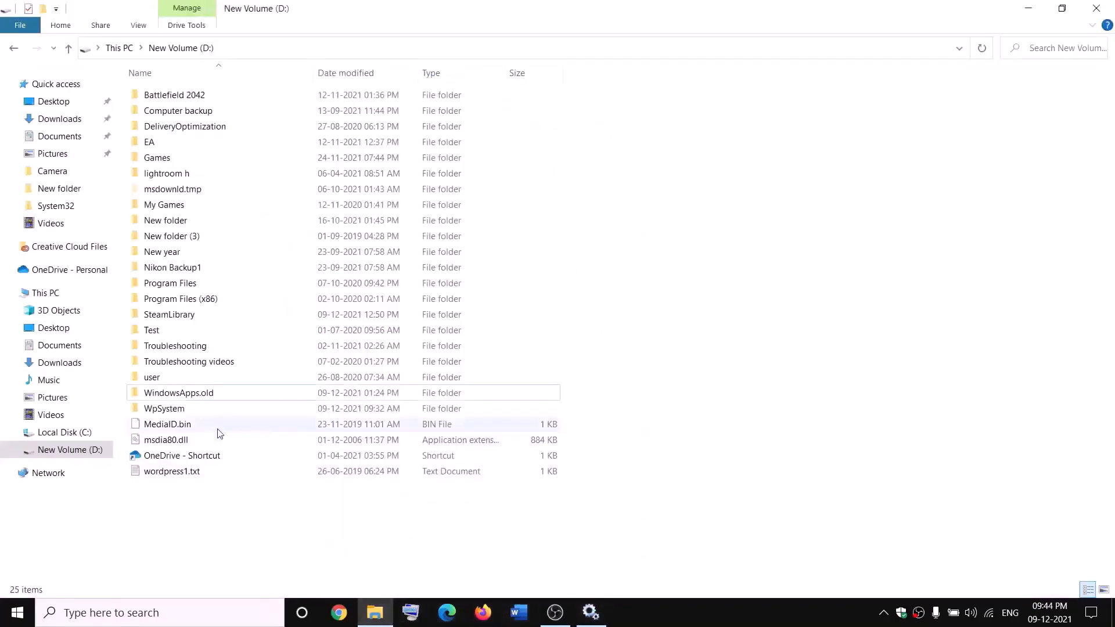
click(195, 397)
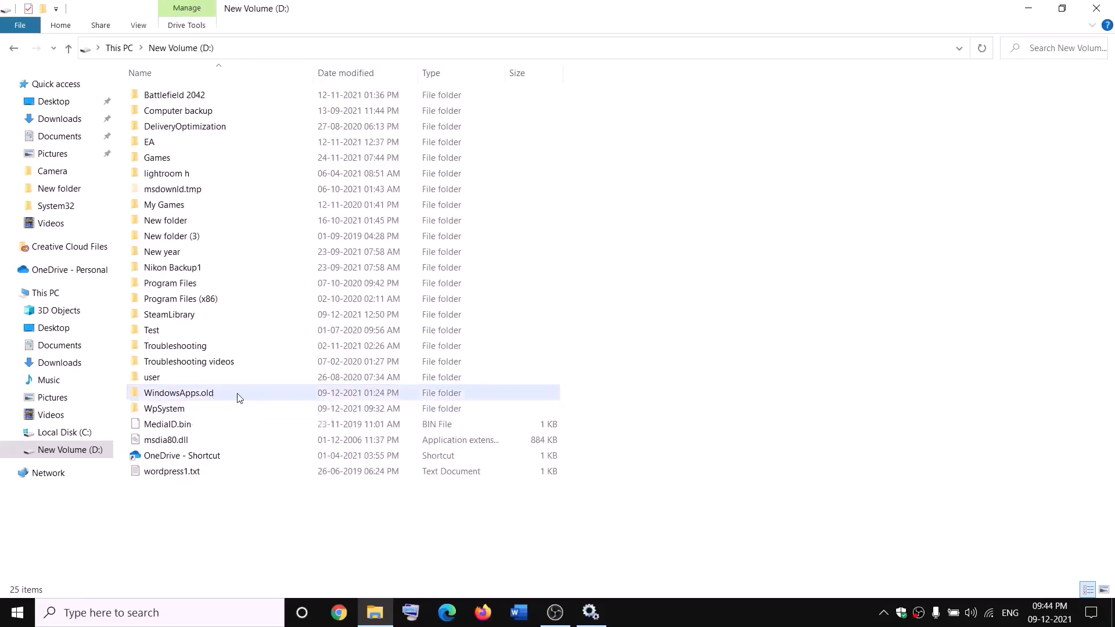
key(alt+Tab)
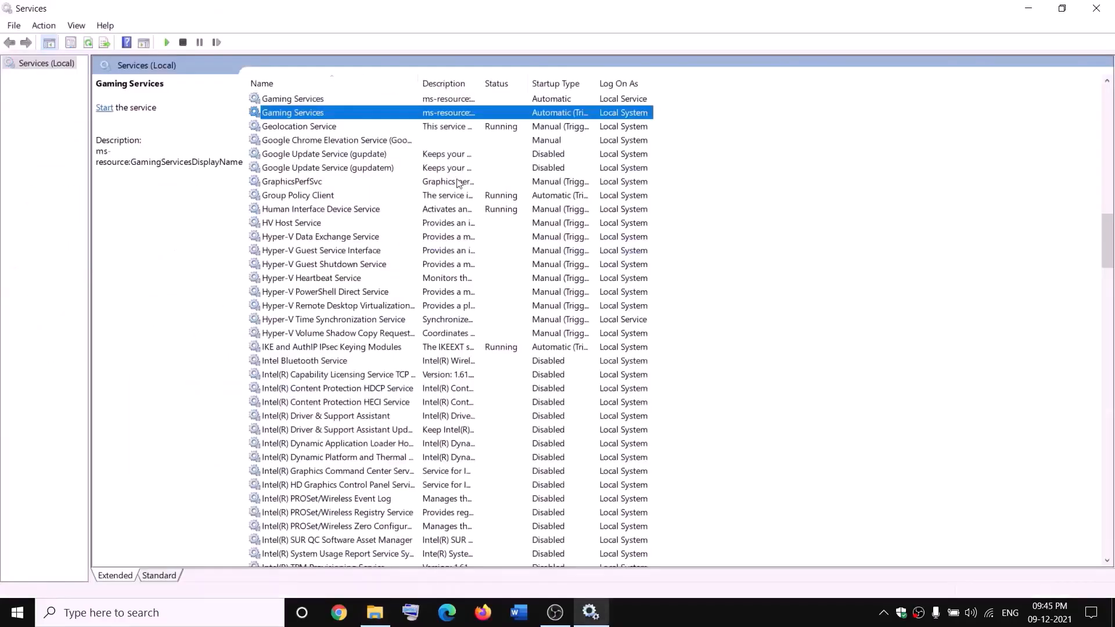
Start both Gaming Services entries again, first the Local Service one and then the Local System one
right_click(412, 100)
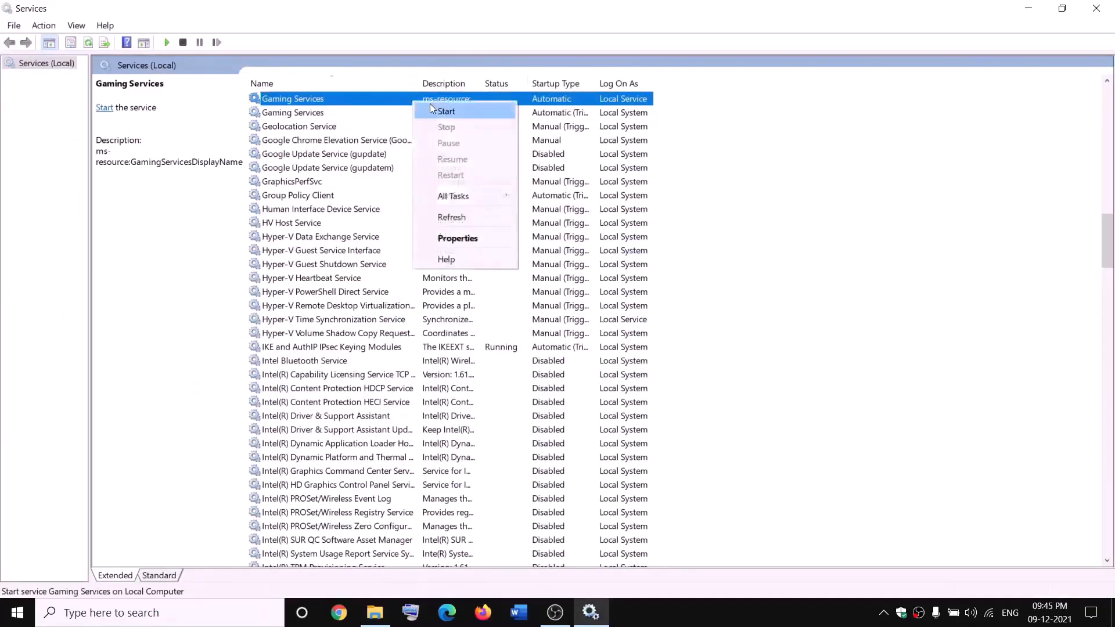
click(446, 111)
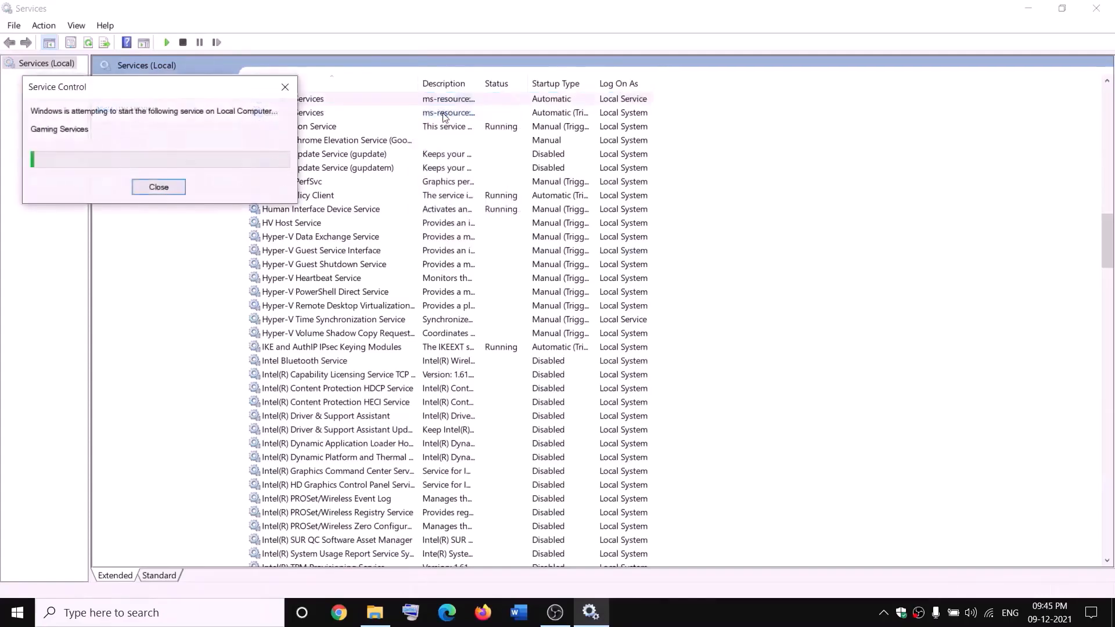
click(447, 113)
right_click(451, 114)
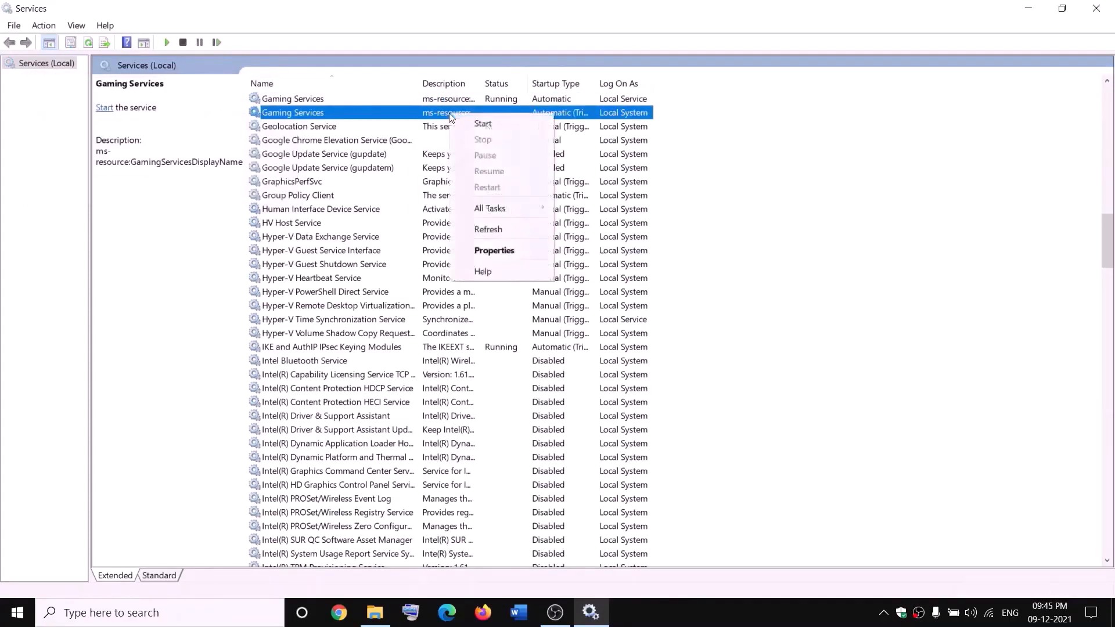
click(477, 124)
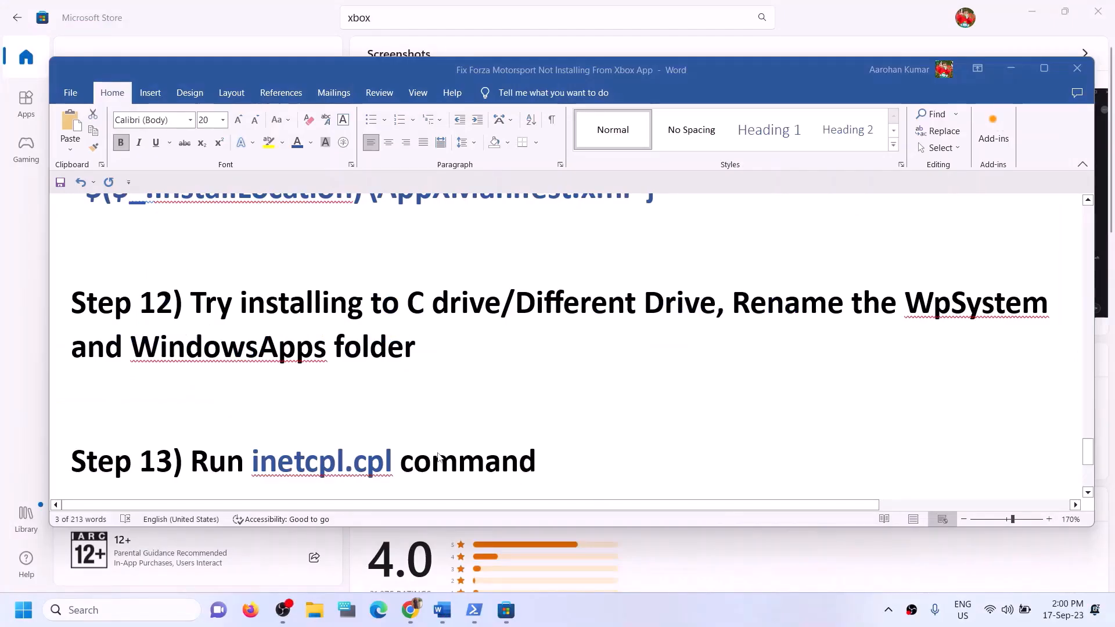
Copy the inetcpl.cpl command from Step 13 of the Word document and run it through Windows search
scroll(285, 427, down, 1)
click(283, 423)
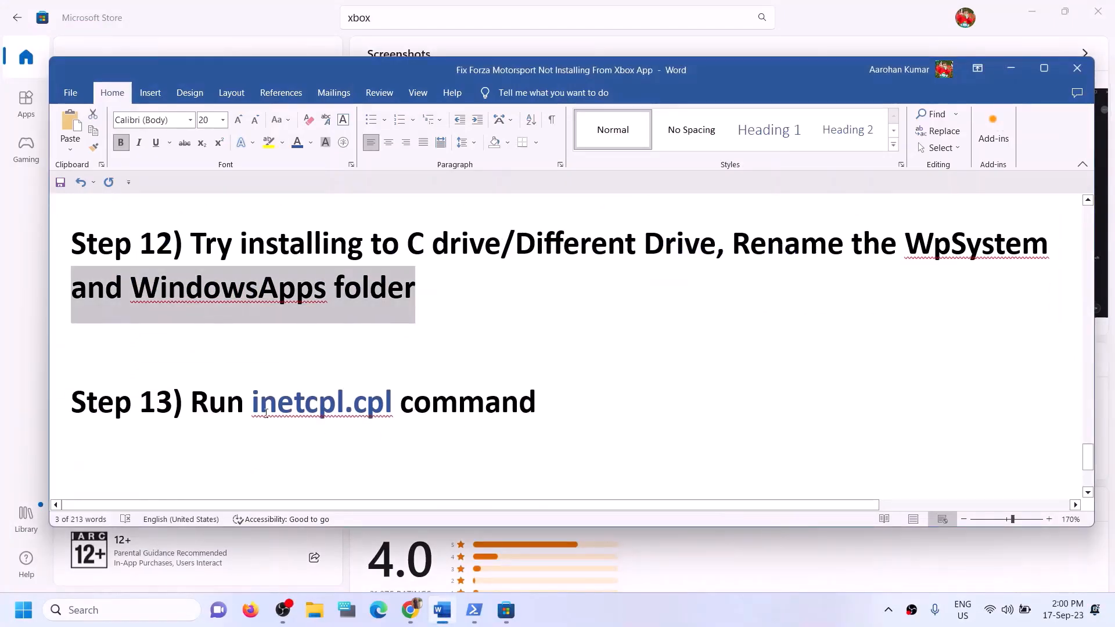
drag(253, 406, 396, 407)
key(ctrl+c)
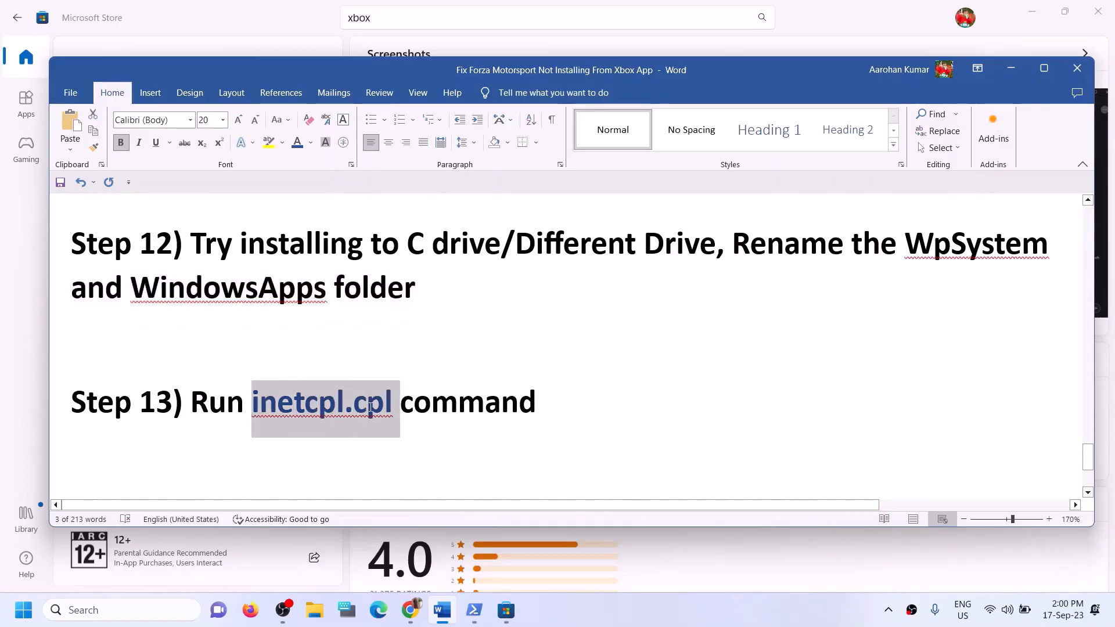
click(85, 614)
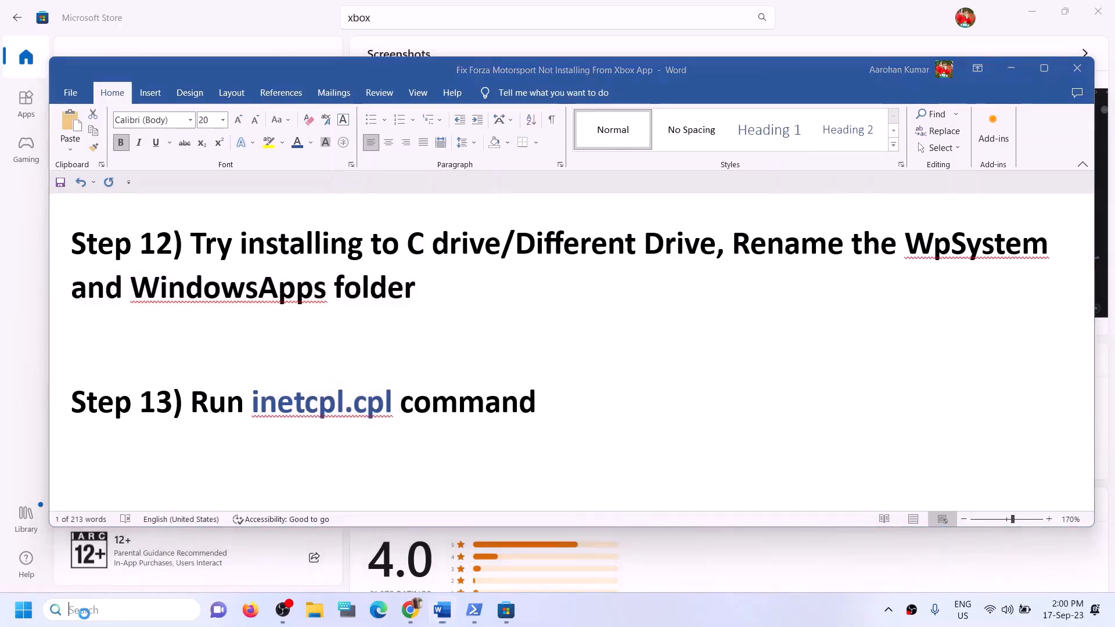
key(ctrl+v)
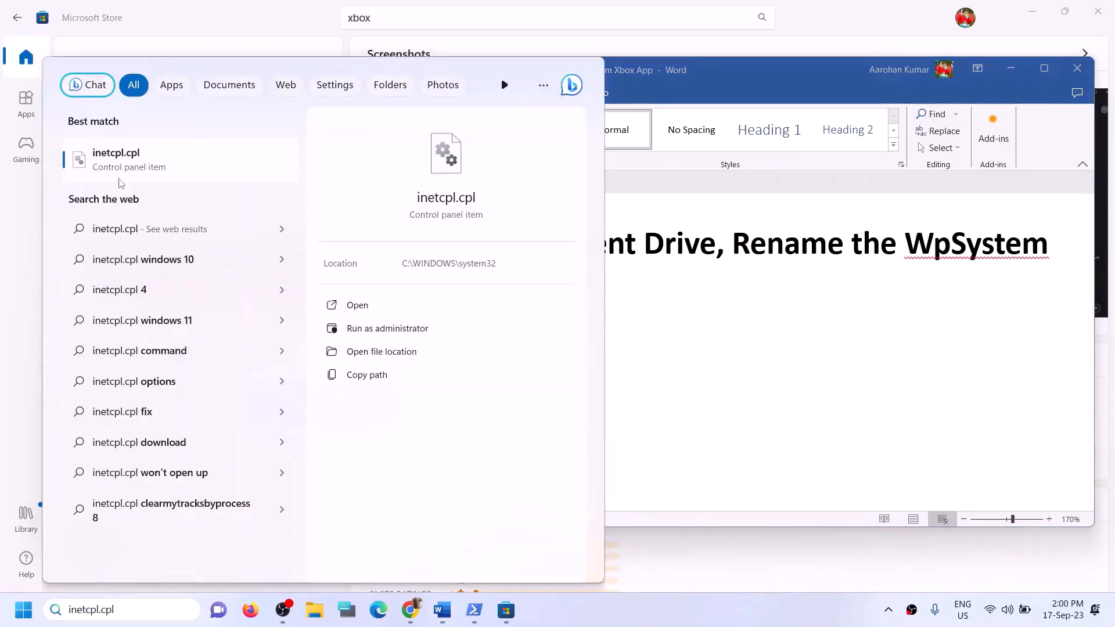
click(124, 172)
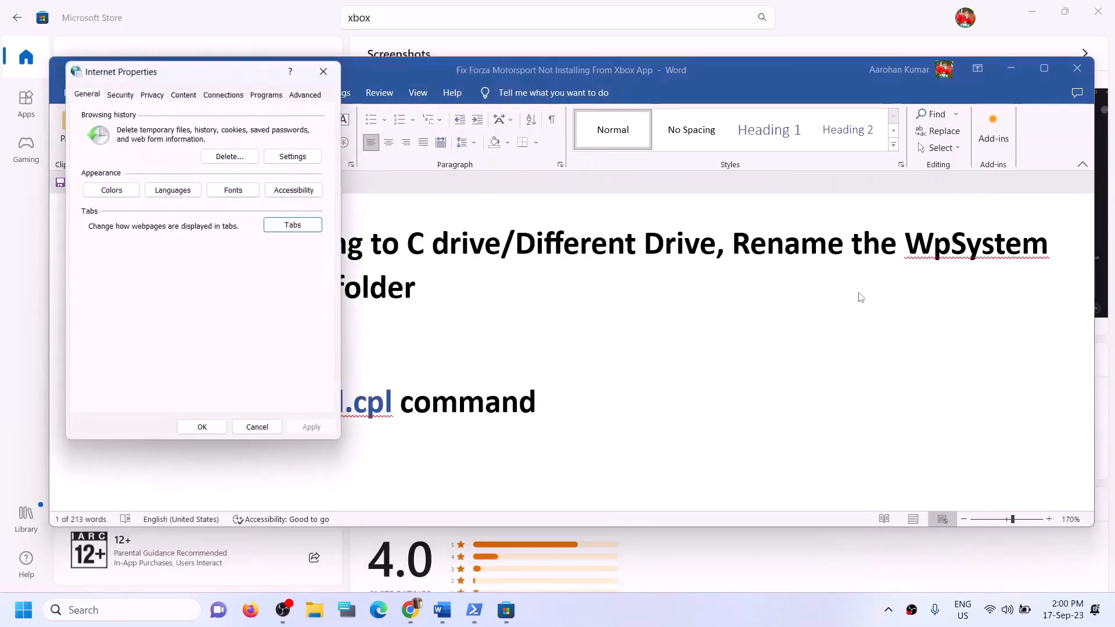
Review the Use TLS 1.0 to Use TLS 1.3 options in the advanced Internet Properties, then accept the dialog
click(305, 95)
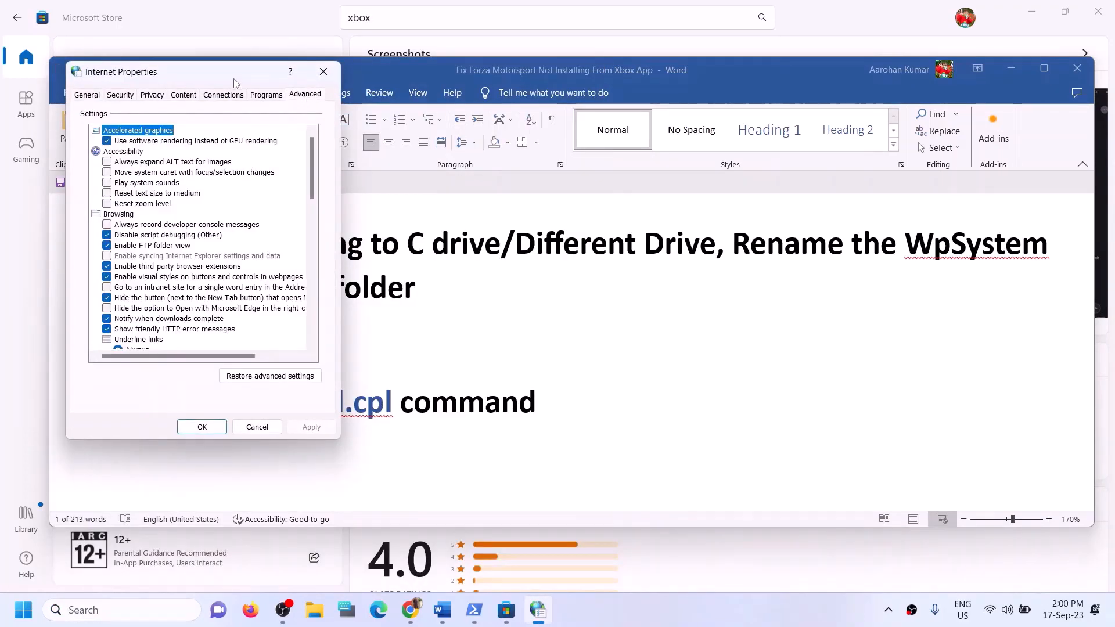
drag(236, 83, 417, 94)
scroll(367, 341, down, 10)
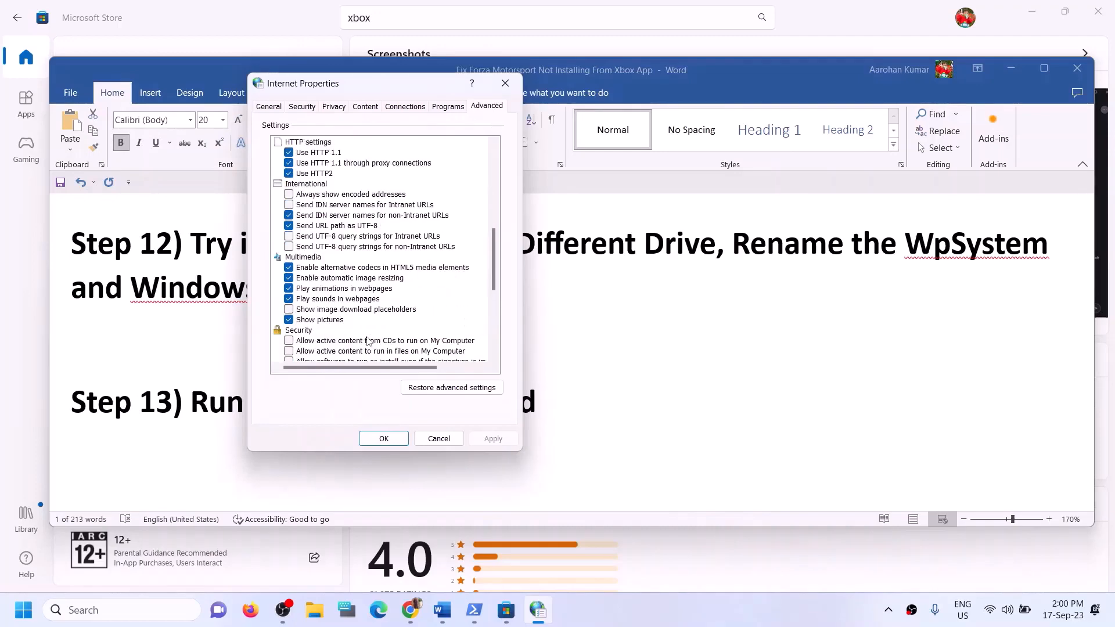
scroll(368, 341, down, 7)
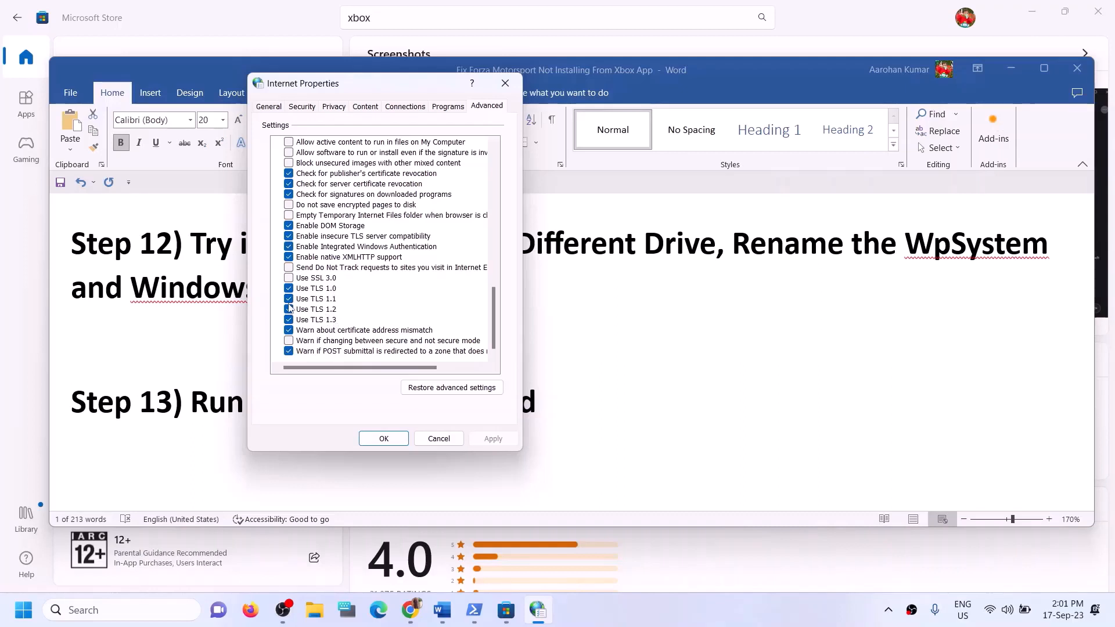
click(385, 439)
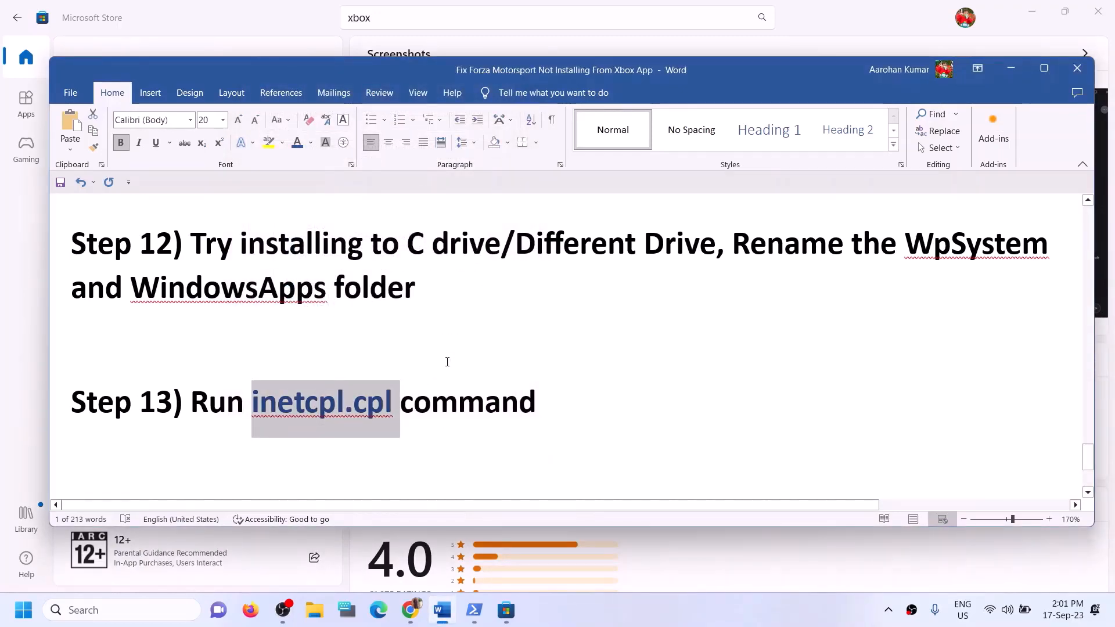
Go to Step 14 of the Word document and highlight its heading on updating Windows with the media creation tool
scroll(447, 362, up, 1)
scroll(448, 362, down, 3)
scroll(447, 362, down, 1)
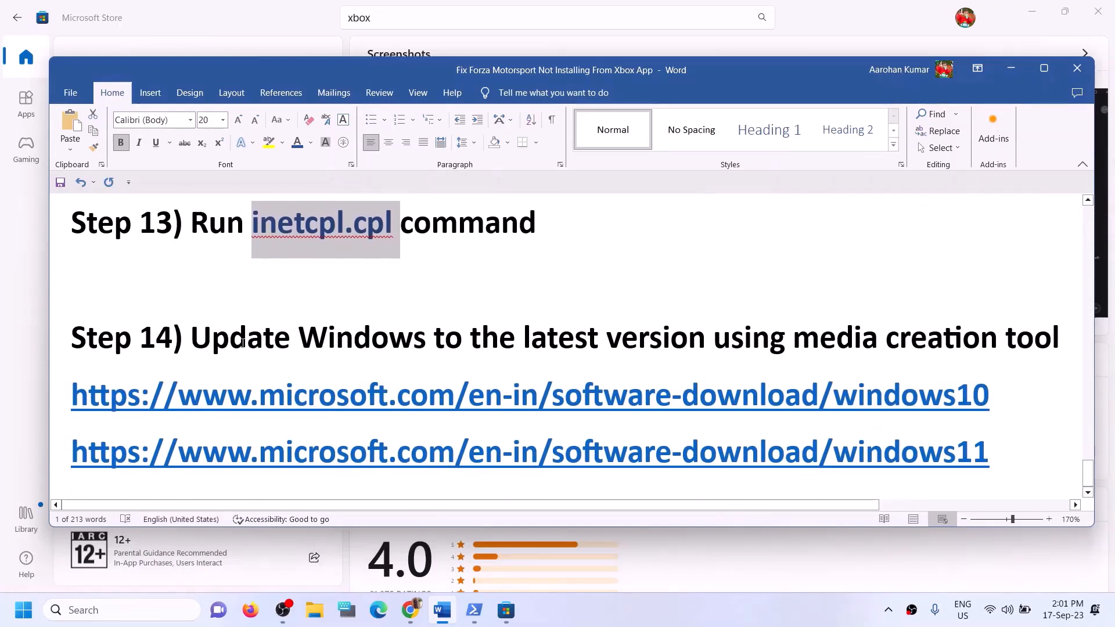
drag(192, 351, 1066, 358)
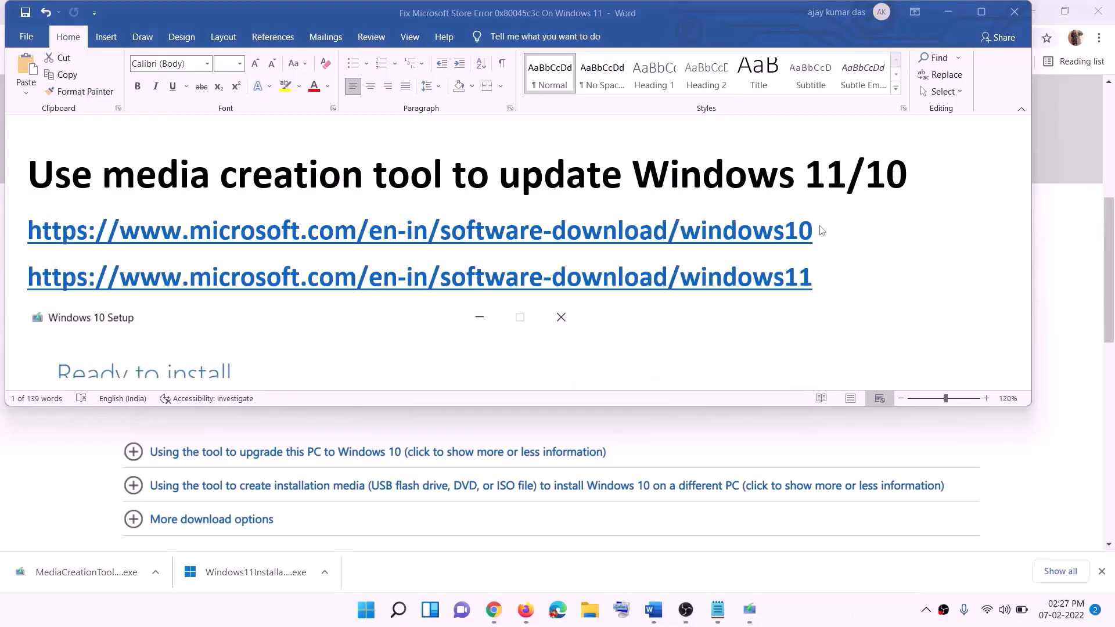
Highlight the windows10 and windows11 software download links in the Word document, then minimize the document
click(821, 231)
drag(827, 231, 309, 228)
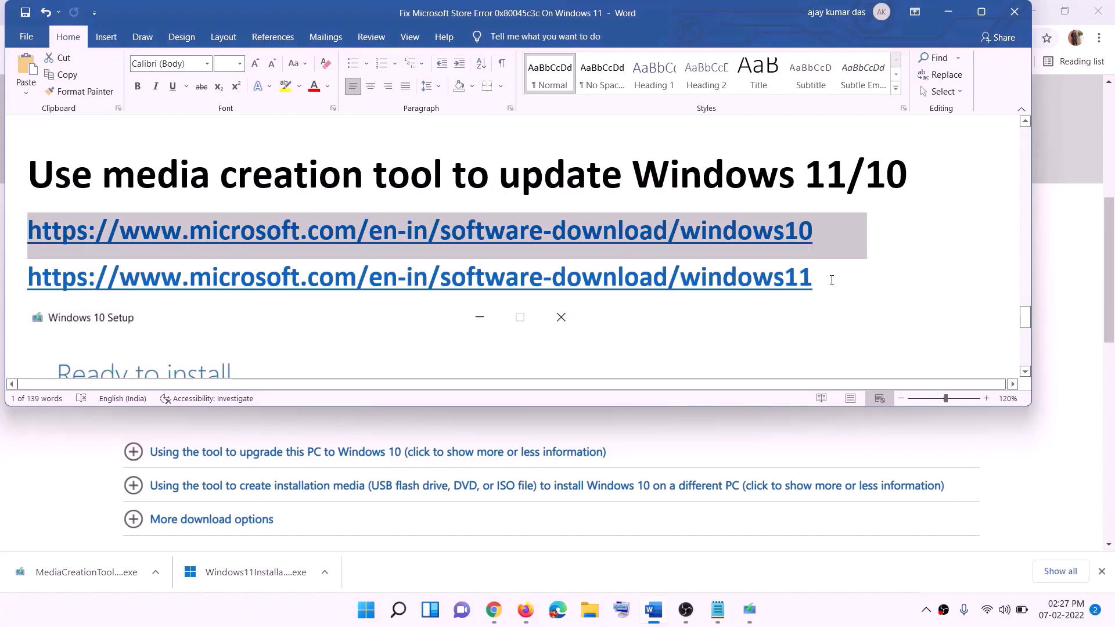
drag(832, 280, 174, 279)
click(948, 11)
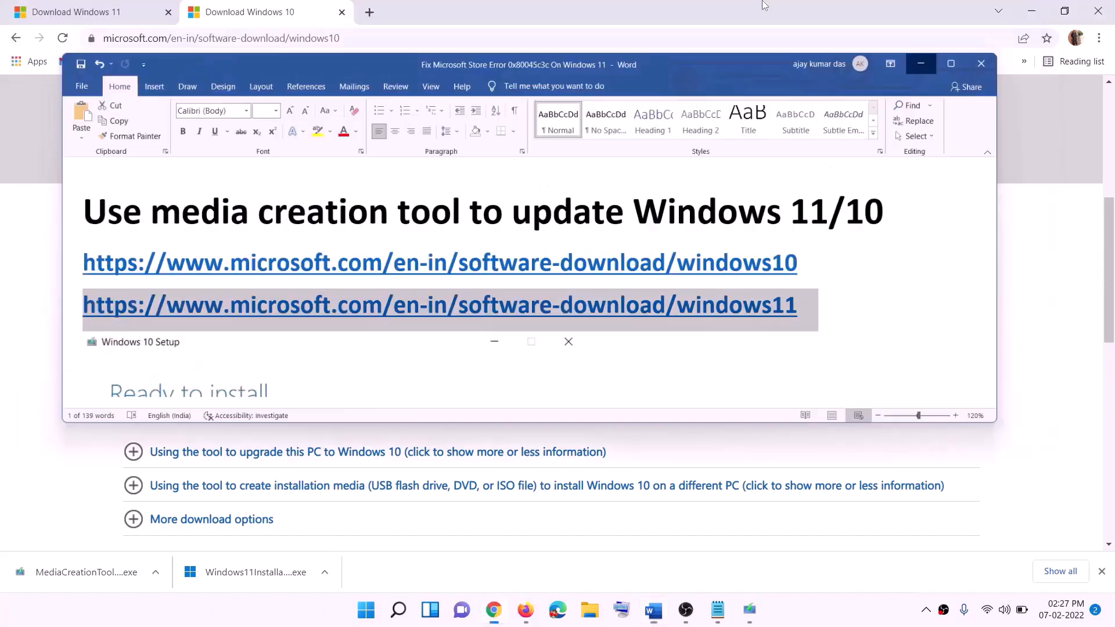
Examine the Download Windows 10 page down to its section on creating installation media with the media creation tool
scroll(475, 301, up, 5)
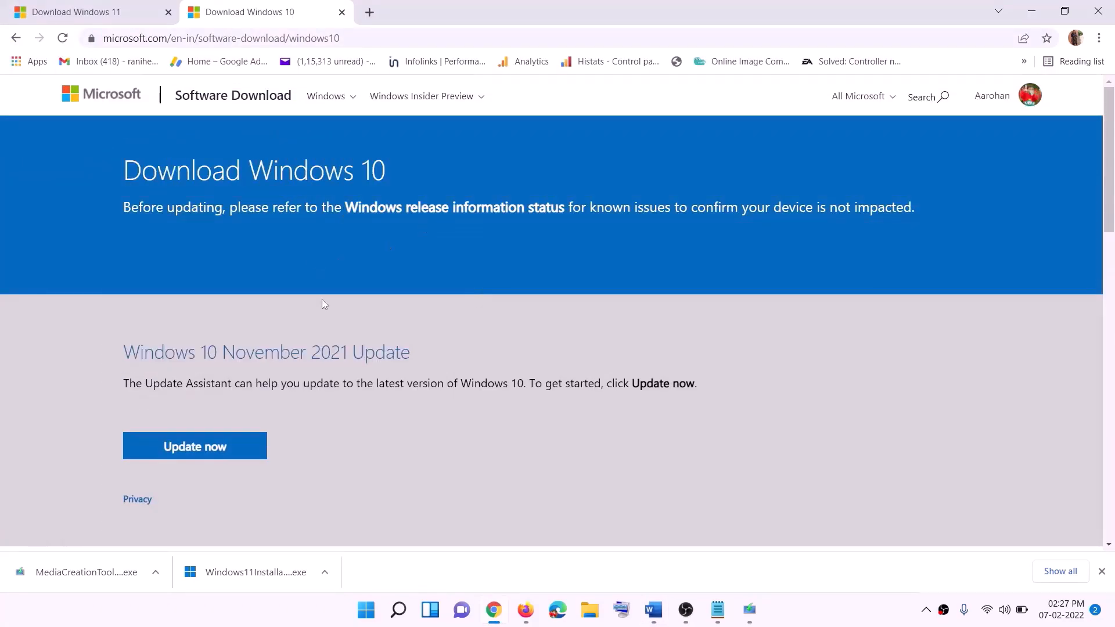
scroll(374, 325, down, 5)
drag(132, 353, 250, 349)
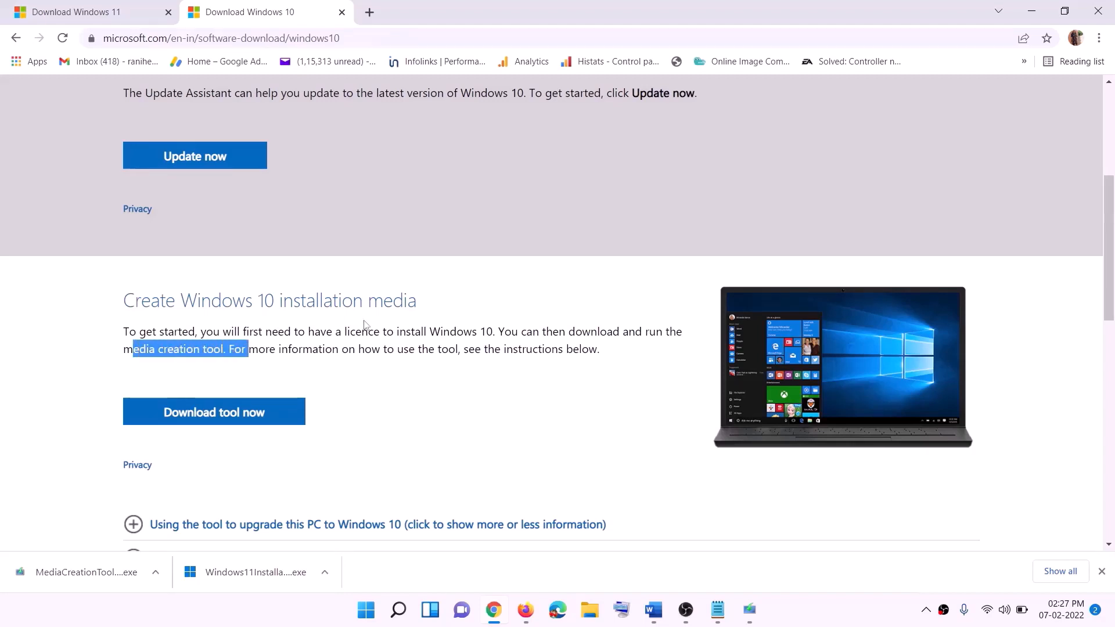
scroll(372, 323, down, 2)
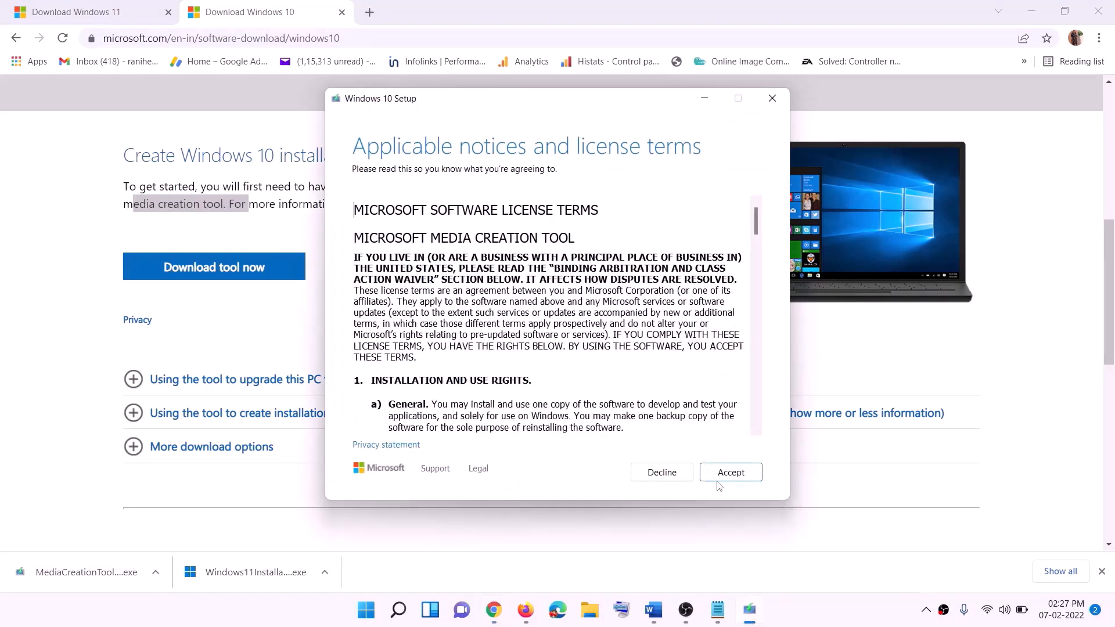
Accept the Windows 10 Setup license terms and proceed with Upgrade this PC now to begin the download
click(726, 474)
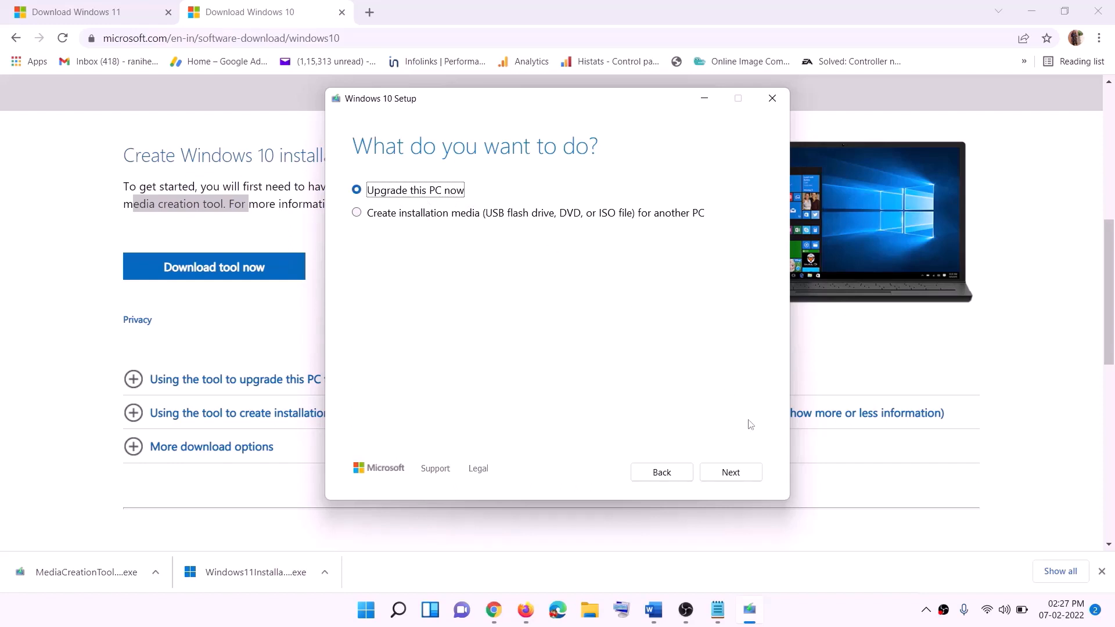
click(730, 473)
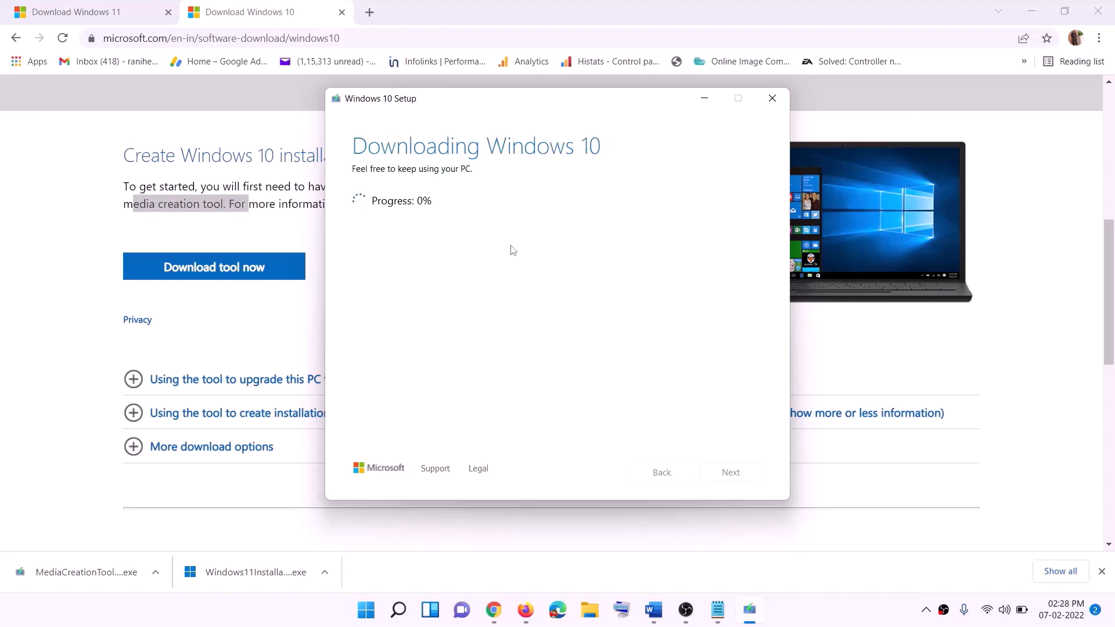
click(824, 622)
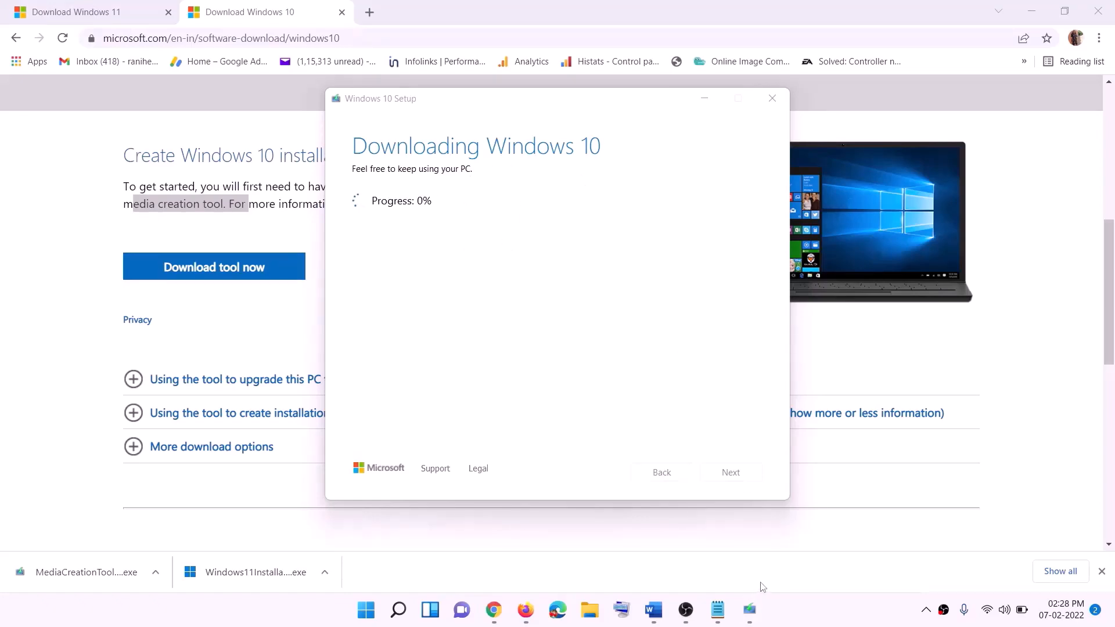
Maximize the Word document and examine its Windows 10 Ready to install screenshot, including the kept files and apps options
click(653, 610)
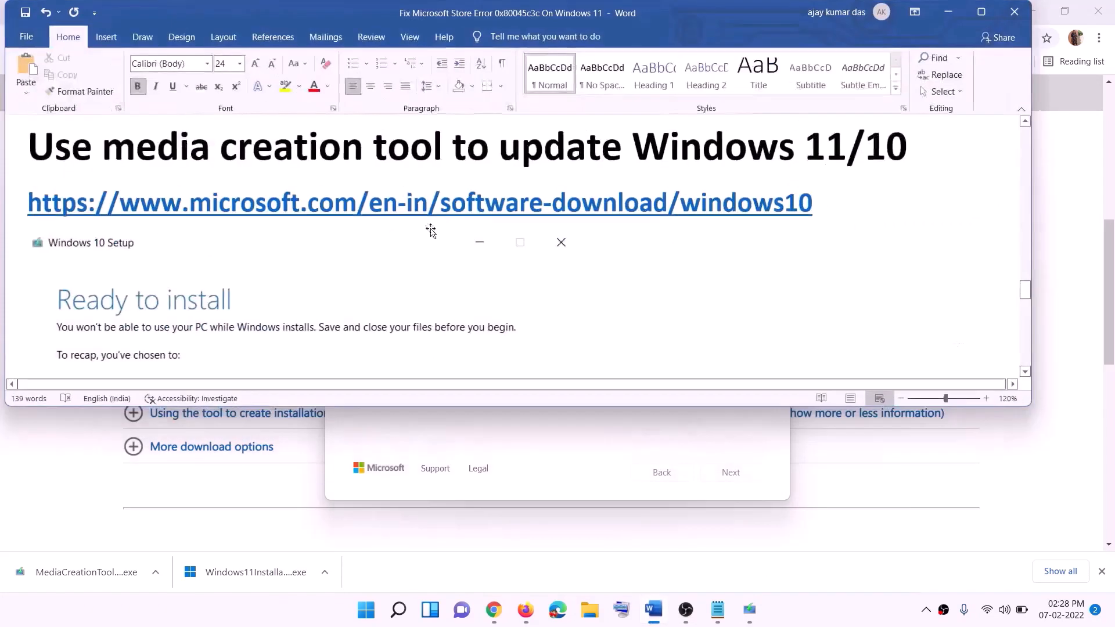
scroll(125, 281, down, 1)
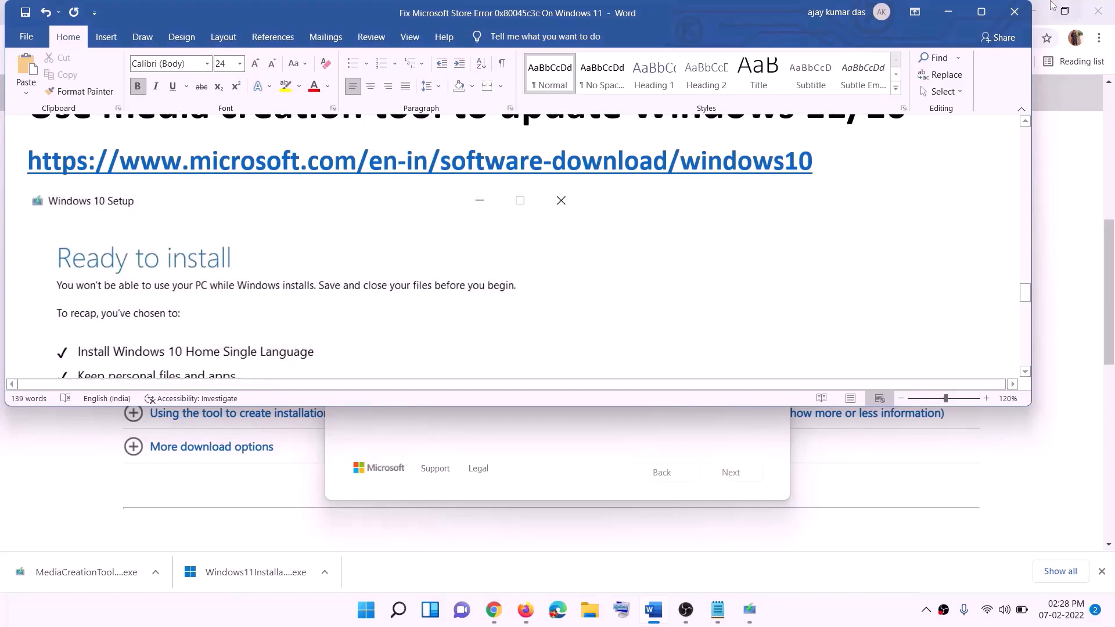
click(980, 11)
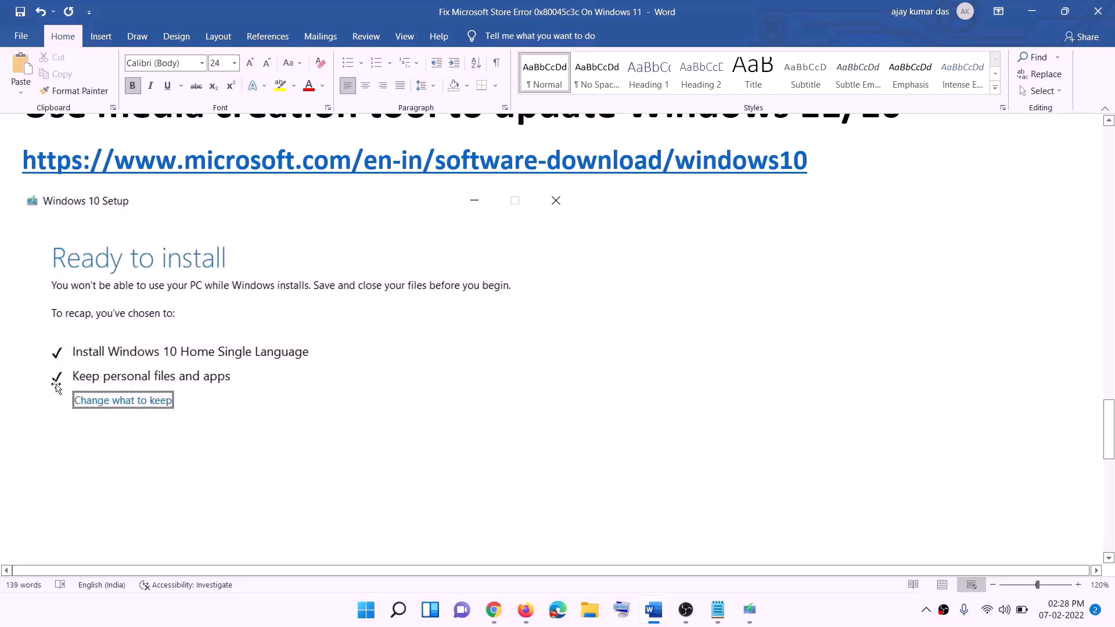
scroll(573, 404, down, 1)
scroll(573, 404, down, 1)
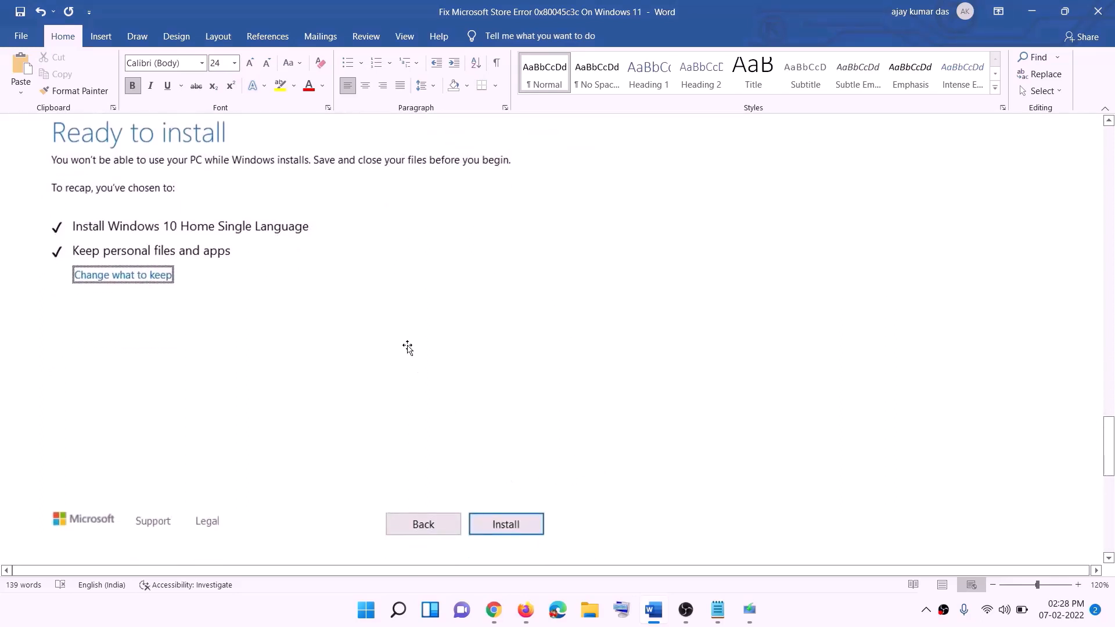
scroll(457, 358, up, 1)
scroll(456, 359, up, 1)
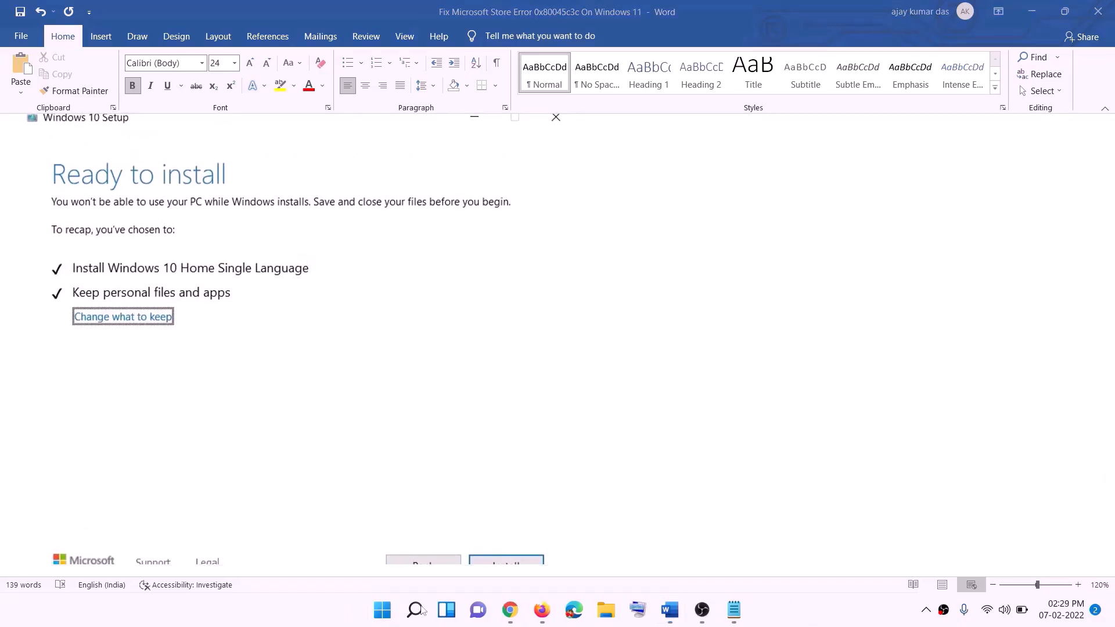
Download the Windows 11 media creation tool from the Download Windows 11 page in Chrome, then launch it and allow it to run
click(514, 615)
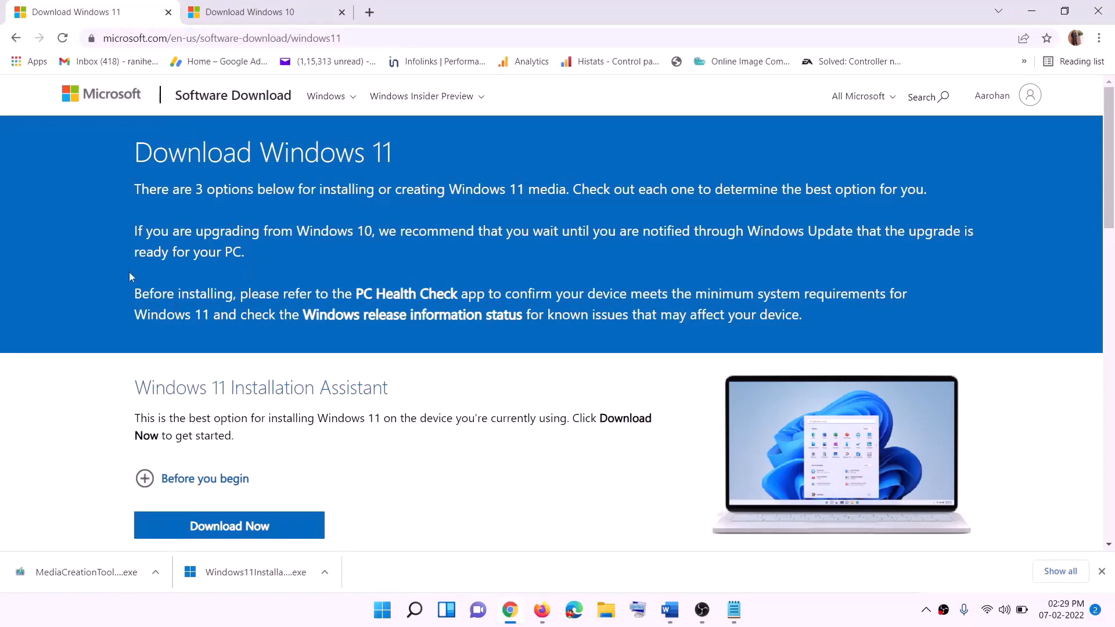
scroll(192, 325, down, 5)
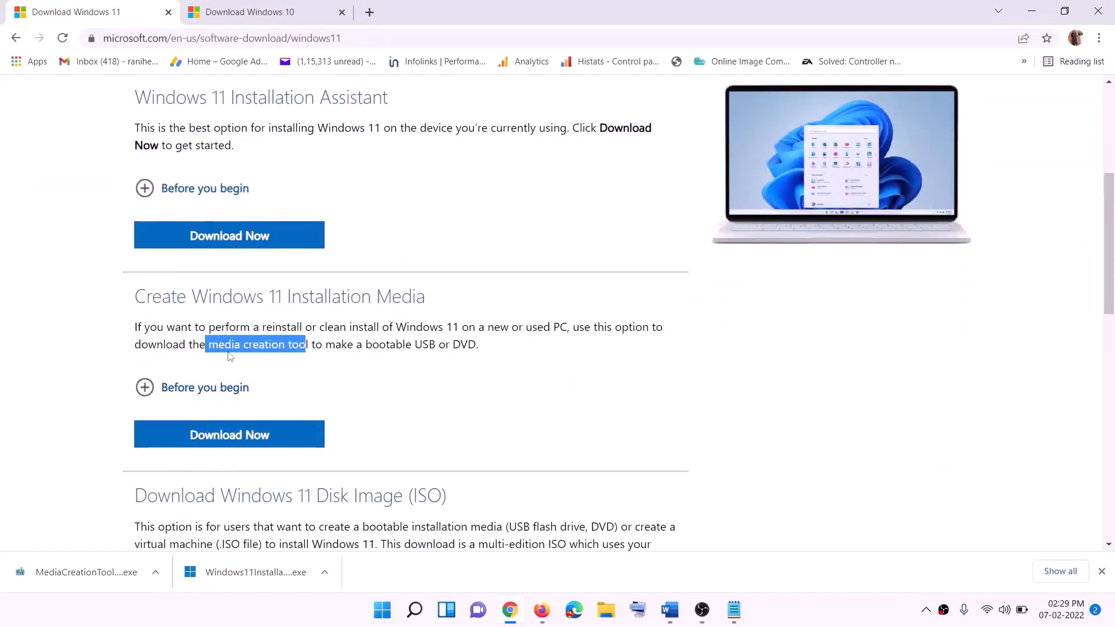
click(221, 440)
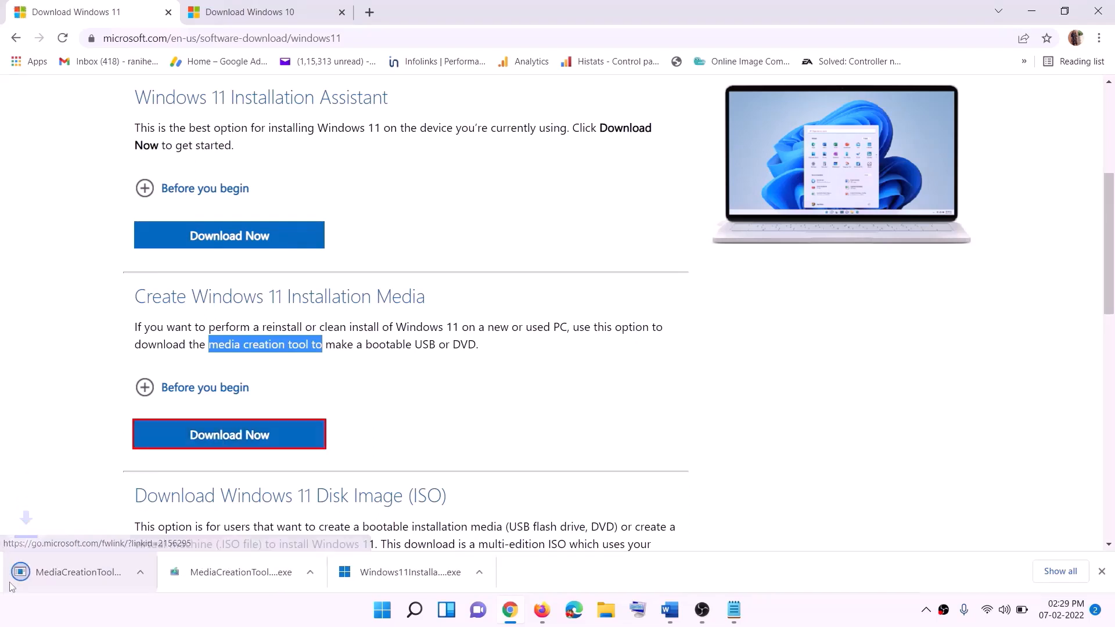
click(75, 576)
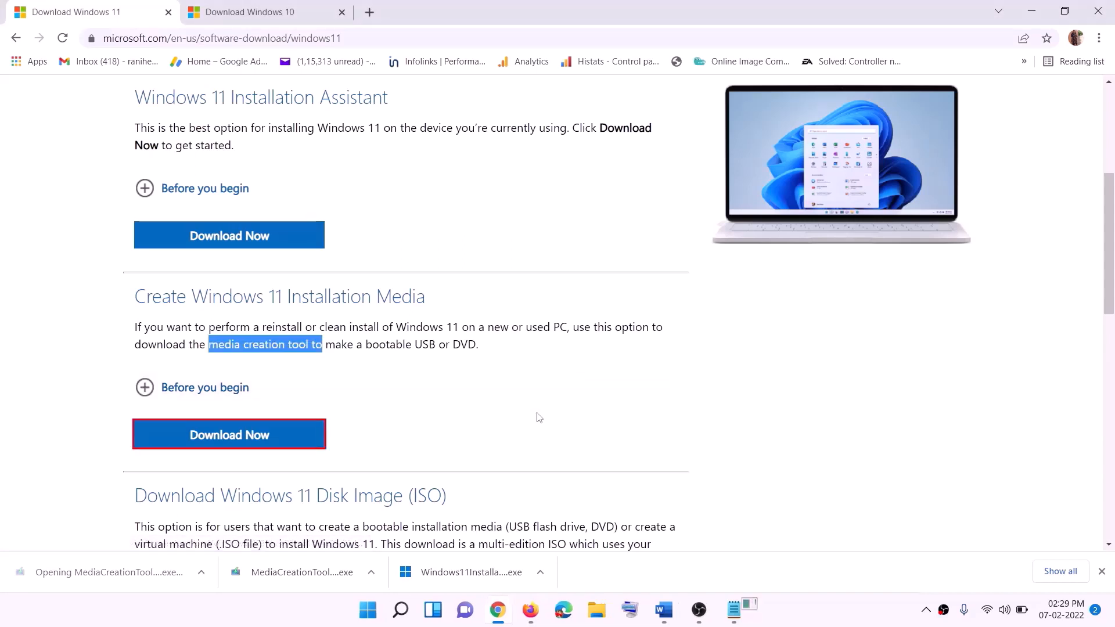
click(484, 423)
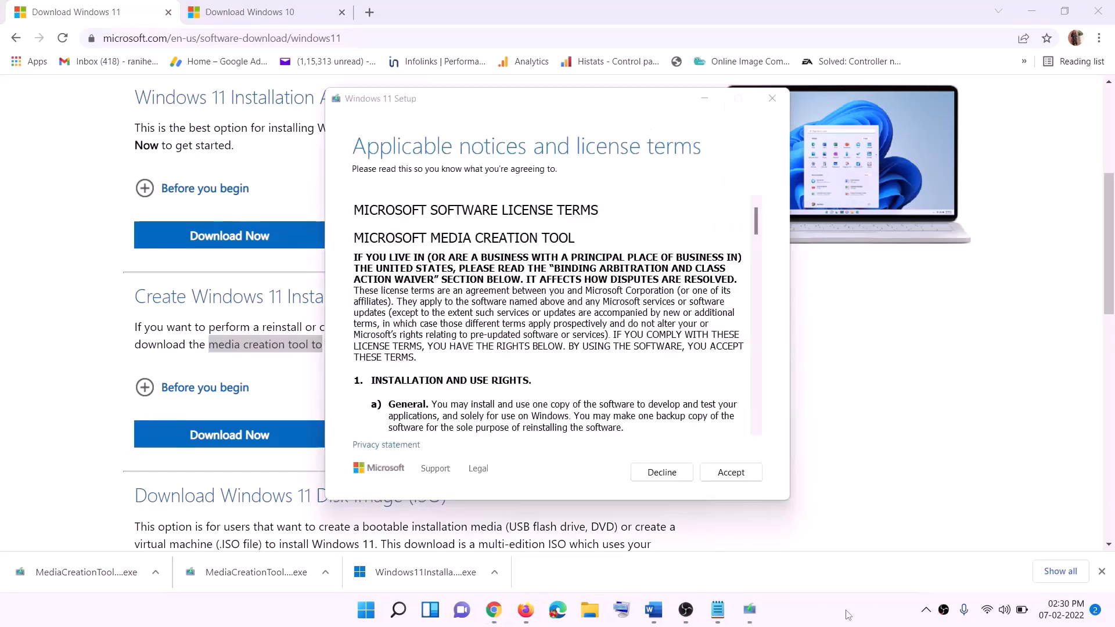
Accept the Windows 11 Setup license terms and recommended options, then save an ISO file named Windows to the Desktop
click(730, 472)
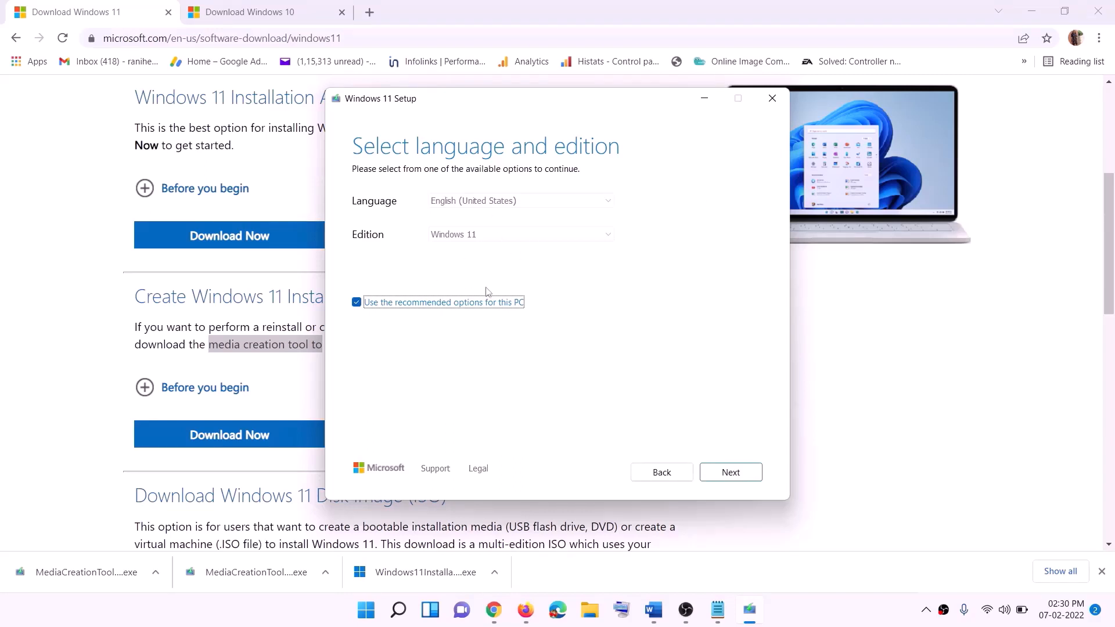
click(722, 474)
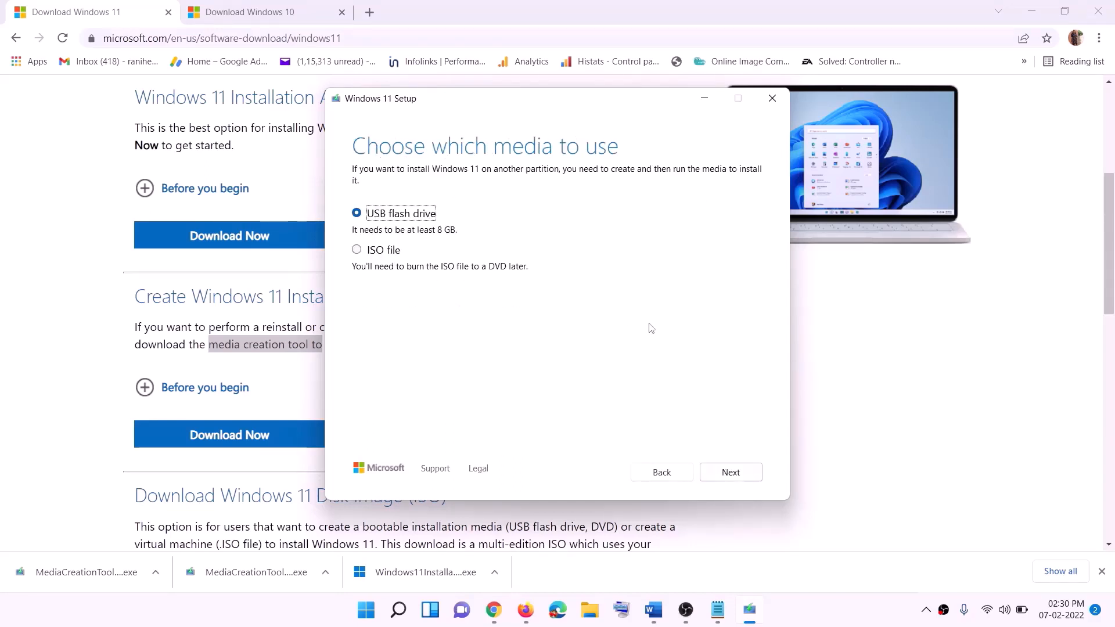
click(417, 251)
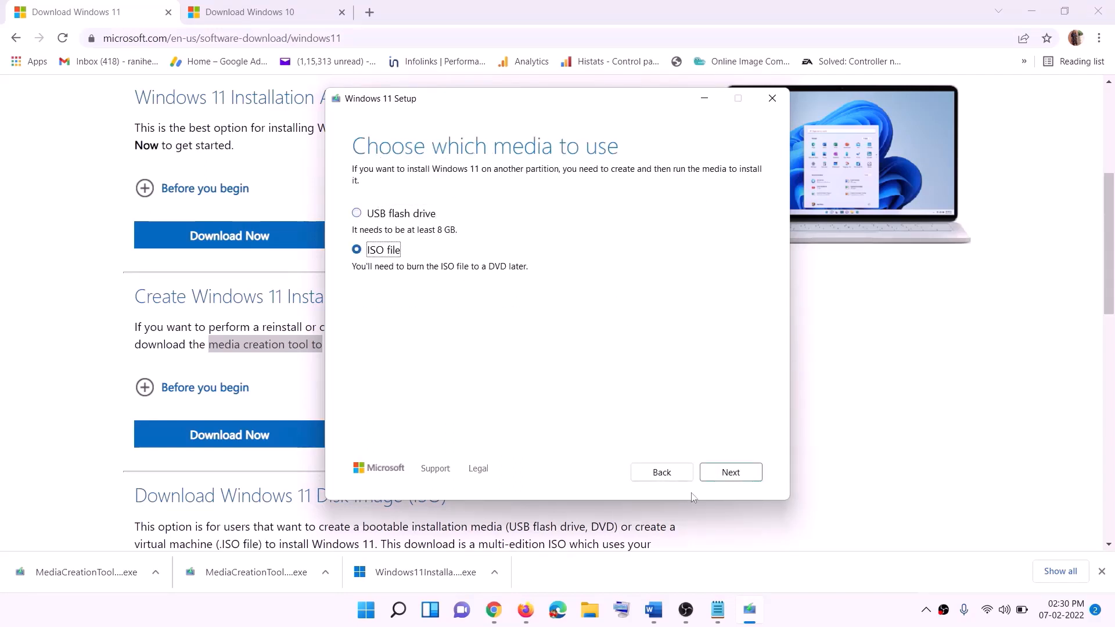
click(735, 473)
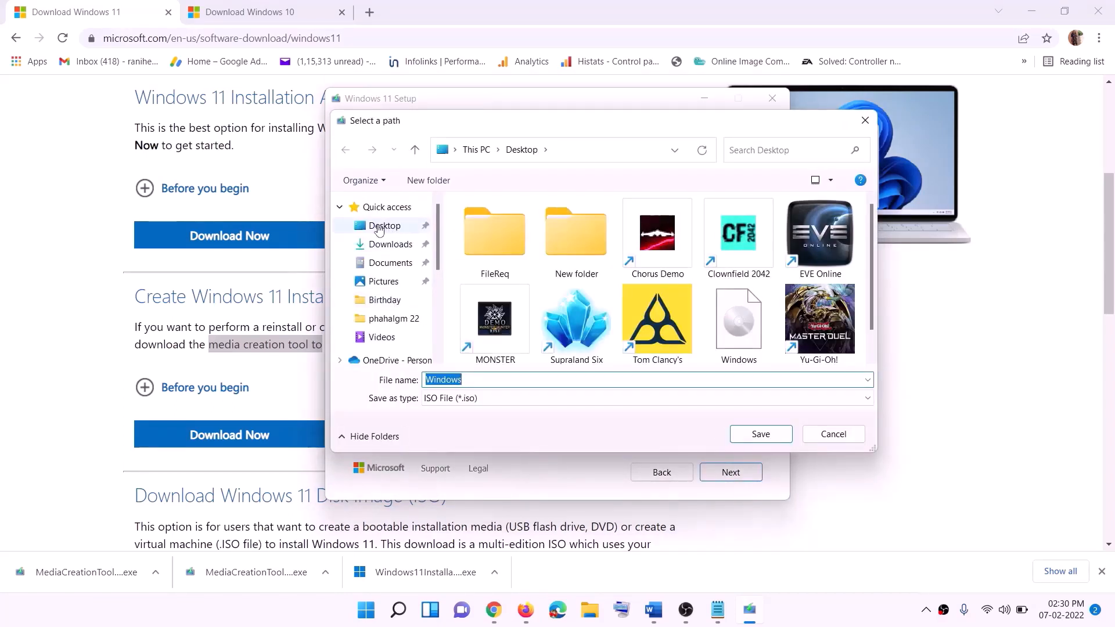
click(416, 228)
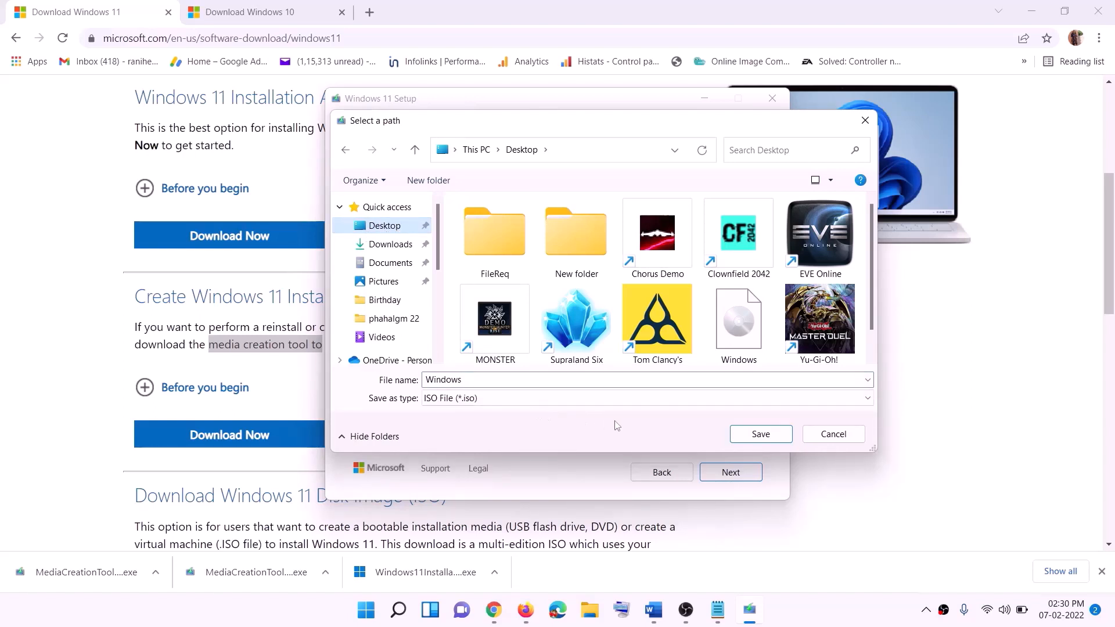
click(761, 435)
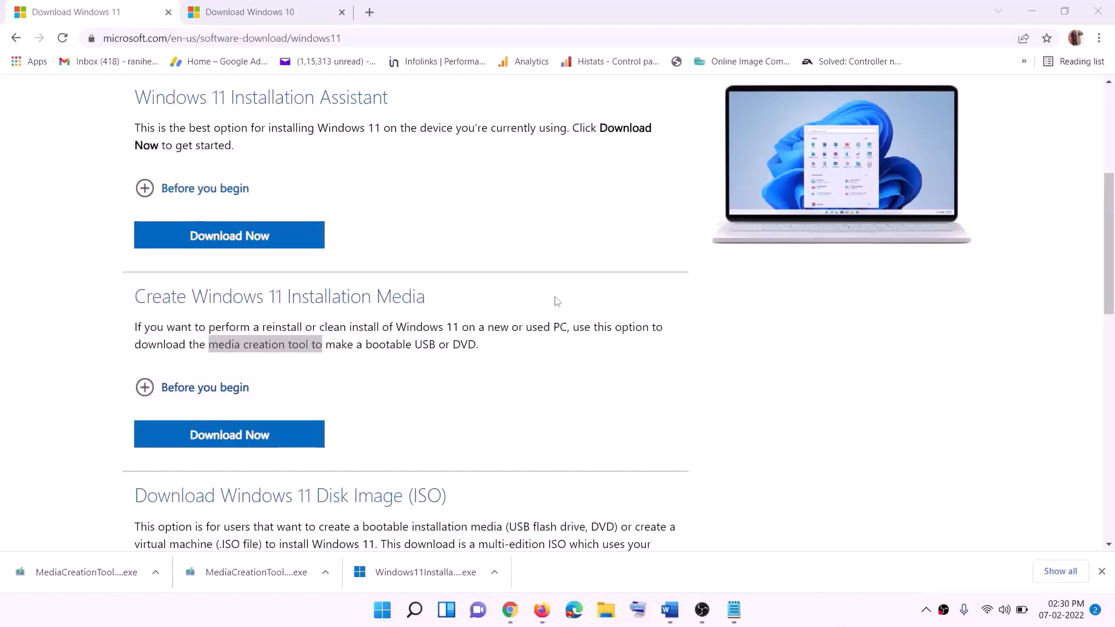
Show the desktop and open the Windows ISO file saved there
key(super+d)
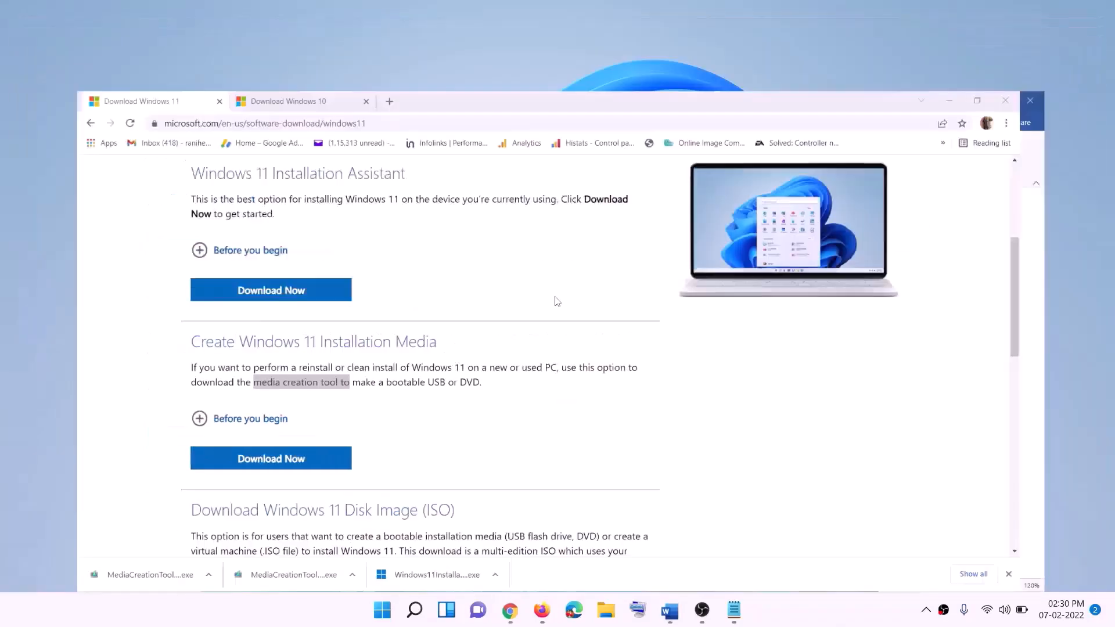
drag(250, 32, 447, 362)
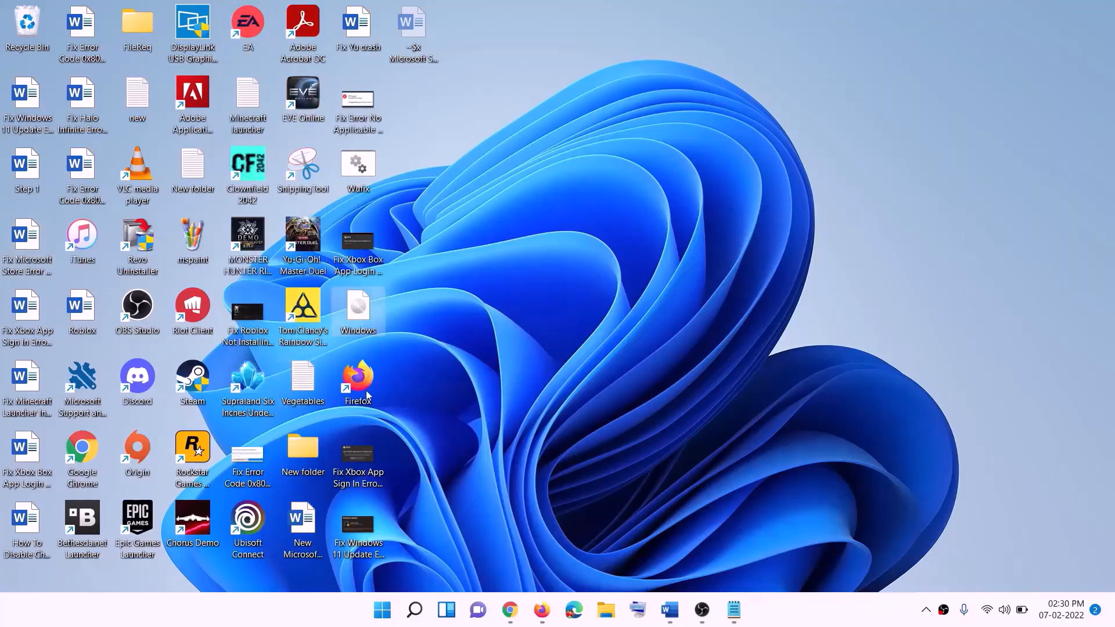
double_click(360, 314)
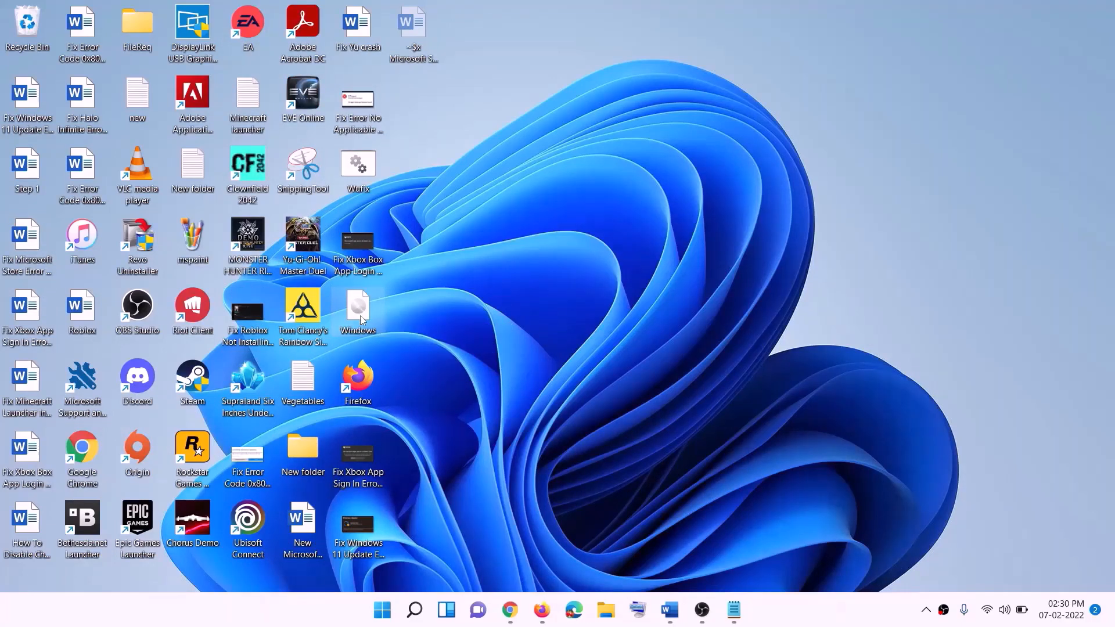
Run the setup application from the ESD-ISO drive, allow it, and continue past the Install Windows 11 page
click(355, 407)
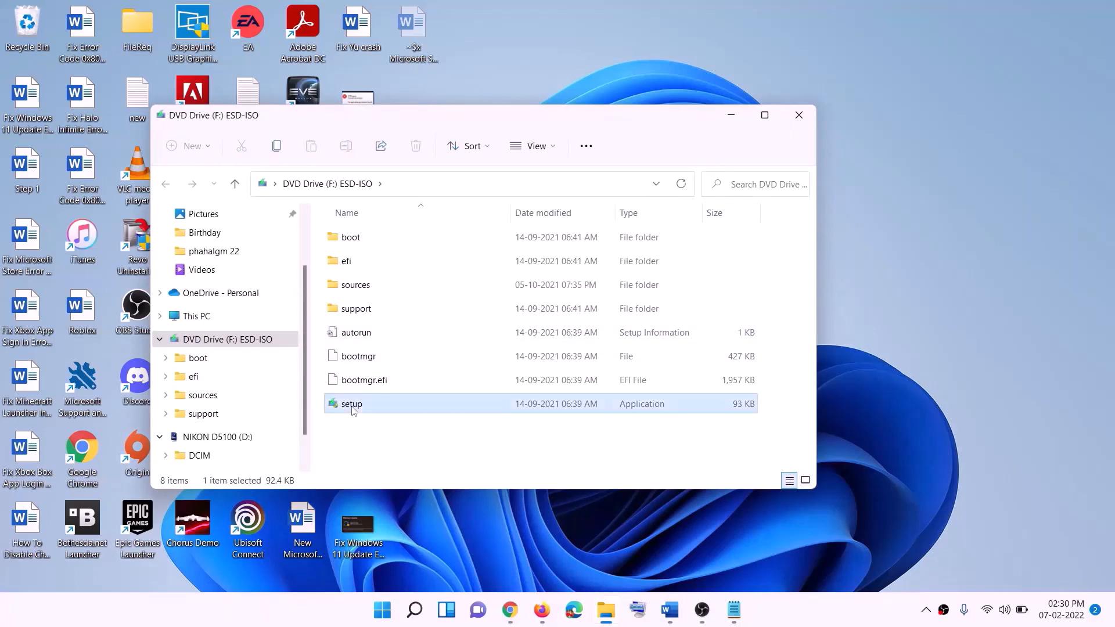
double_click(383, 405)
click(478, 455)
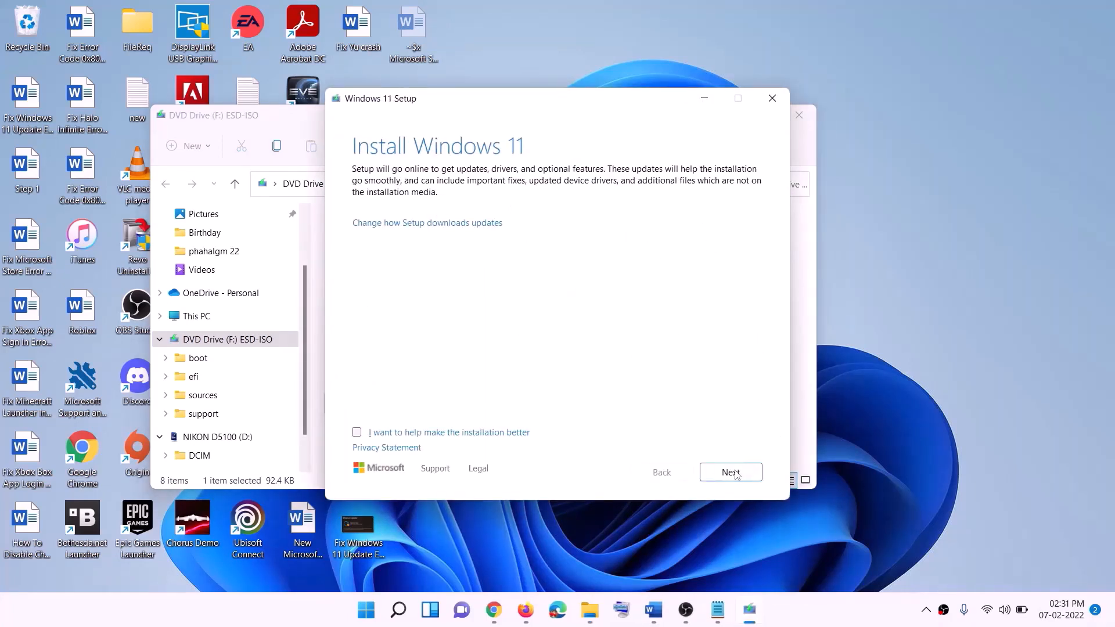
click(733, 472)
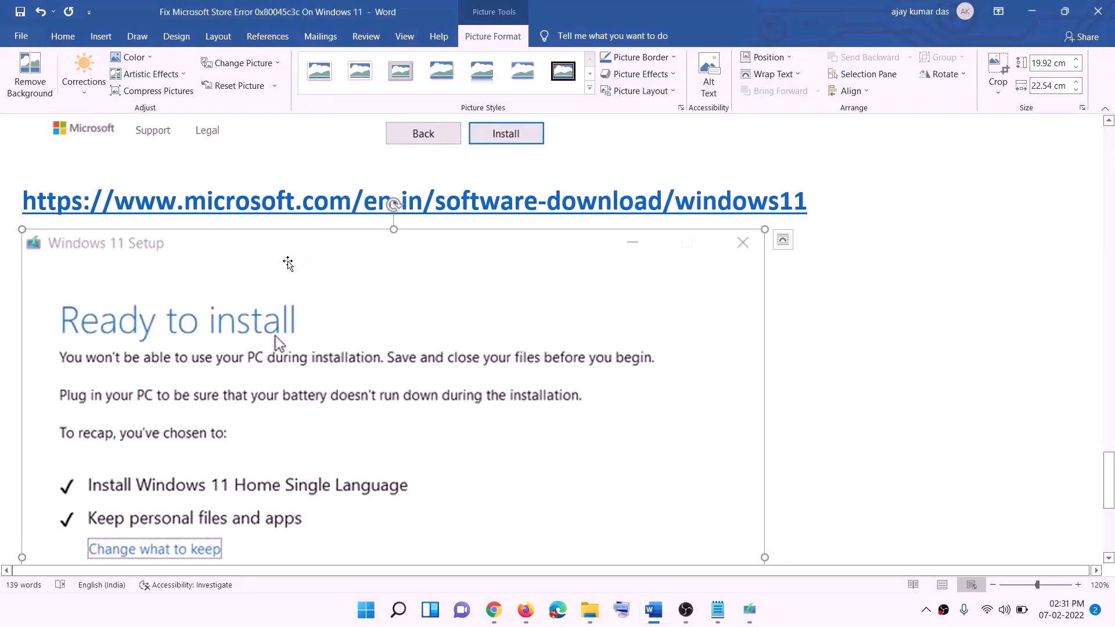
Examine the Windows 11 Ready to install screenshot in the Word document down to its Install option
scroll(289, 262, down, 3)
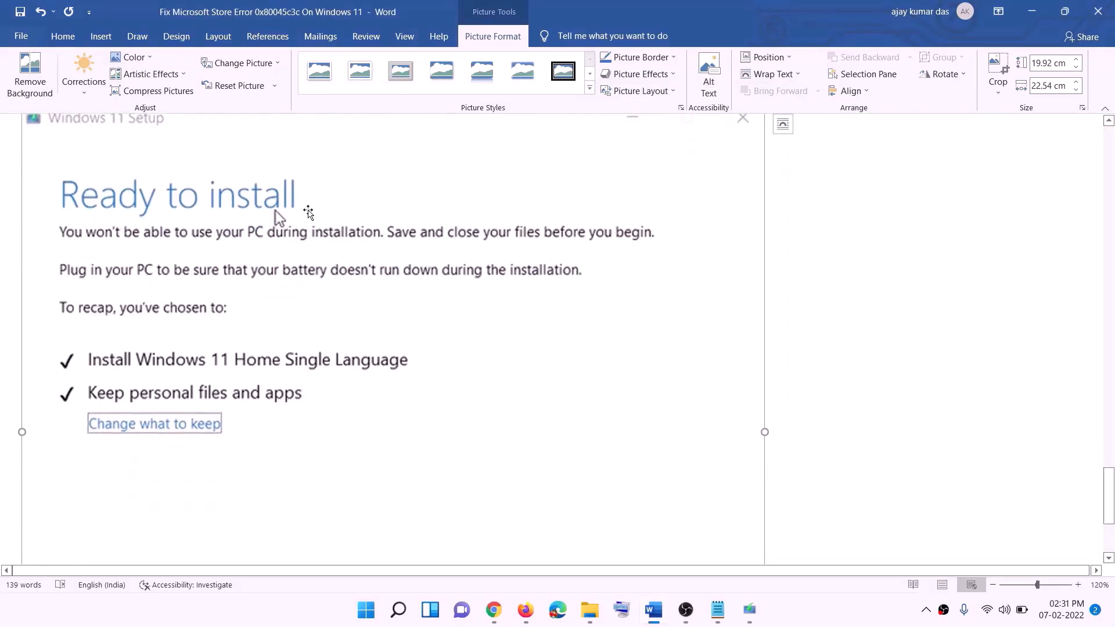
scroll(101, 216, down, 1)
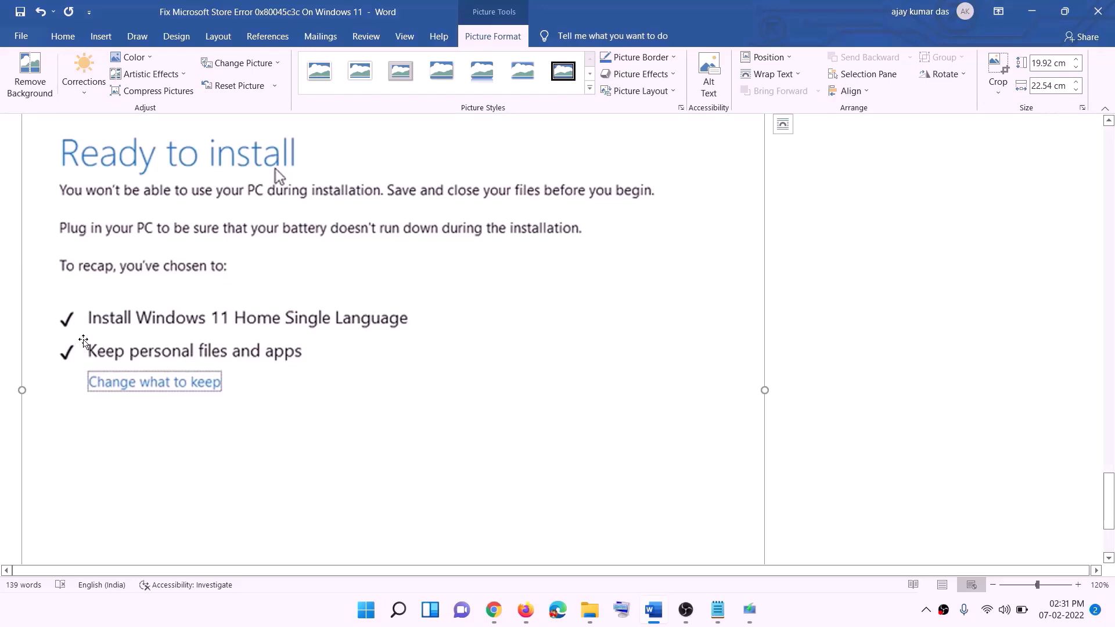
scroll(368, 362, down, 4)
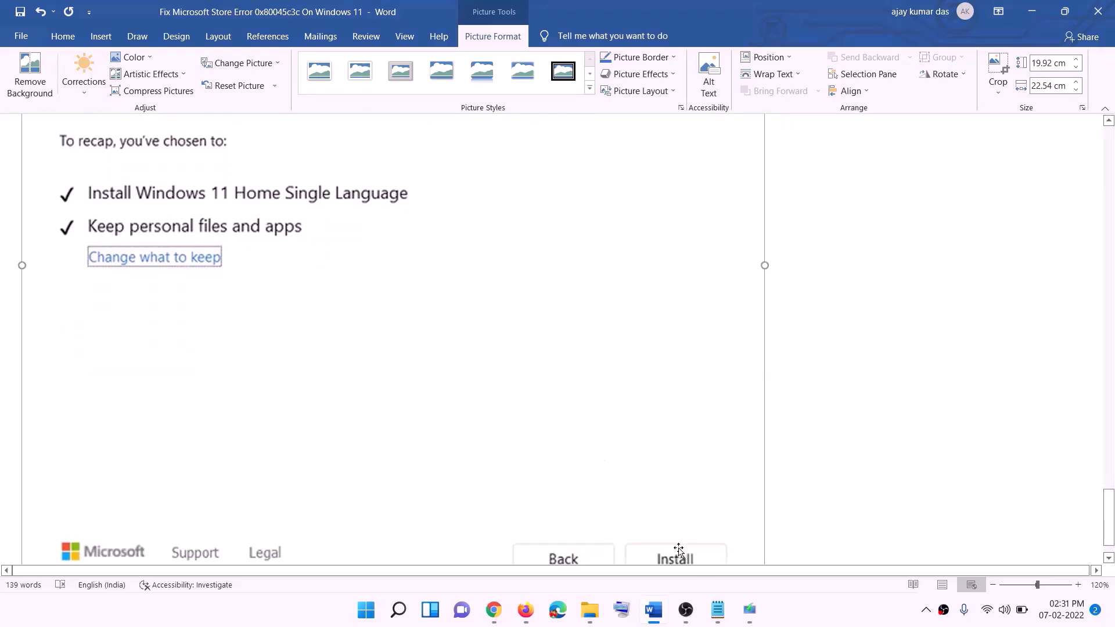
scroll(593, 434, up, 5)
scroll(592, 435, up, 3)
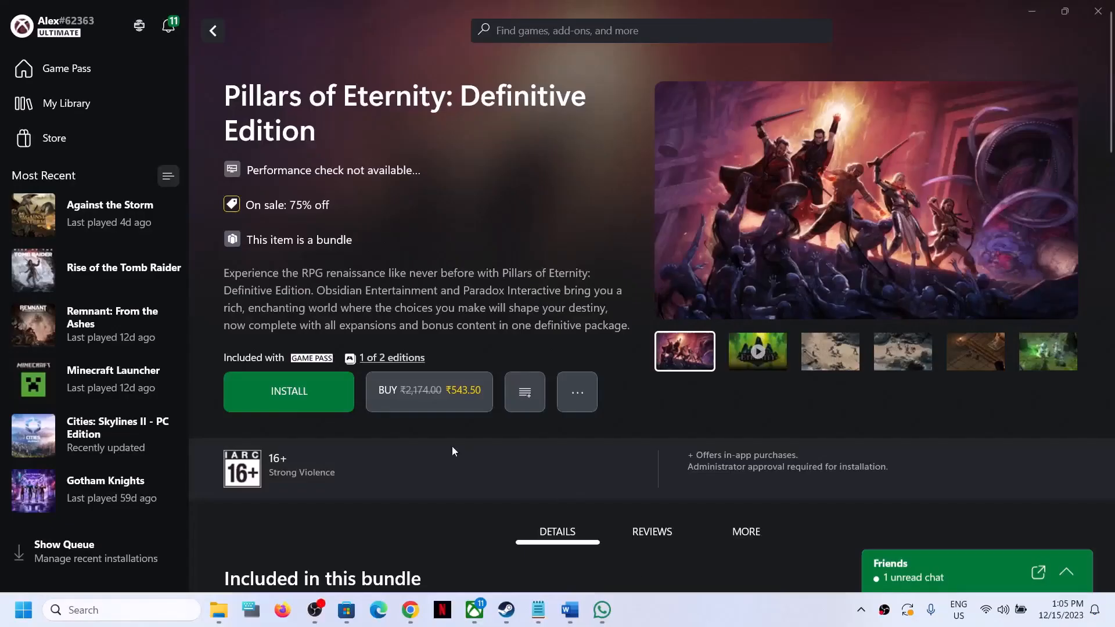
Start installing Pillars of Eternity: Definitive Edition to C:\XboxGames in the Xbox app
click(273, 392)
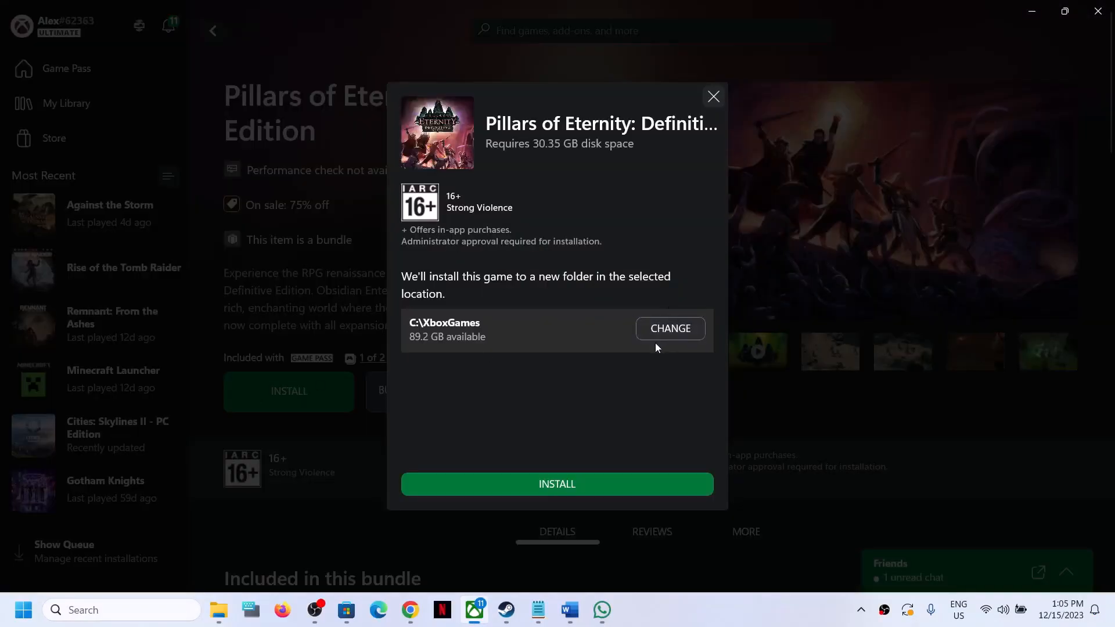
click(566, 493)
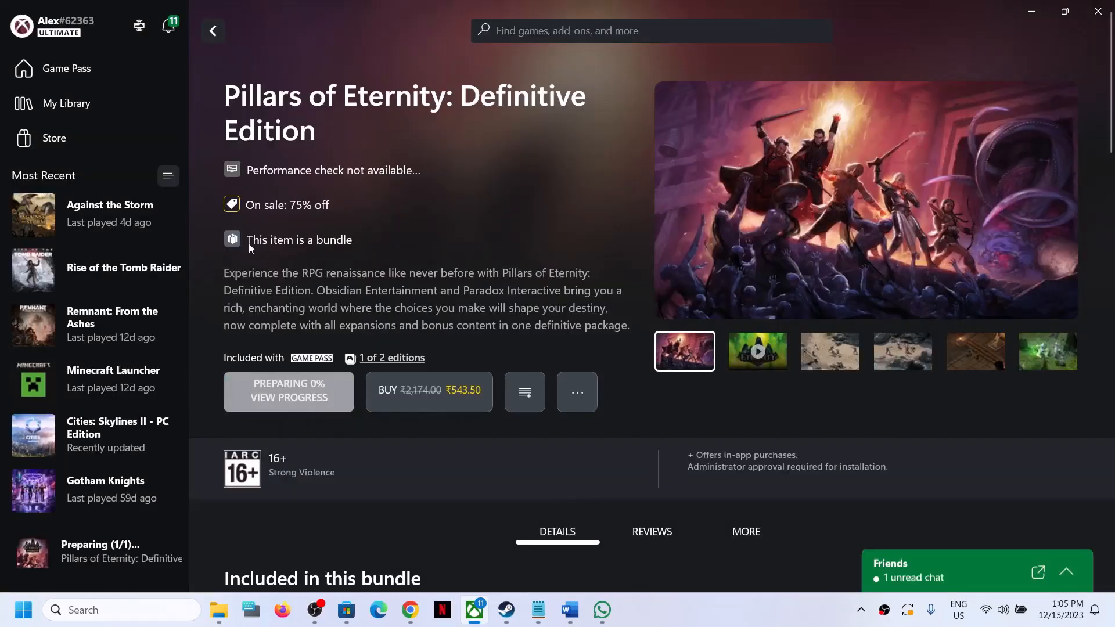